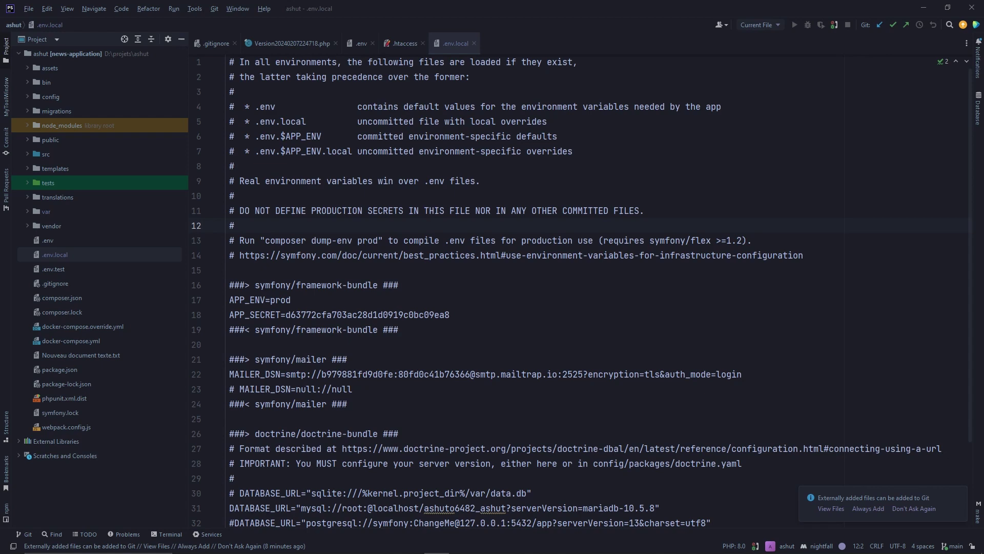
In a PhpStorm terminal, run symfony serve -d to start the Symfony server in the background
scroll(349, 149, "down", 2)
scroll(349, 148, "up", 2)
left_click(167, 534)
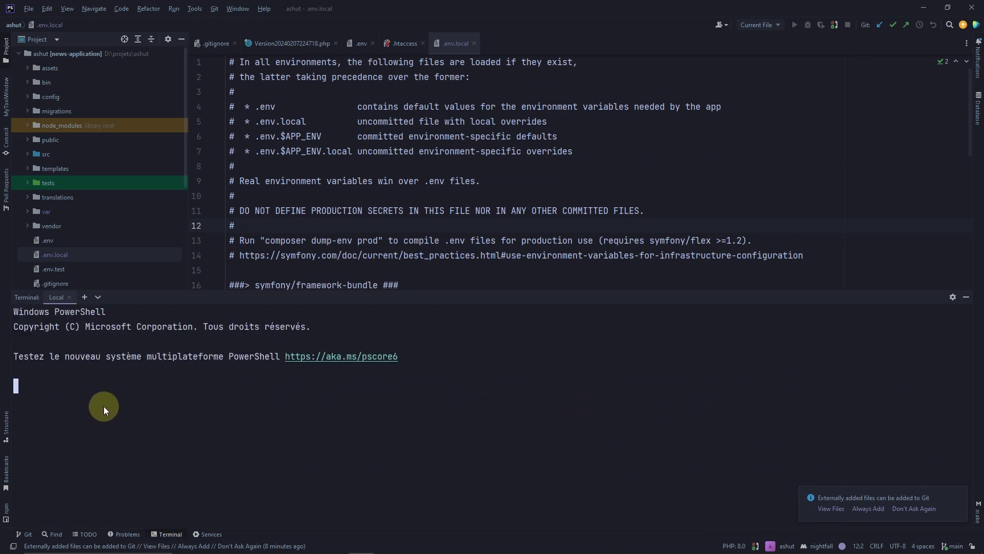
type("s")
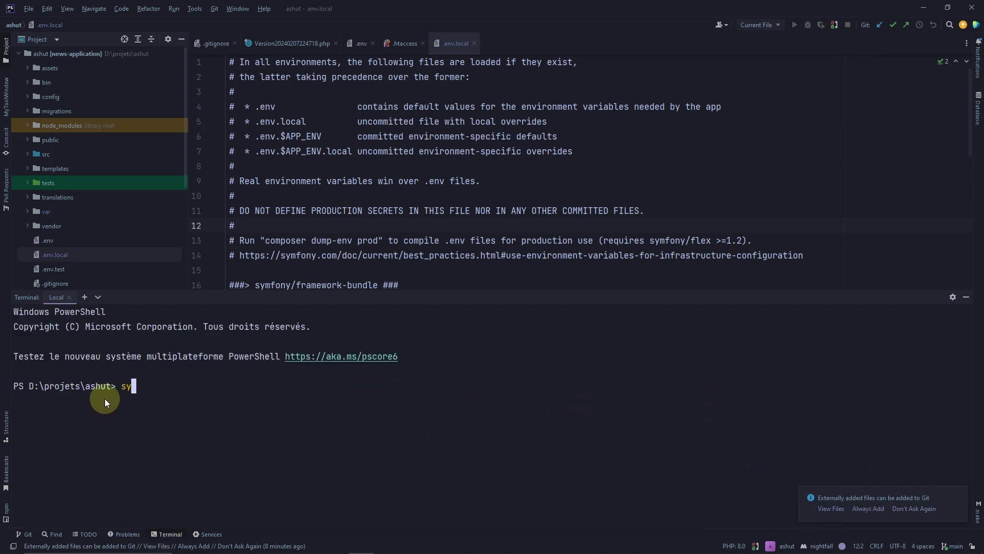
type("ymfony serve -d")
key("Return")
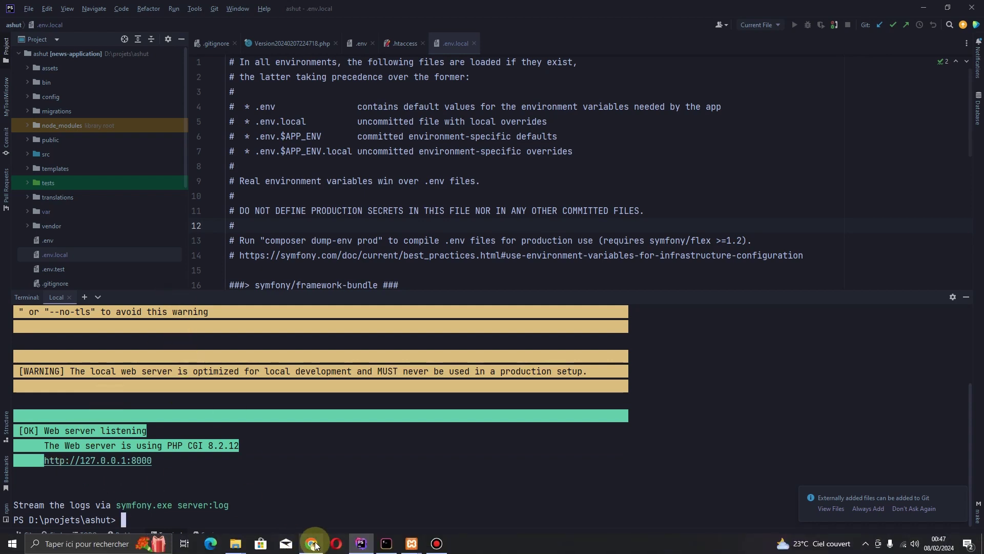
In Chrome, open a new tab and load the local site at 127.0.0.1:8000
left_click(311, 543)
left_click(149, 10)
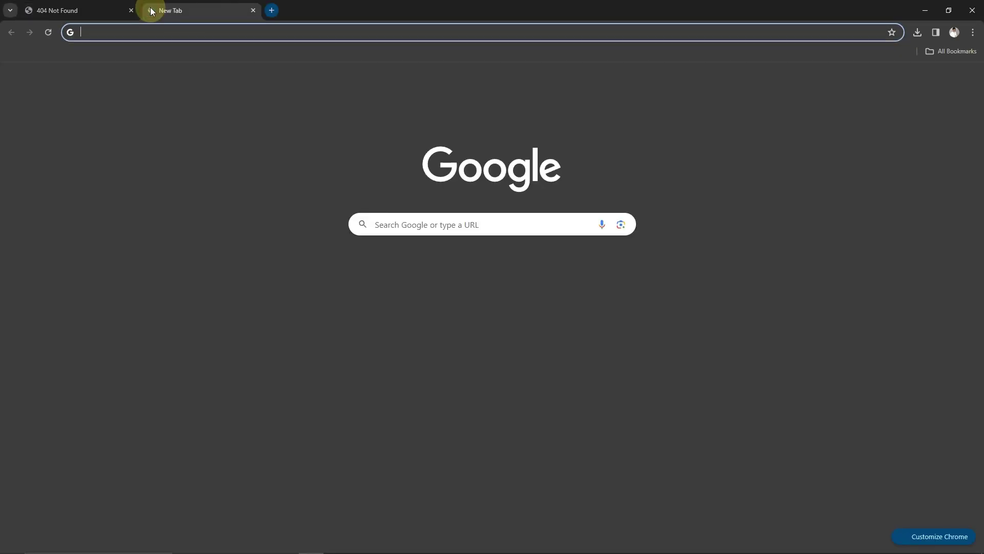
type("12")
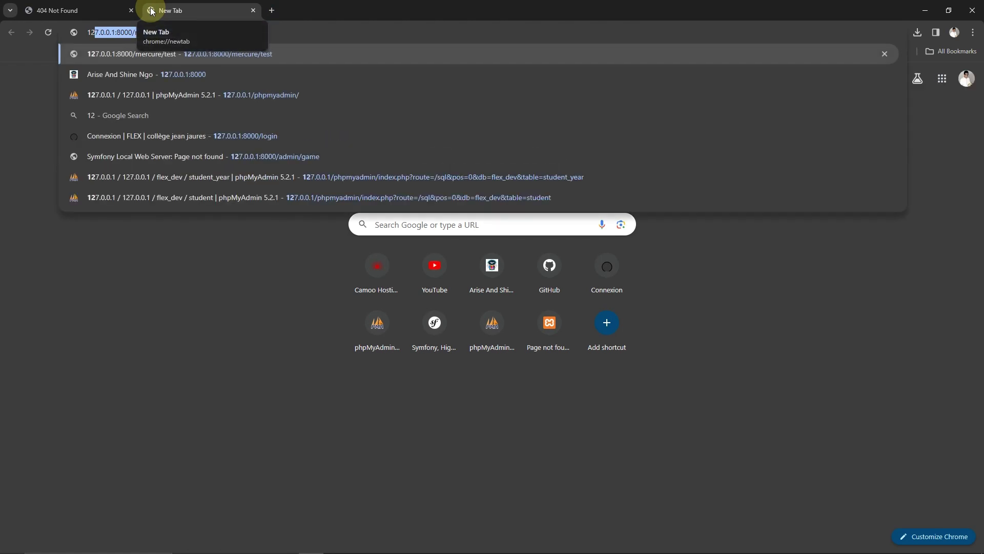
key("End")
key("BackSpace")
key("BackSpace")
key("BackSpace")
key("BackSpace")
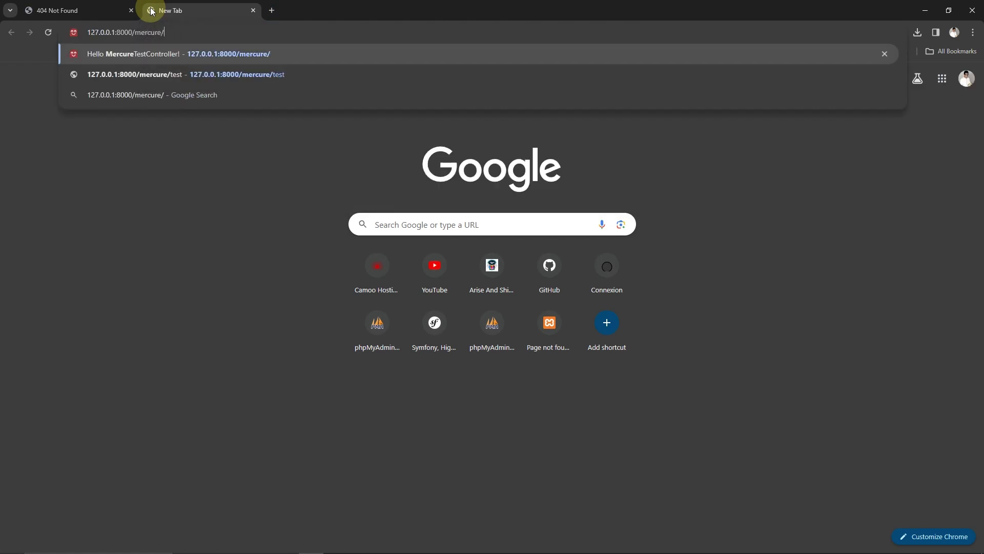
key("BackSpace")
key("BackSpace")
key("BackSpace")
key("BackSpace")
key("BackSpace")
key("BackSpace")
key("BackSpace")
key("BackSpace")
key("Return")
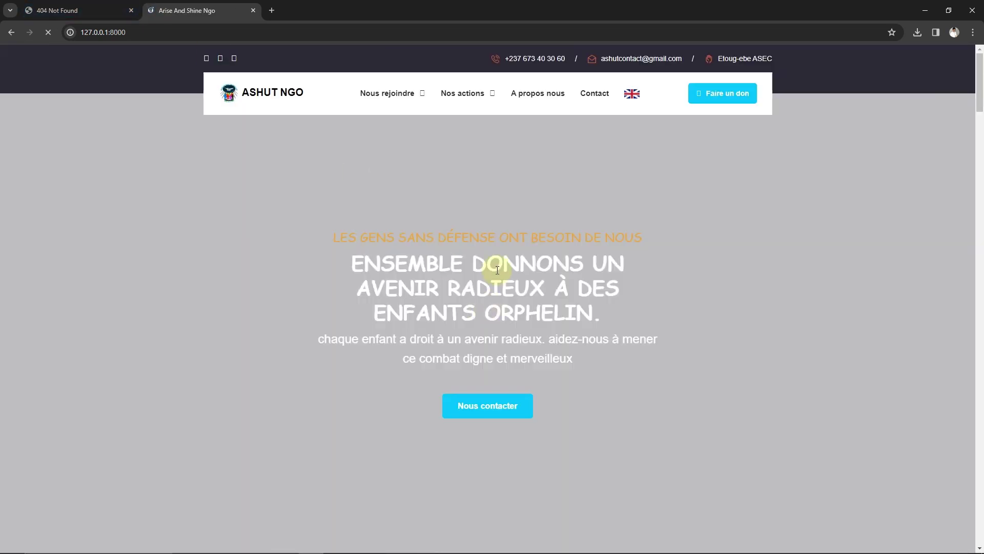
Reload the test.nexams.org Not Found tab, then return to the ASHUT NGO site tab
scroll(347, 285, "down", 3)
scroll(348, 286, "up", 3)
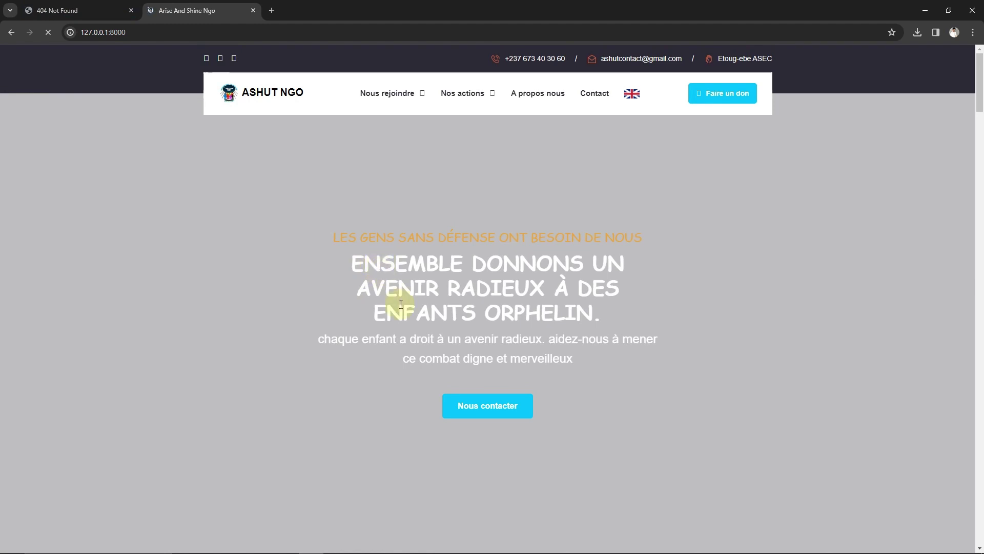
left_click(57, 11)
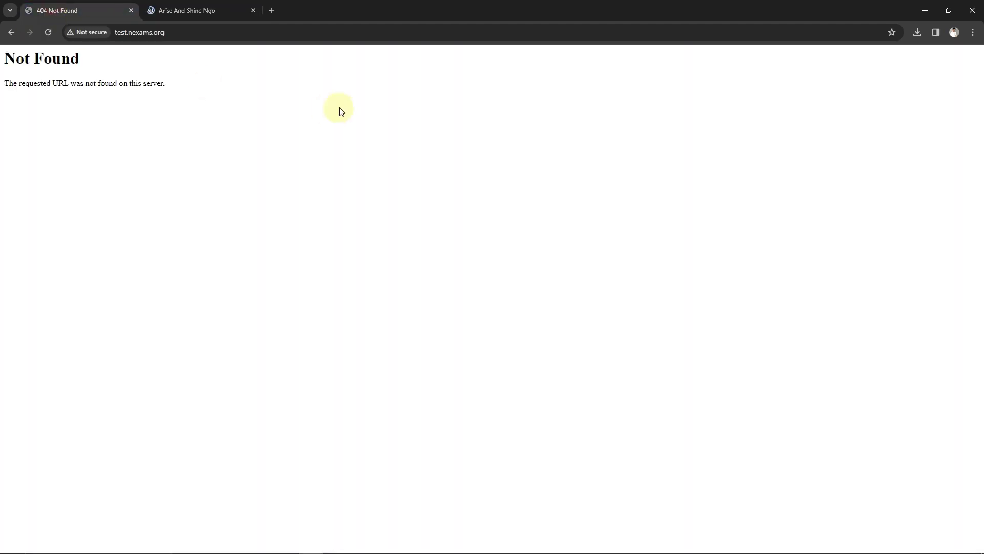
left_click(179, 34)
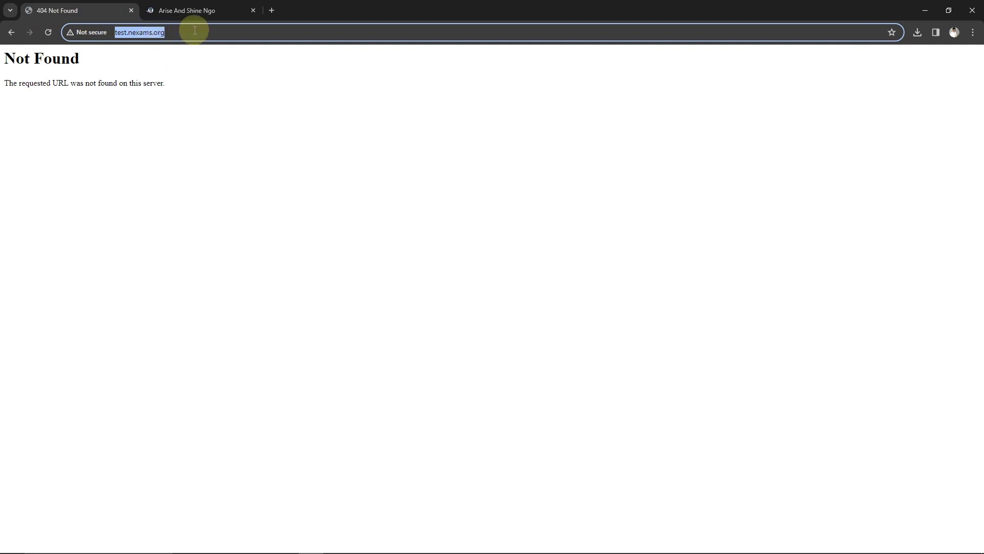
left_click(192, 32)
left_click(48, 32)
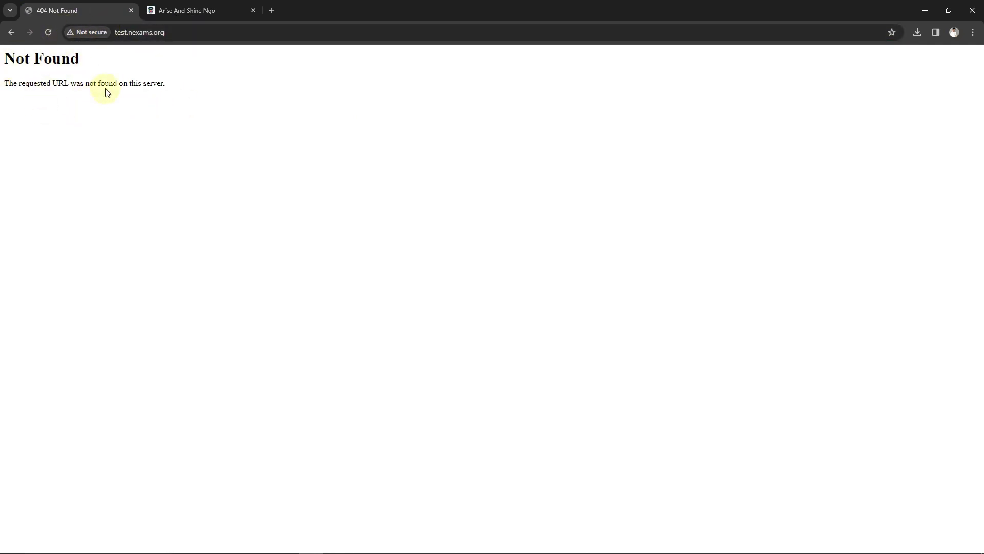
left_click_drag(175, 86, 3, 56)
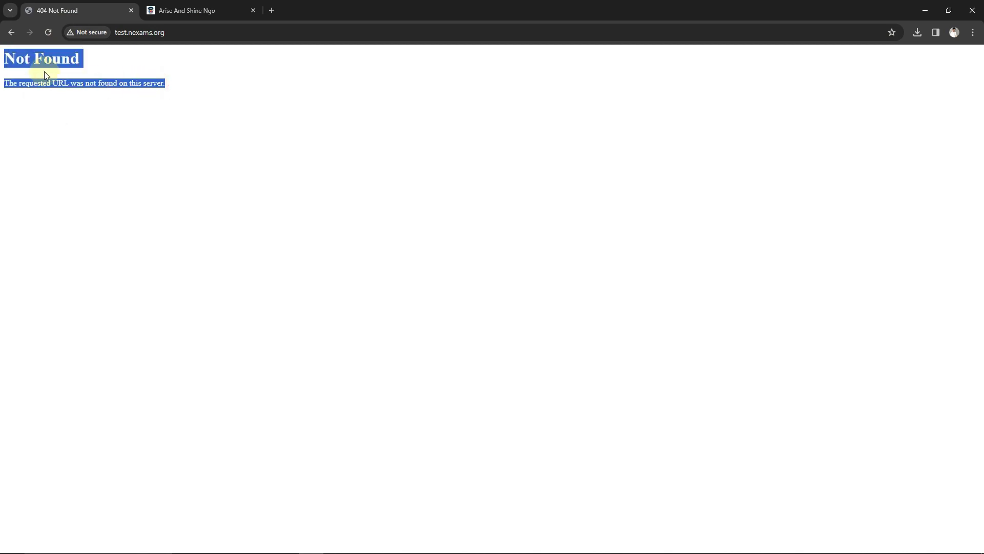
left_click(174, 6)
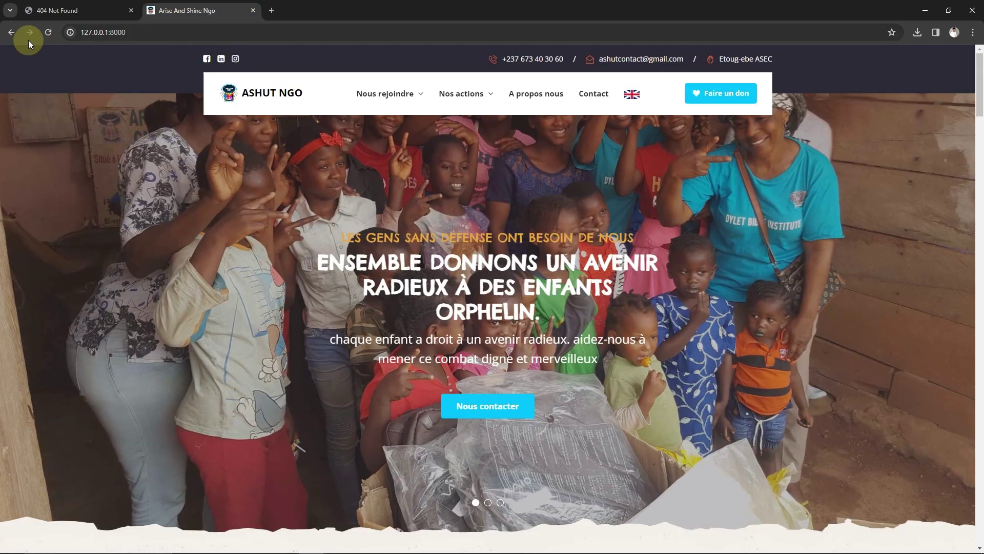
left_click(154, 35)
left_click(80, 18)
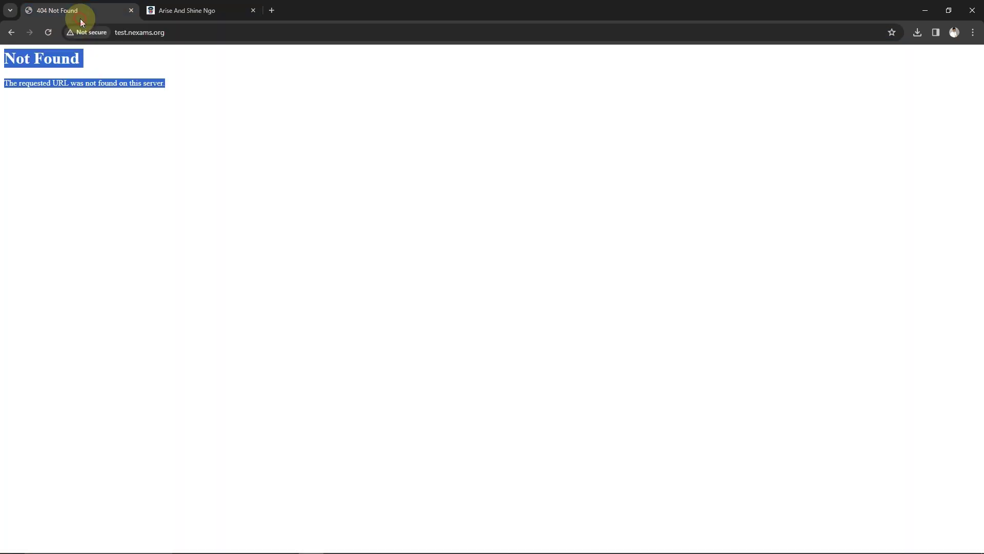
left_click(190, 7)
Open the Devenir bénévole volunteer form via Nous rejoindre, then return to PhpStorm
scroll(377, 152, "down", 15)
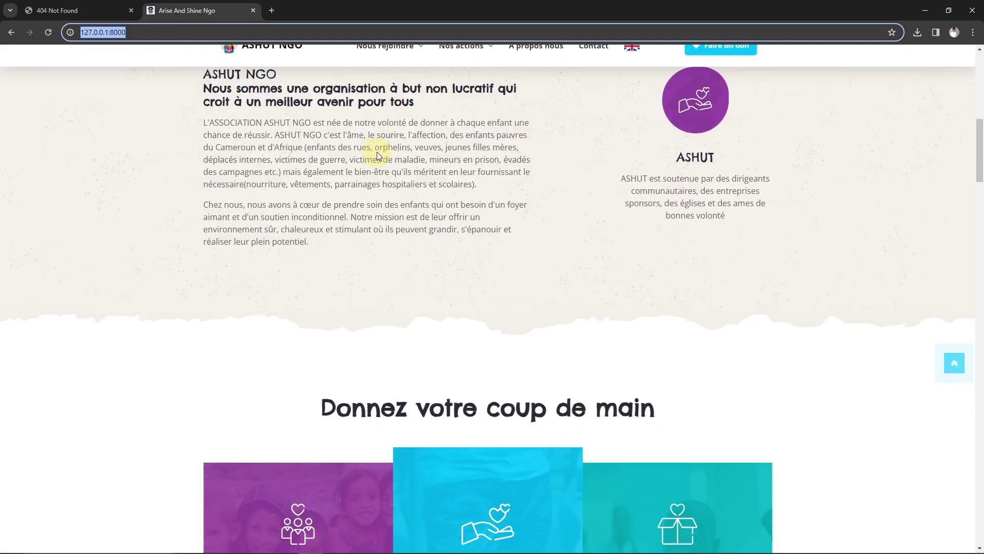
scroll(376, 152, "up", 8)
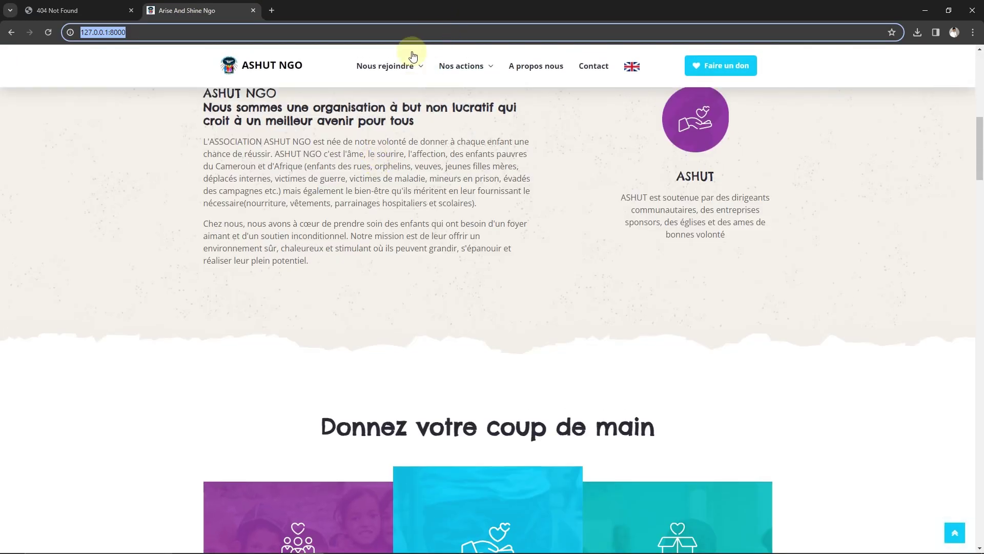
mouse_move(392, 67)
left_click(387, 98)
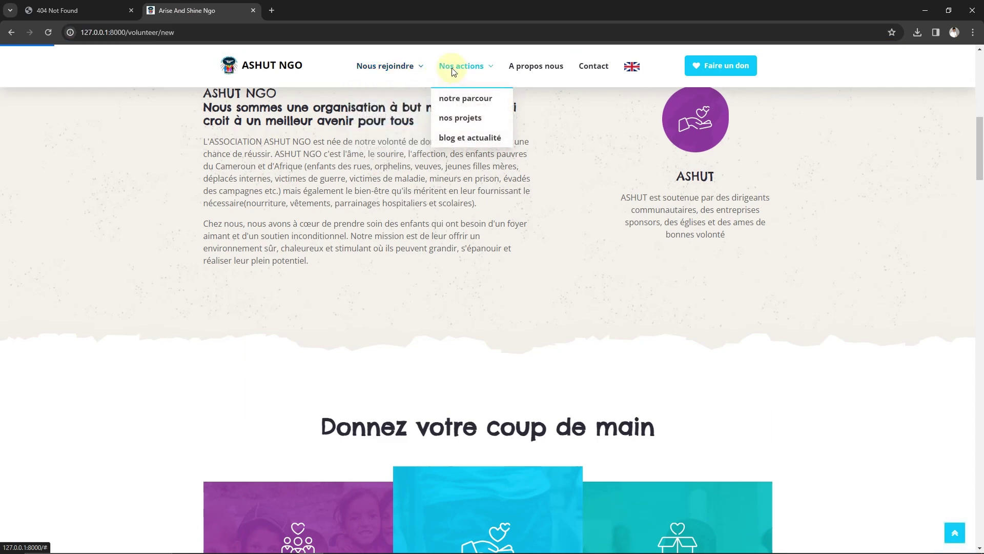
scroll(427, 231, "down", 2)
scroll(427, 228, "down", 5)
scroll(425, 226, "up", 7)
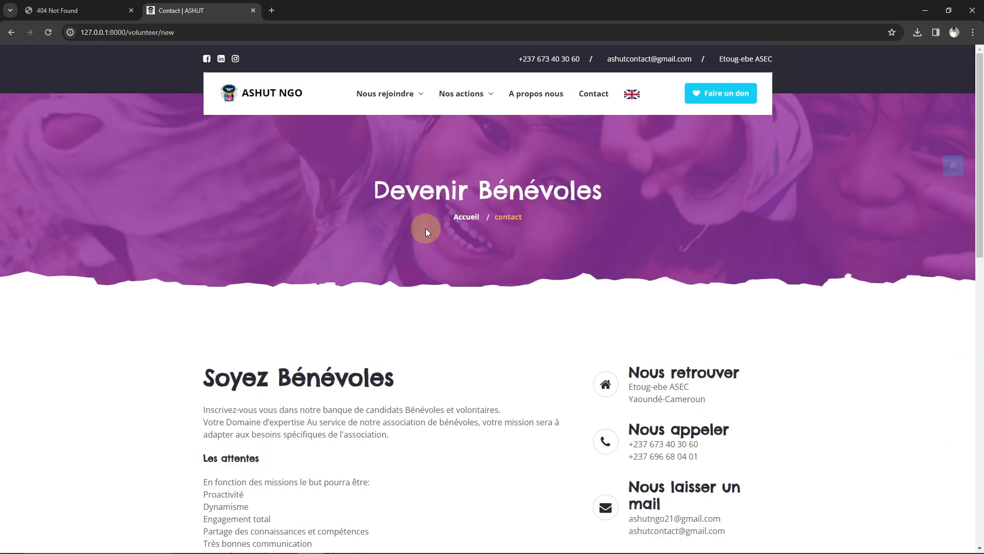
scroll(440, 309, "down", 6)
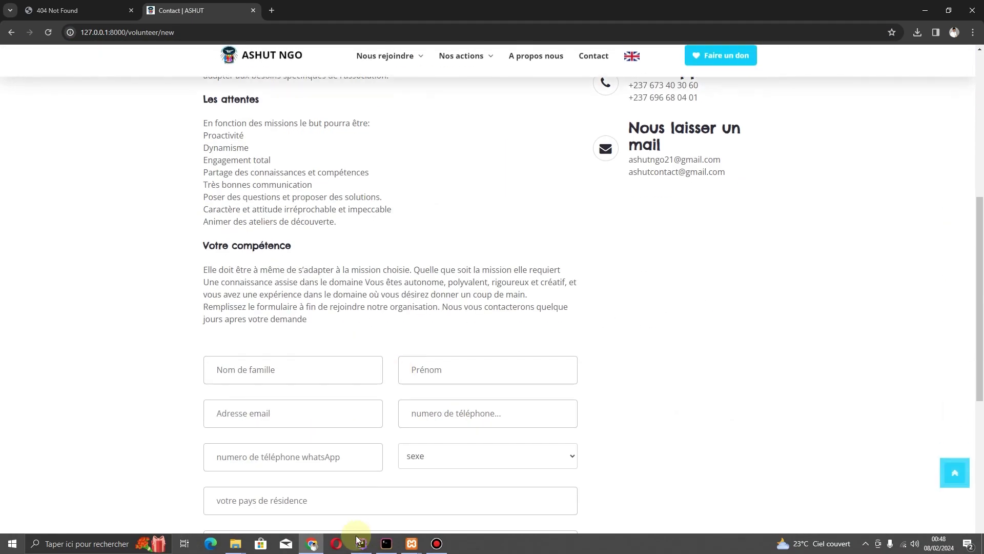
key("alt+Tab")
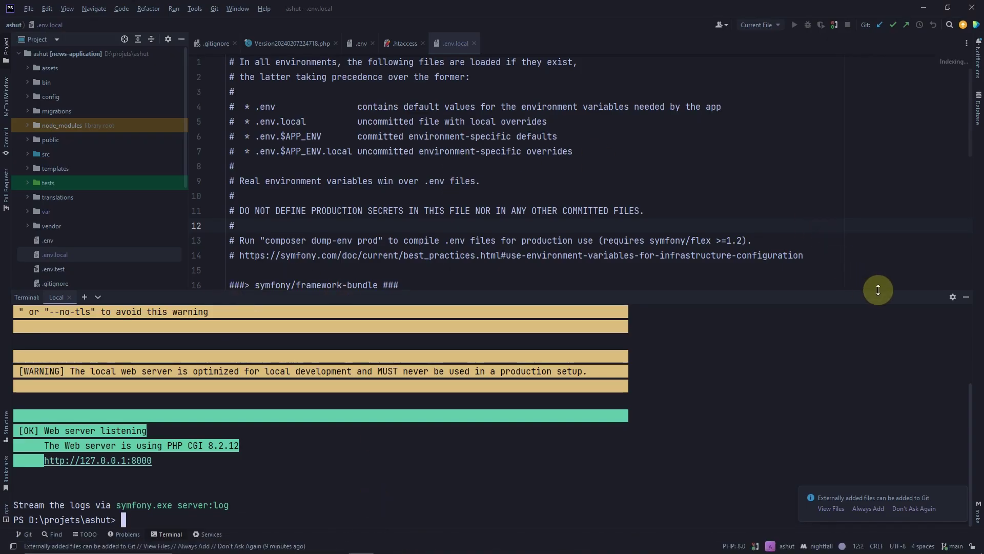
Hide the terminal, check APP_ENV=prod and the root-user DATABASE_URL in .env.local, then return to Chrome
left_click(966, 297)
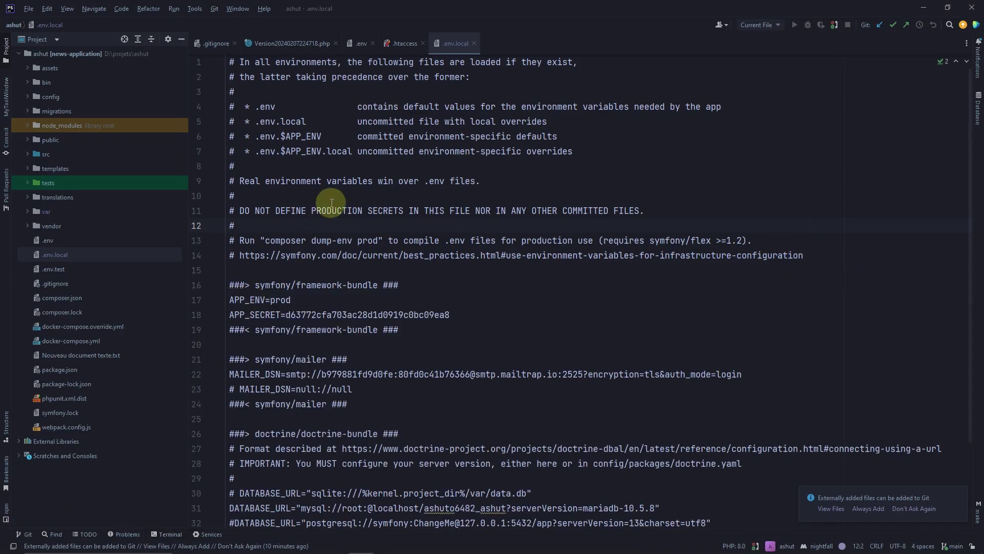
double_click(280, 300)
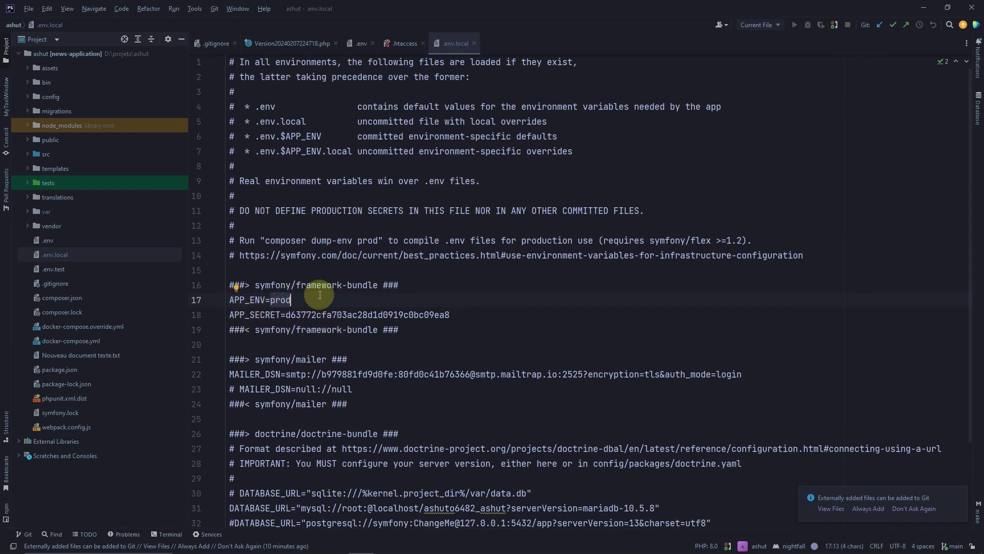
scroll(340, 461, "down", 3)
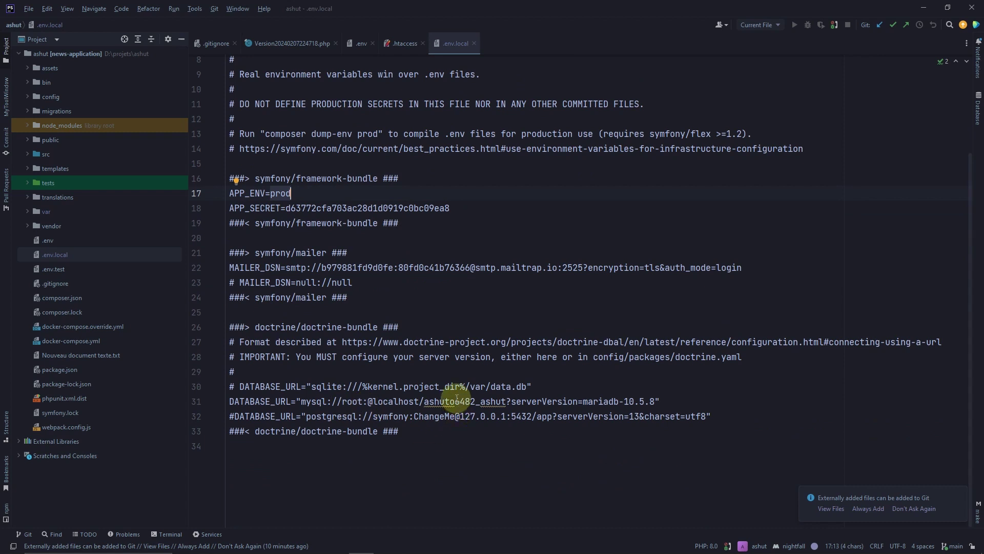
left_click(349, 405)
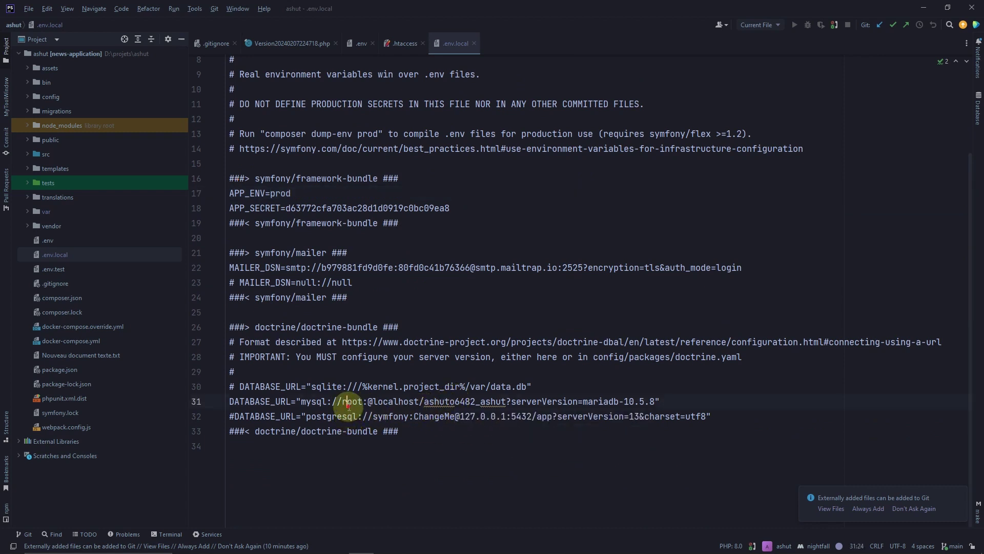
left_click(439, 401)
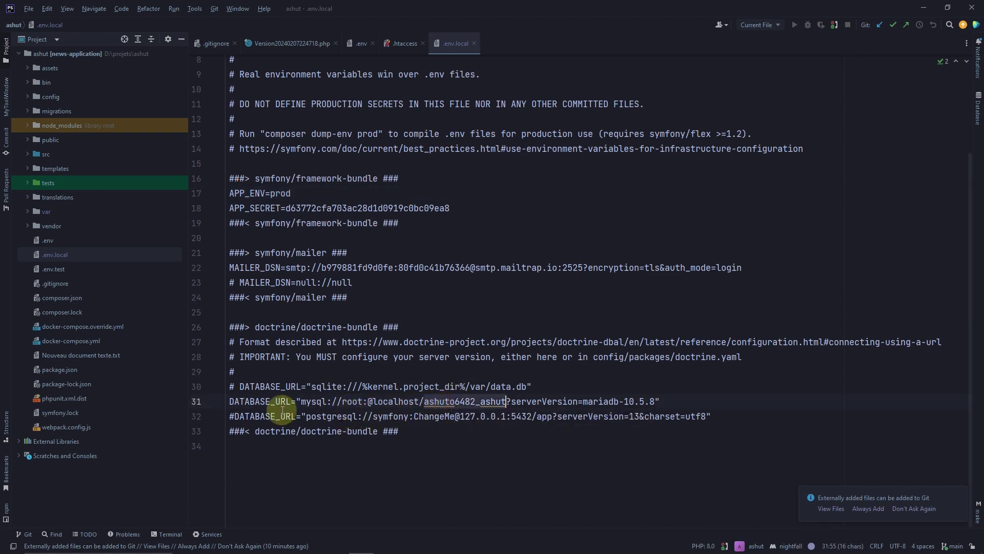
double_click(352, 401)
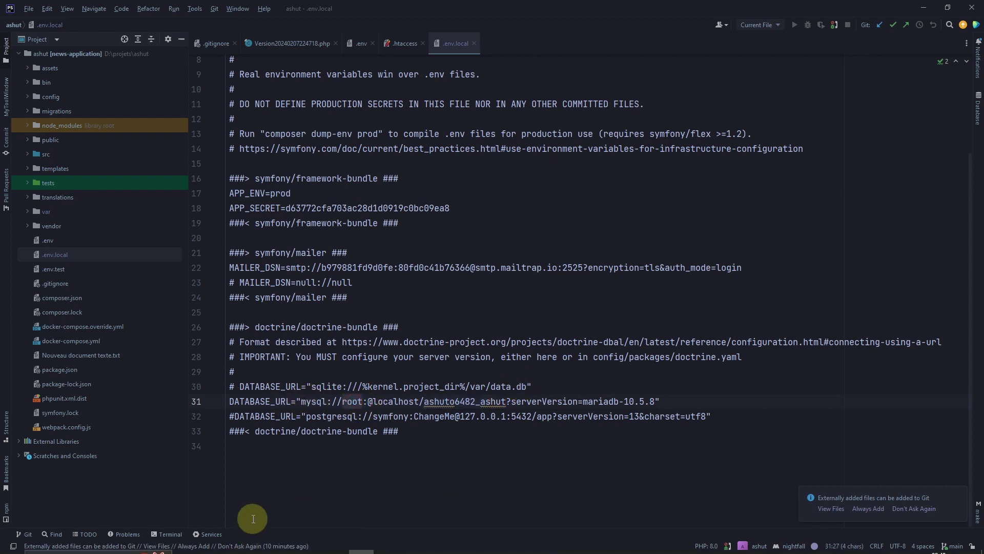
left_click(312, 543)
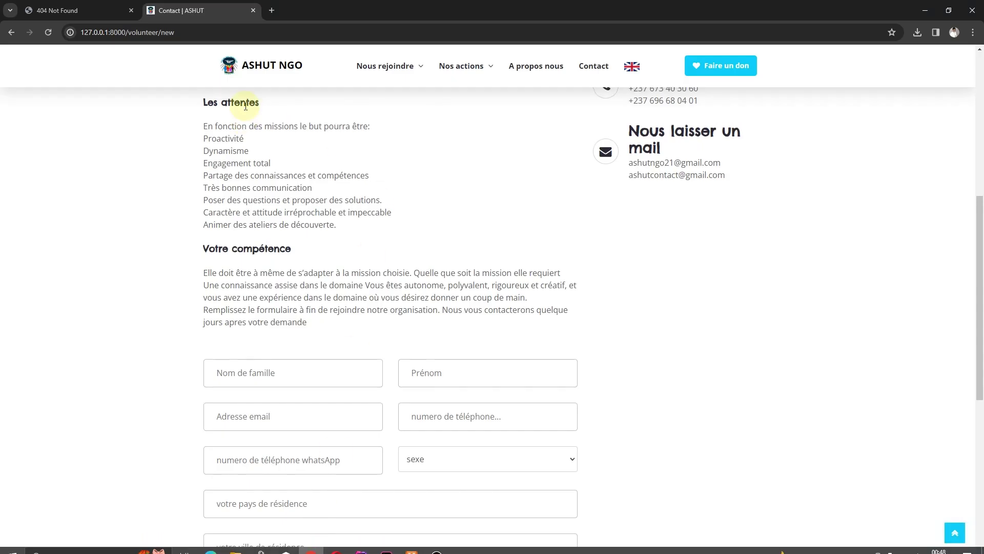
In a new tab, load phpMyAdmin at 127.0.0.1/phpmyadmin
scroll(308, 308, "up", 2)
left_click(271, 14)
type("127.0.0.1:8000")
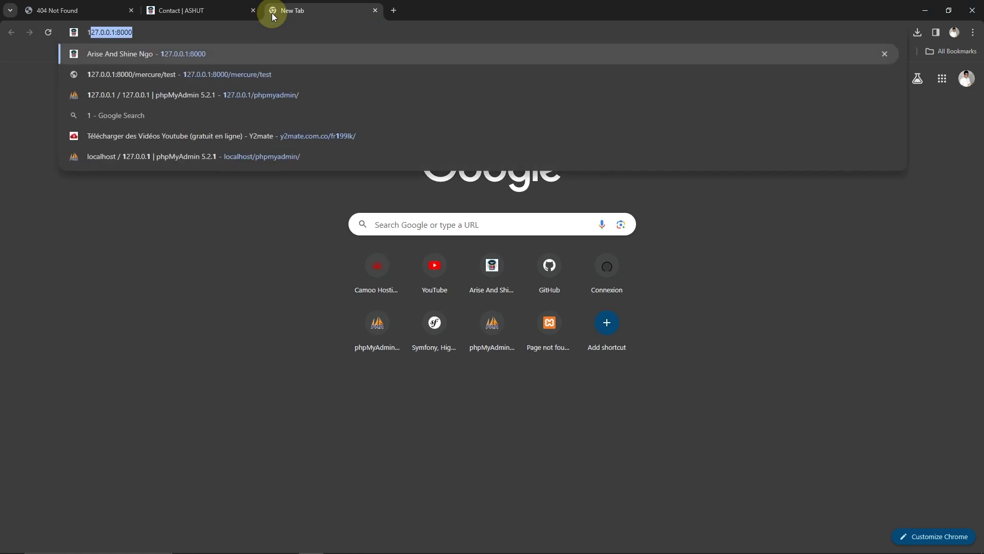
key("BackSpace")
key("BackSpace")
key("BackSpace")
key("BackSpace")
key("BackSpace")
key("BackSpace")
key("BackSpace")
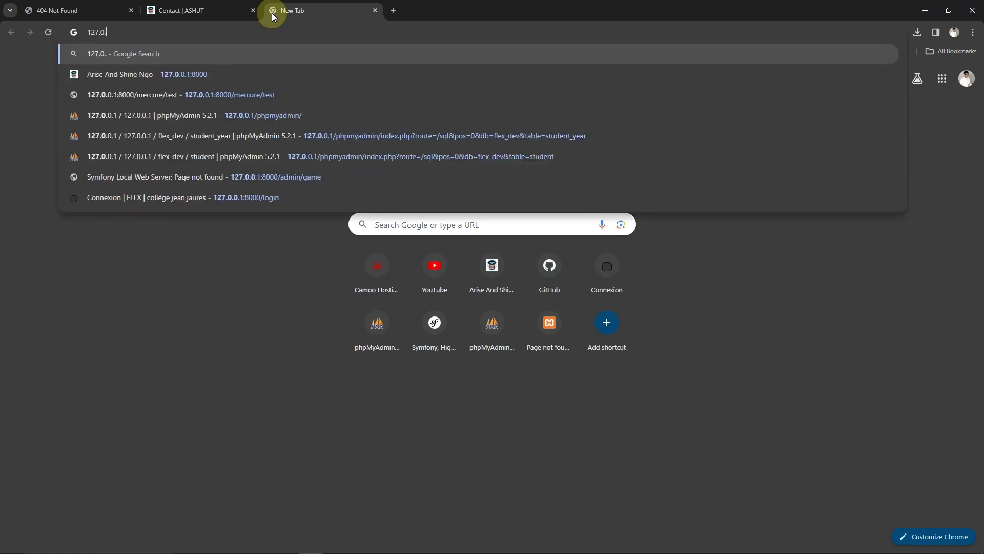
type("001")
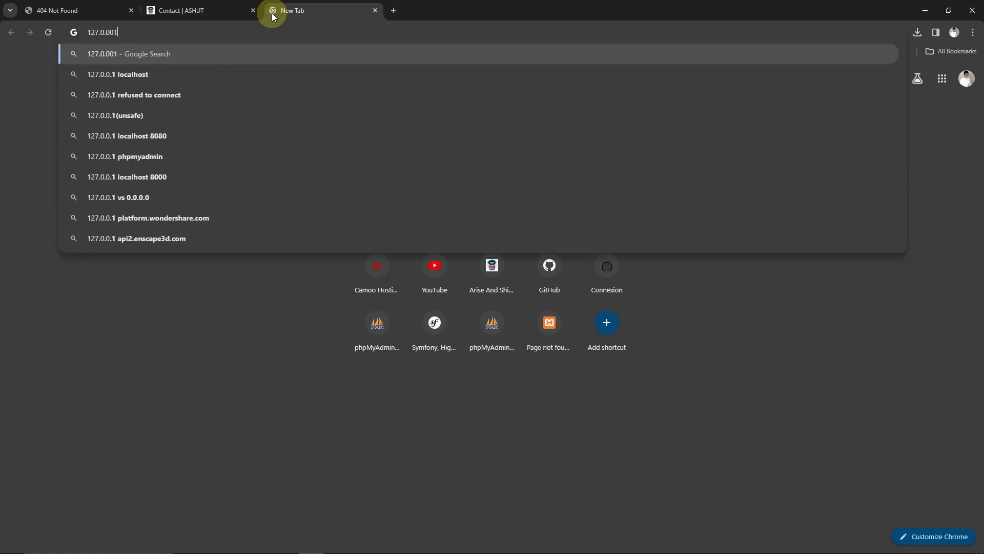
key("BackSpace")
key("BackSpace")
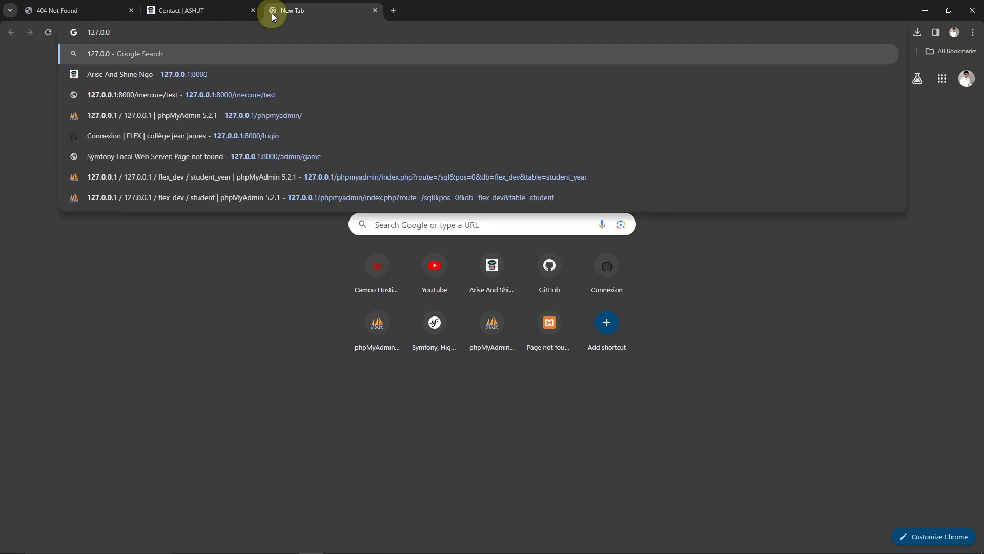
type(".1")
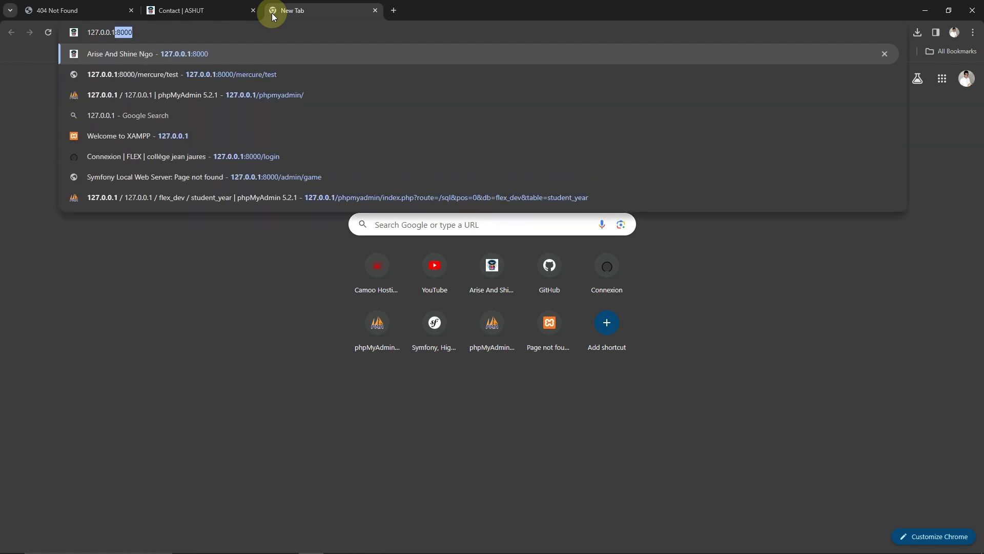
type("/php")
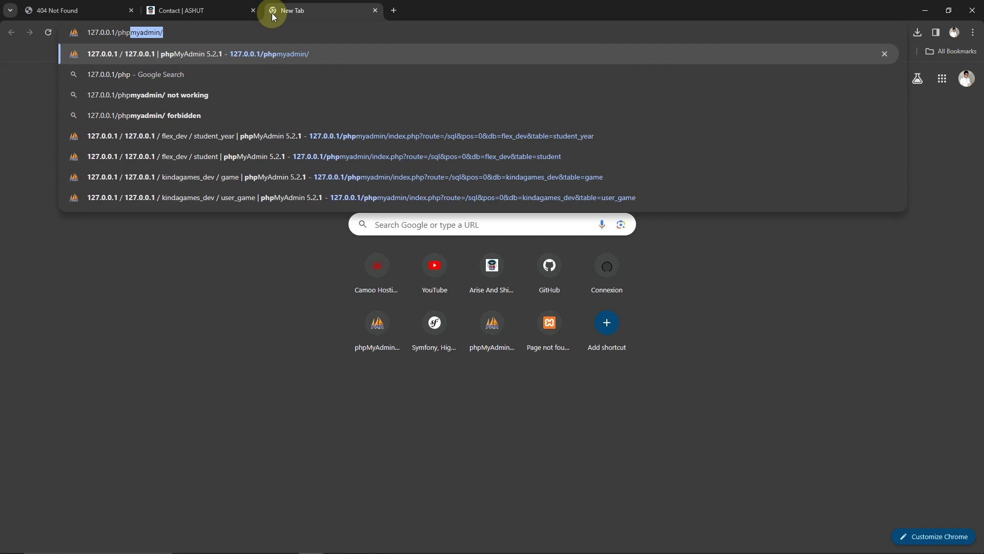
key("Return")
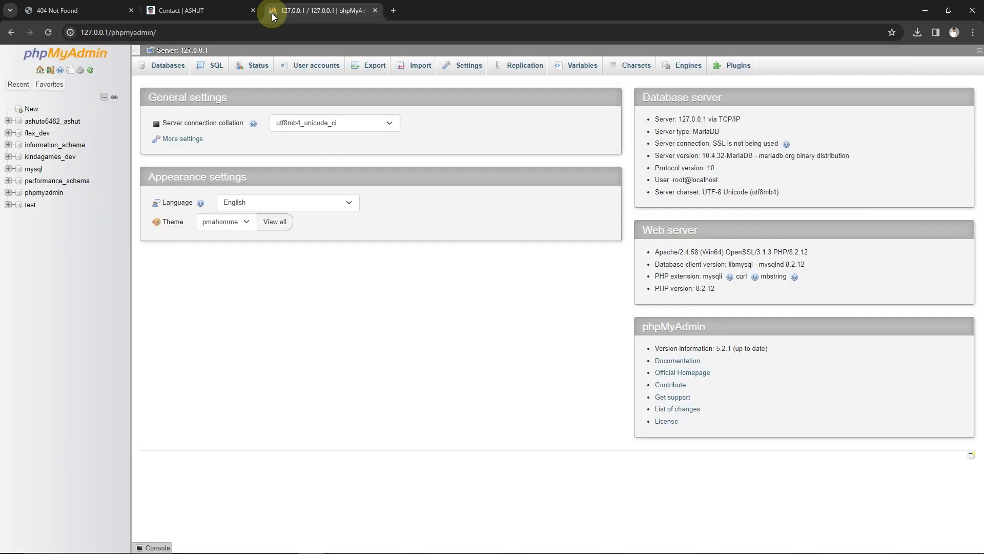
Export the ashuto6482_ashut database as a Quick SQL file and open a blank tab
left_click(47, 125)
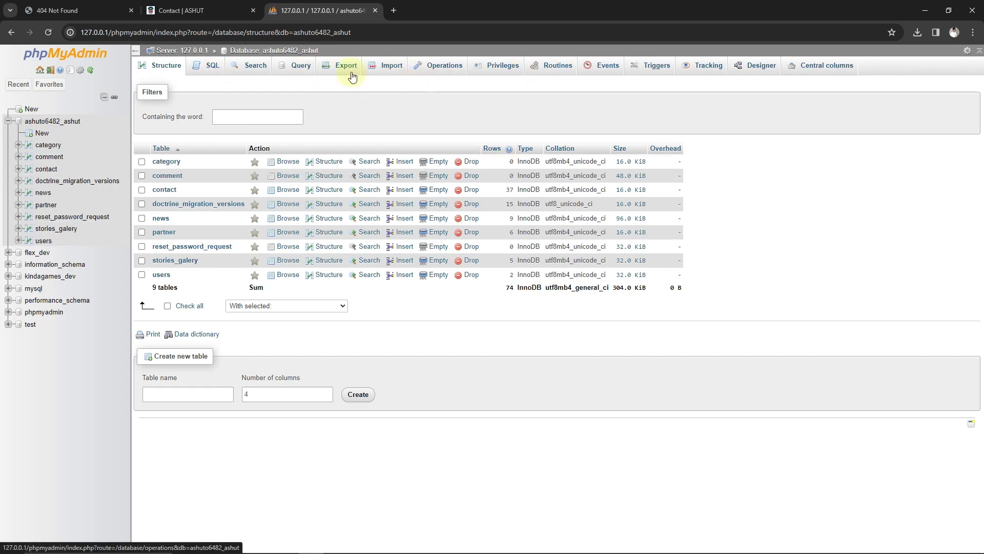
left_click(334, 72)
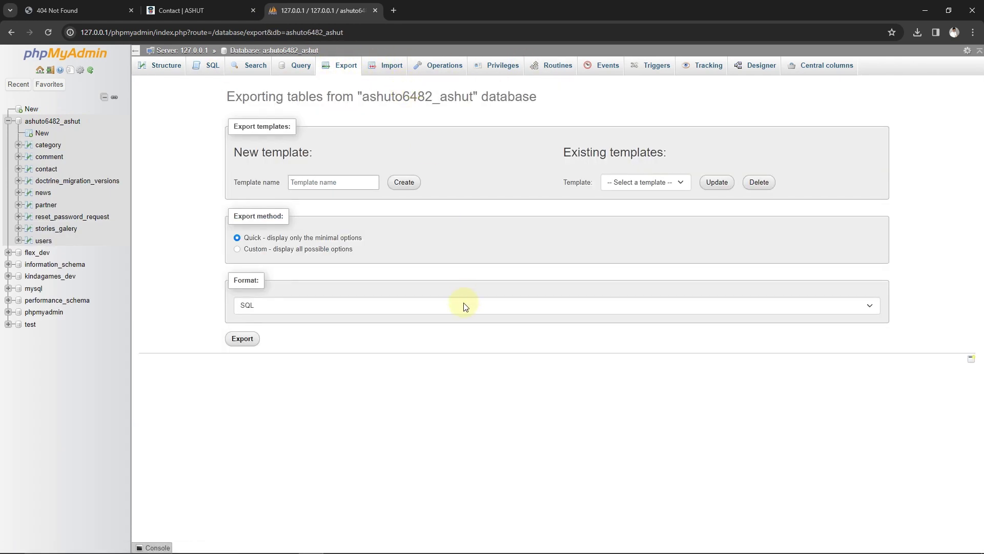
left_click(242, 339)
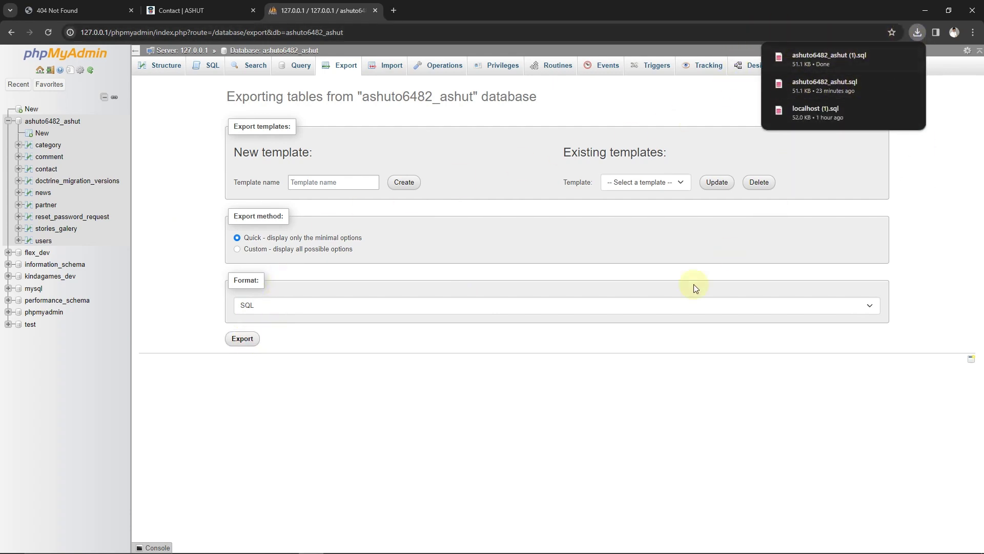
left_click(408, 306)
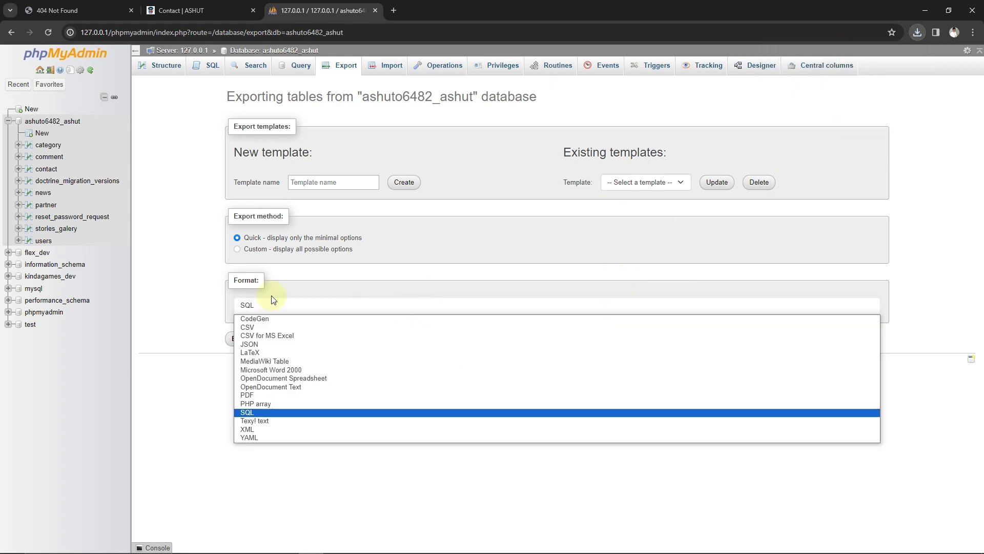
left_click(186, 250)
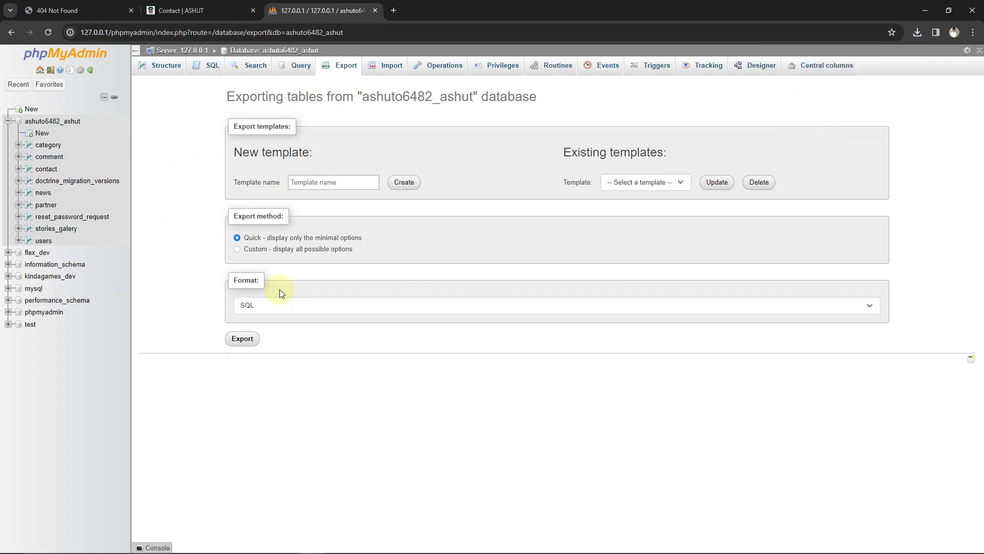
left_click(394, 11)
left_click(397, 30)
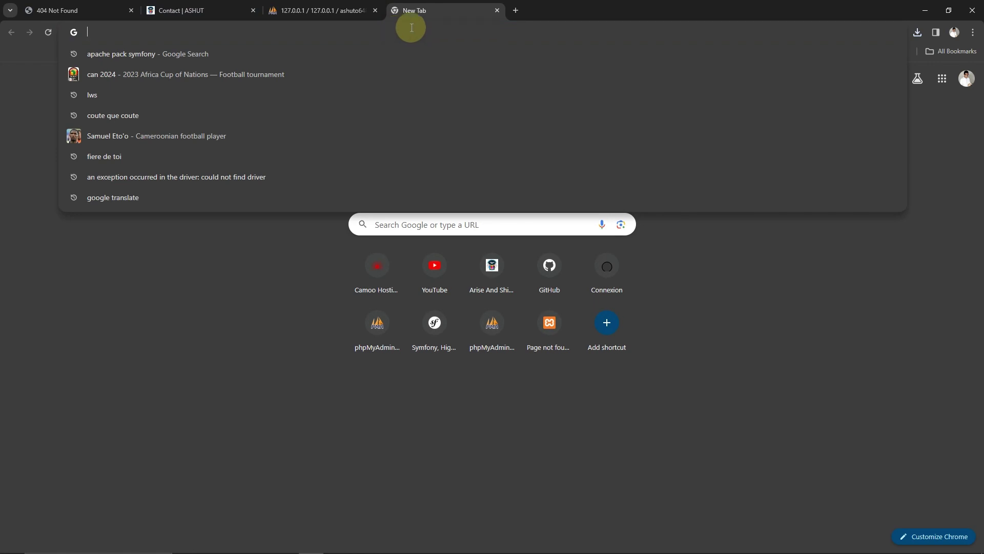
Load camoo.hosting in the new tab from the ca autocomplete suggestion
type("ca")
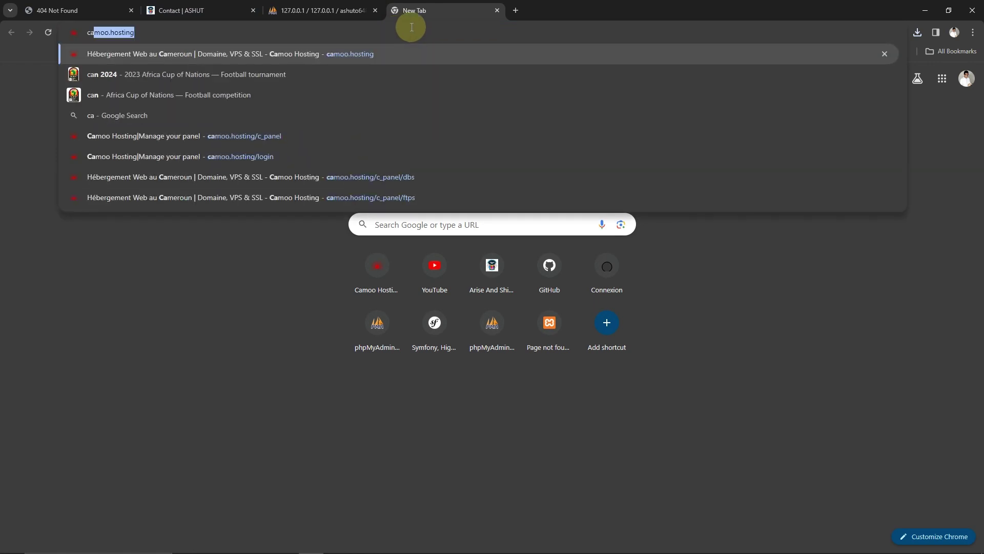
key("Right")
key("Return")
mouse_move(437, 294)
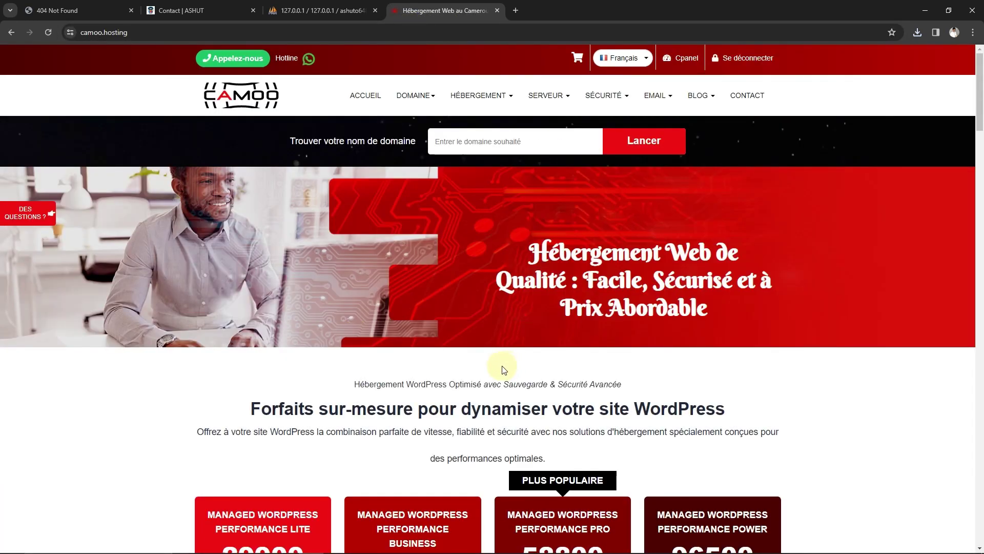
left_click(41, 11)
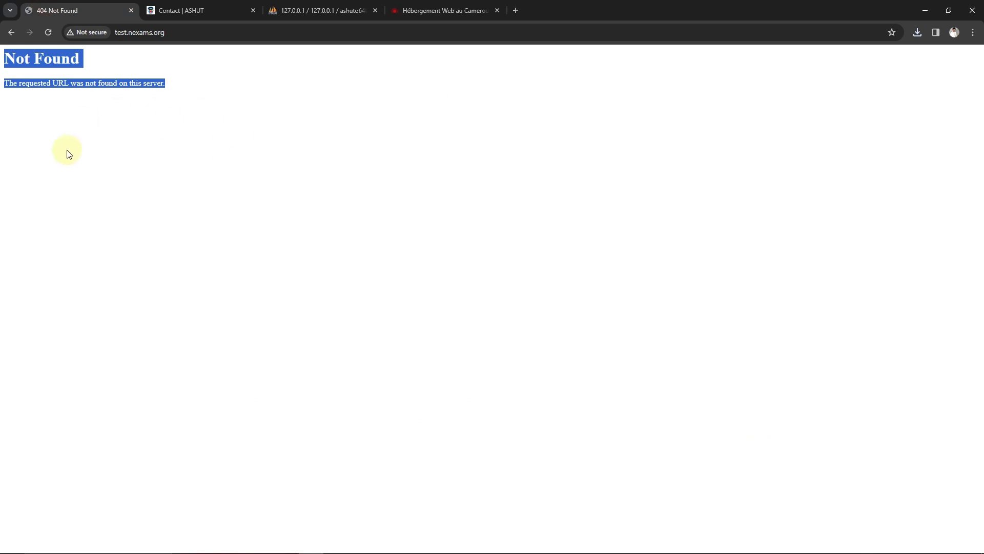
left_click(444, 7)
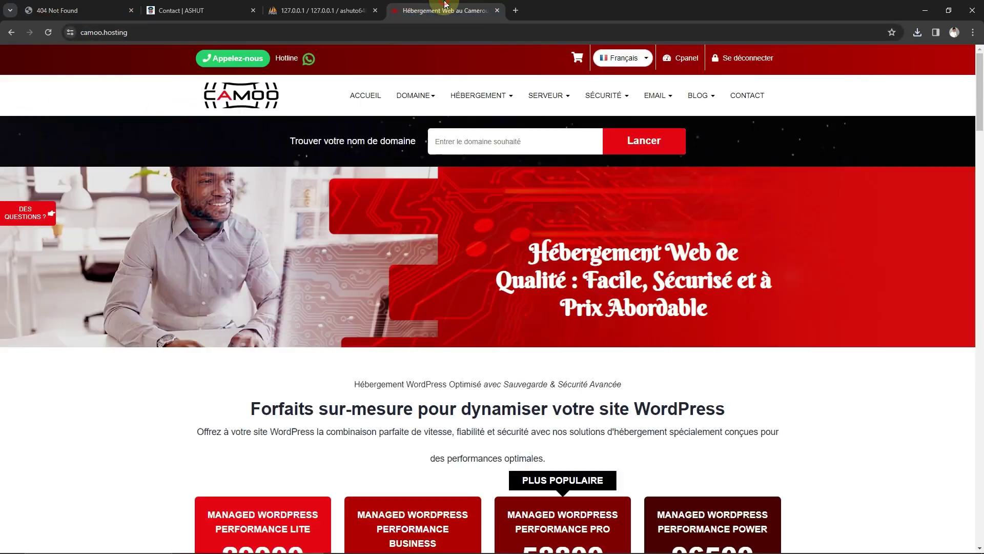
Scroll through the managed WordPress hosting plans starting at 29900 XAF a year
scroll(441, 328, "down", 7)
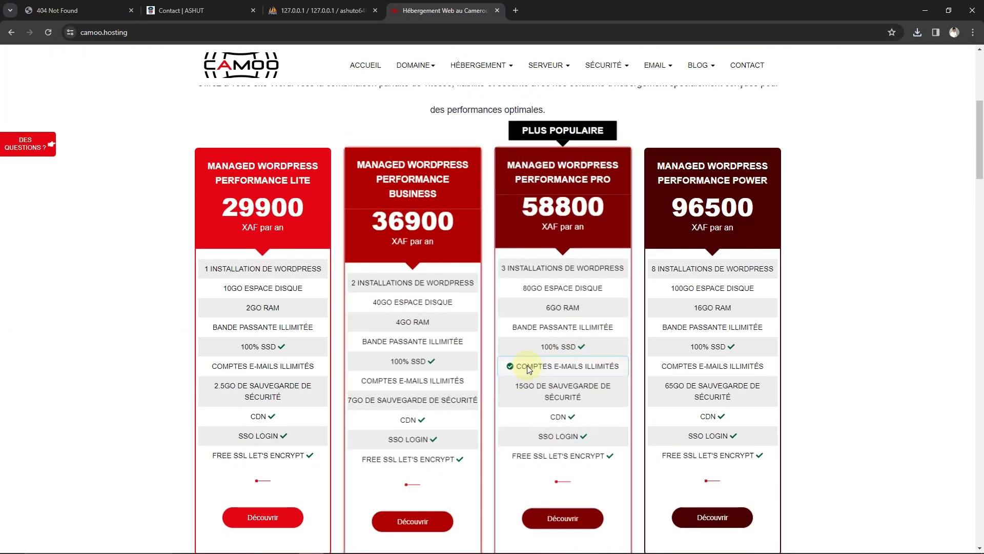
scroll(417, 418, "up", 7)
scroll(736, 356, "down", 5)
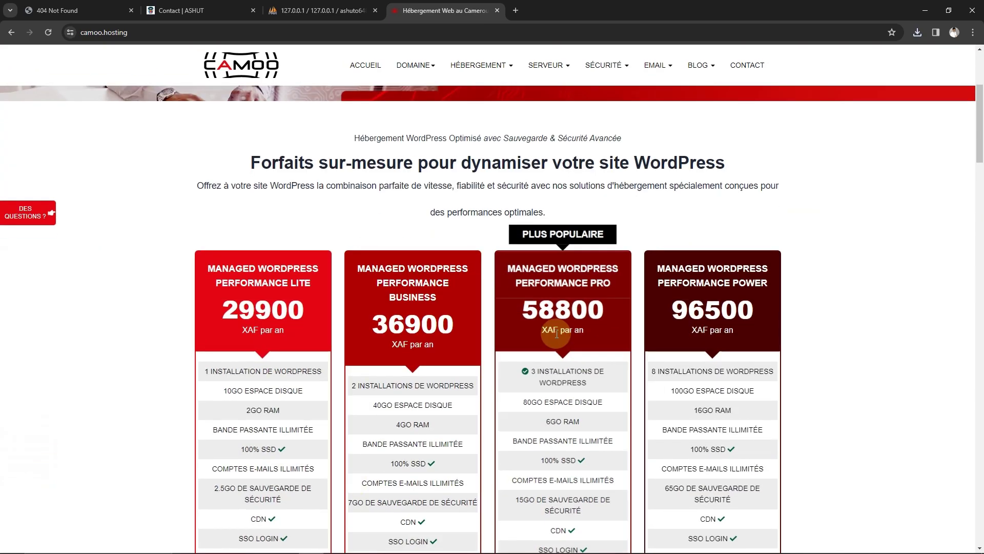
scroll(389, 382, "down", 3)
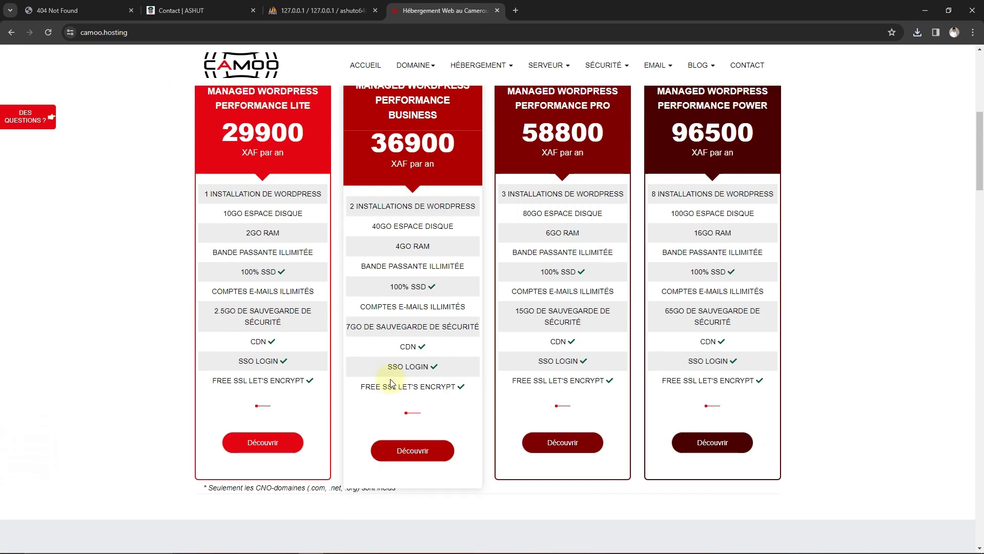
scroll(395, 328, "down", 2)
scroll(512, 266, "up", 6)
scroll(574, 307, "down", 4)
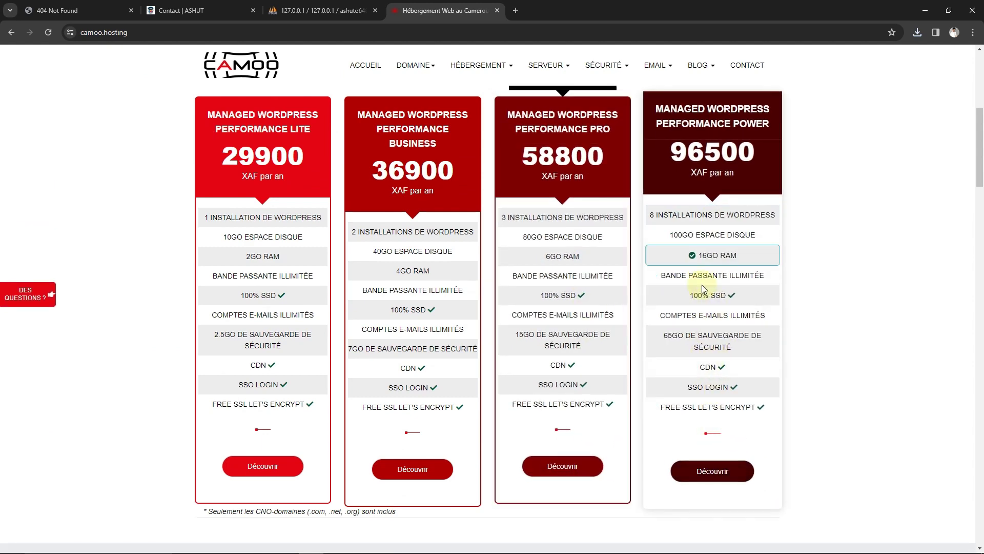
scroll(703, 284, "down", 5)
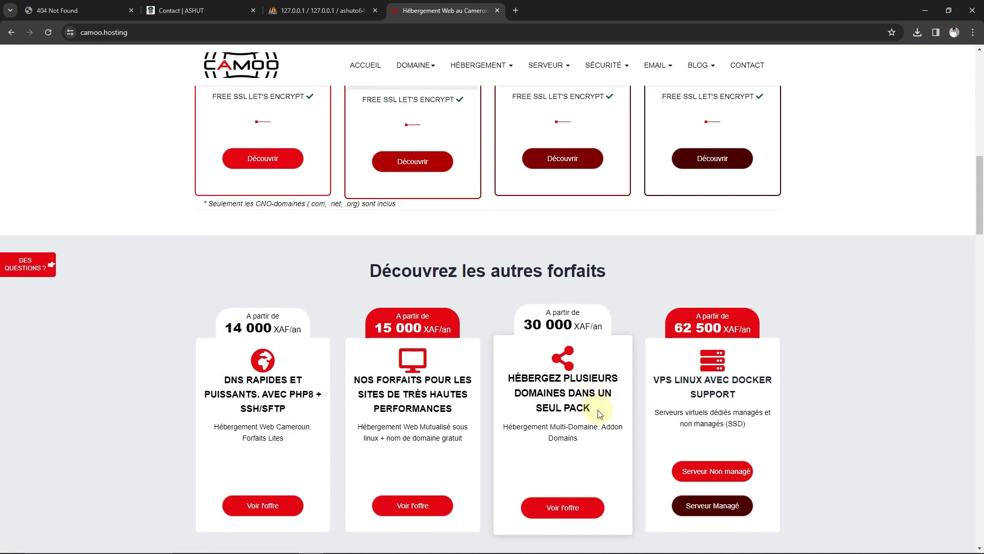
scroll(600, 413, "up", 10)
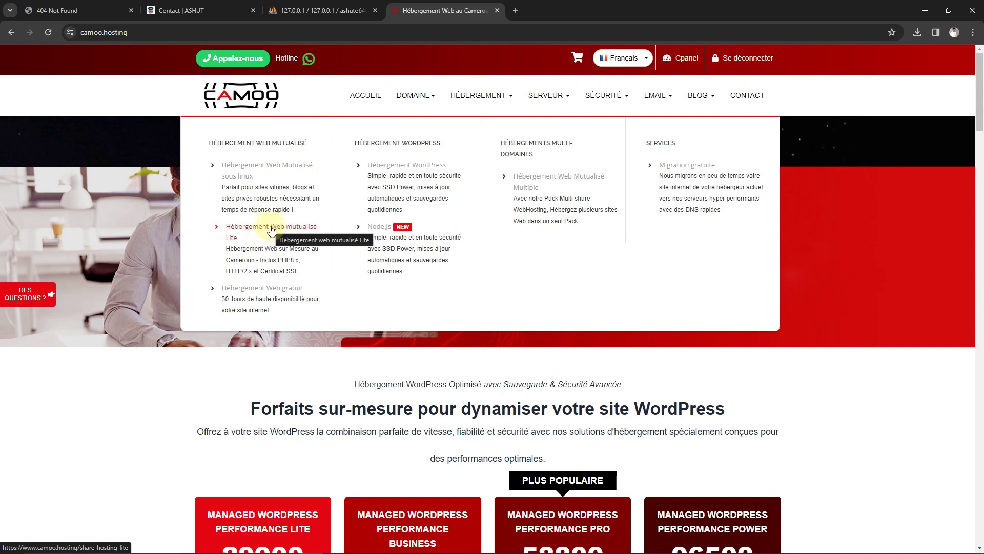
Browse the Hébergement Web mutualisé Lite offers
left_click(256, 231)
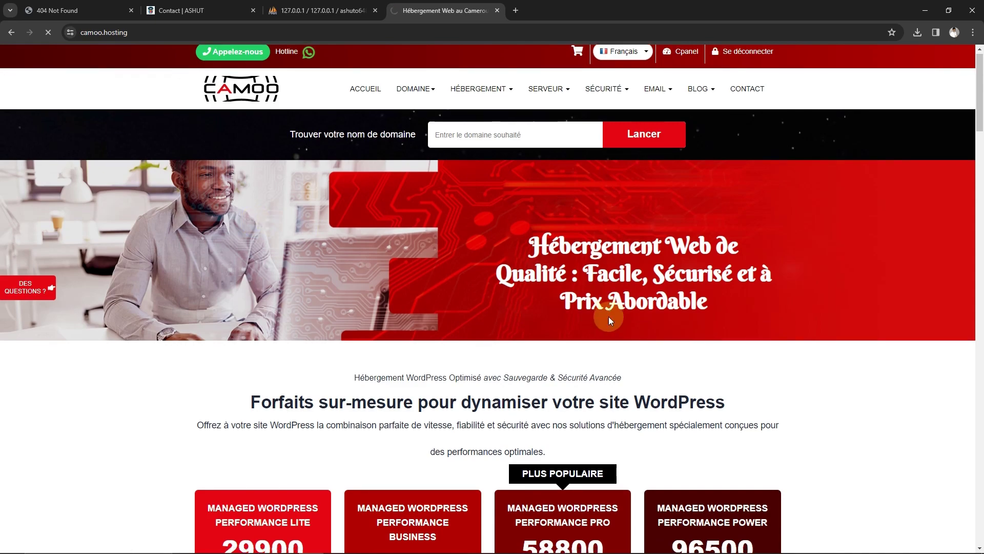
scroll(608, 316, "down", 4)
scroll(606, 321, "down", 6)
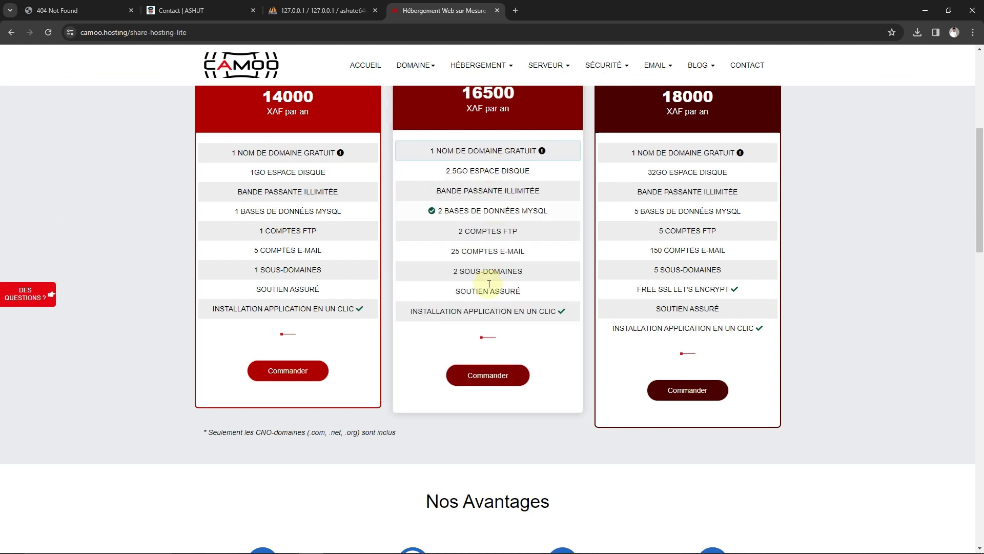
scroll(656, 362, "up", 5)
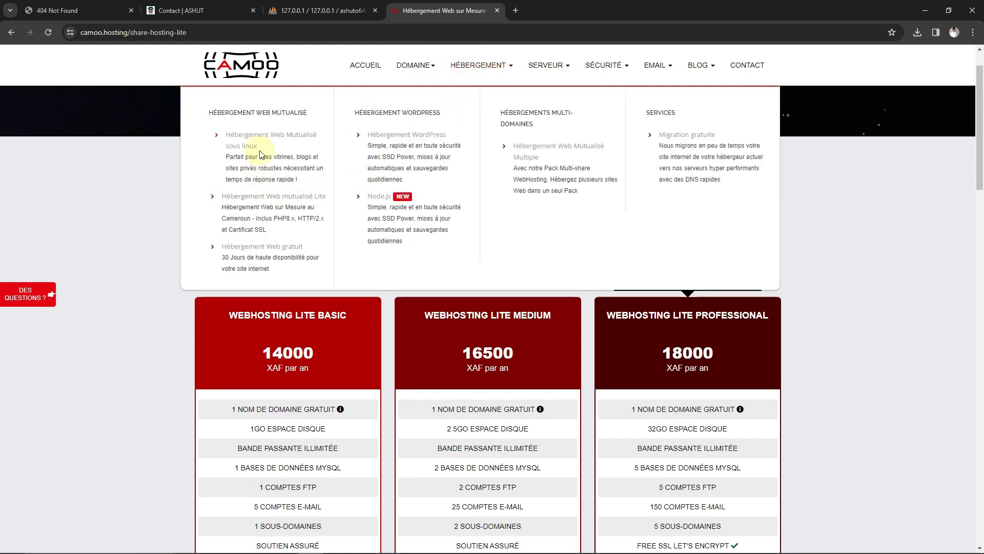
Compare the Linux shared hosting plans, Standart 15000 XAF to Ultimate 25000 XAF
left_click(251, 136)
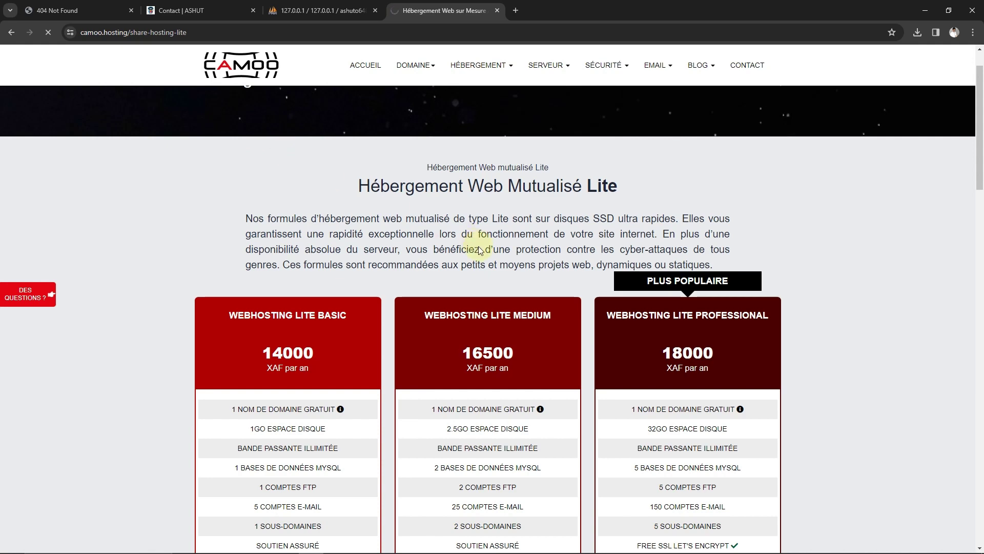
scroll(505, 282, "down", 7)
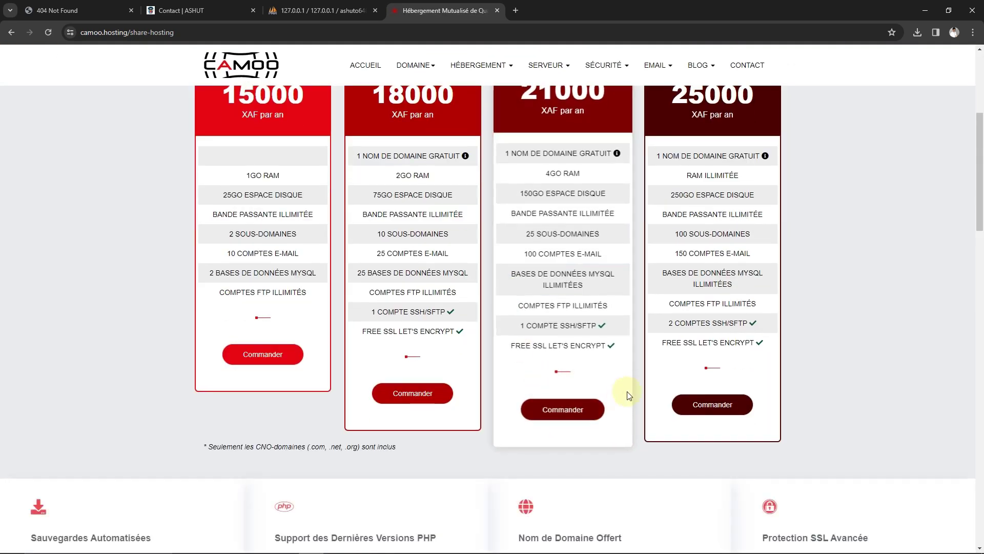
scroll(738, 382, "up", 1)
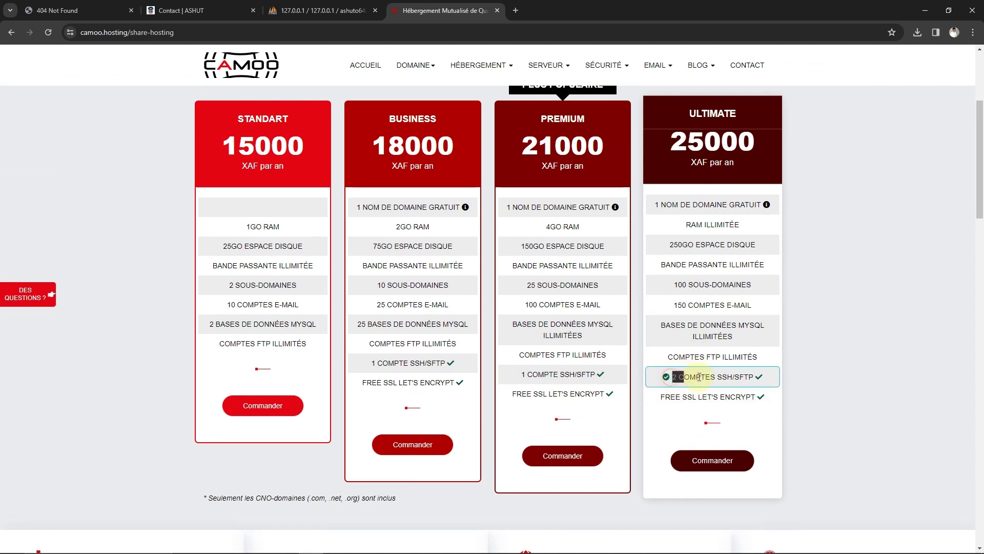
left_click_drag(699, 377, 750, 375)
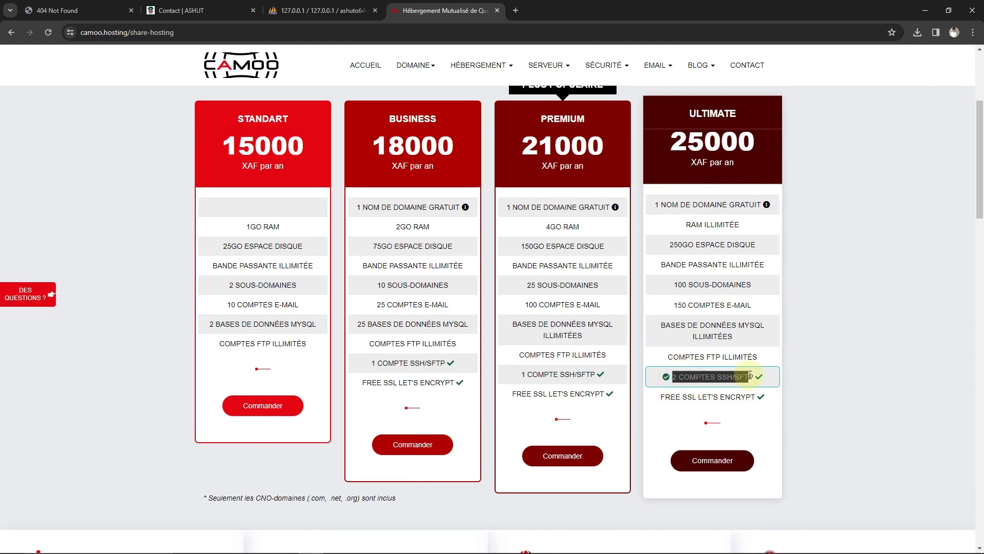
left_click(748, 429)
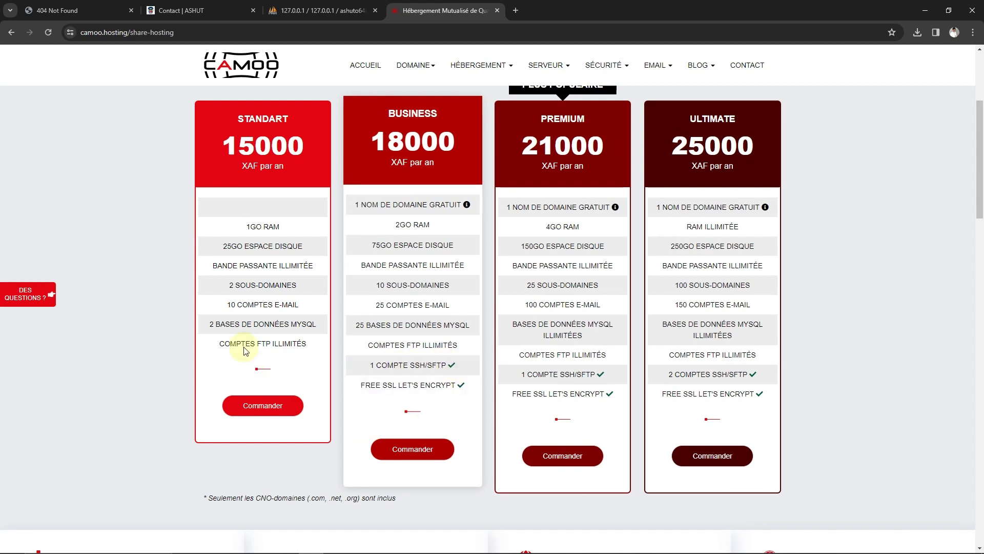
scroll(223, 230, "up", 1)
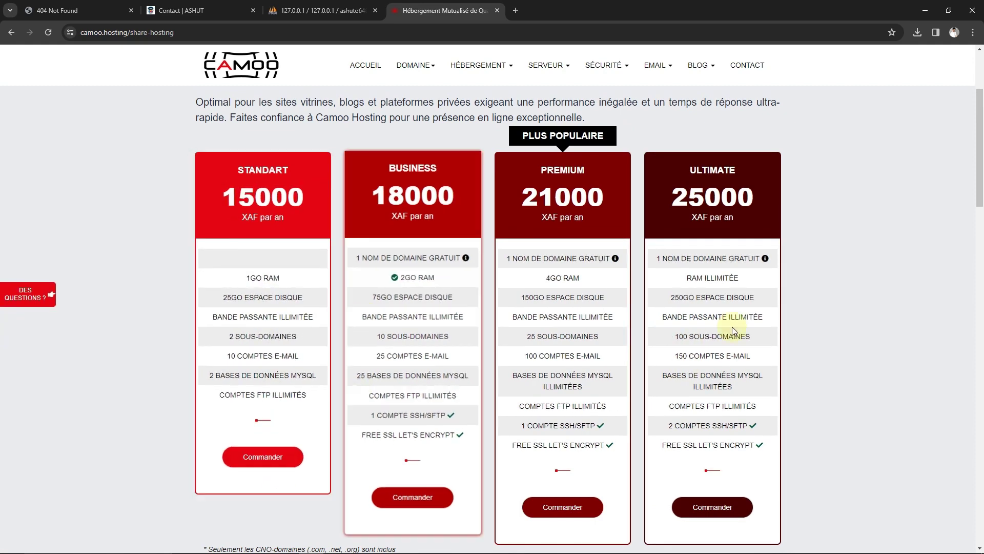
scroll(799, 271, "down", 6)
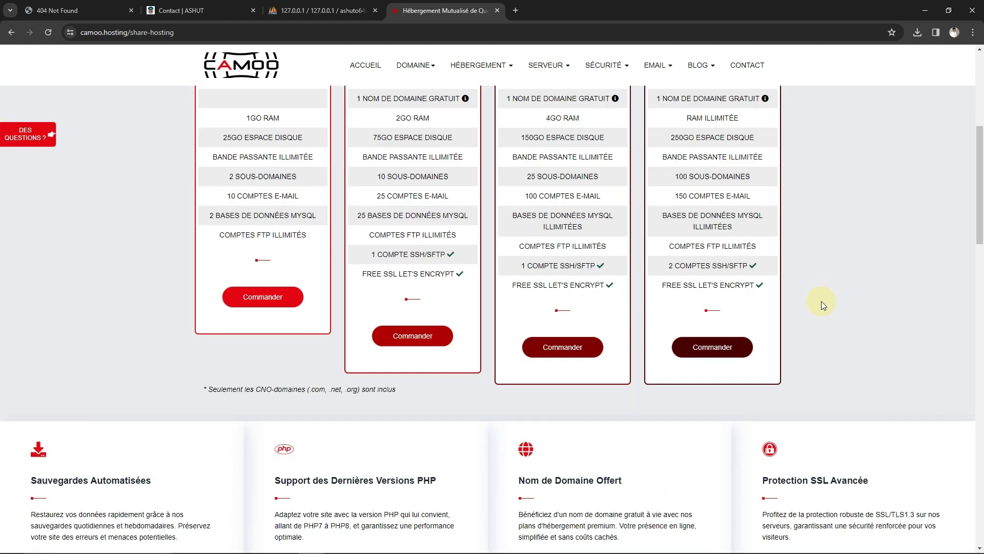
scroll(735, 260, "up", 3)
scroll(742, 245, "up", 7)
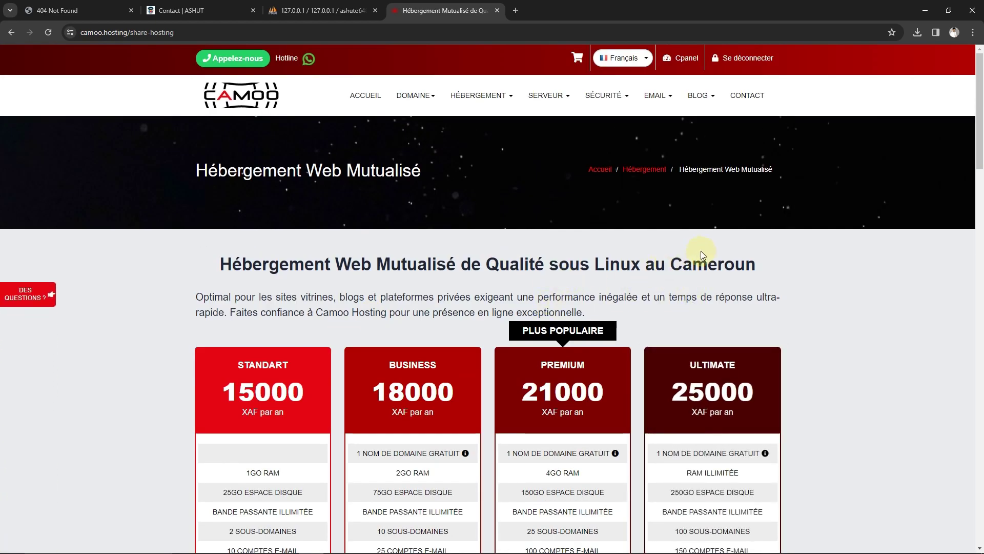
left_click(467, 30)
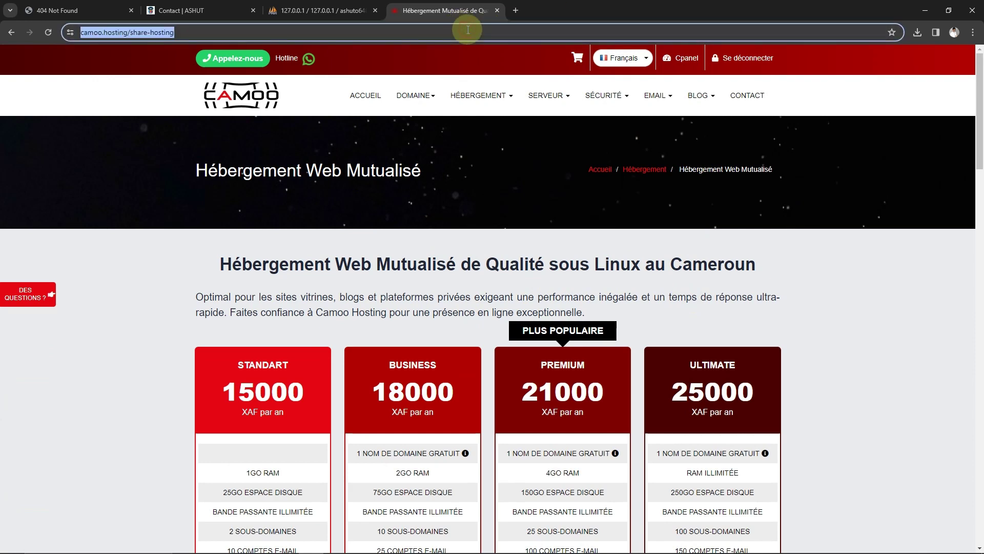
Search Google for lws and open the LWS hosting website
key("BackSpace")
type("lws")
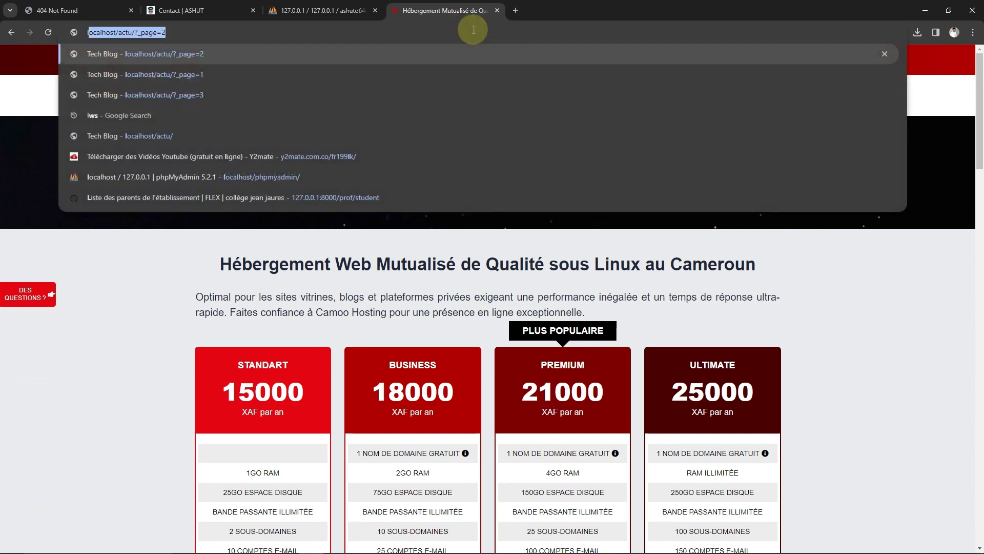
key("Return")
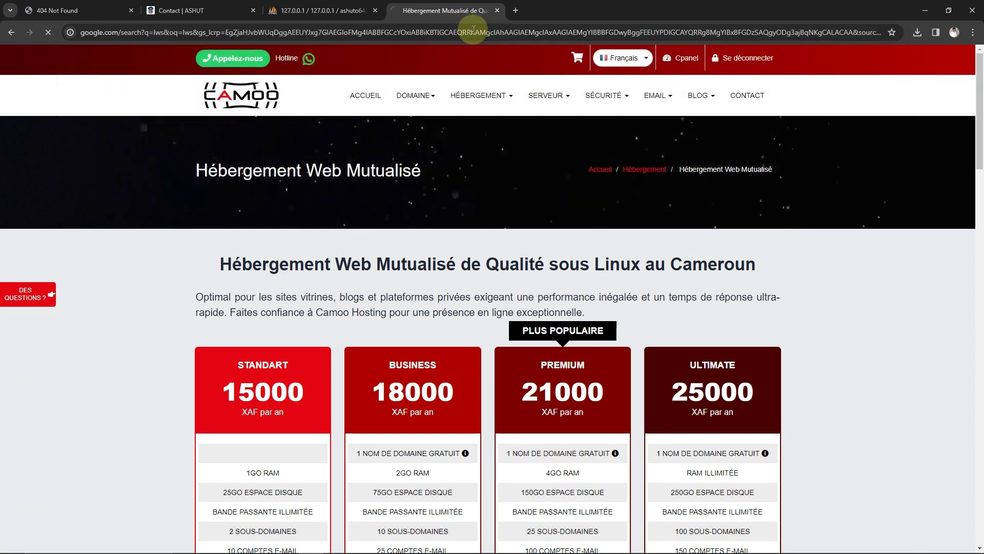
left_click(150, 222)
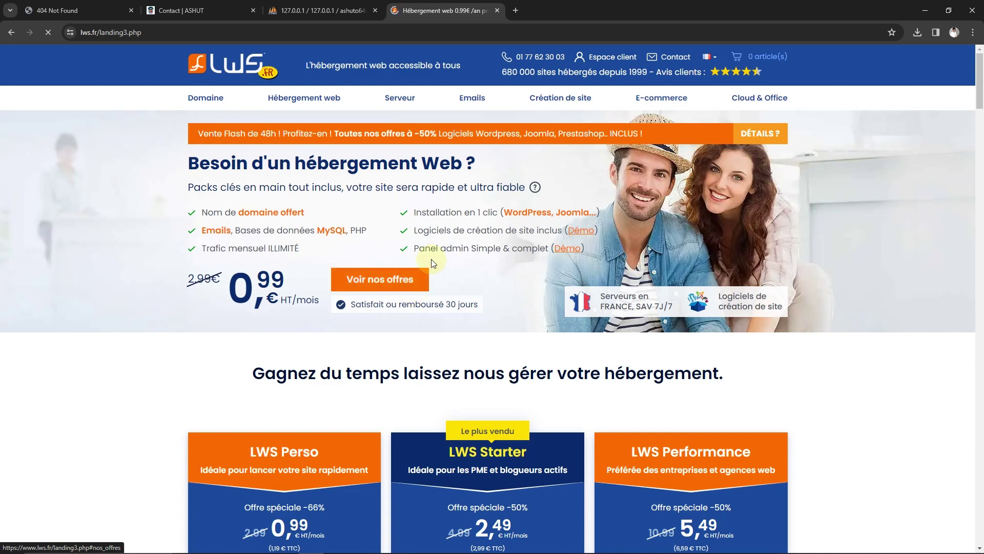
Browse LWS's cPanel M, L and XL plans at 2,99, 4,99 and 8,99 € per month
mouse_move(311, 105)
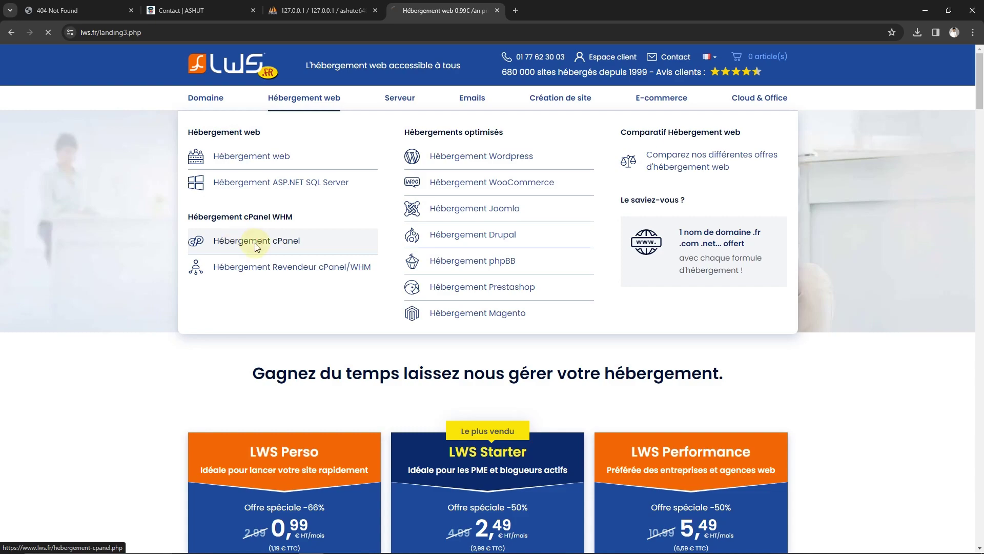
scroll(533, 341, "down", 13)
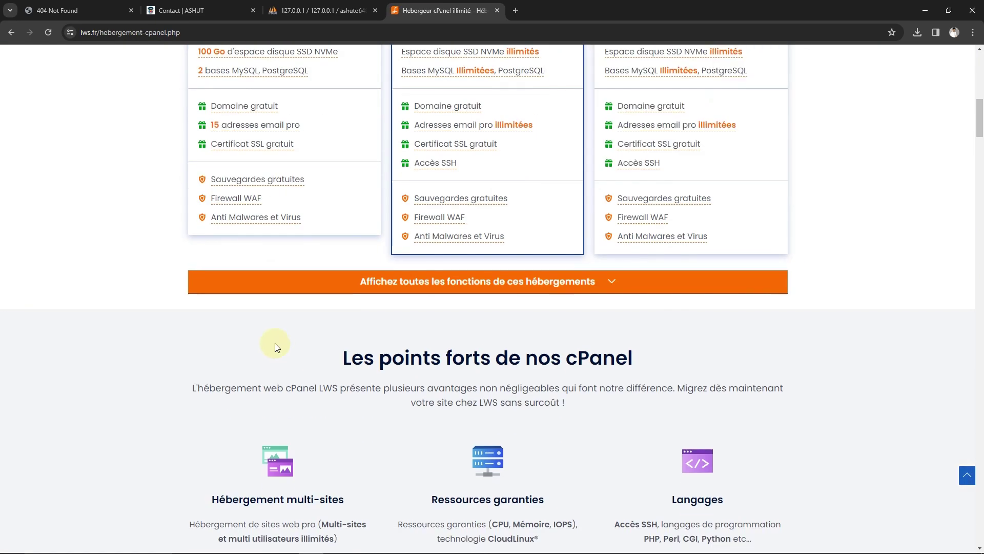
scroll(257, 287, "up", 3)
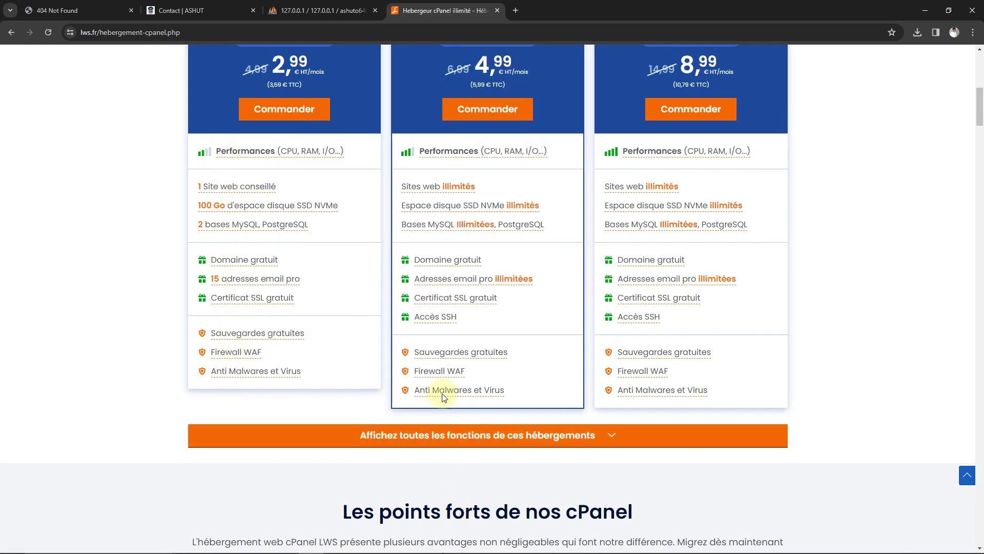
mouse_move(434, 324)
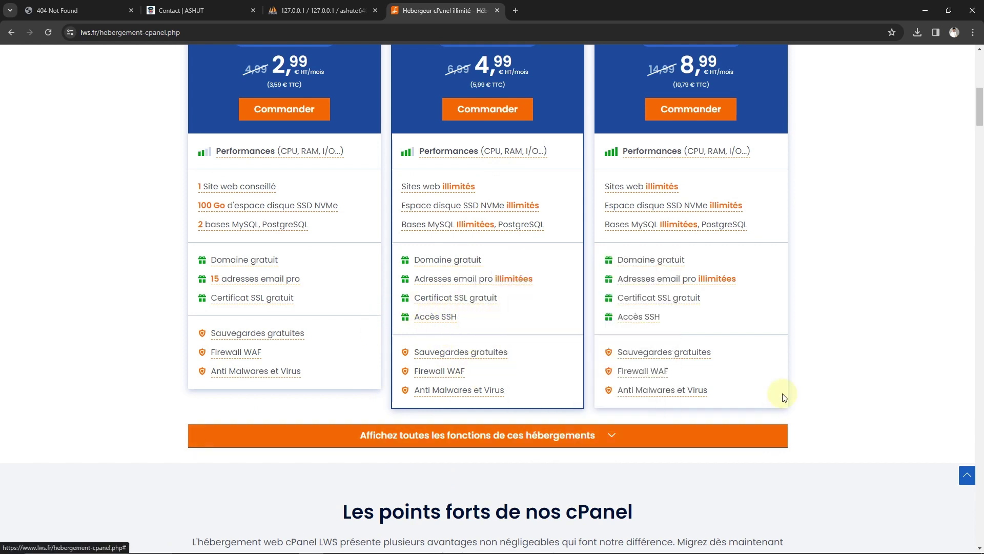
scroll(785, 397, "up", 2)
mouse_move(638, 419)
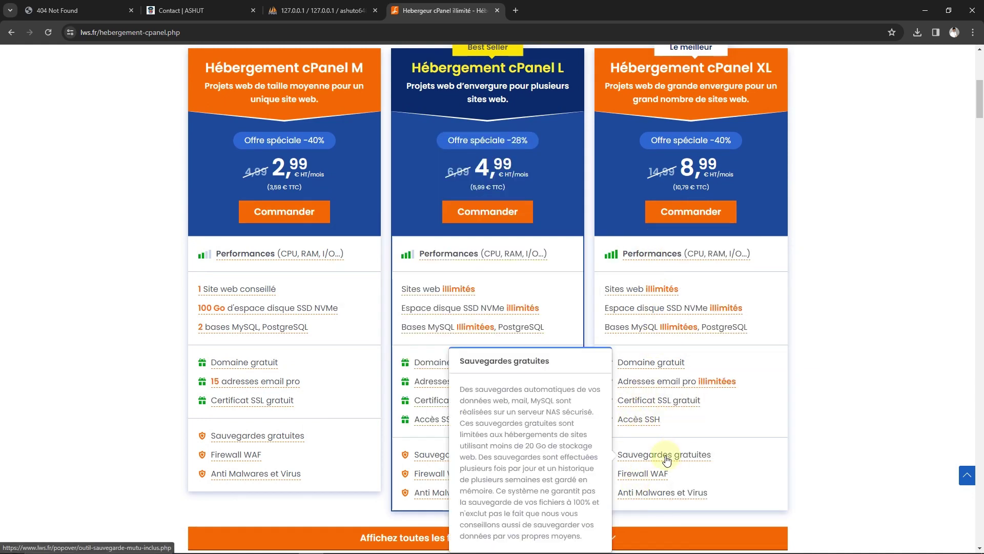
scroll(666, 329, "up", 3)
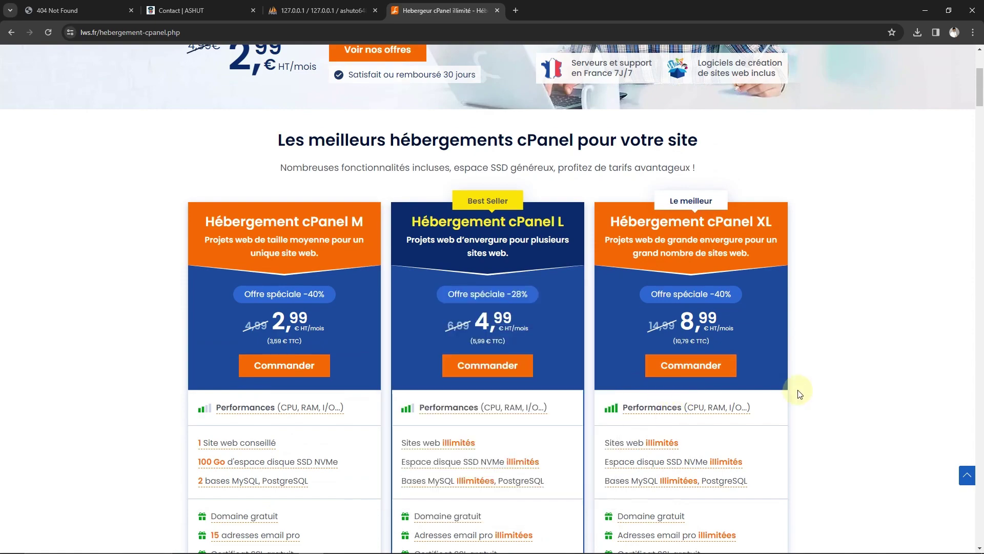
scroll(419, 393, "down", 3)
scroll(419, 393, "up", 7)
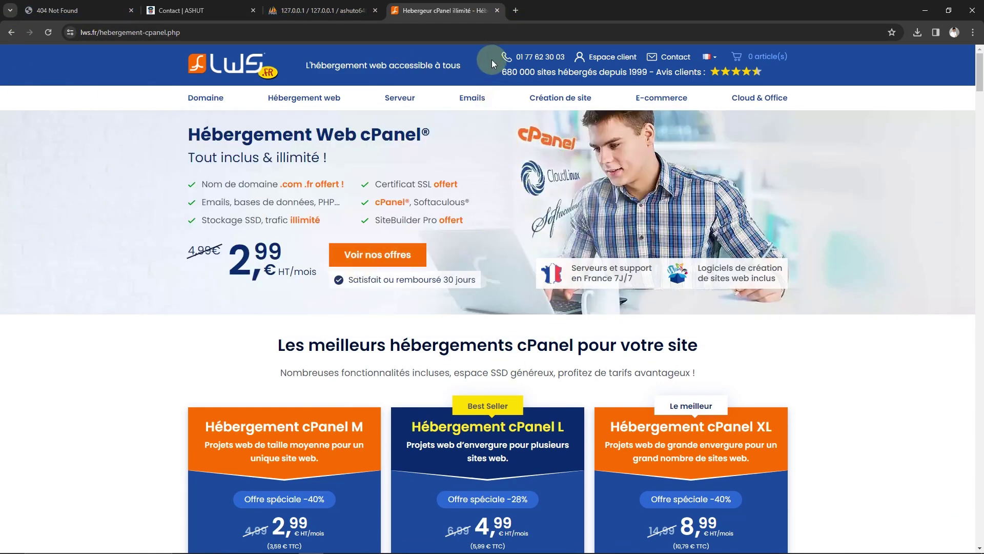
left_click(399, 37)
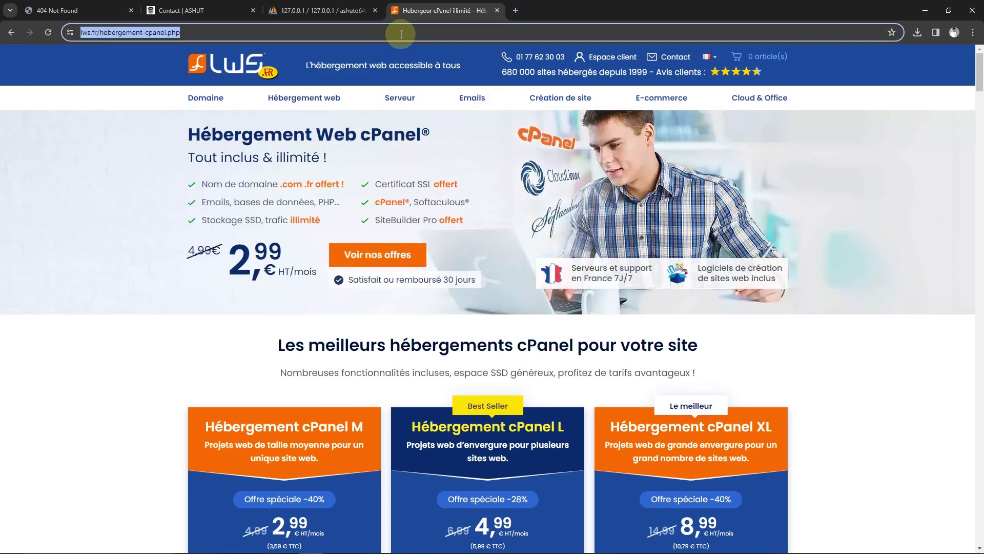
Go to camoo.hosting and enter the Cpanel client control panel
key("BackSpace")
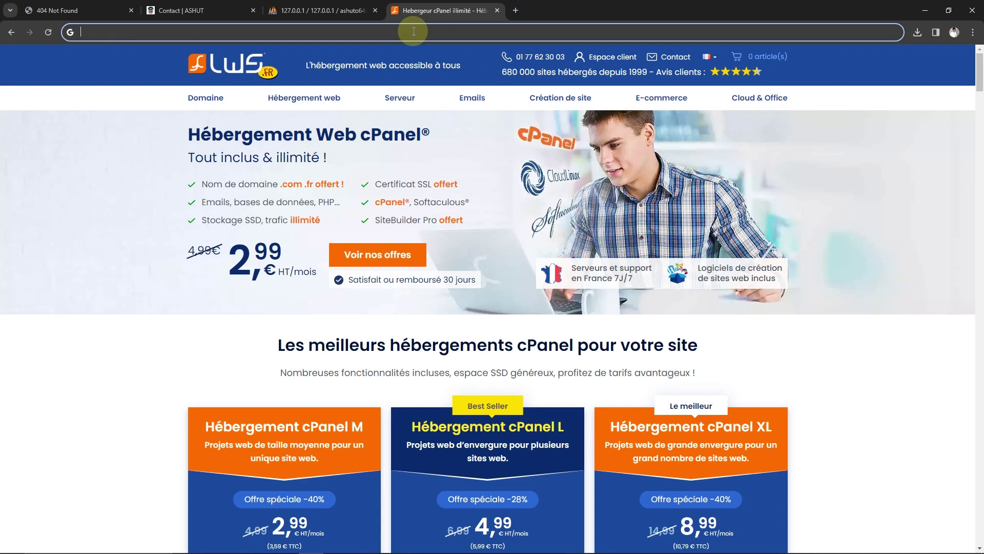
type("c")
key("Right")
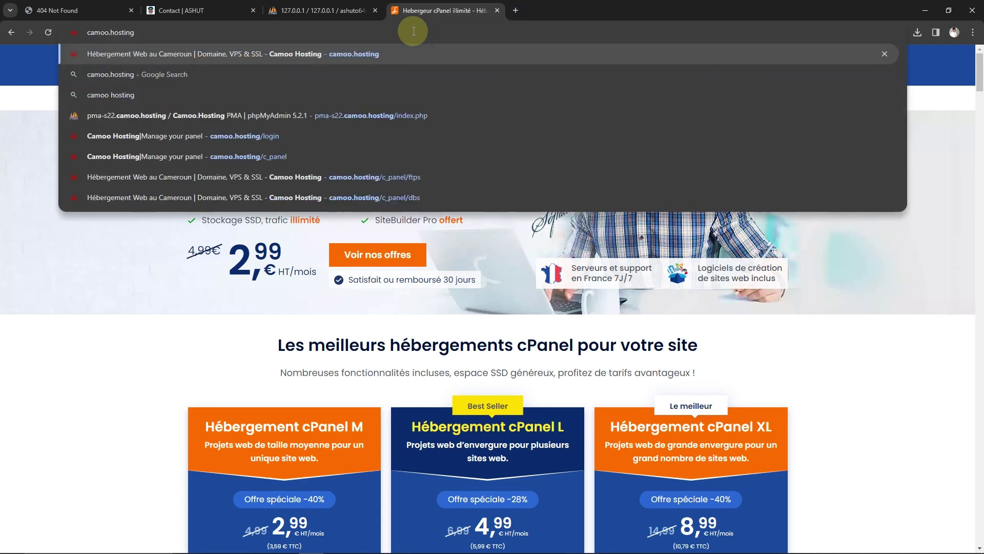
key("Return")
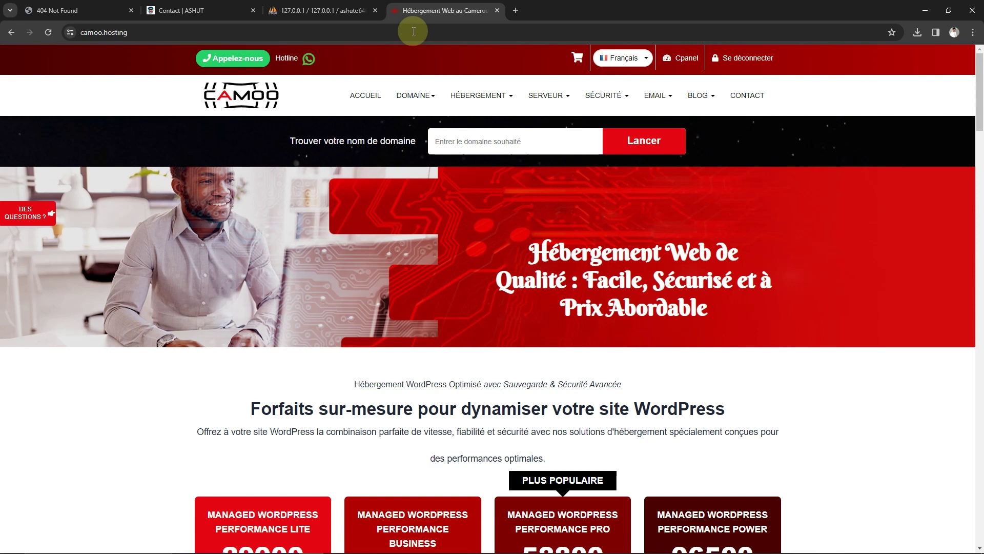
left_click(683, 63)
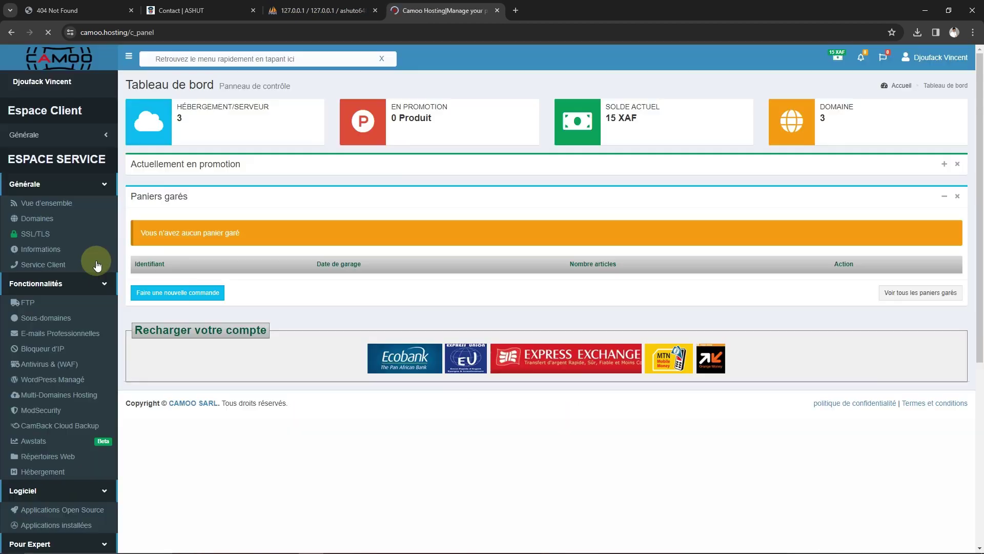
scroll(48, 254, "down", 5)
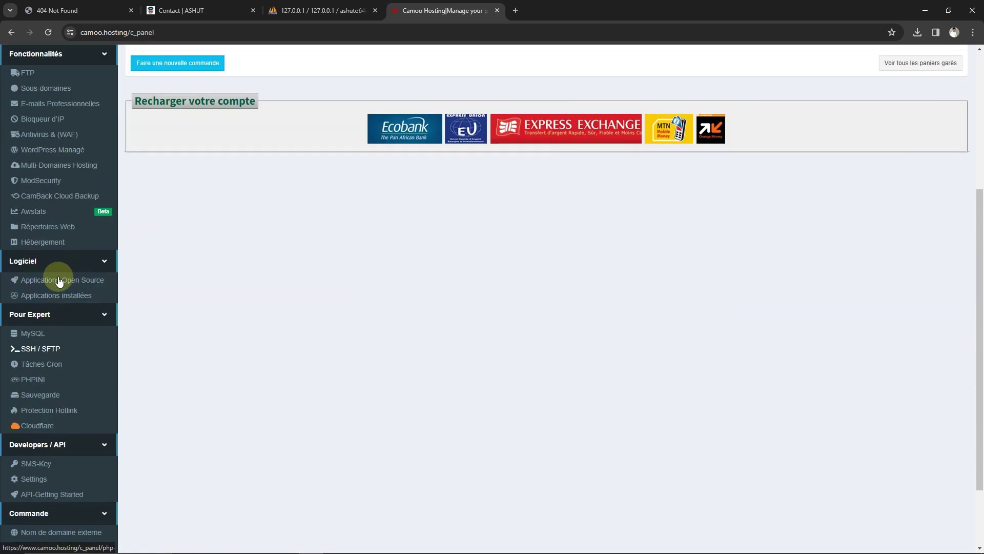
scroll(31, 461, "up", 5)
scroll(40, 299, "down", 1)
scroll(41, 299, "down", 5)
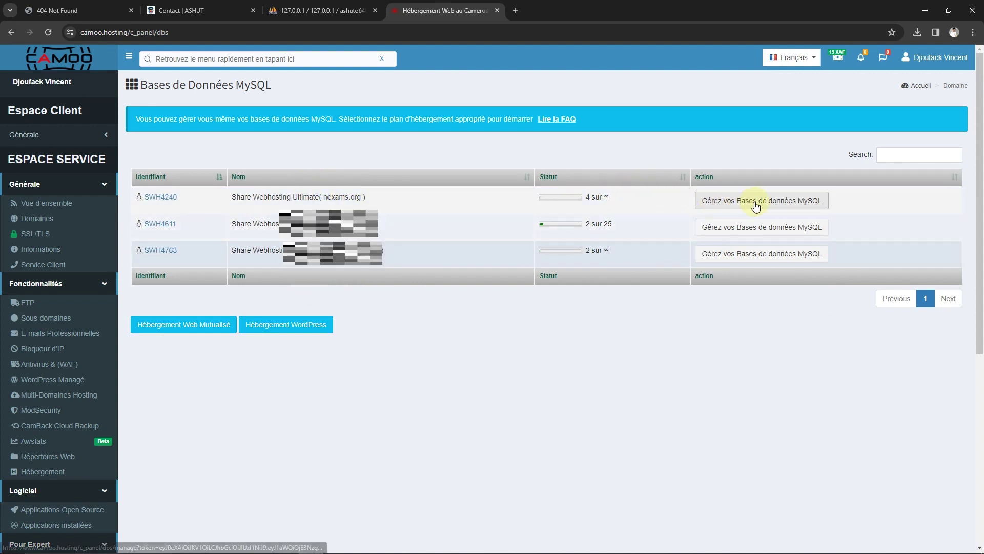
Open the first hosting plan's MySQL databases and start a new database
double_click(336, 198)
left_click_drag(377, 197, 299, 197)
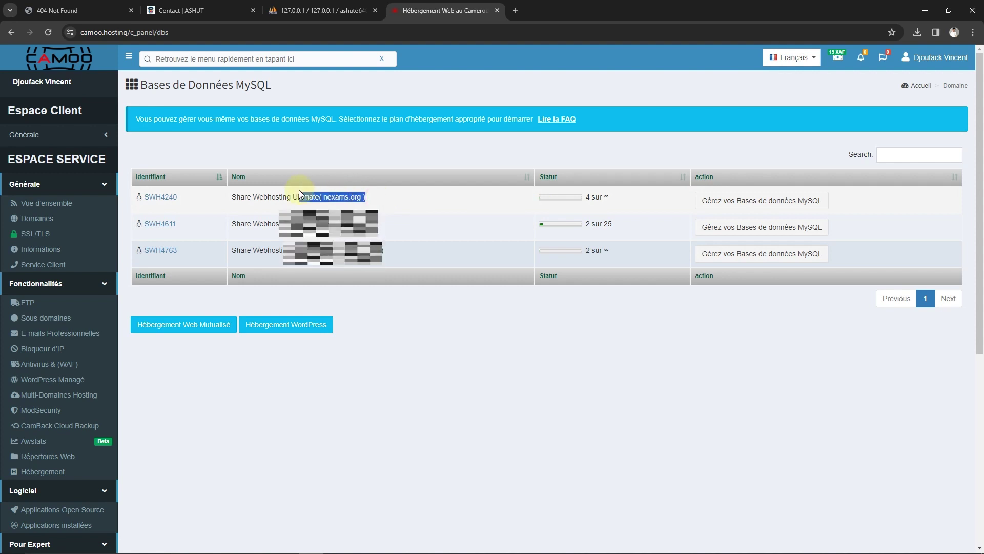
left_click(705, 201)
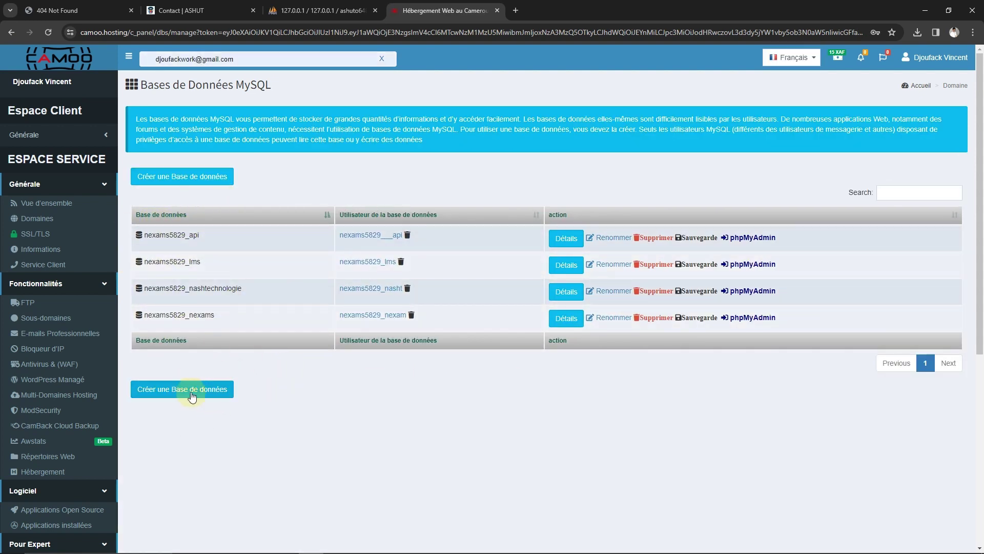
left_click(166, 396)
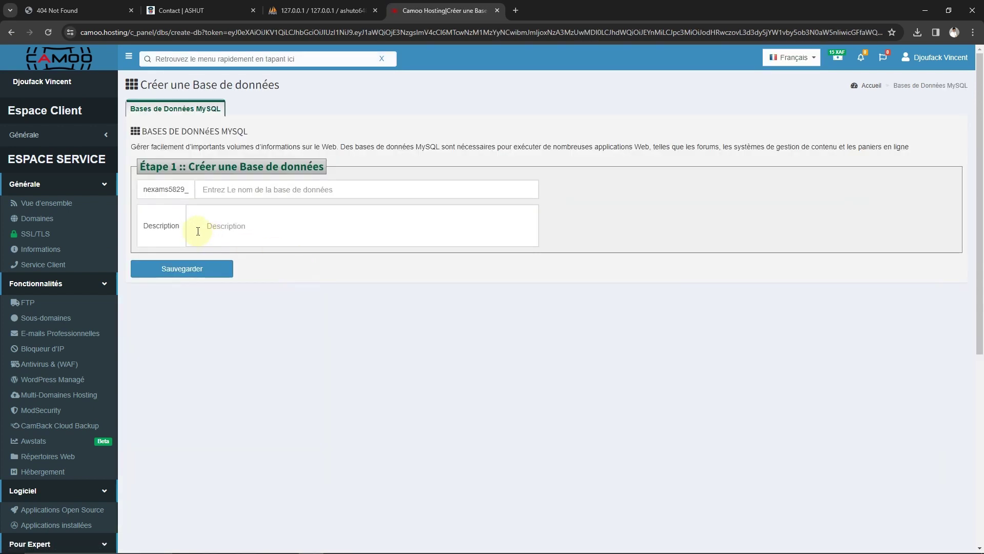
Create the database named test, giving nexams5829_test
left_click(216, 192)
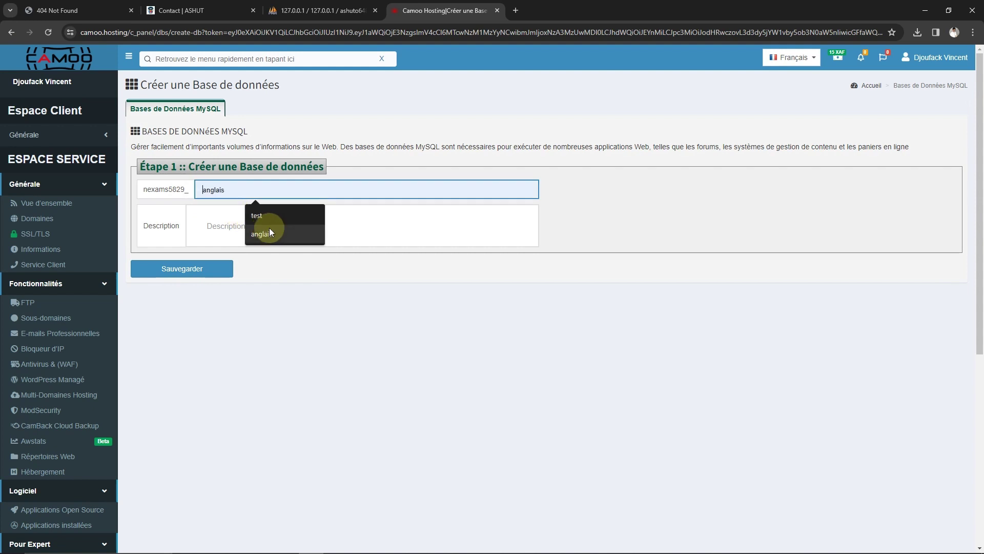
left_click(275, 219)
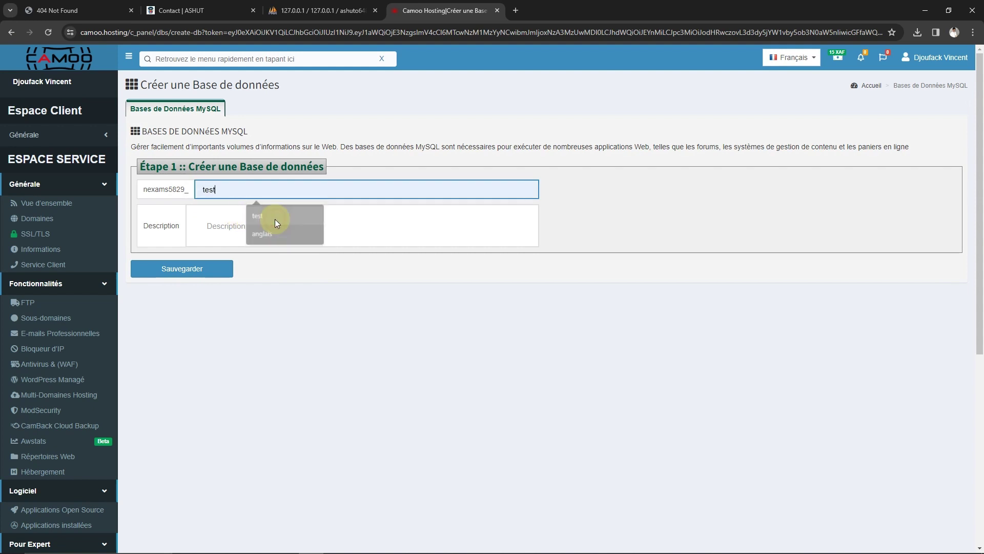
left_click(192, 273)
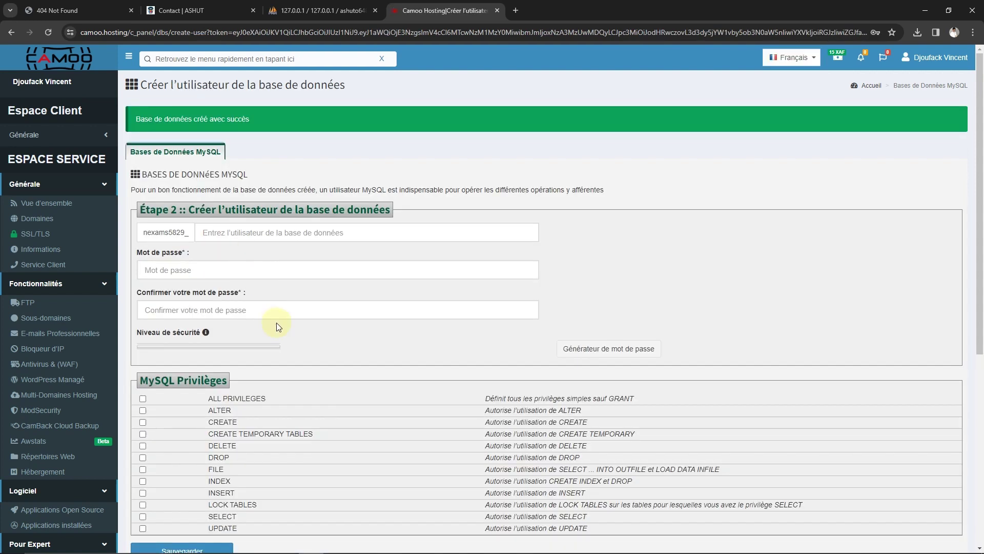
Create database user test with a password and ALL PRIVILEGES
left_click(228, 235)
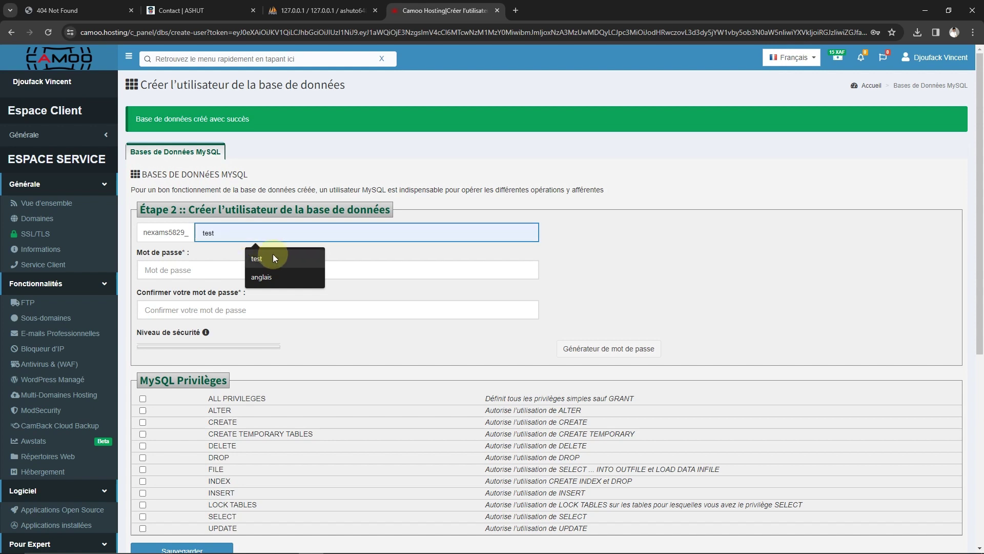
left_click(272, 255)
left_click(173, 276)
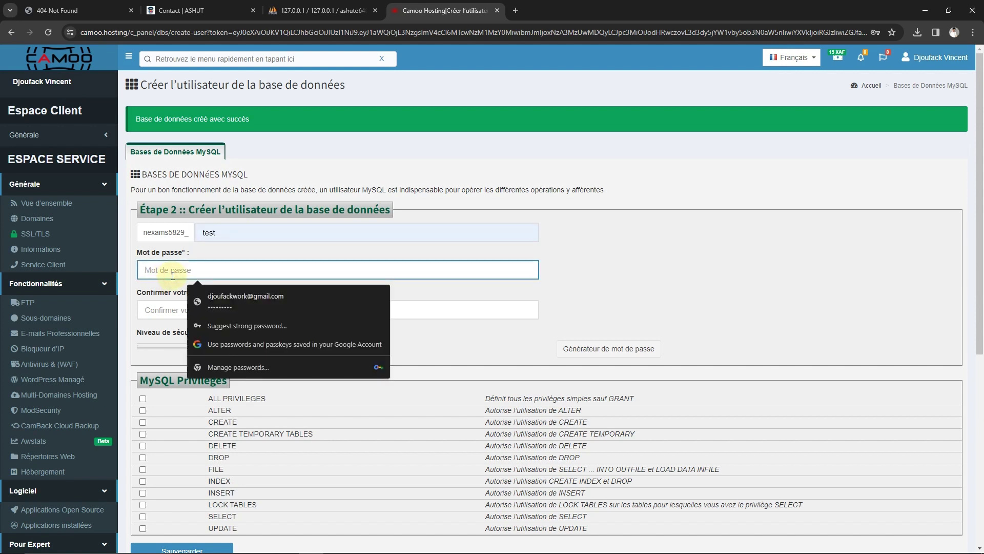
type("te")
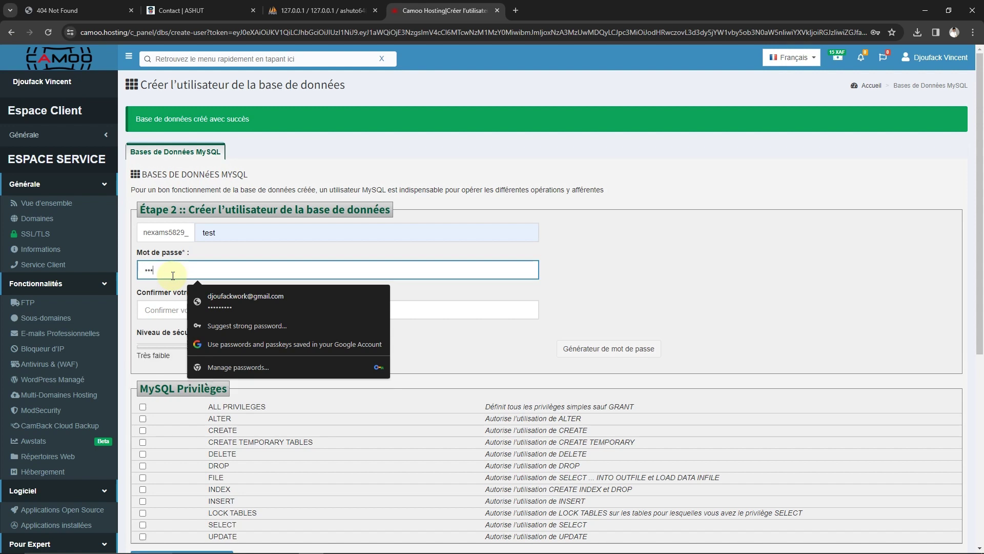
type("st1")
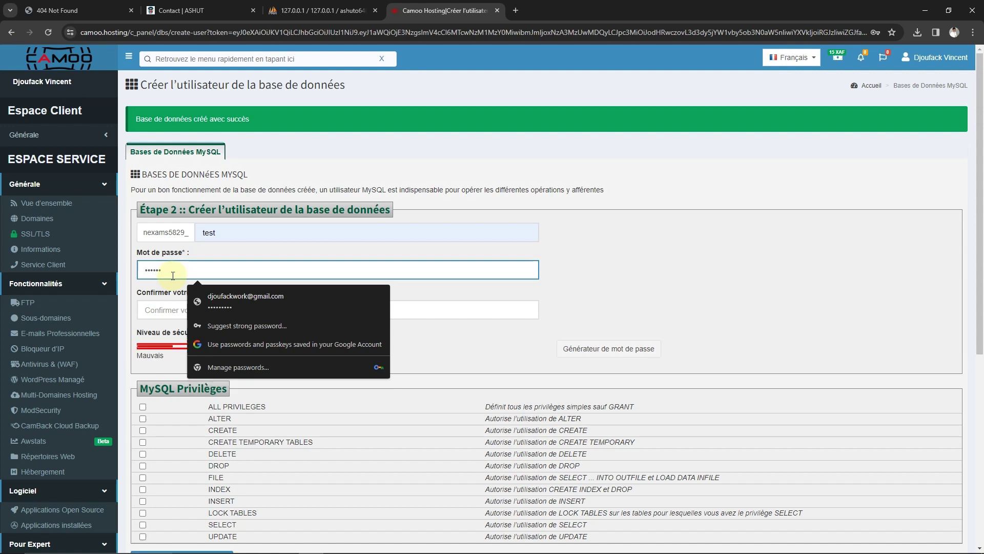
type("34")
left_click(146, 311)
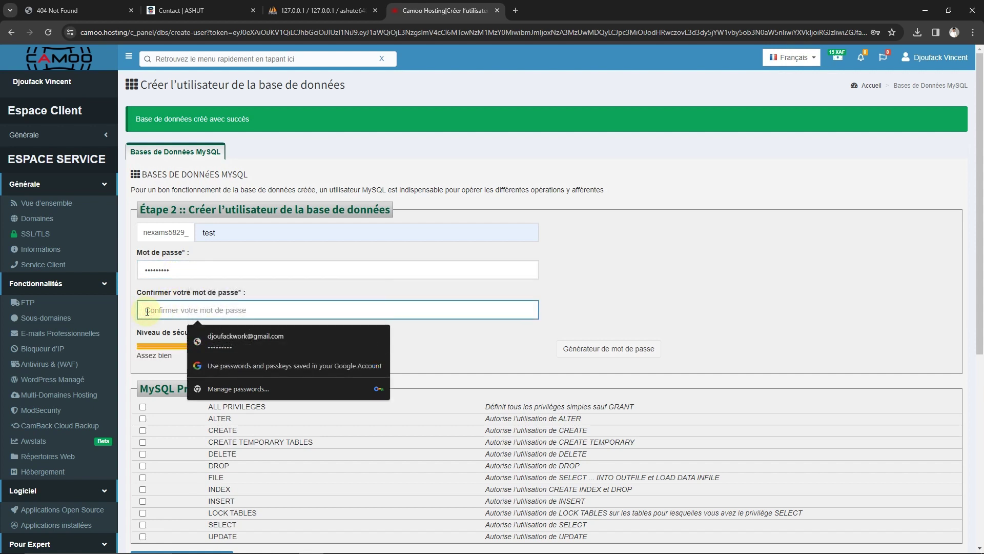
type("t")
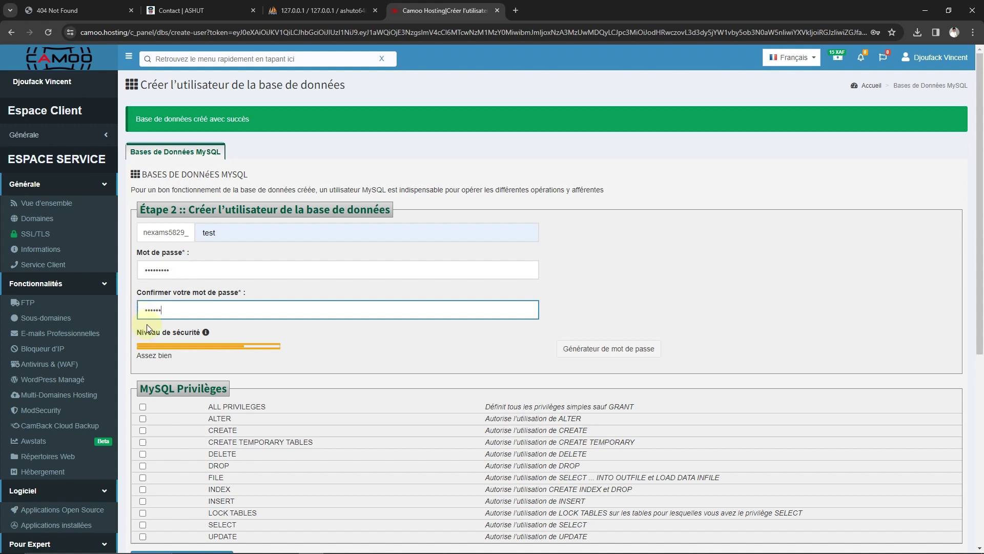
type("234")
left_click(143, 408)
scroll(248, 379, "down", 3)
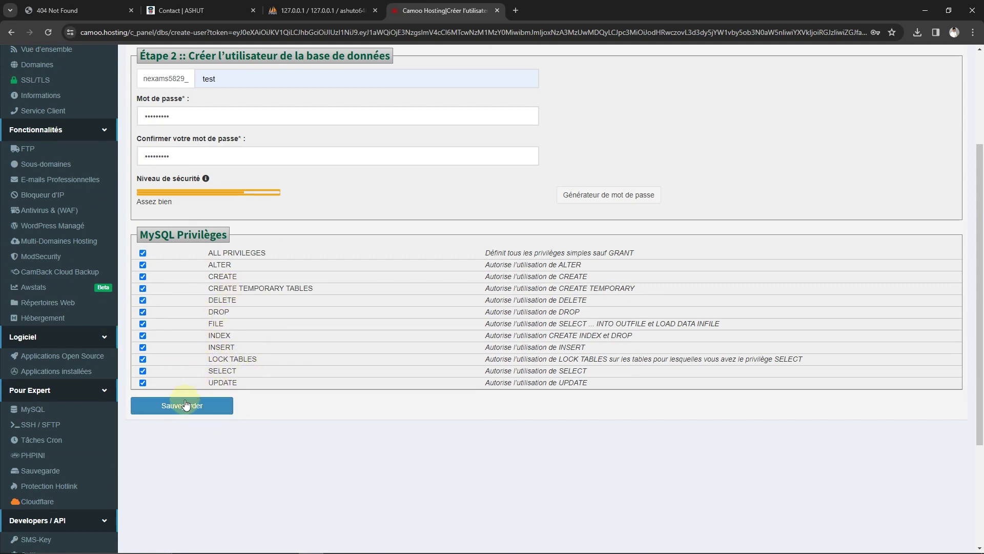
left_click(201, 395)
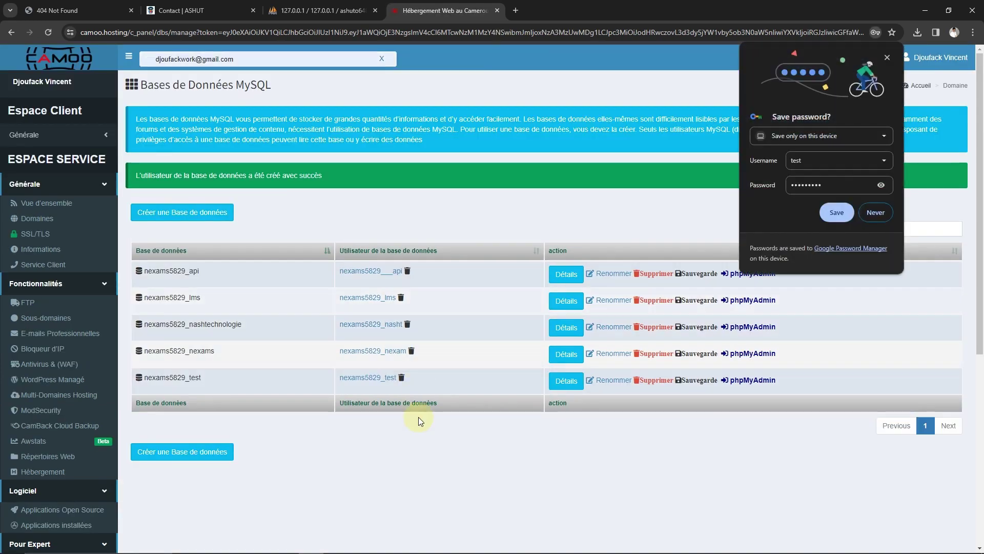
Show nexams5829_test's connection details with the password revealed in Camoo Hosting, then return to PhpStorm
left_click(887, 57)
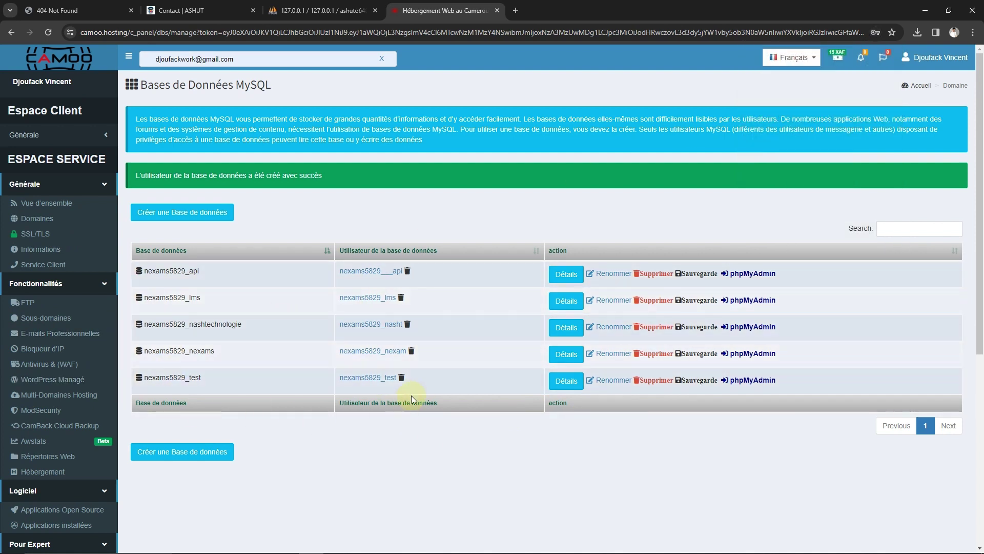
double_click(195, 380)
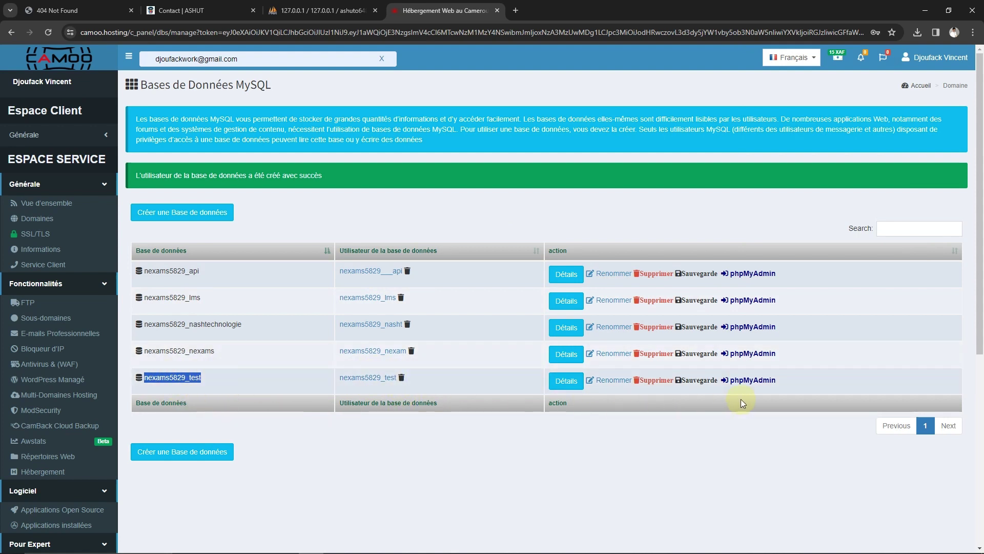
left_click(566, 381)
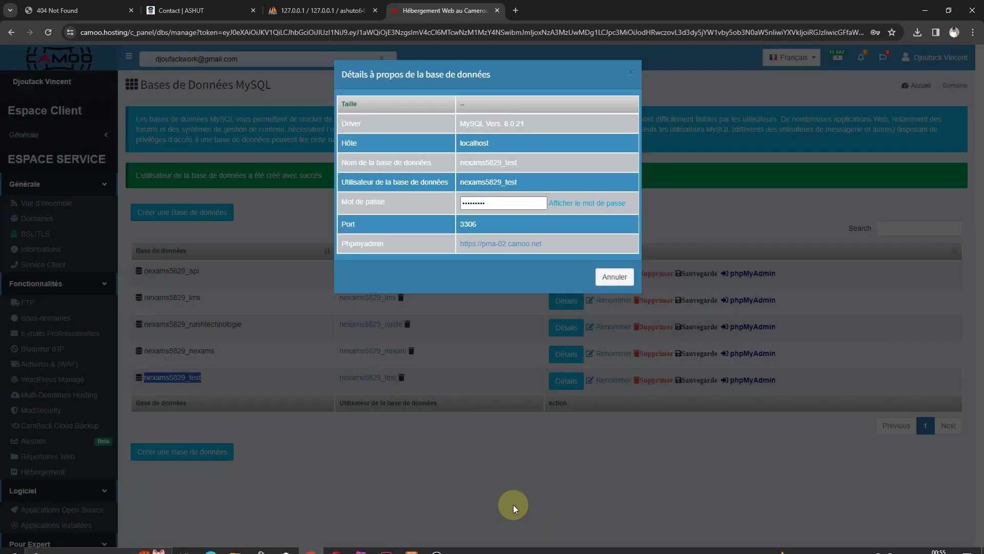
left_click(556, 203)
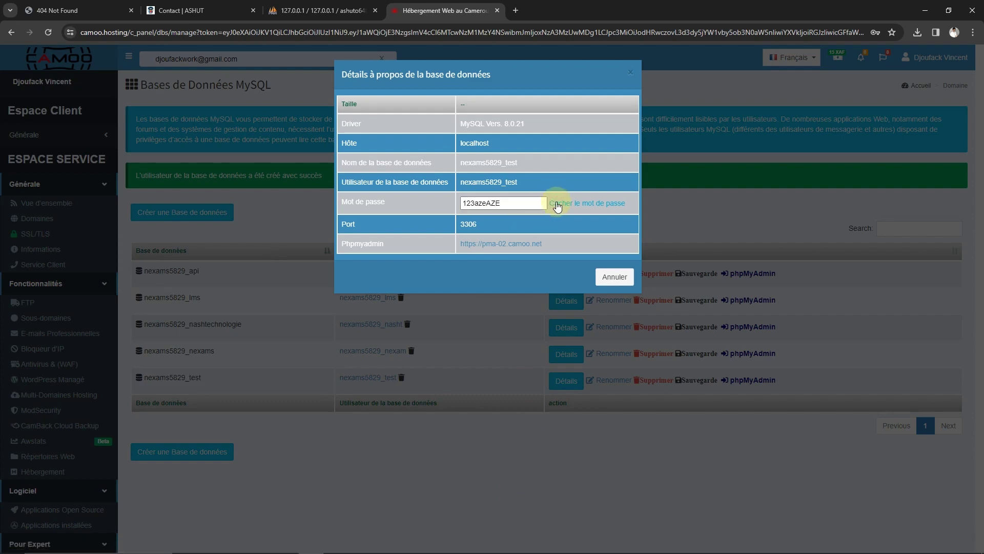
left_click(361, 543)
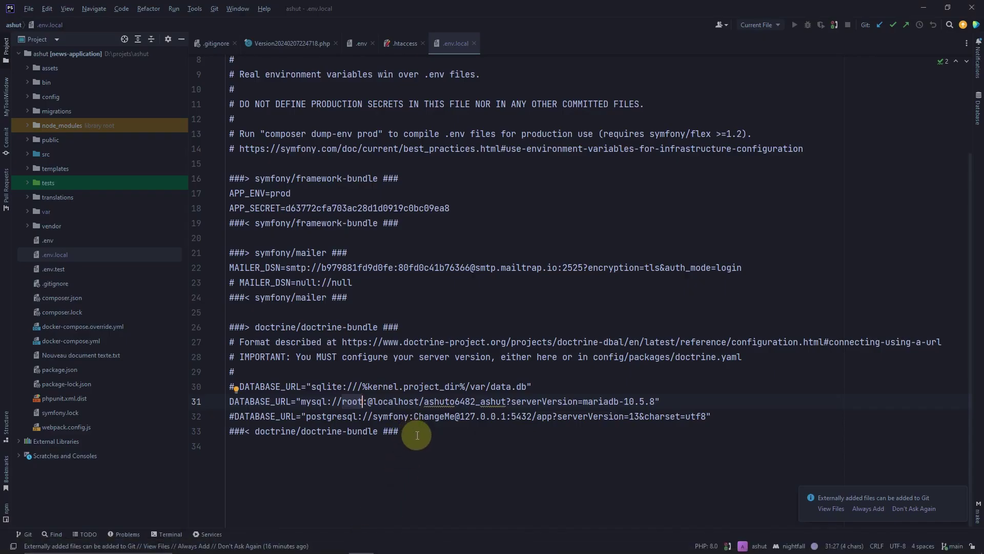
Review the .env.local file around lines 16 and 32
left_click(302, 416)
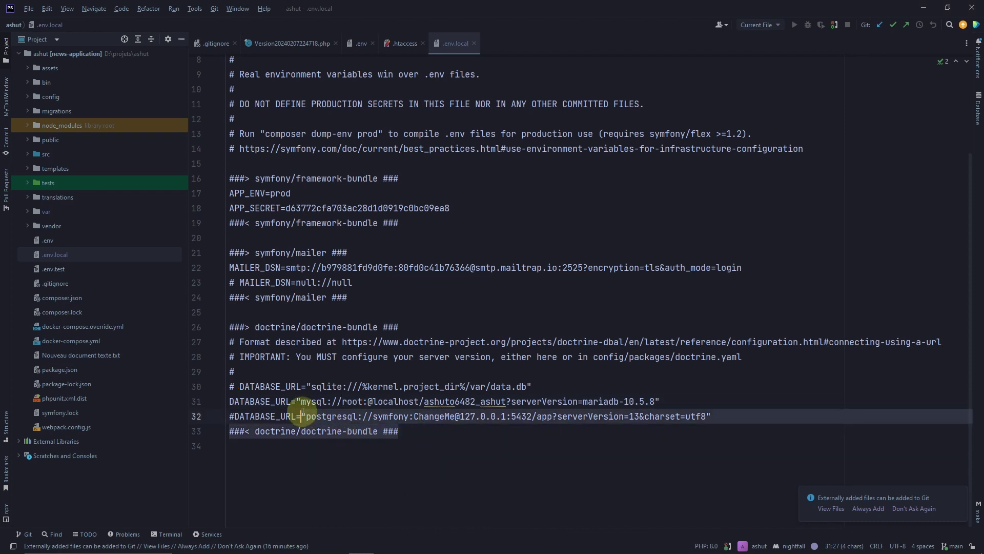
scroll(393, 417, "up", 3)
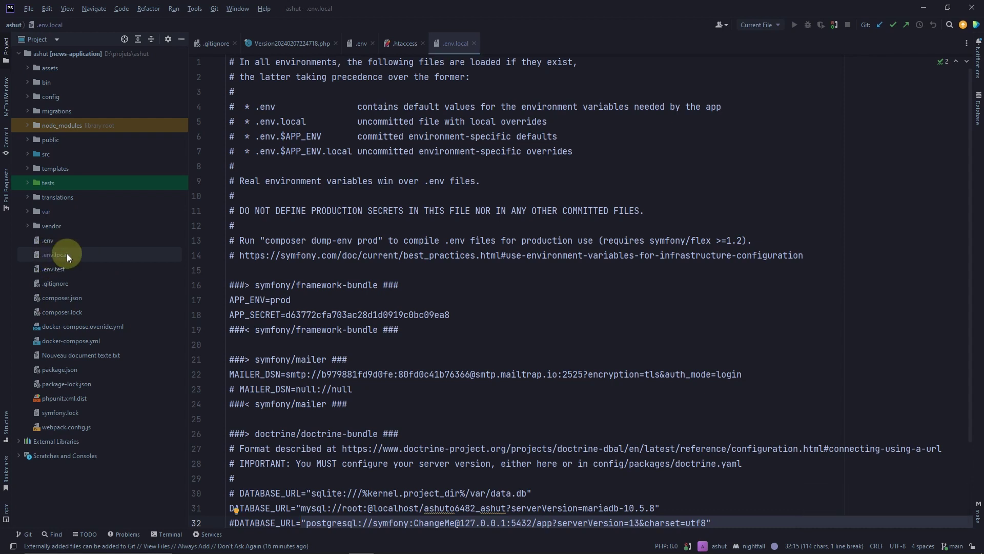
left_click(487, 286)
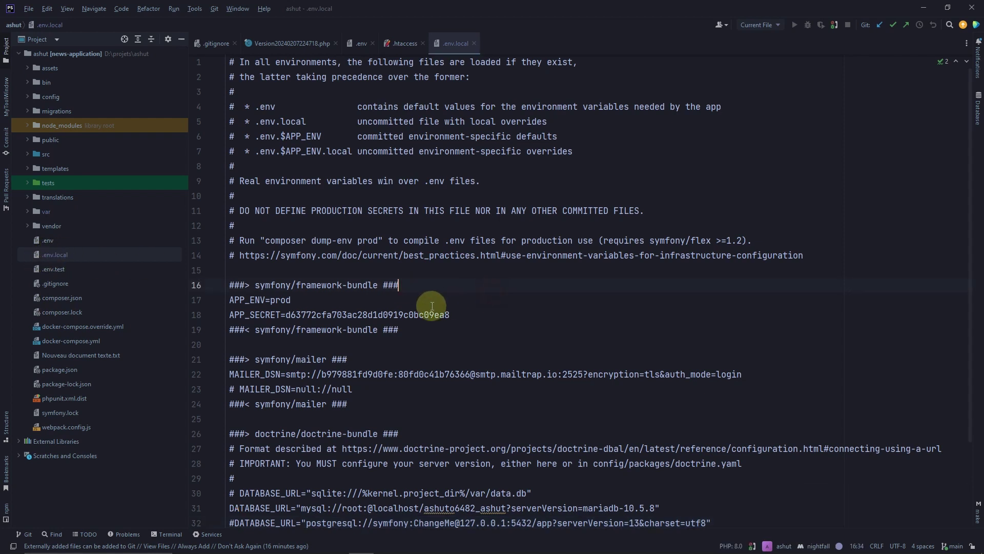
scroll(420, 313, "down", 2)
scroll(417, 314, "up", 2)
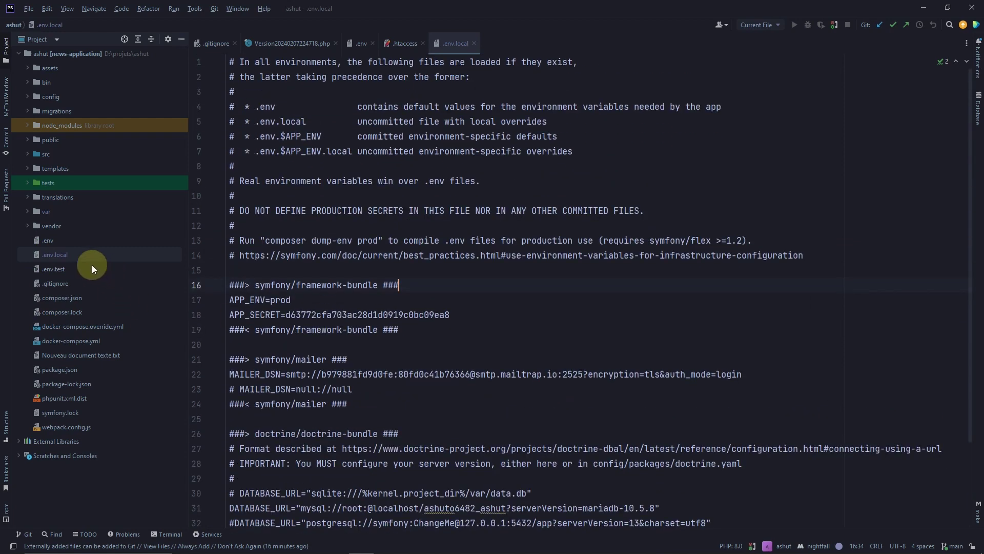
Compare .env and its APP_SECRET value, then open .gitignore to confirm /.env.local is ignored
double_click(49, 242)
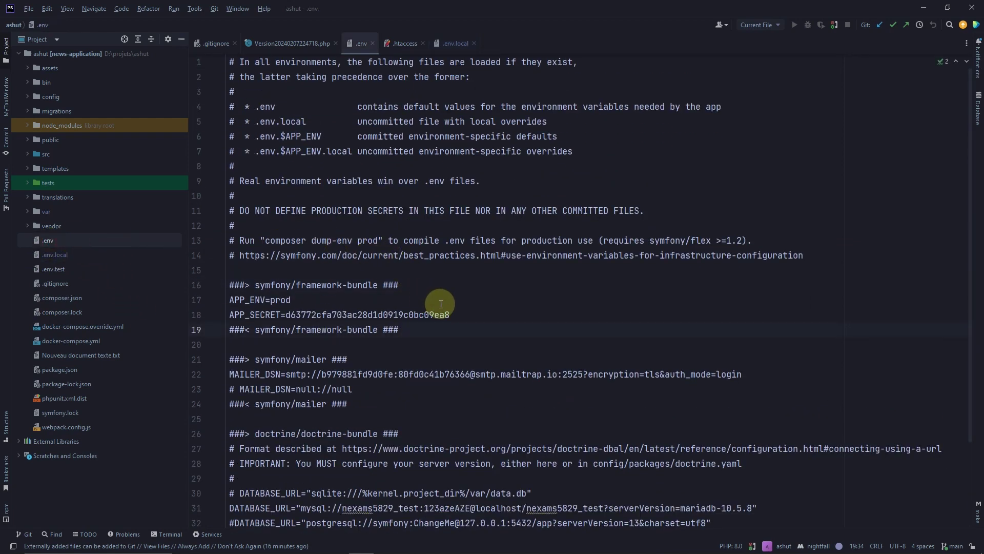
key("ctrl+a")
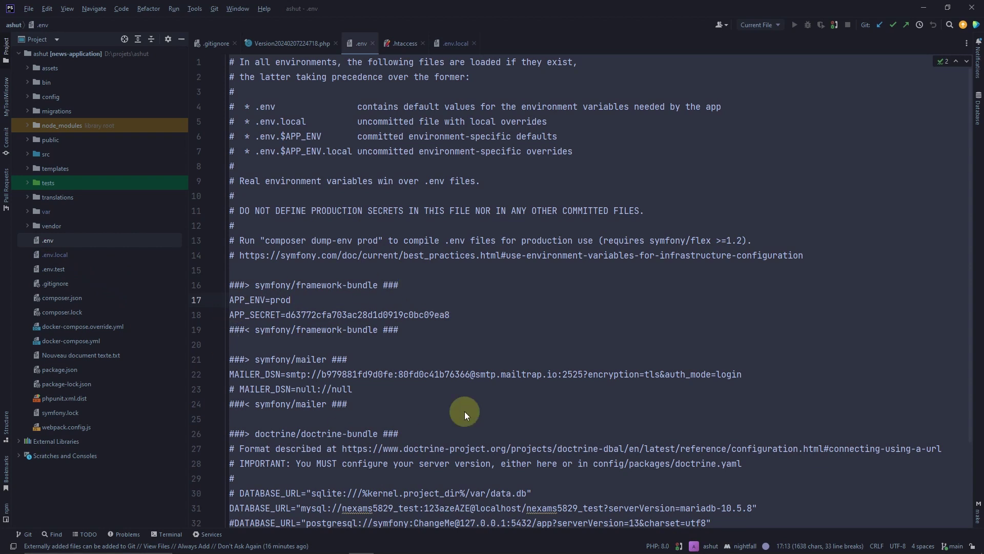
left_click(51, 257)
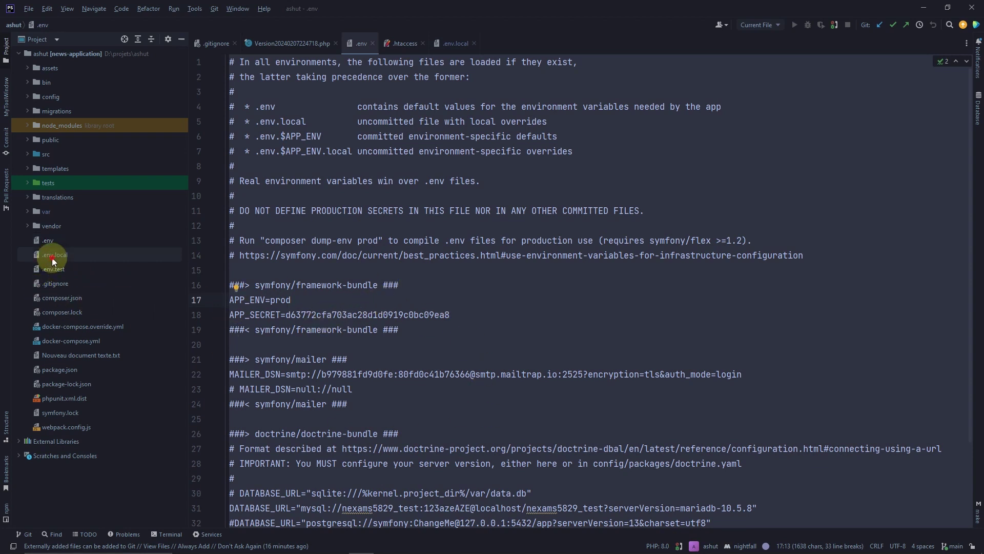
double_click(469, 318)
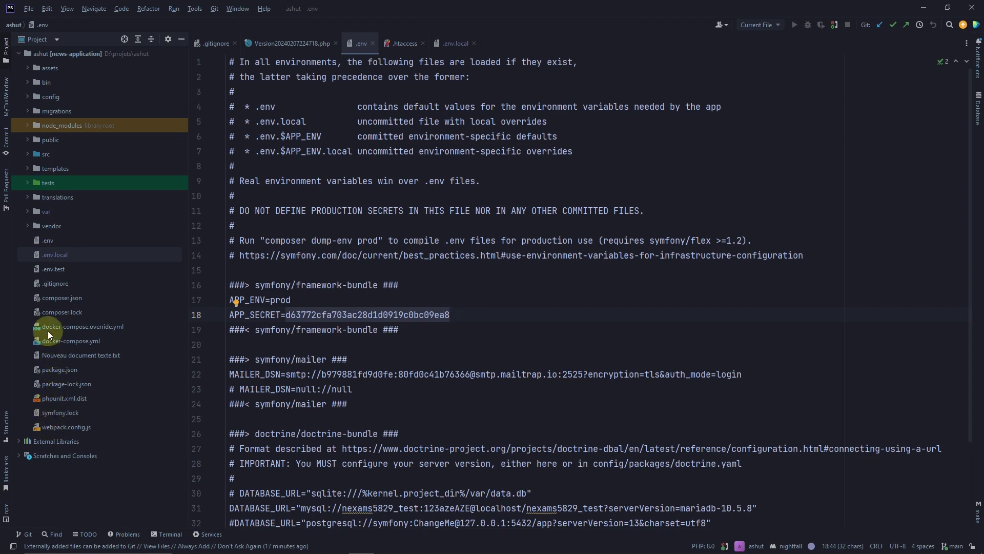
double_click(51, 285)
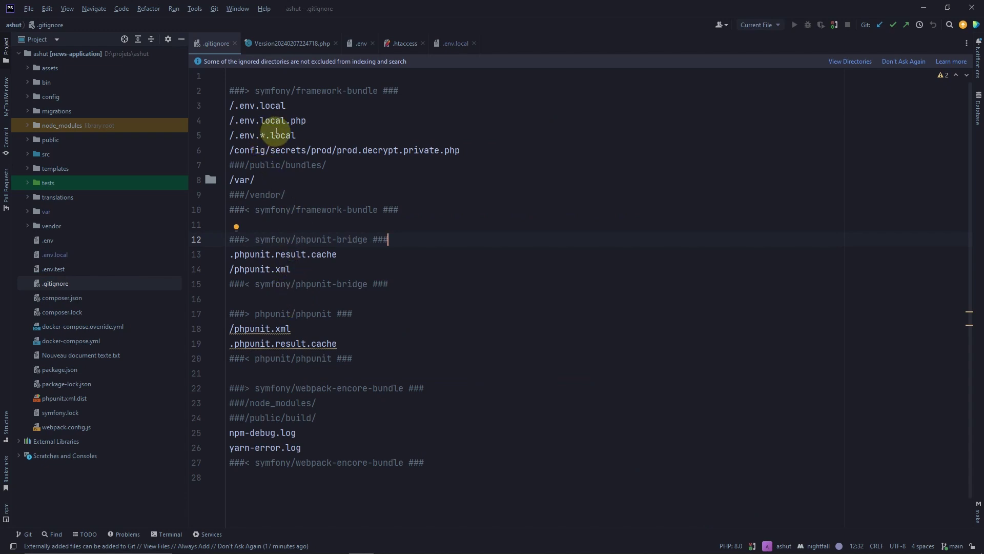
Check the /.env.*.local rule on line 5 of .gitignore, then reopen .env
left_click(233, 135)
double_click(233, 135)
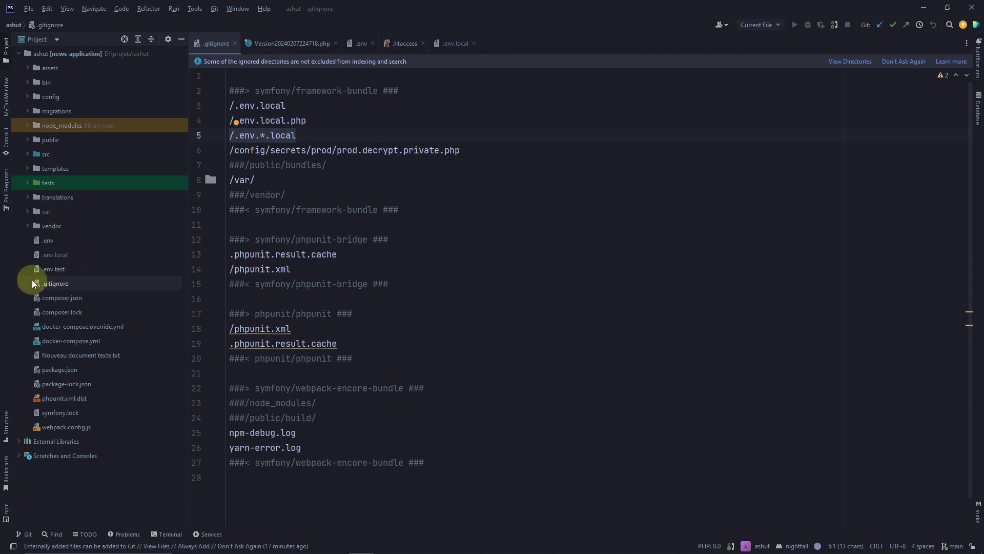
double_click(47, 242)
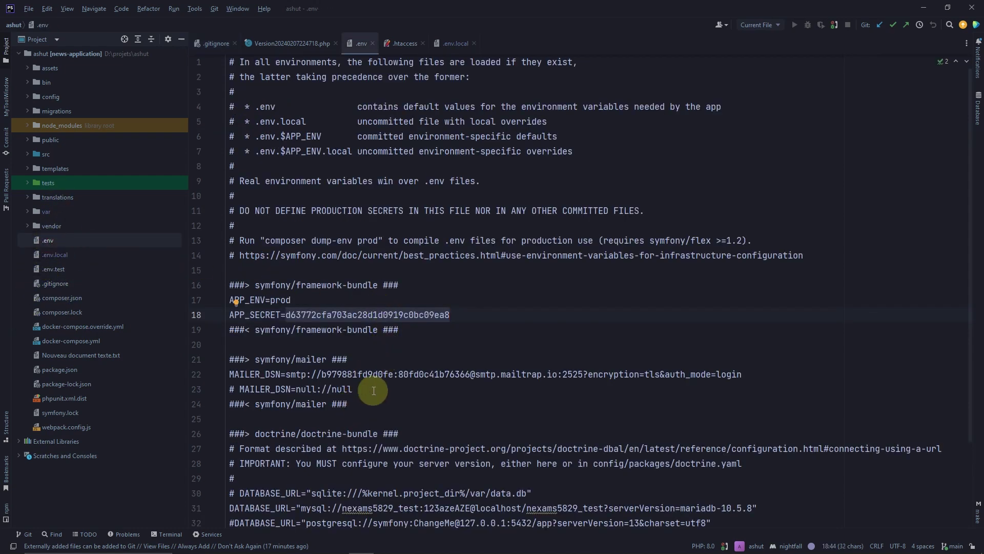
scroll(482, 287, "down", 3)
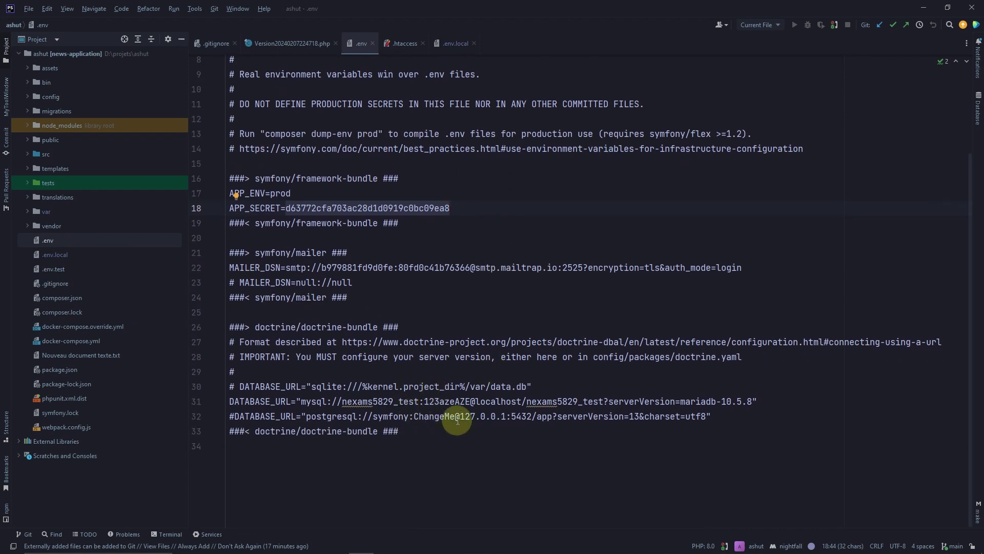
left_click_drag(405, 432, 240, 194)
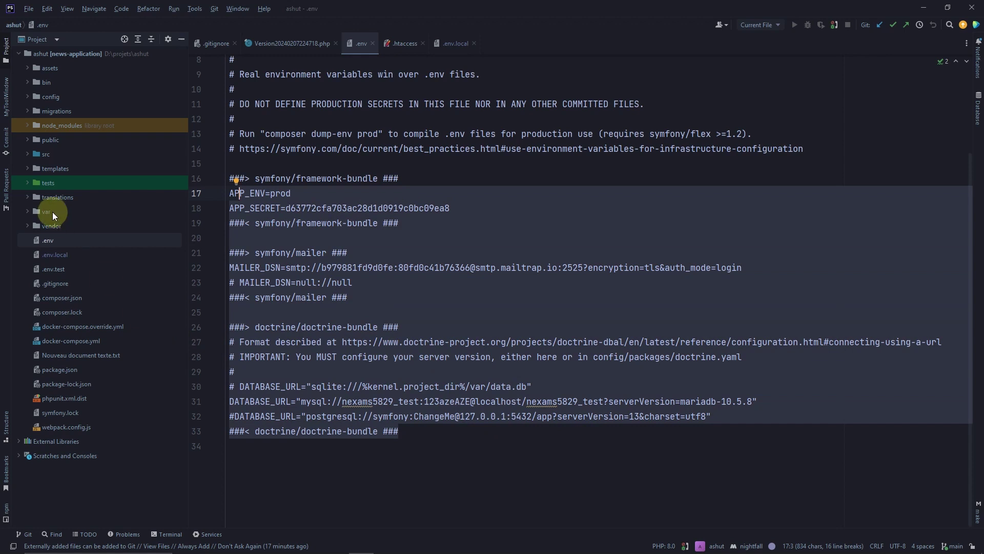
double_click(51, 255)
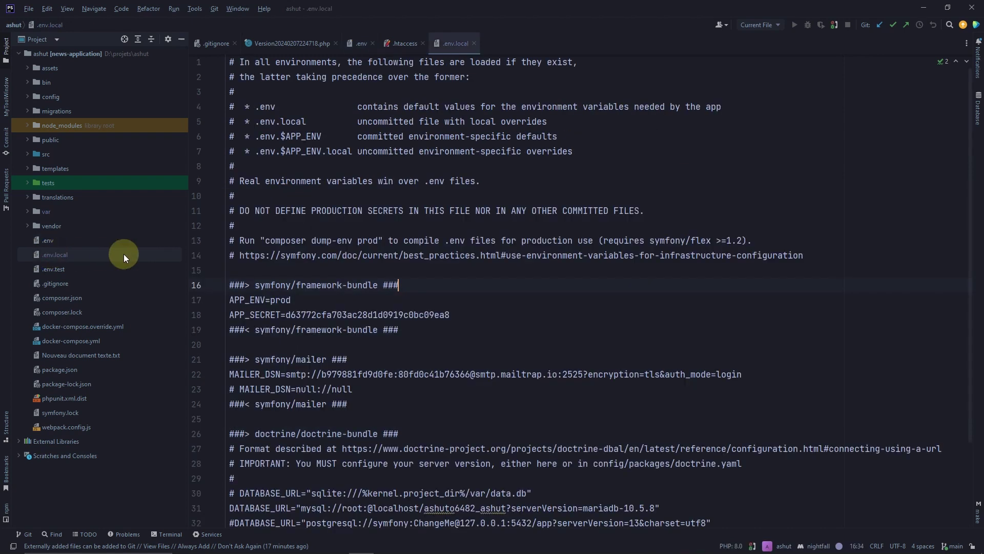
double_click(434, 315)
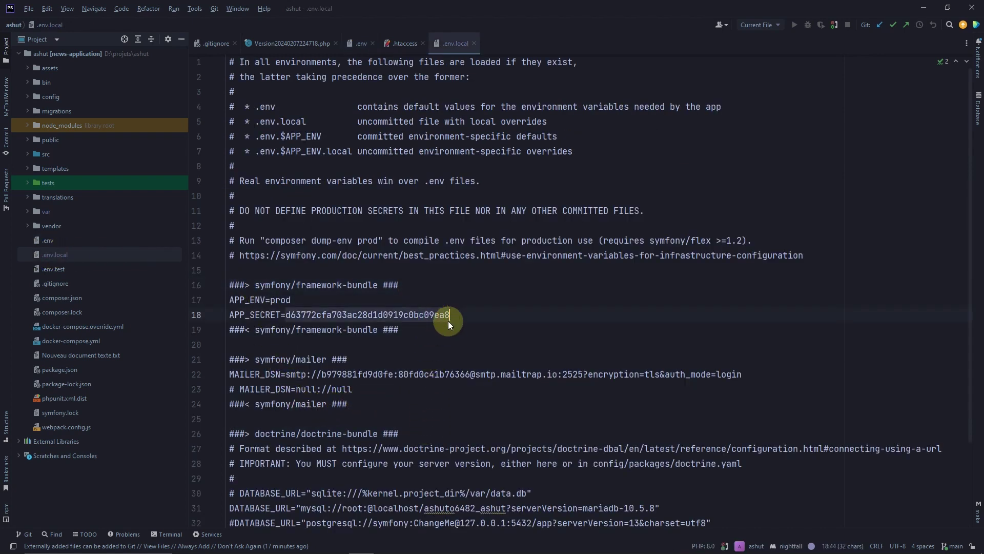
scroll(338, 380, "down", 1)
scroll(338, 380, "down", 1)
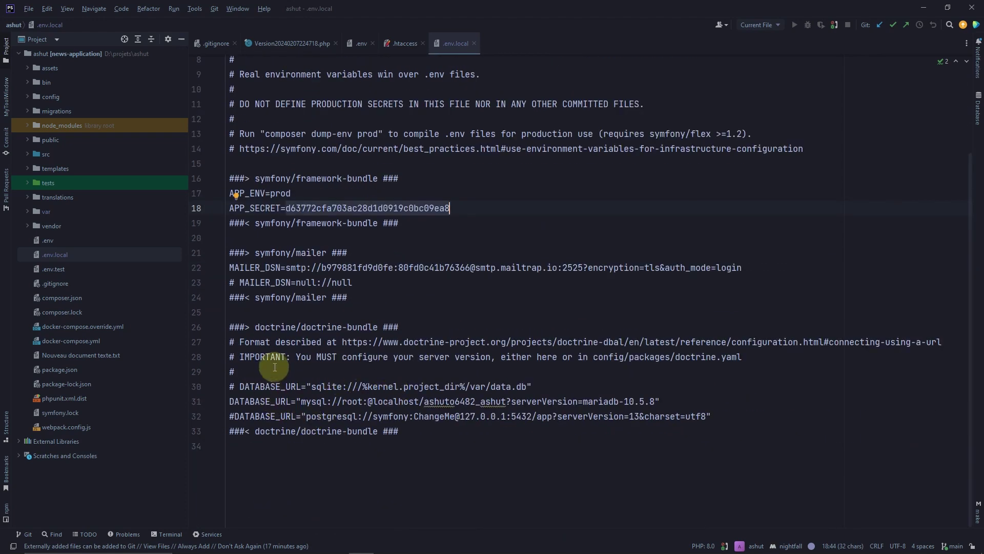
left_click_drag(237, 387, 496, 388)
left_click(470, 403)
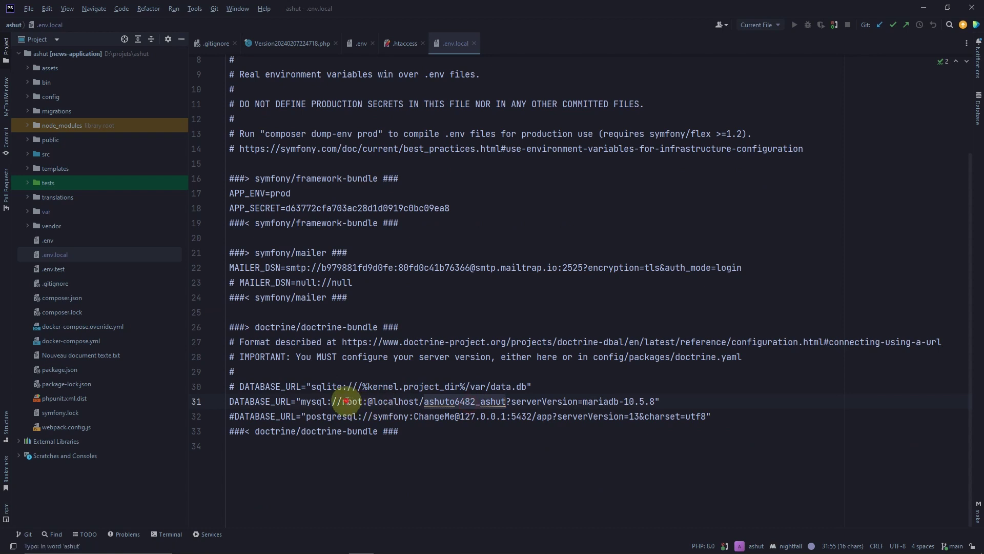
left_click(391, 401)
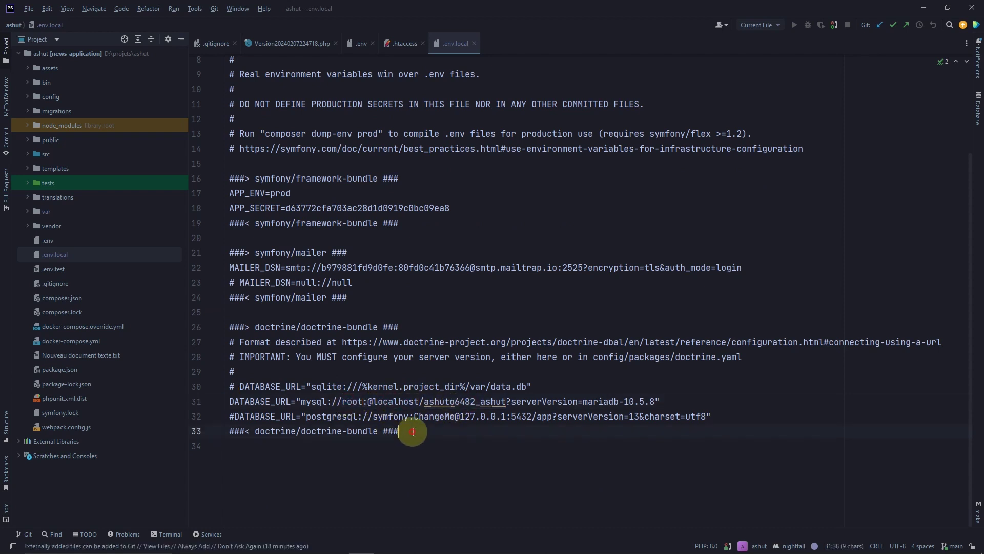
left_click_drag(399, 431, 237, 322)
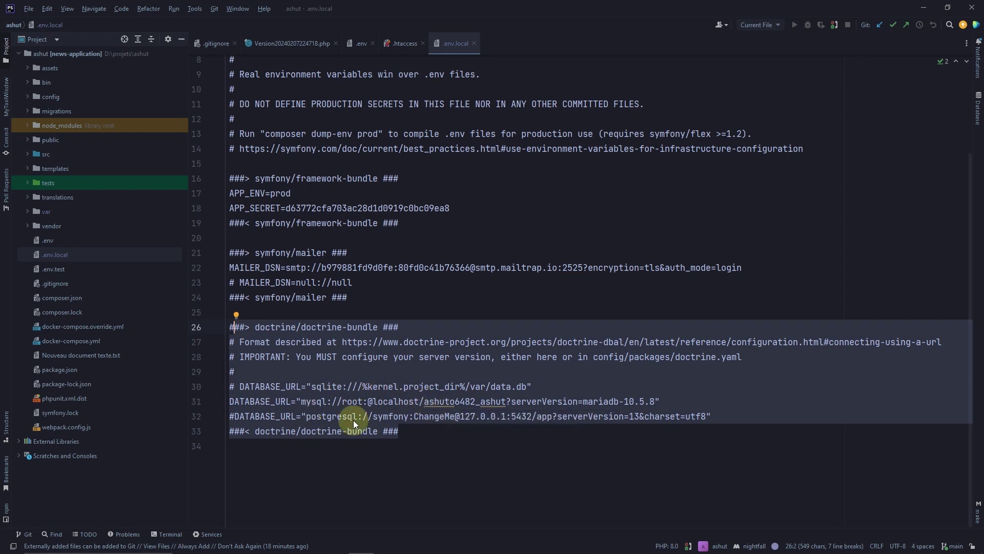
left_click(407, 433)
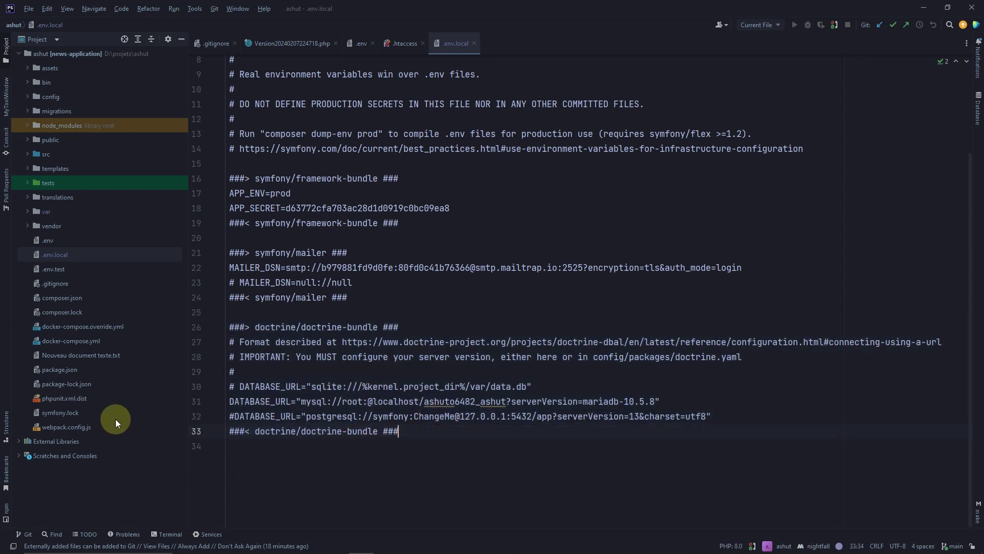
double_click(45, 239)
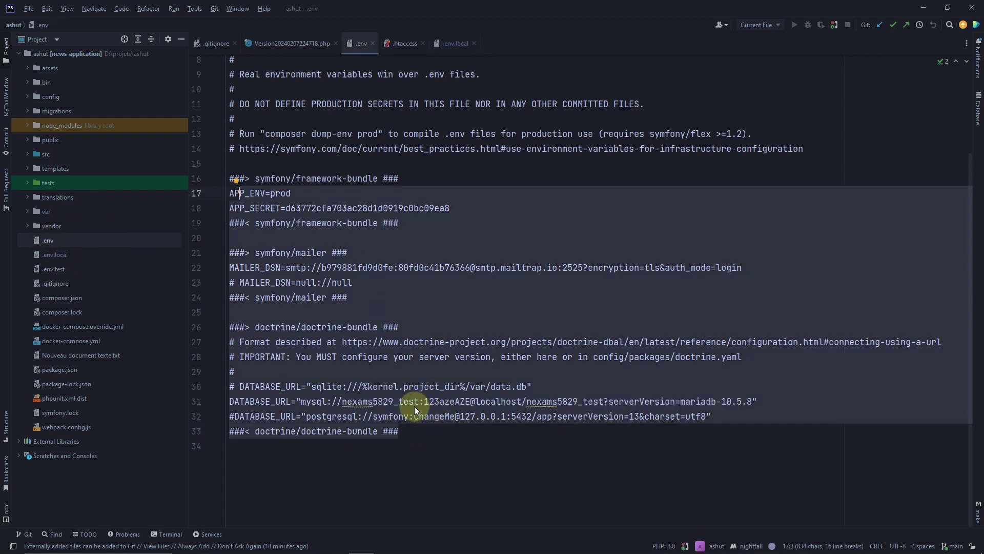
double_click(388, 402)
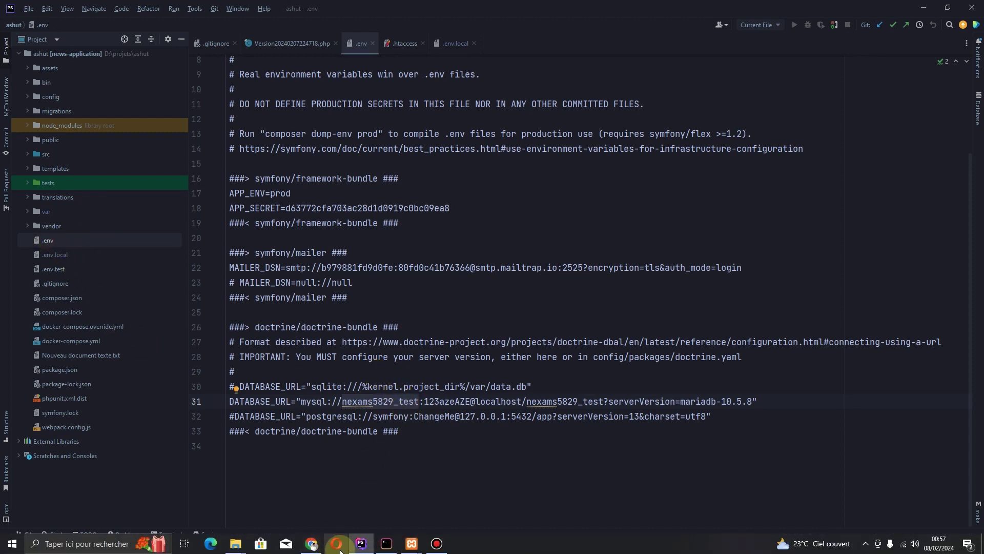
Return to Camoo's nexams5829_test details and select its database name and user values
left_click(312, 544)
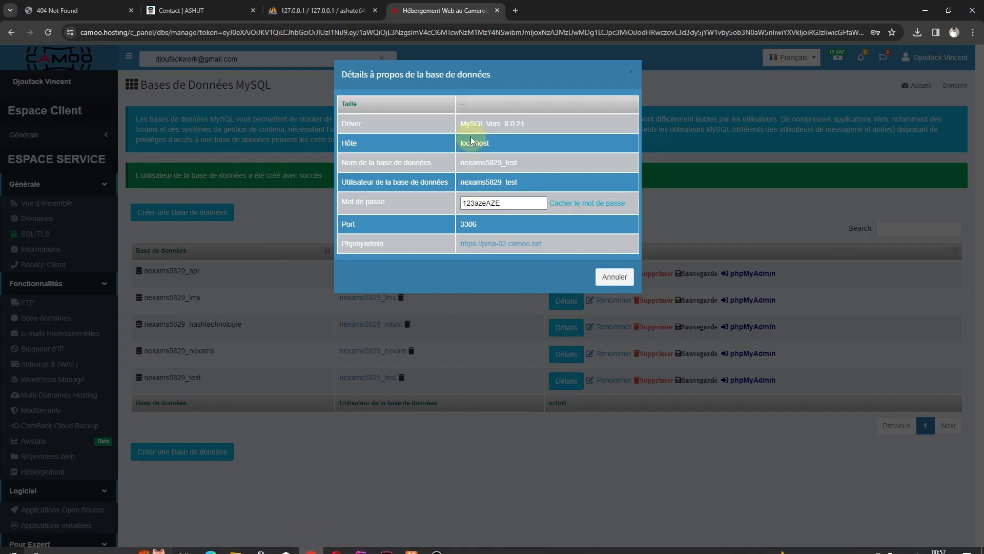
double_click(478, 164)
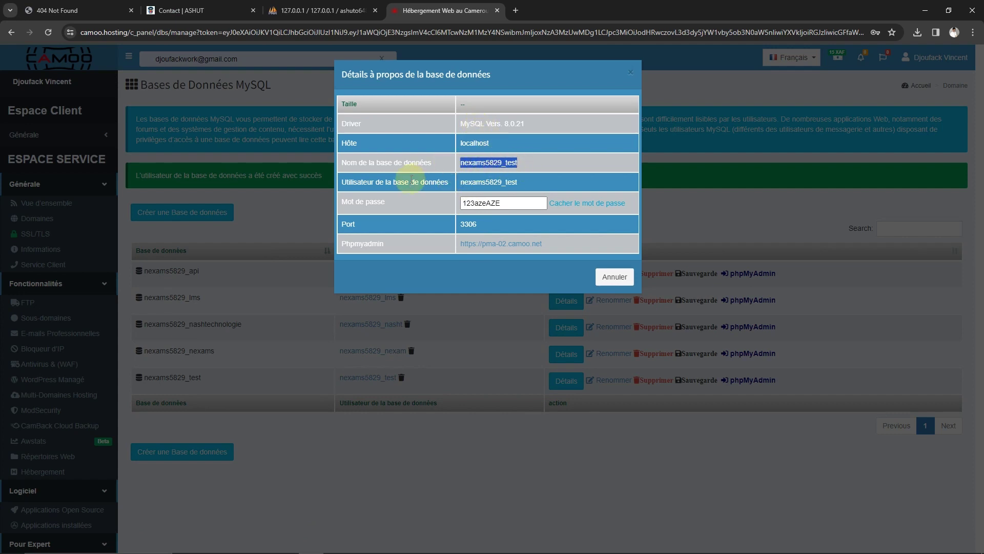
double_click(479, 181)
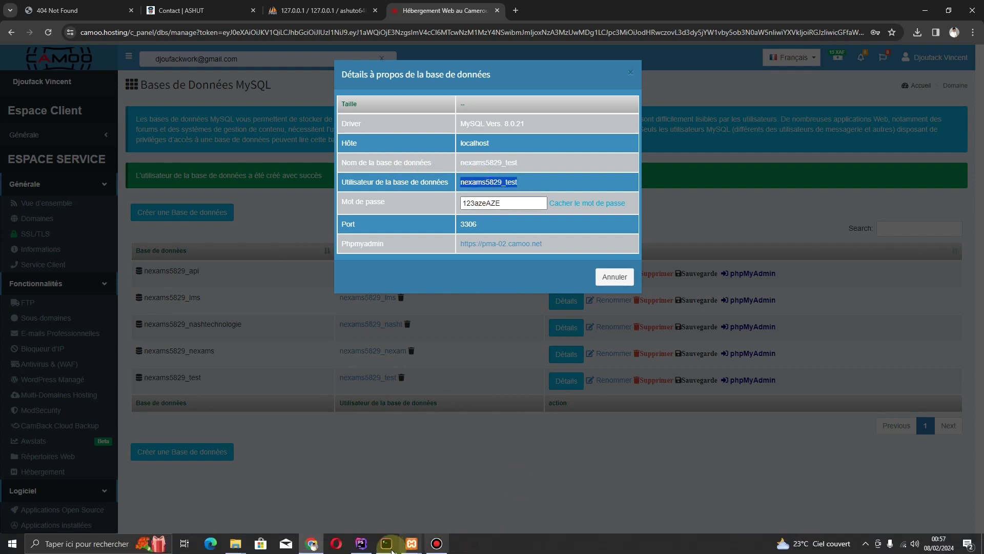
Compare .env's DATABASE_URL user with the root user in .env.local, then return to .env
left_click(365, 543)
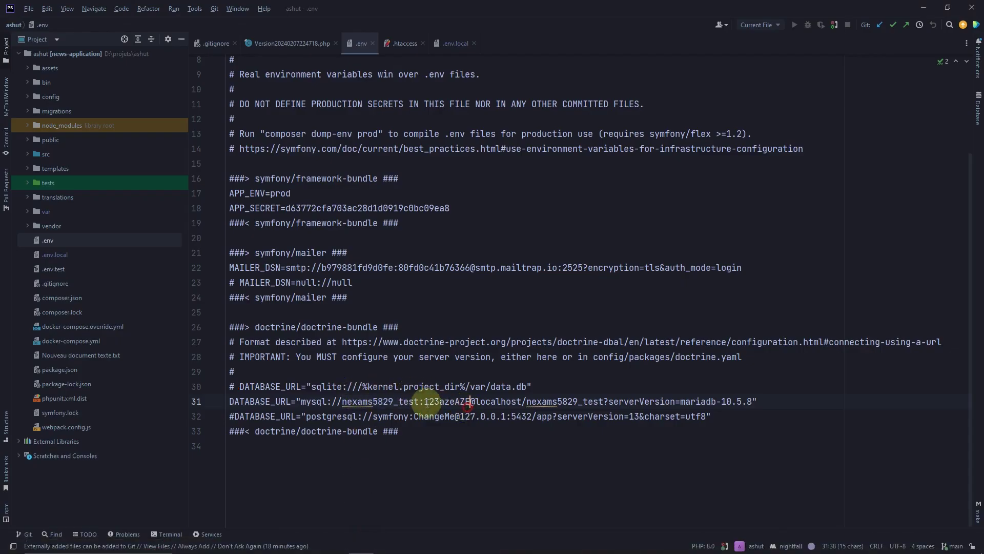
double_click(394, 401)
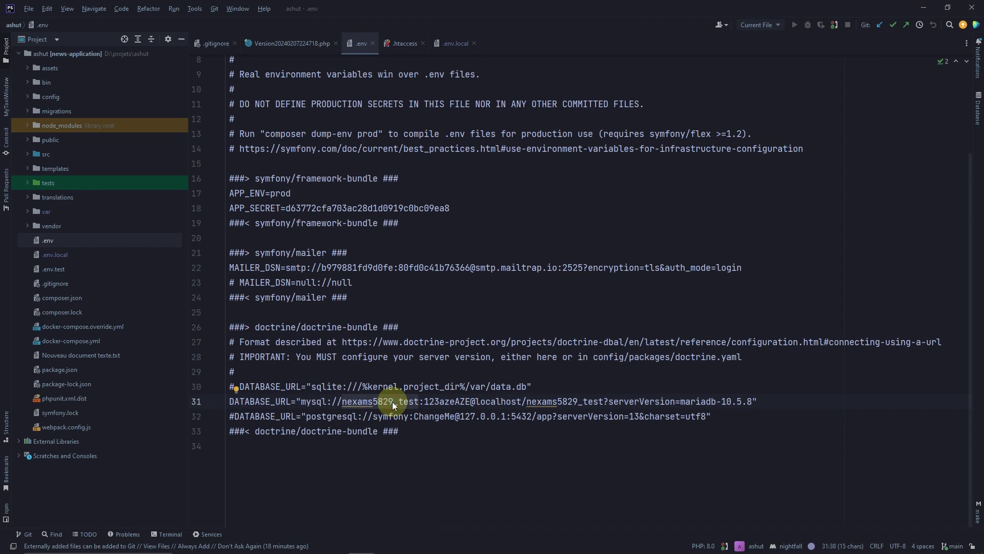
key("Escape")
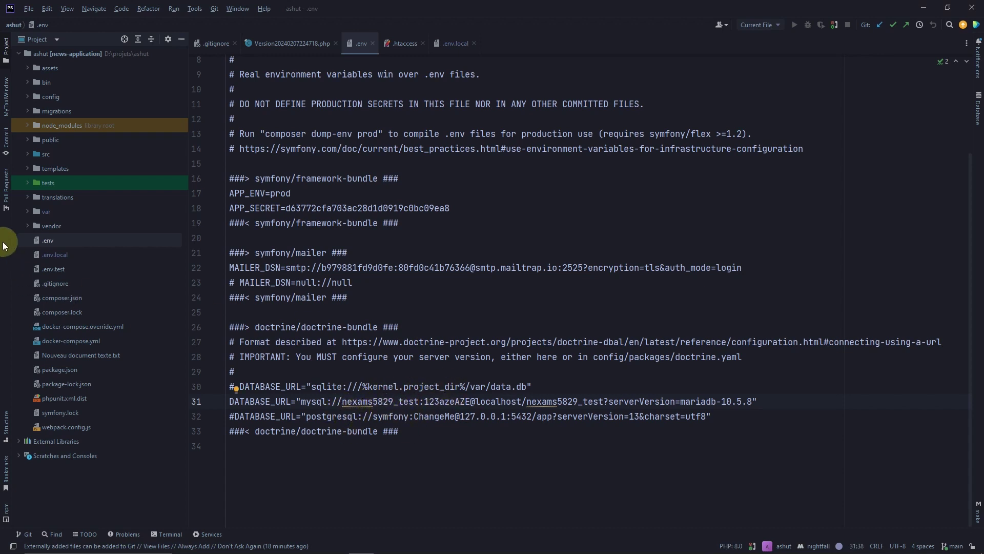
double_click(56, 254)
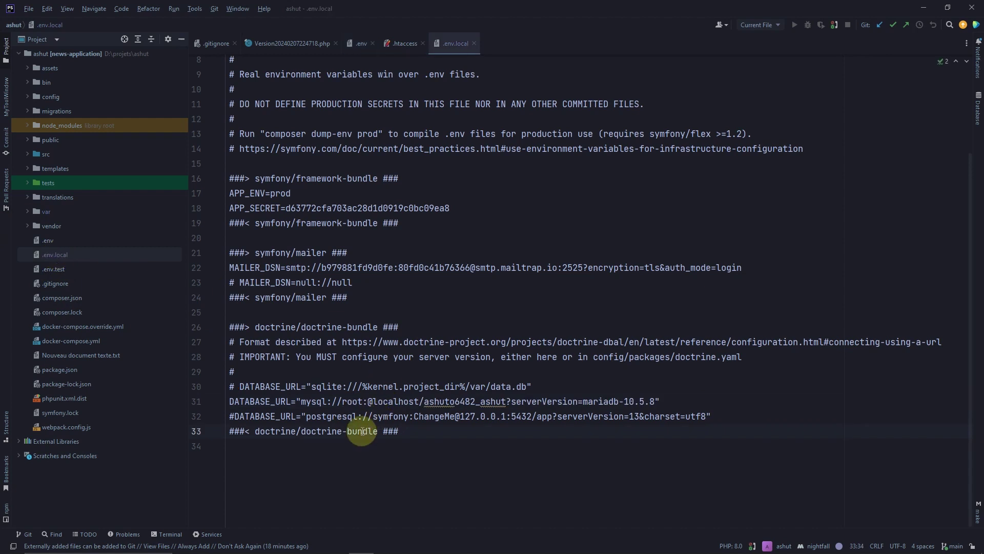
double_click(349, 401)
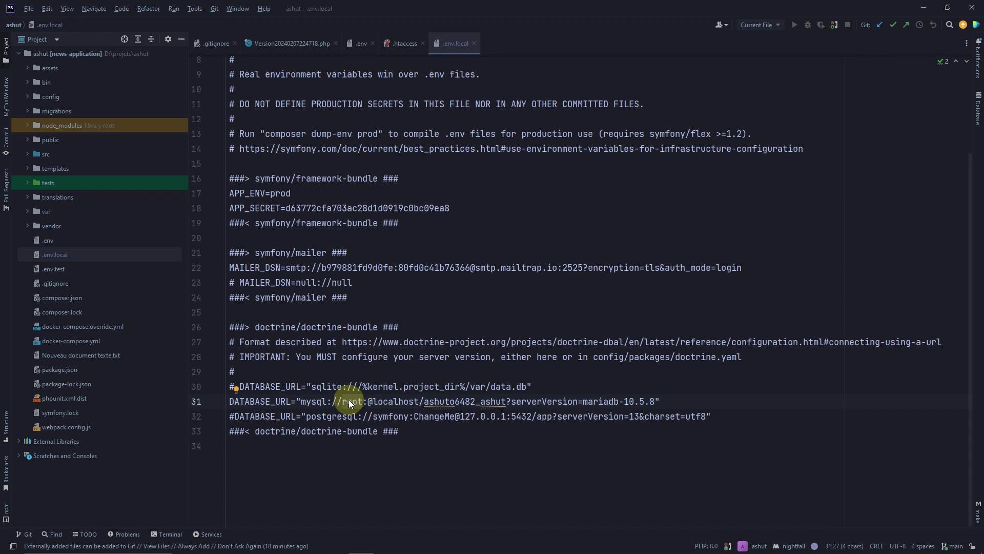
mouse_move(314, 548)
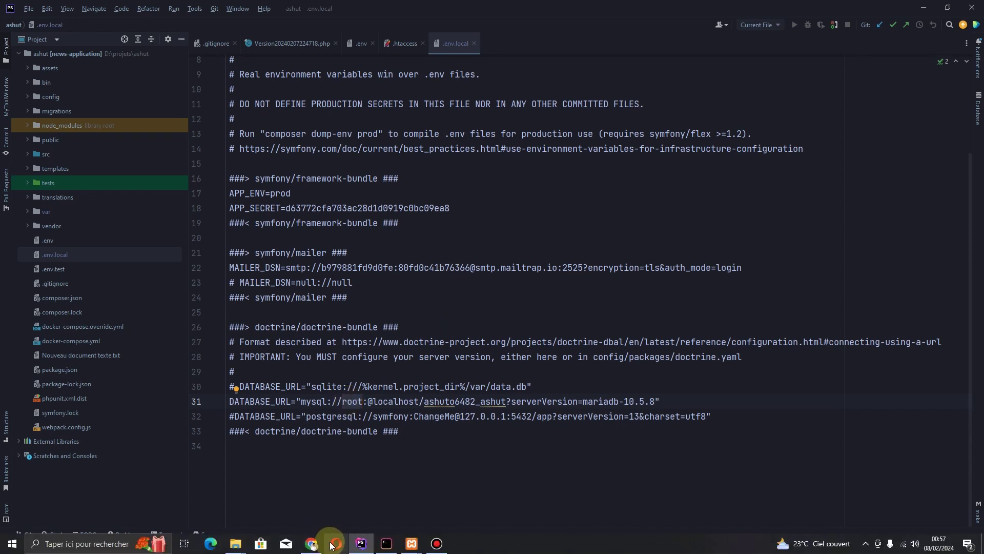
mouse_move(489, 4)
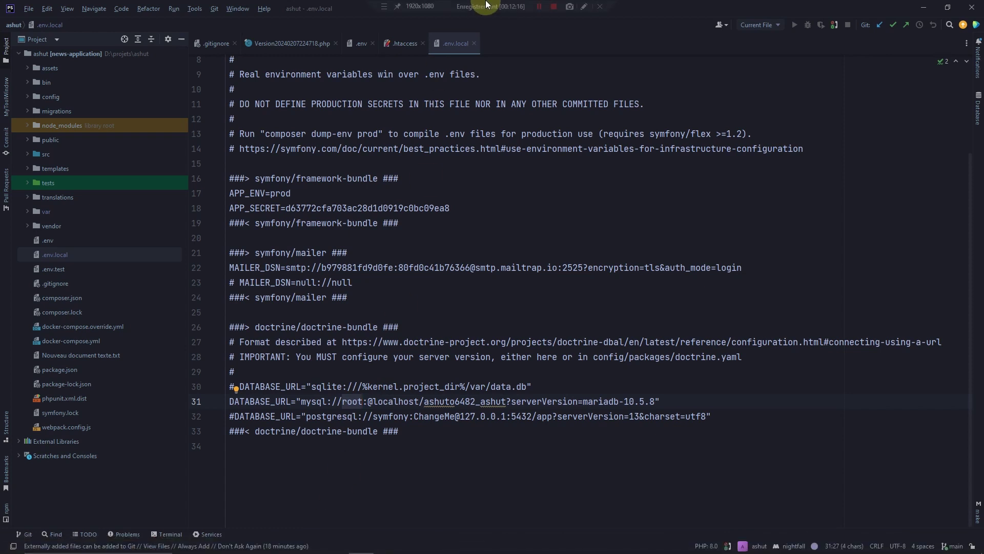
key("ctrl+Tab")
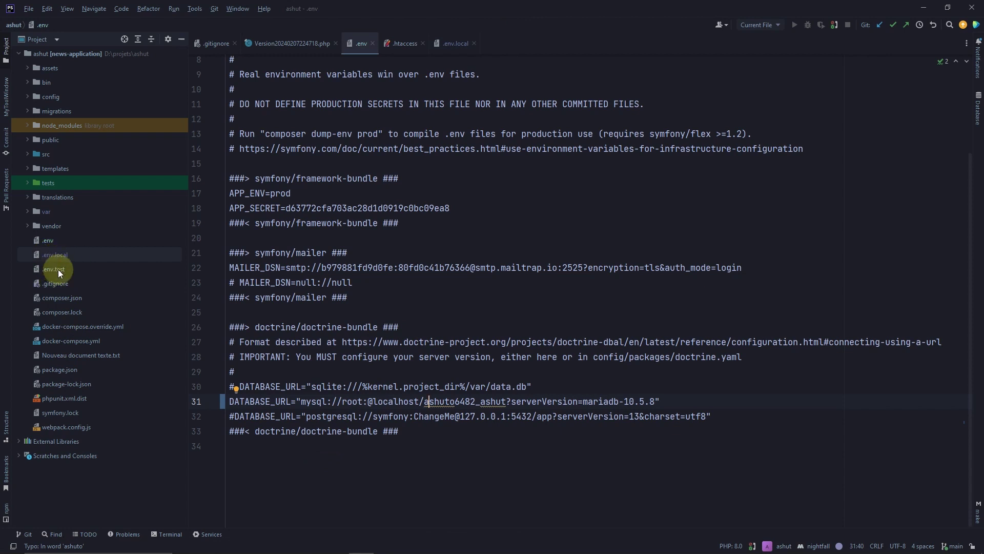
Replace root in .env's DATABASE_URL with the hosting user nexams5829_test copied from Camoo
double_click(393, 401)
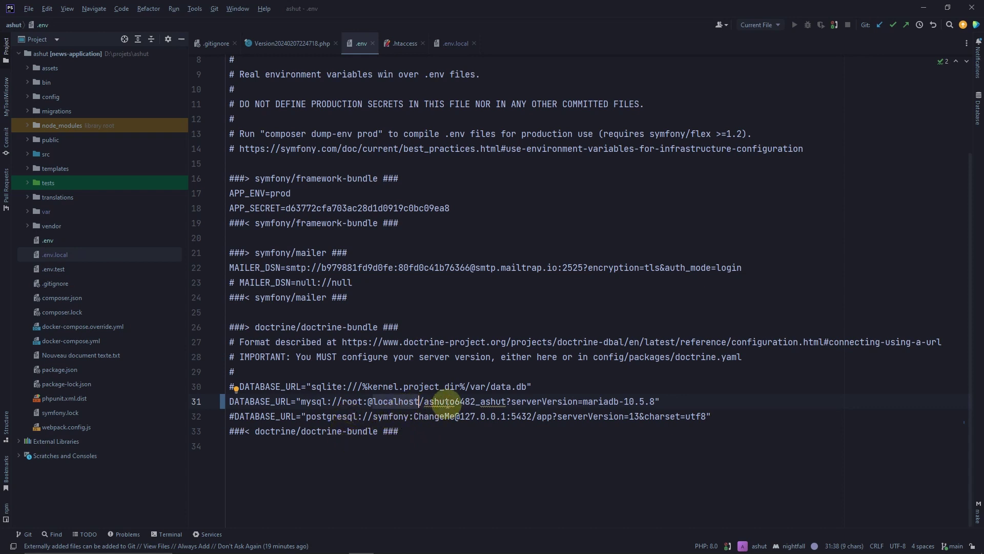
mouse_move(444, 402)
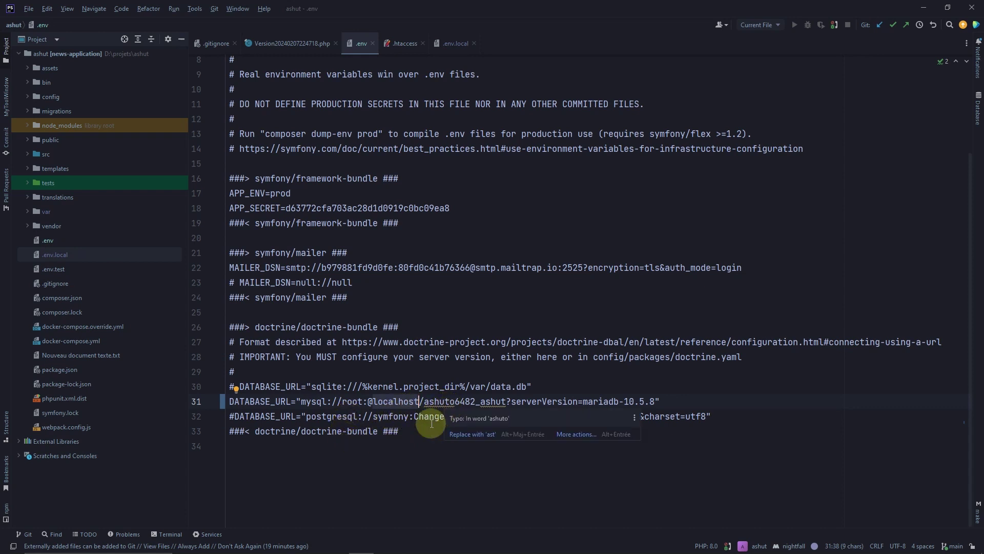
double_click(353, 401)
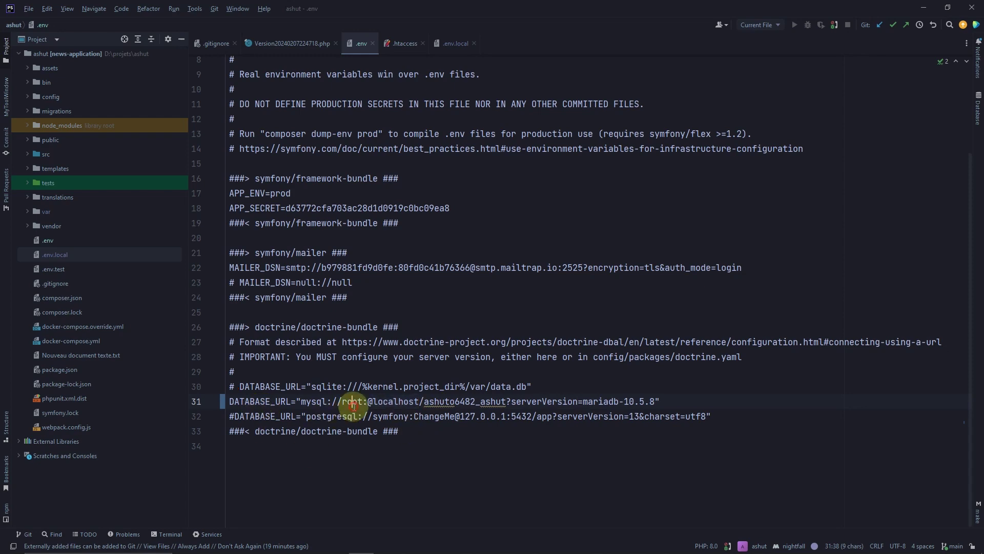
mouse_move(275, 539)
left_click(311, 545)
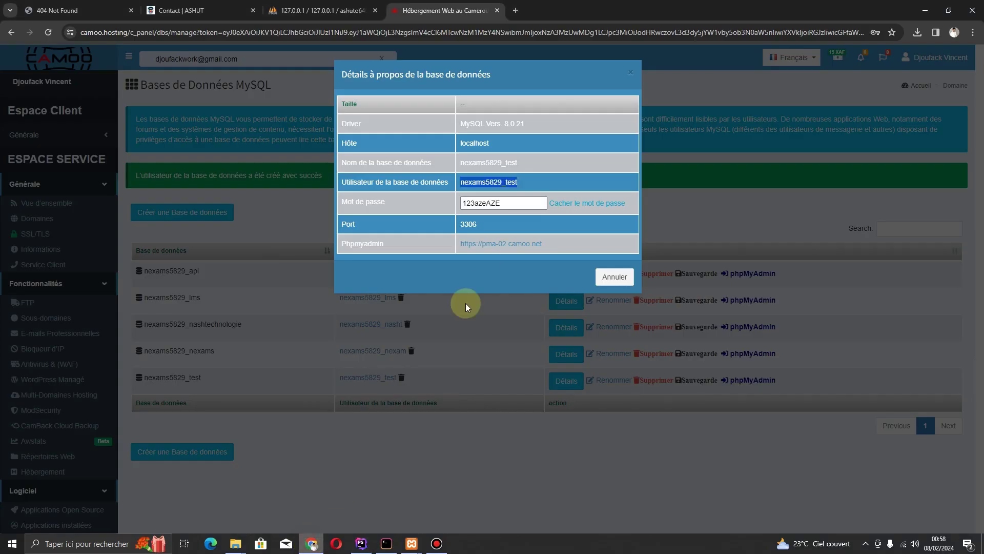
mouse_move(446, 182)
left_mouse_down()
mouse_move(461, 182)
mouse_move(451, 182)
left_mouse_up()
right_click(451, 184)
left_click(459, 194)
mouse_move(390, 552)
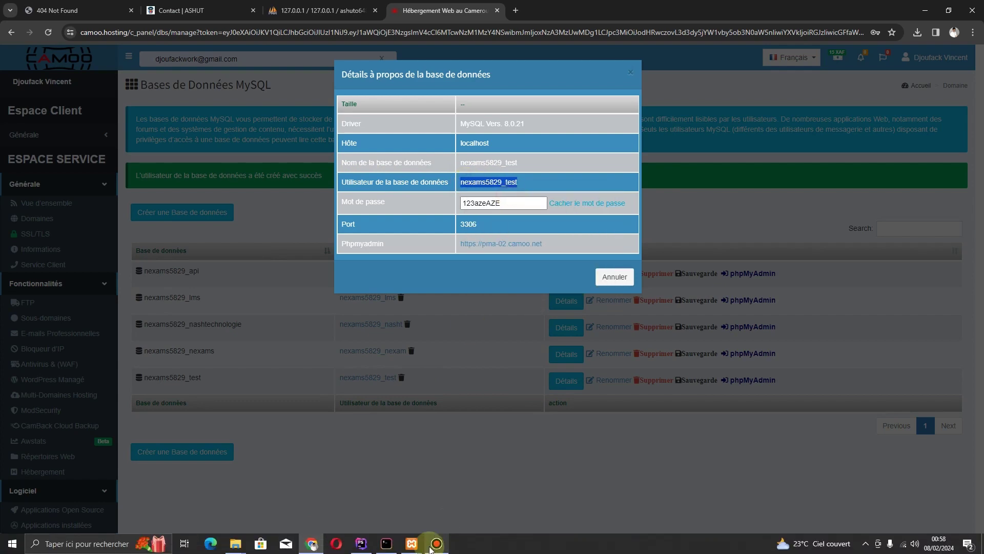
left_click(362, 543)
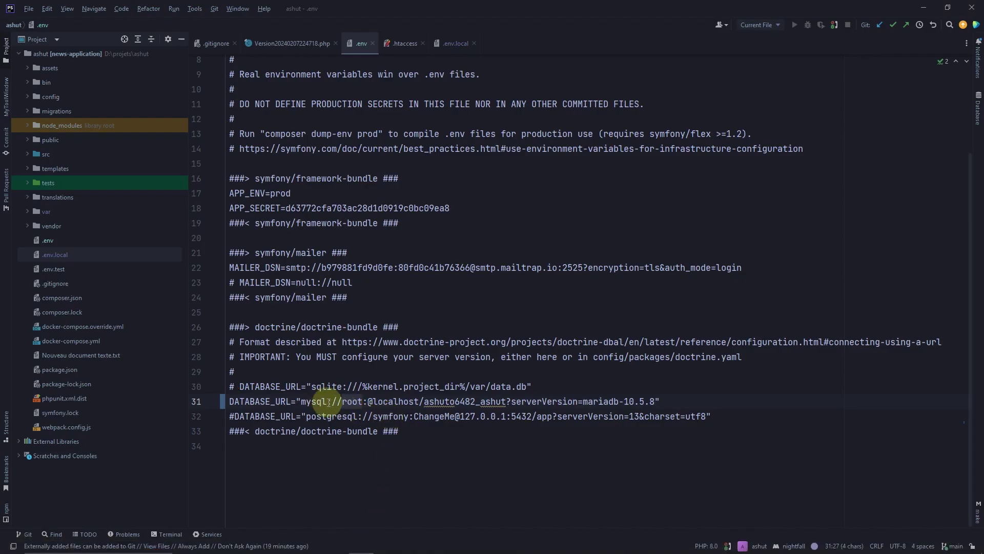
double_click(353, 402)
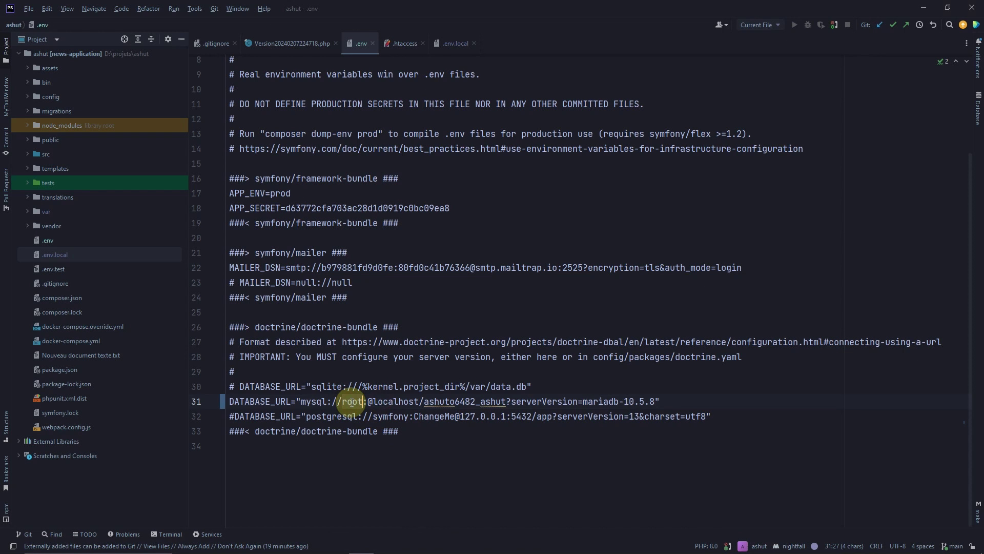
key("ctrl+v")
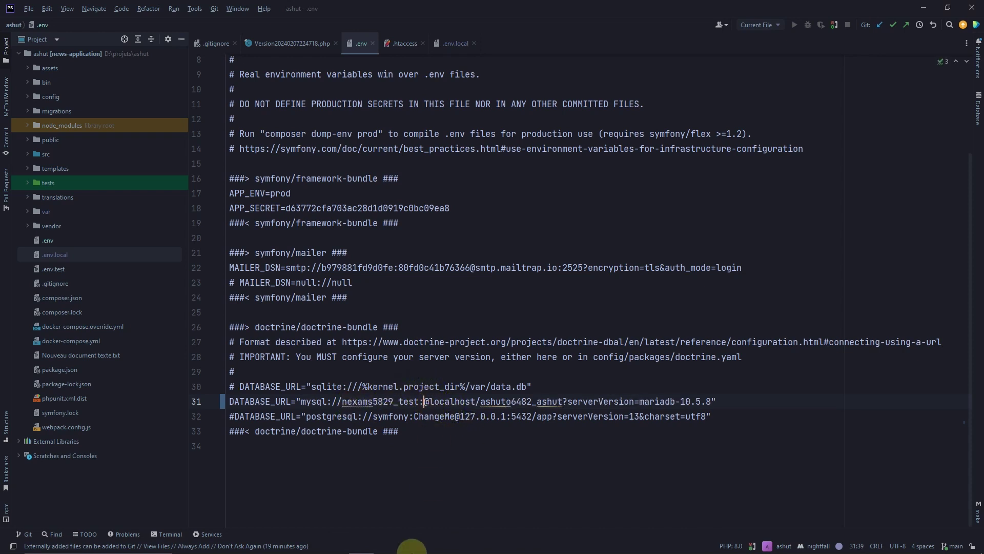
Paste the hosting database password after the user name in the URL
mouse_move(415, 550)
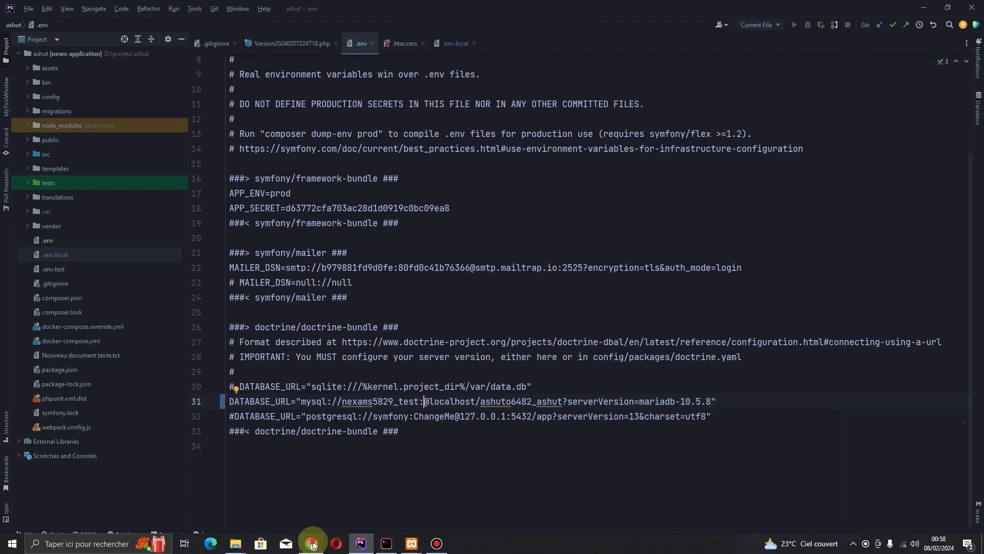
left_click(312, 544)
double_click(505, 205)
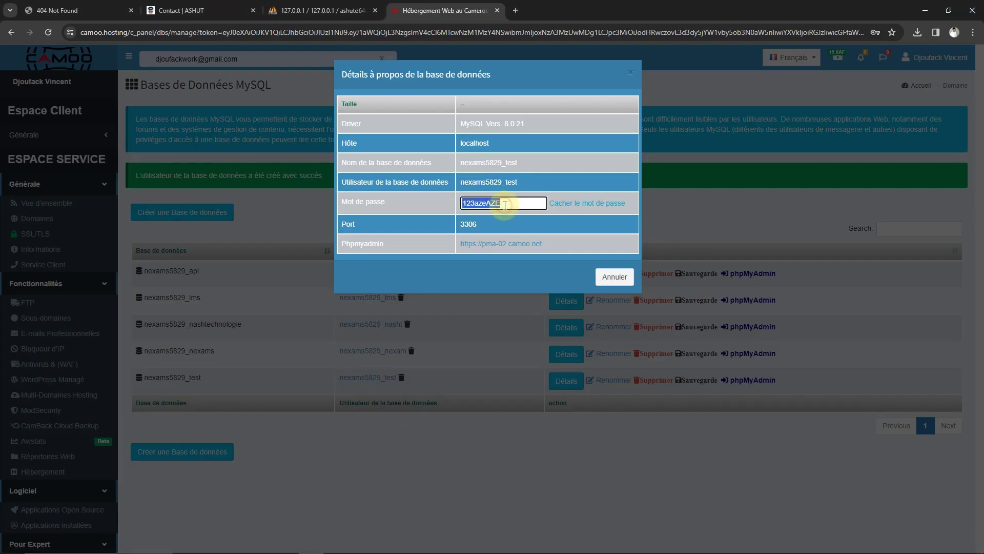
mouse_move(452, 544)
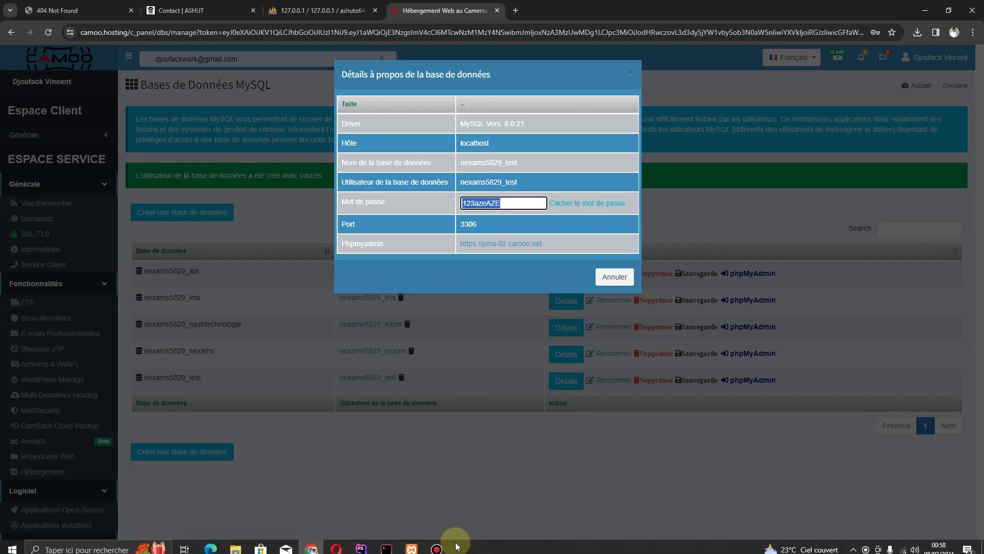
left_click(360, 543)
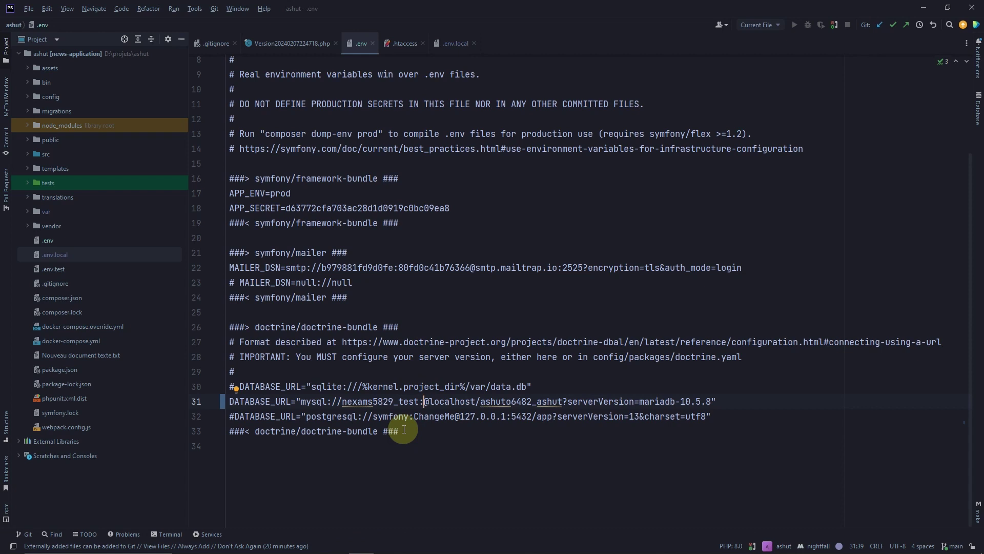
key("ctrl+v")
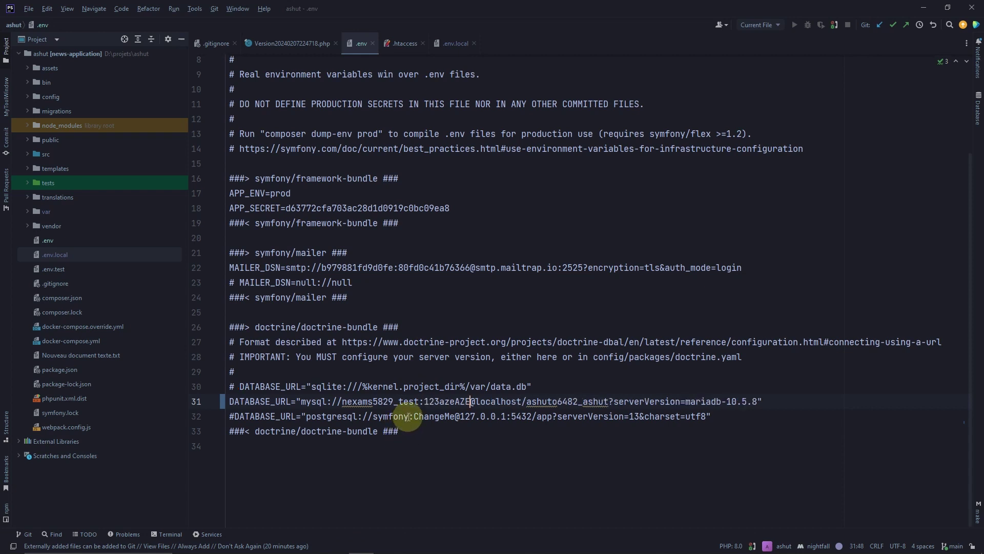
double_click(563, 402)
mouse_move(279, 549)
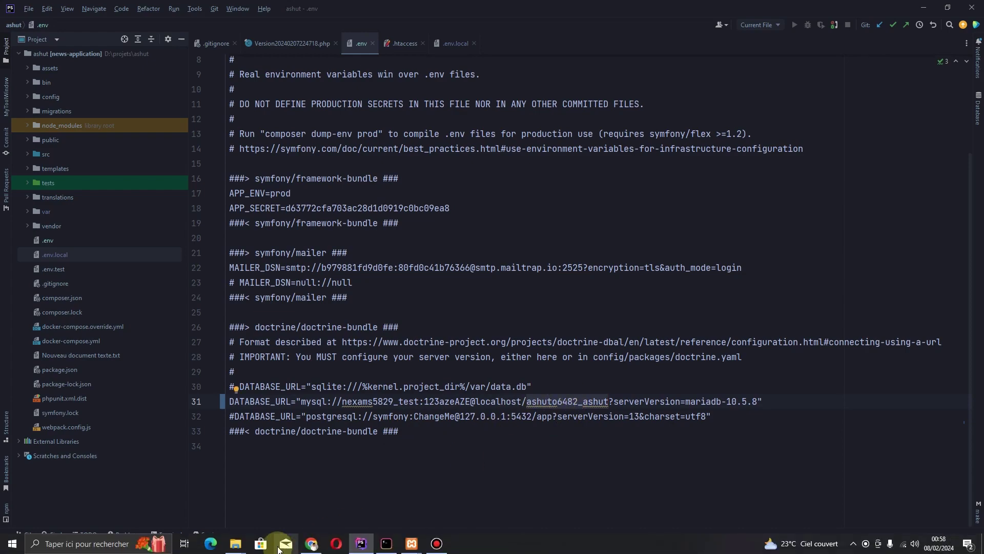
left_click(311, 543)
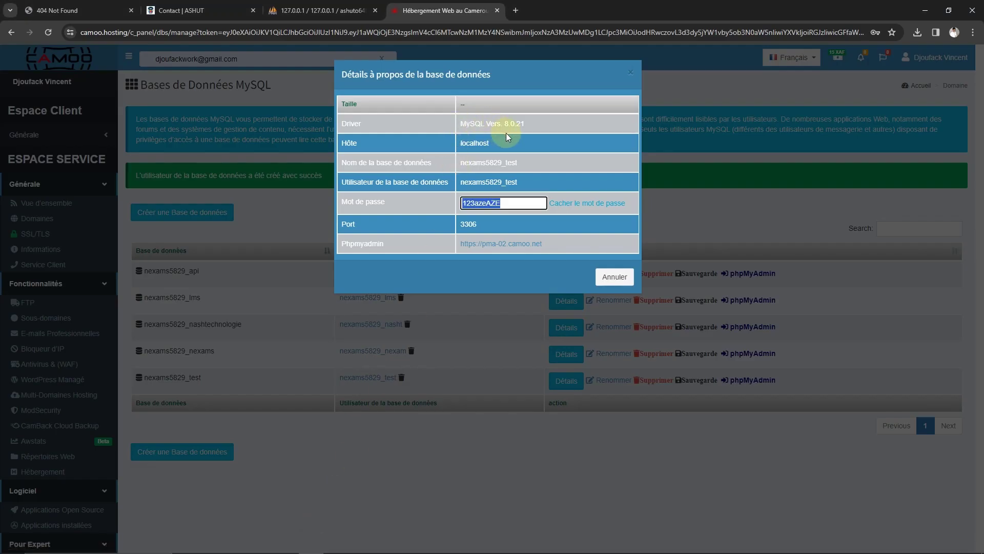
left_click(476, 159)
double_click(479, 160)
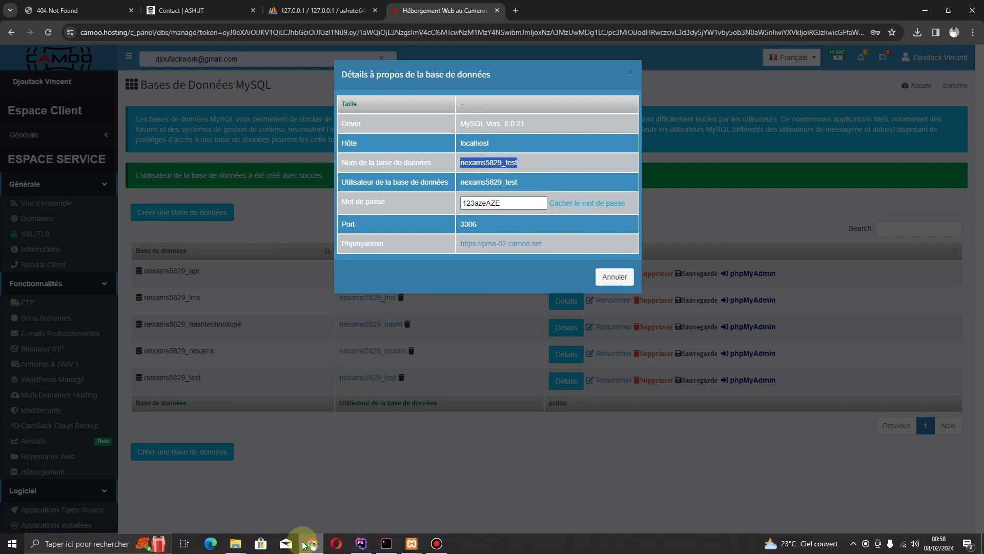
left_click(362, 543)
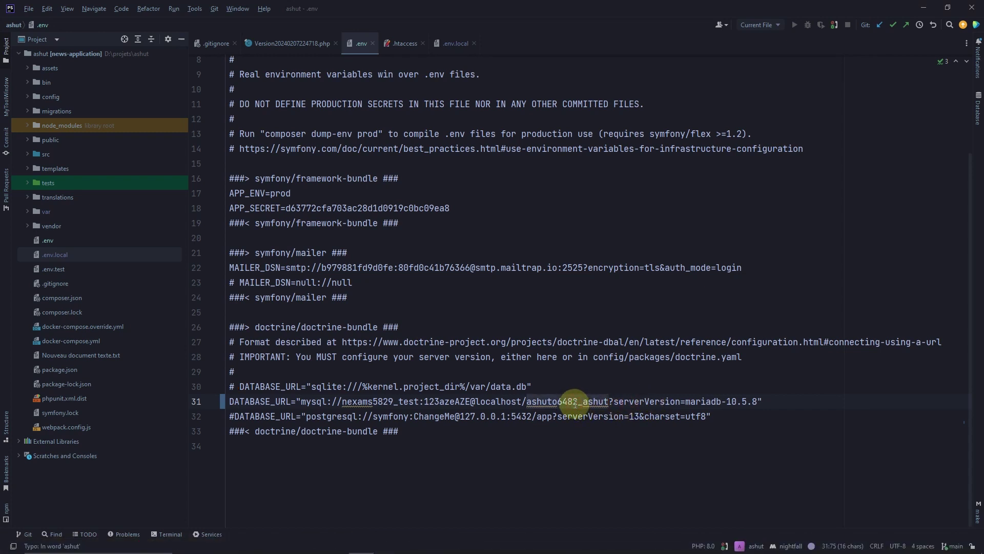
key("ctrl+v")
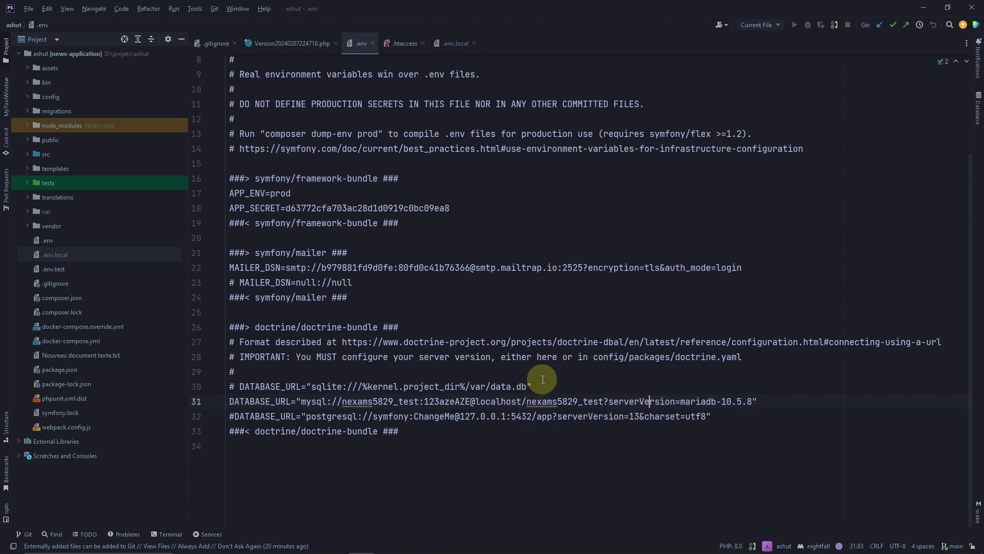
mouse_move(389, 535)
left_click(311, 545)
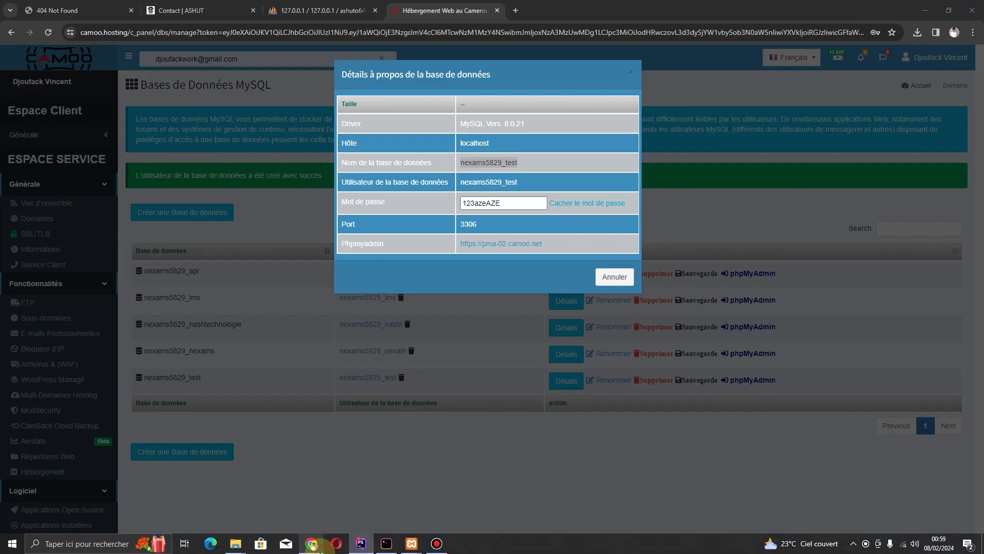
left_click(684, 198)
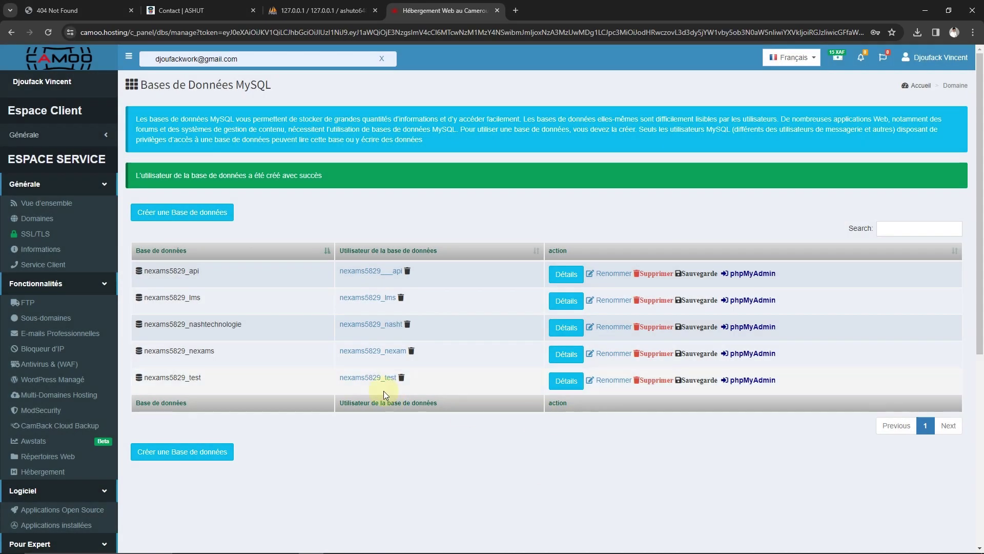
Launch phpMyAdmin from the nexams5829_test row in Camoo's MySQL databases list
left_click(750, 381)
left_click(750, 382)
left_click(750, 382)
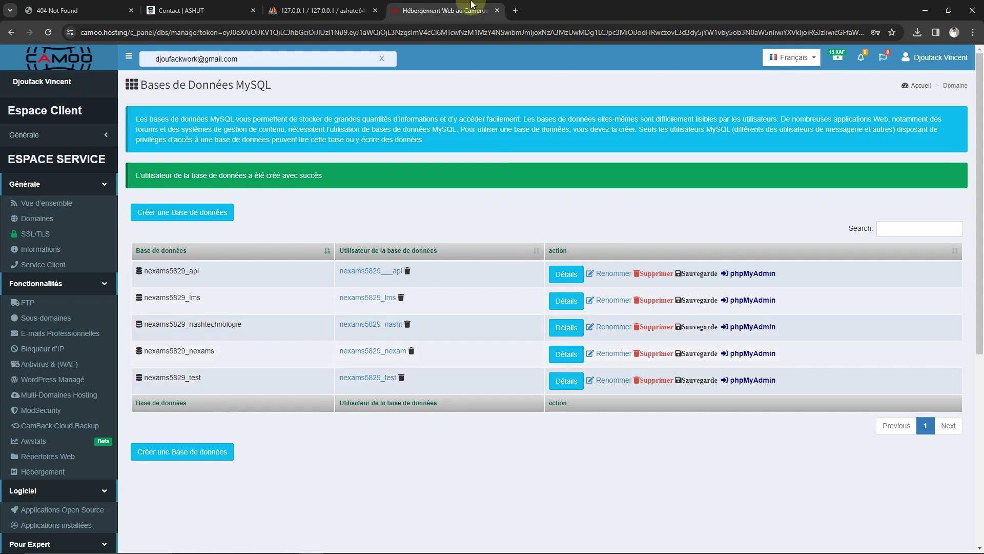
mouse_move(492, 6)
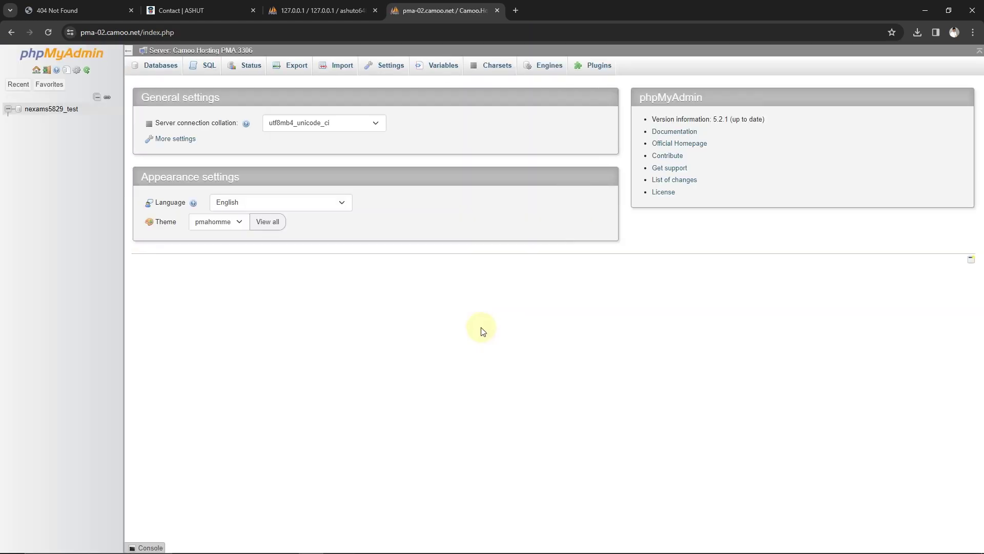
Select nexams5829_test in phpMyAdmin's tree and go to its Import page
left_click(56, 110)
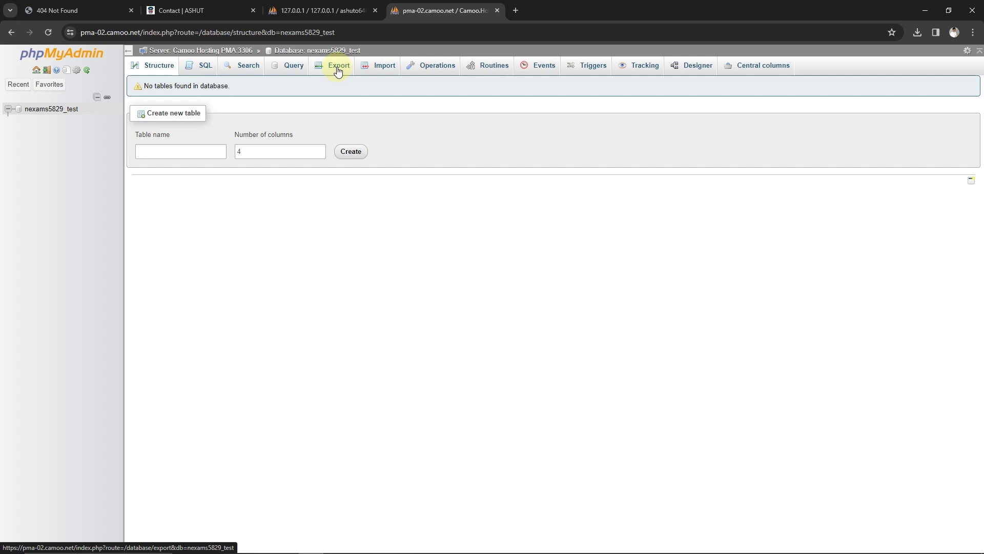
left_click(379, 71)
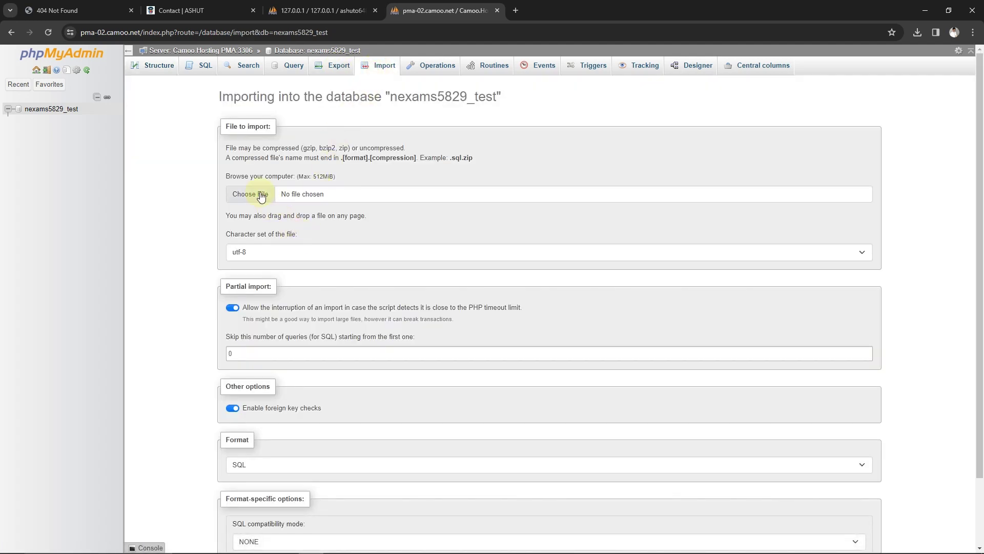
Import the downloaded ashuto6482_ashut (1).sql dump from Téléchargements into nexams5829_test
left_click(262, 194)
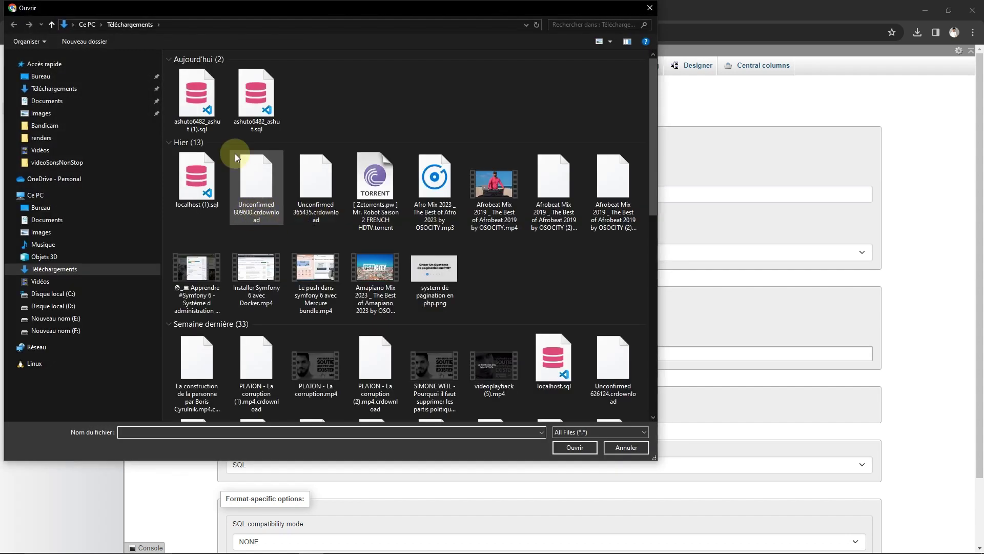
left_click(204, 96)
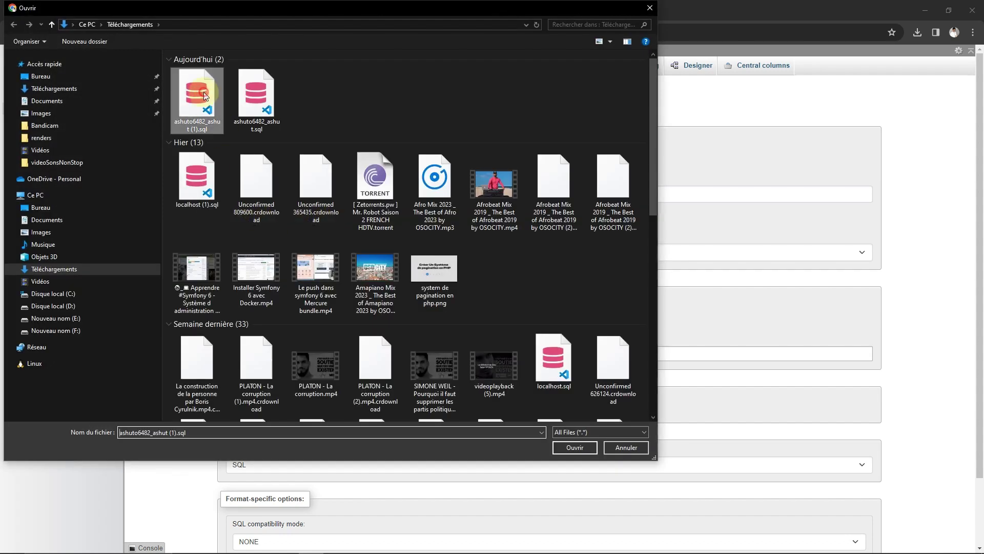
left_click(566, 448)
scroll(309, 328, "down", 2)
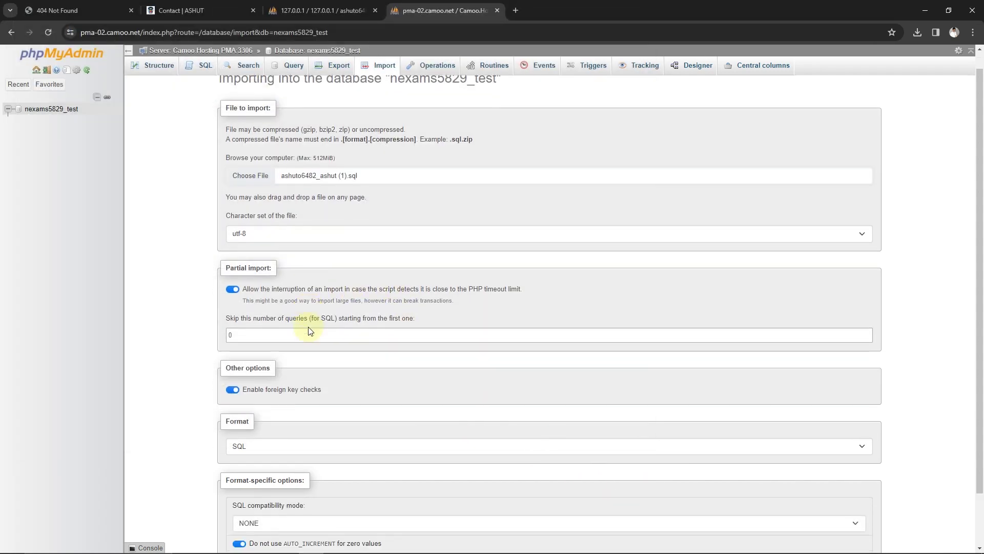
left_click(234, 517)
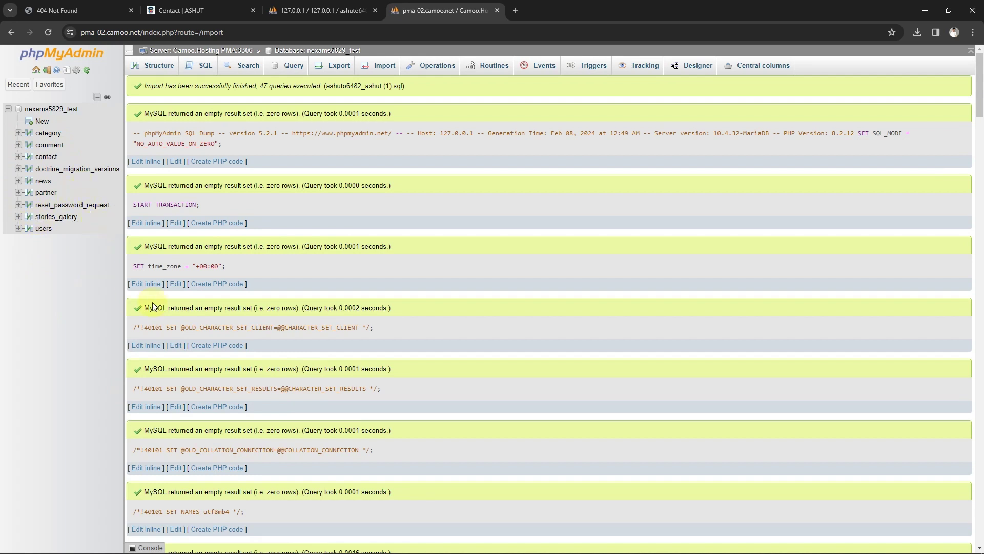
Browse the category, comment, users and partner tables, then switch to the test site's Not Found tab
scroll(211, 283, "down", 3)
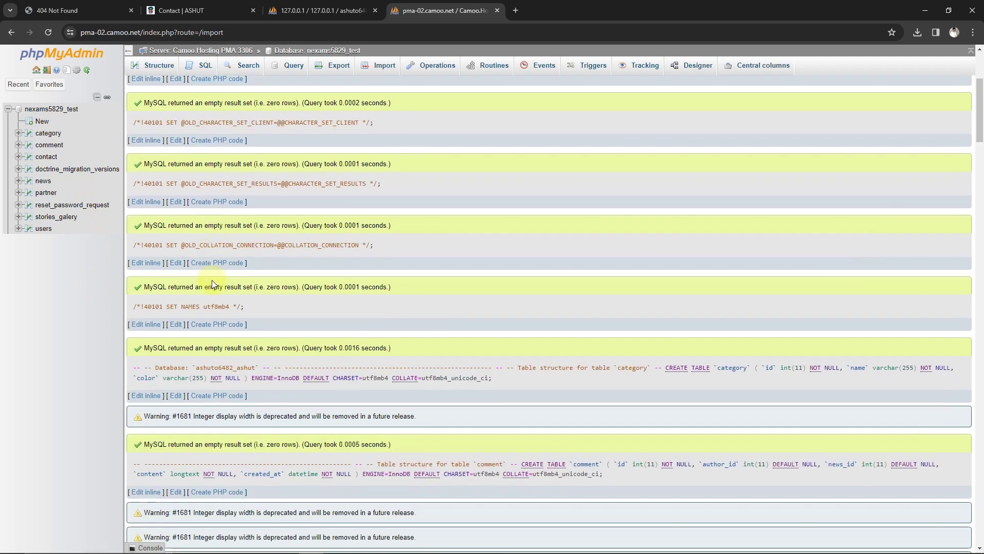
scroll(214, 284, "up", 3)
scroll(213, 284, "up", 1)
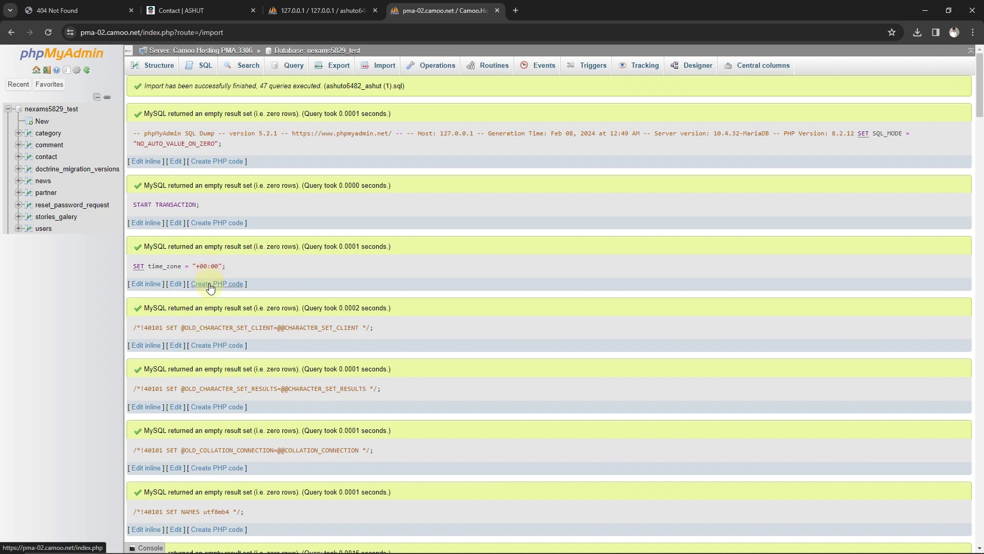
left_click(48, 135)
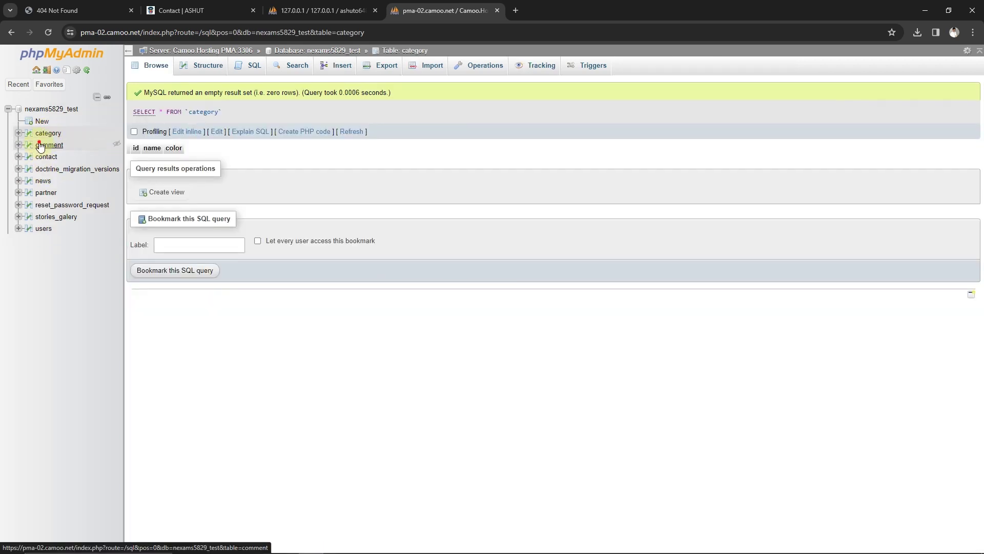
left_click(41, 146)
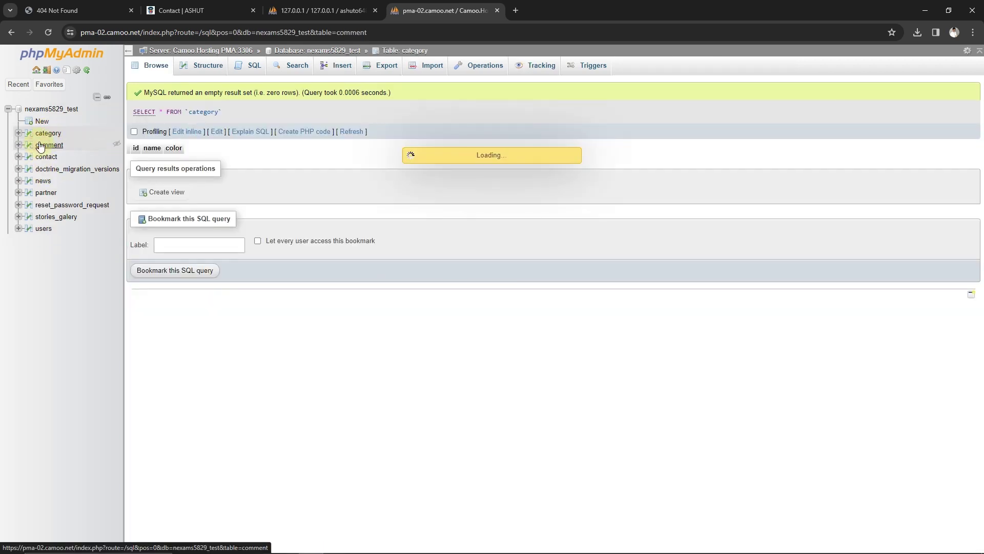
left_click(44, 229)
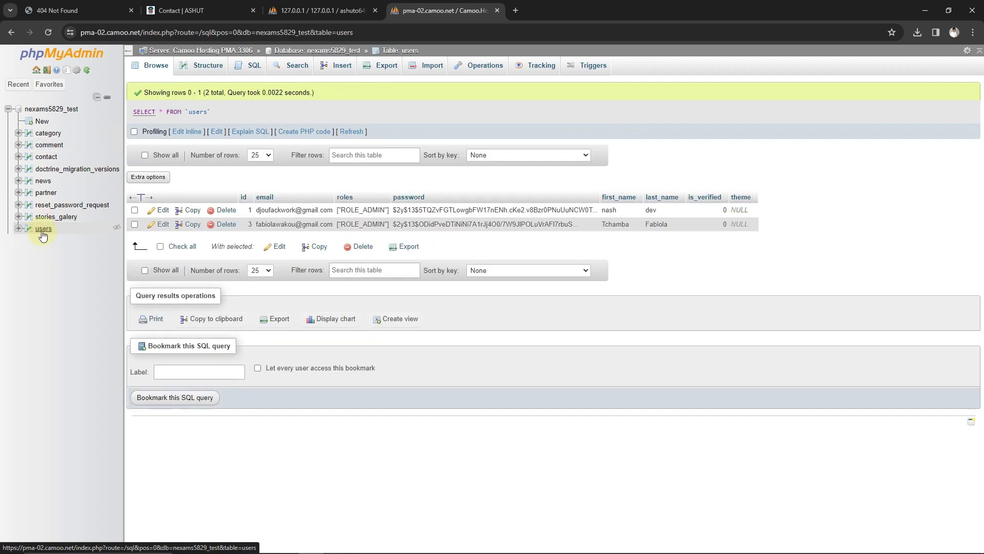
left_click(44, 193)
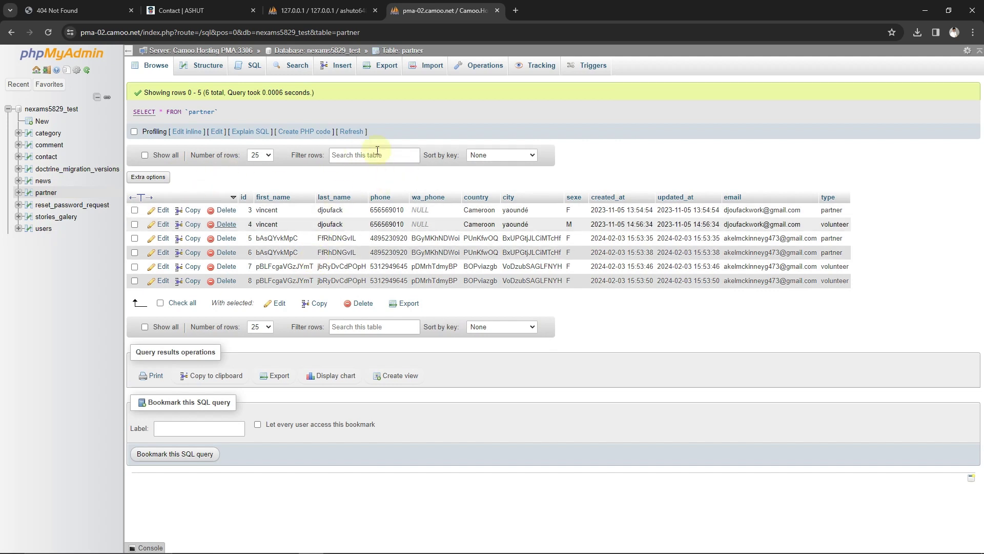
left_click(44, 6)
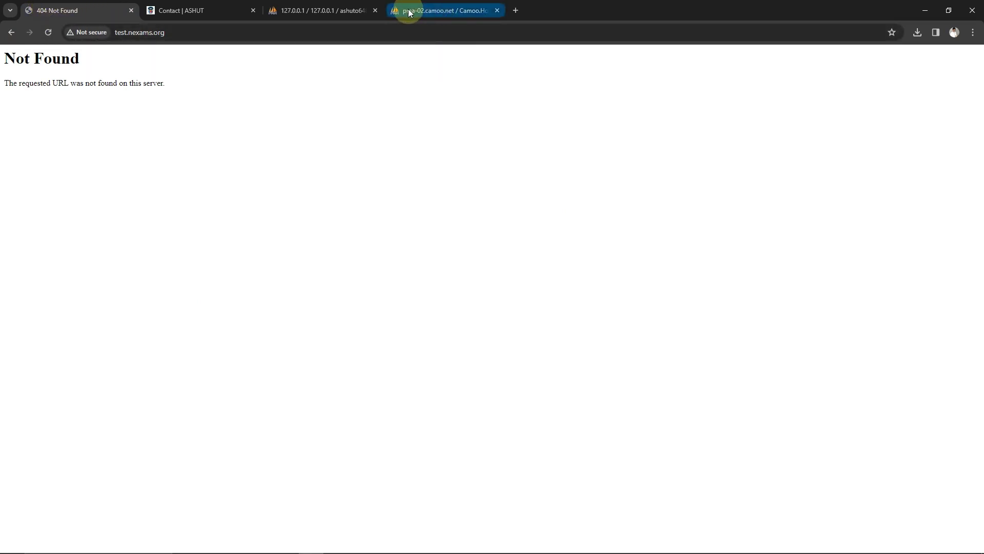
mouse_move(416, 546)
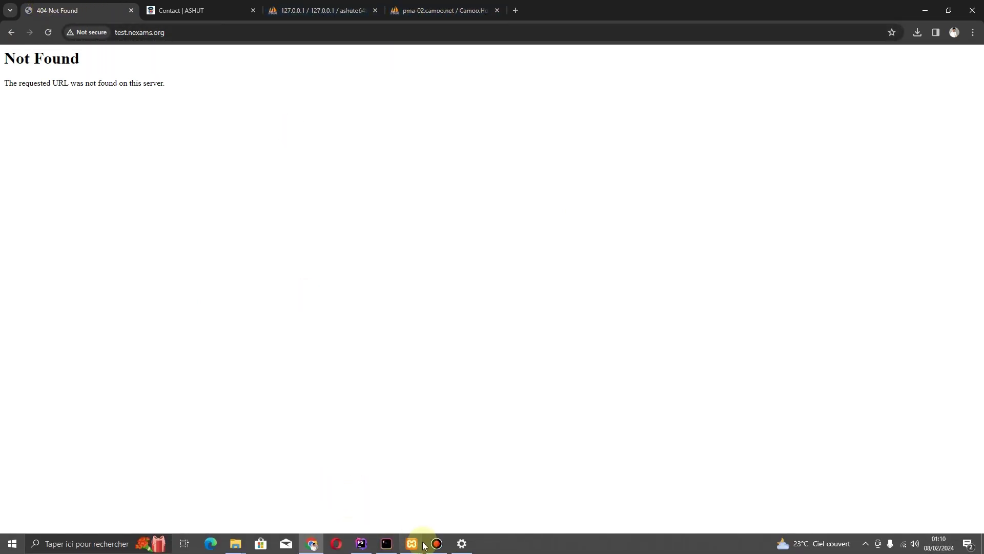
left_click(362, 546)
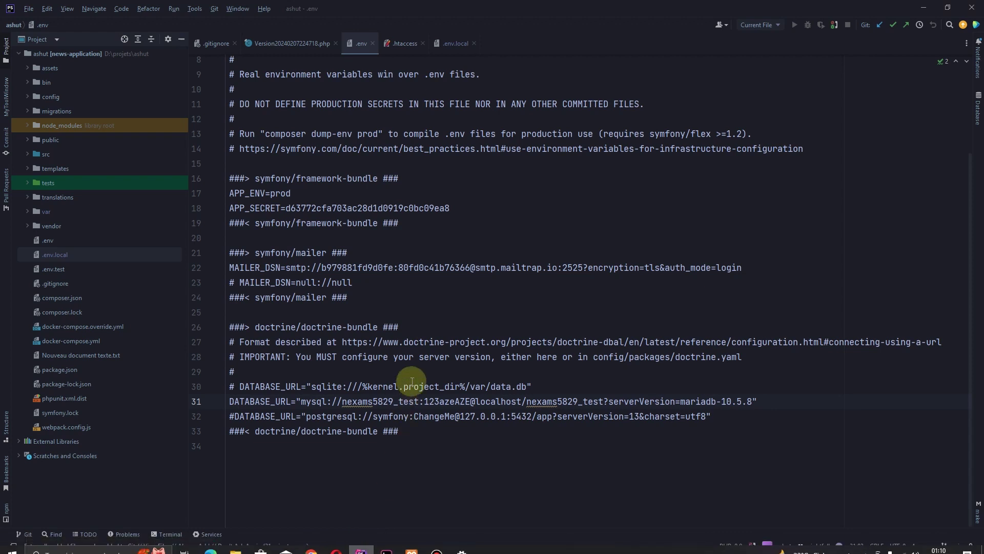
scroll(407, 392, "up", 3)
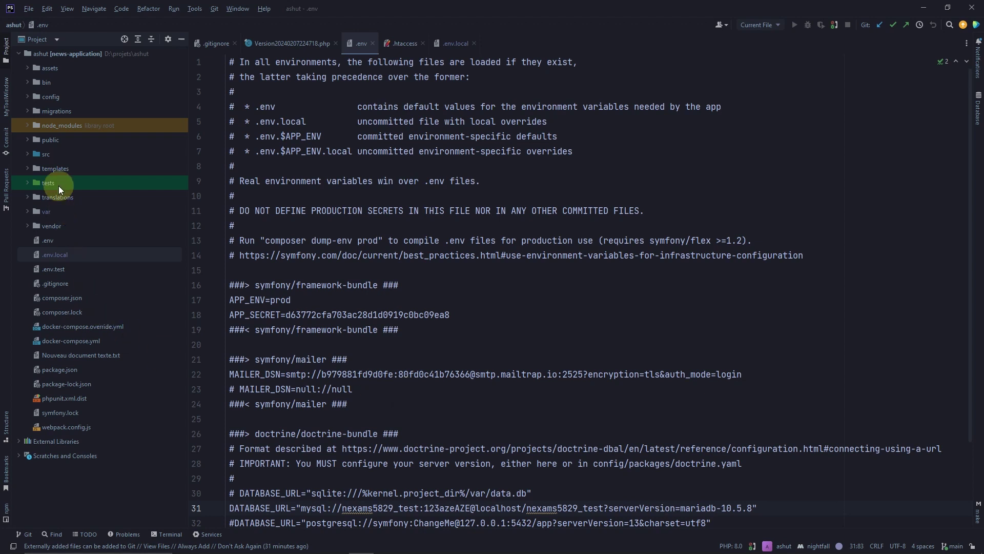
left_click(27, 140)
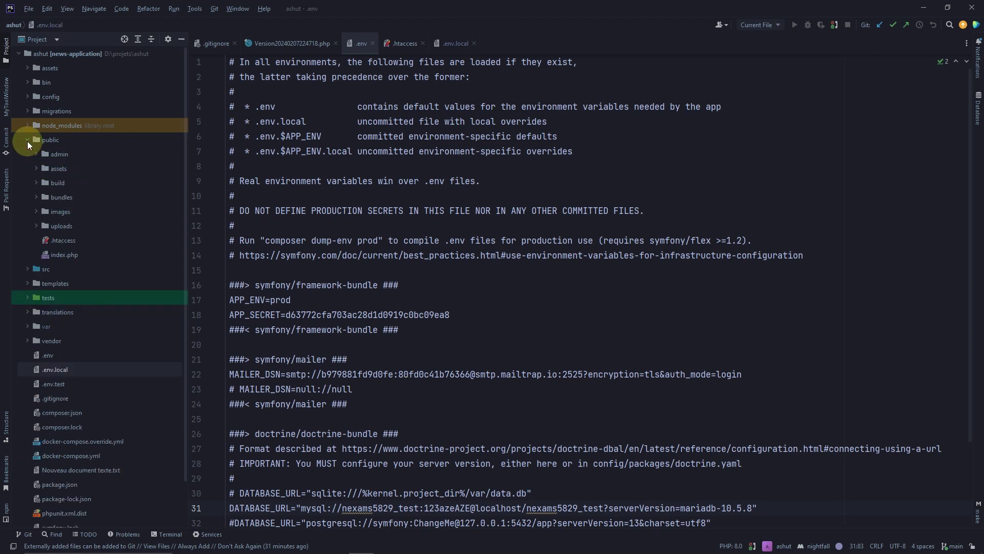
double_click(57, 242)
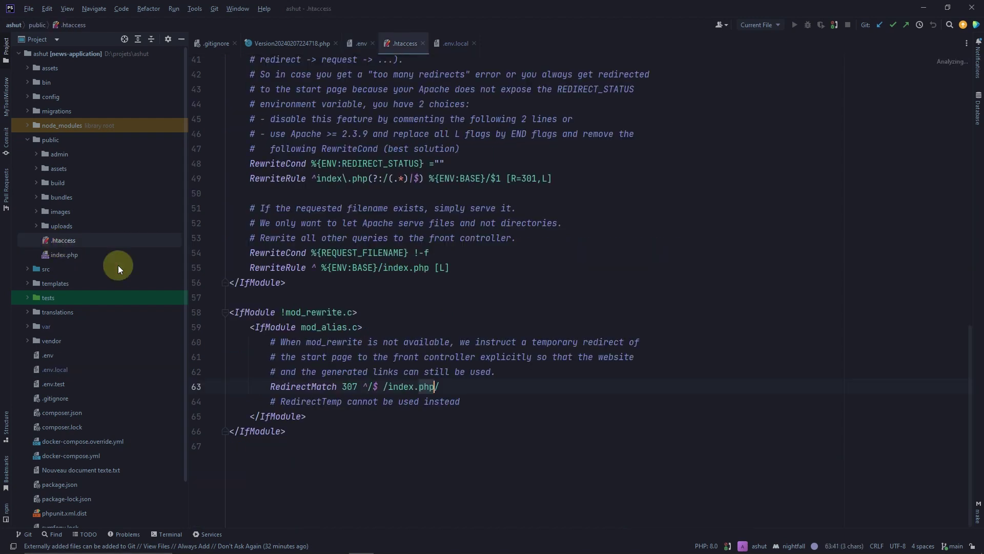
left_click_drag(285, 432, 228, 98)
scroll(311, 260, "up", 13)
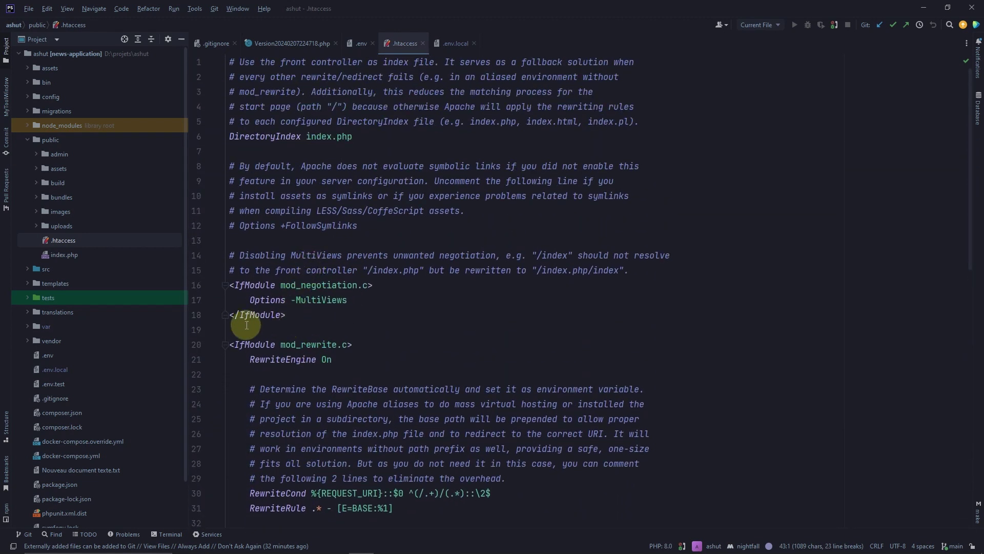
left_click(374, 334)
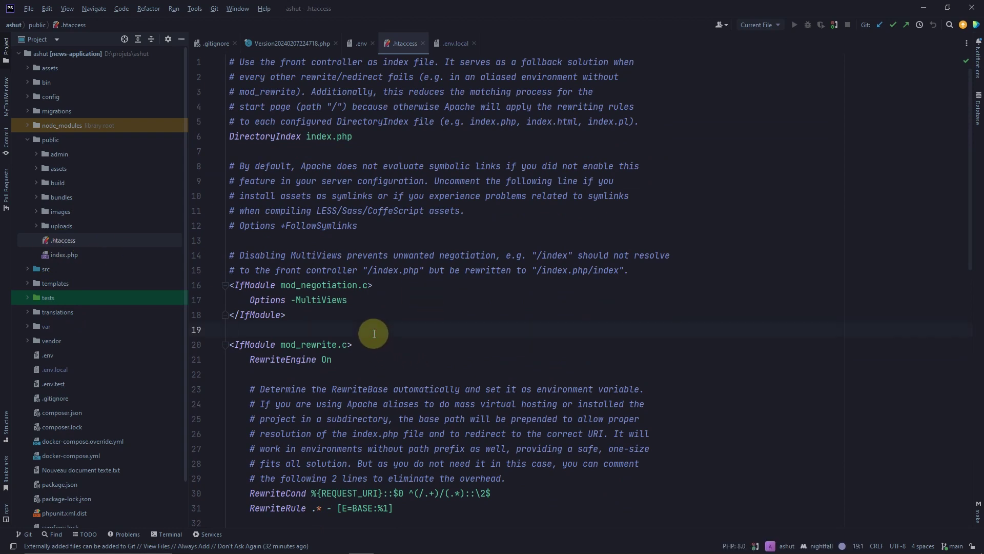
mouse_move(297, 533)
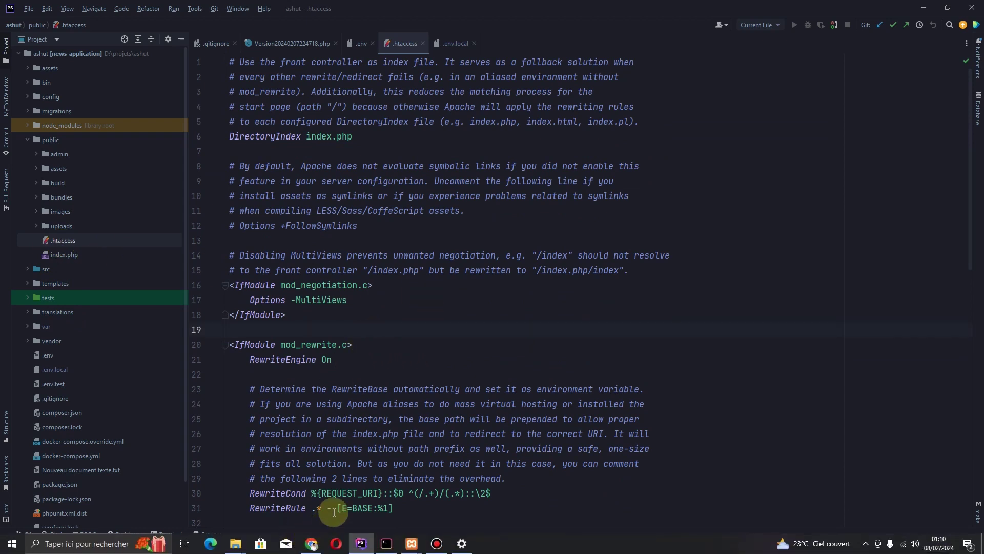
left_click(314, 545)
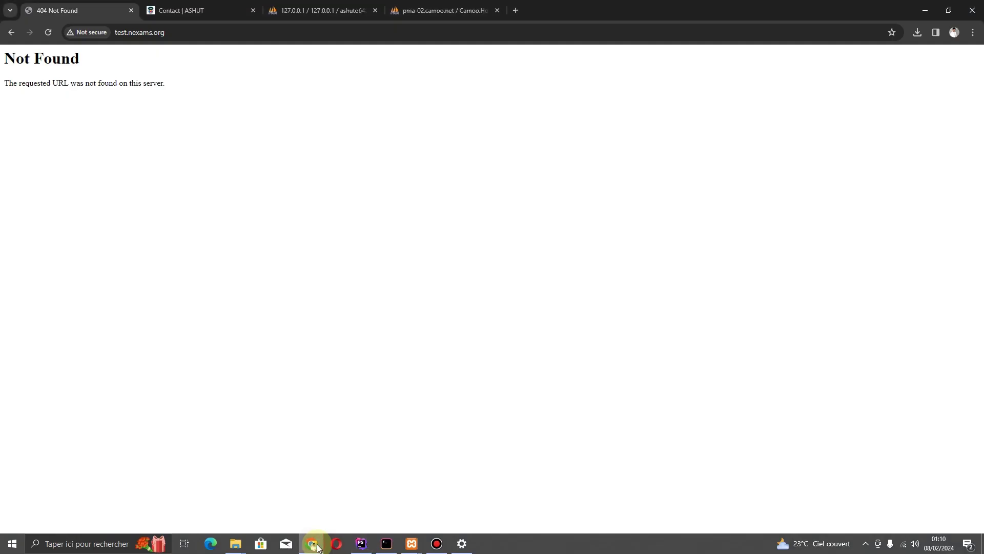
Search Google for 'apache pack symfony' in a new tab and open the Apache Pack Component result
left_click(515, 10)
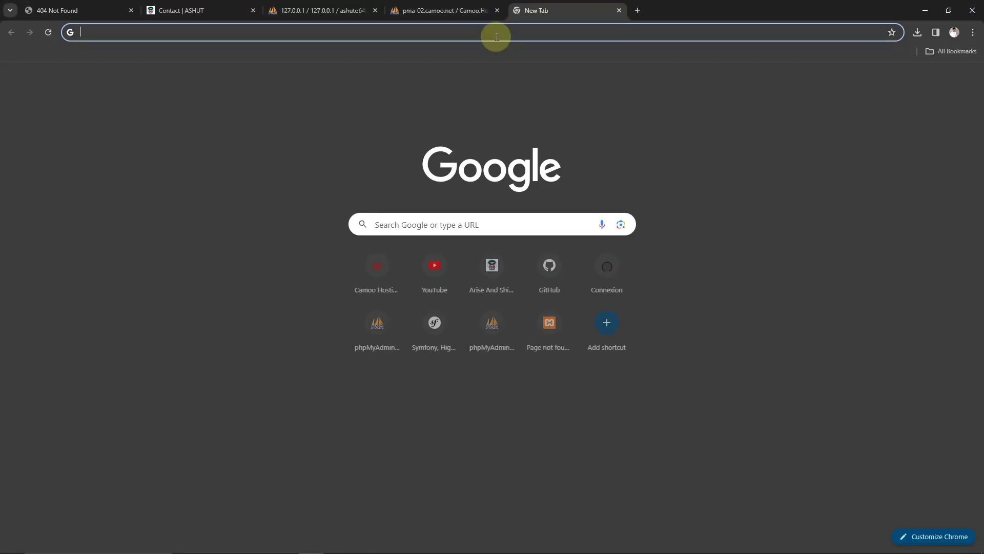
left_click(496, 37)
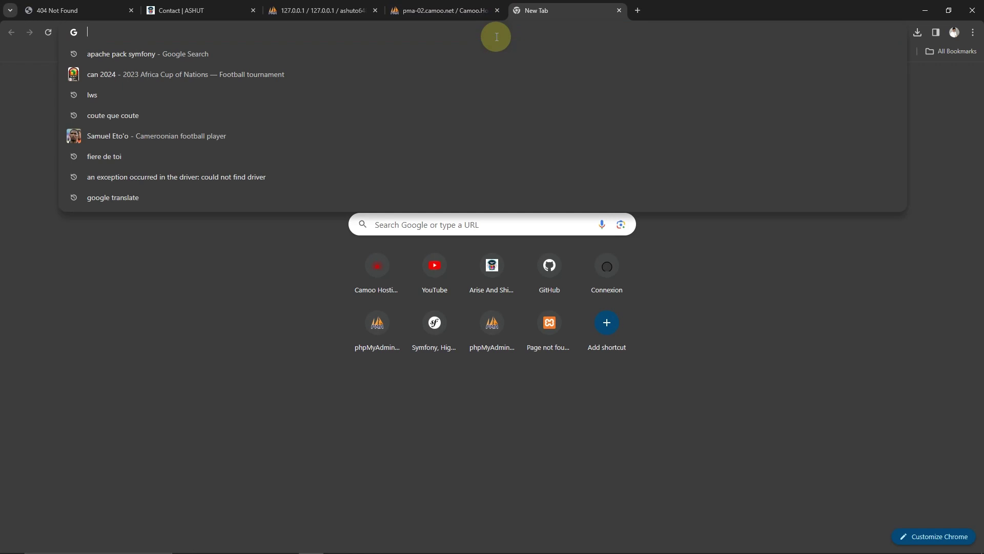
type("apache pack symfony")
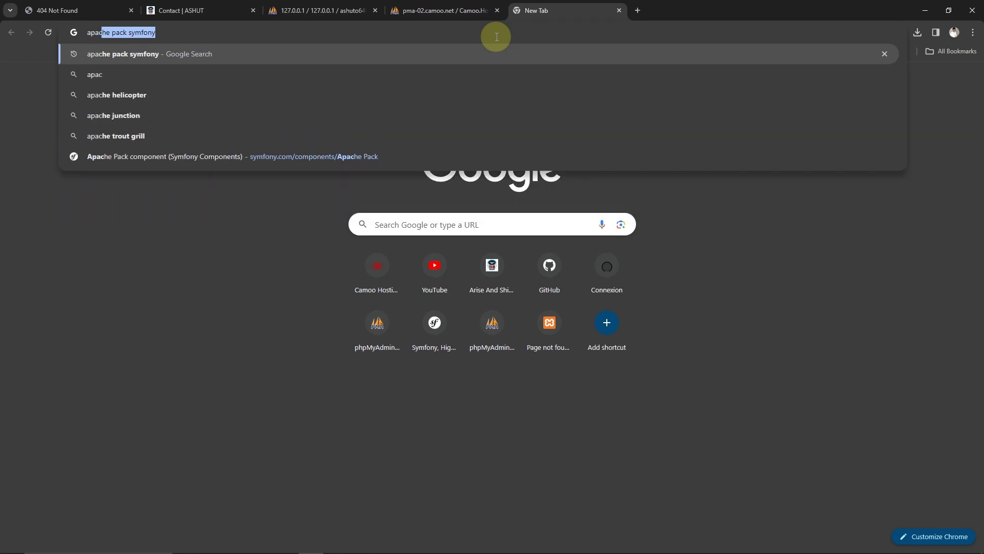
key("Return")
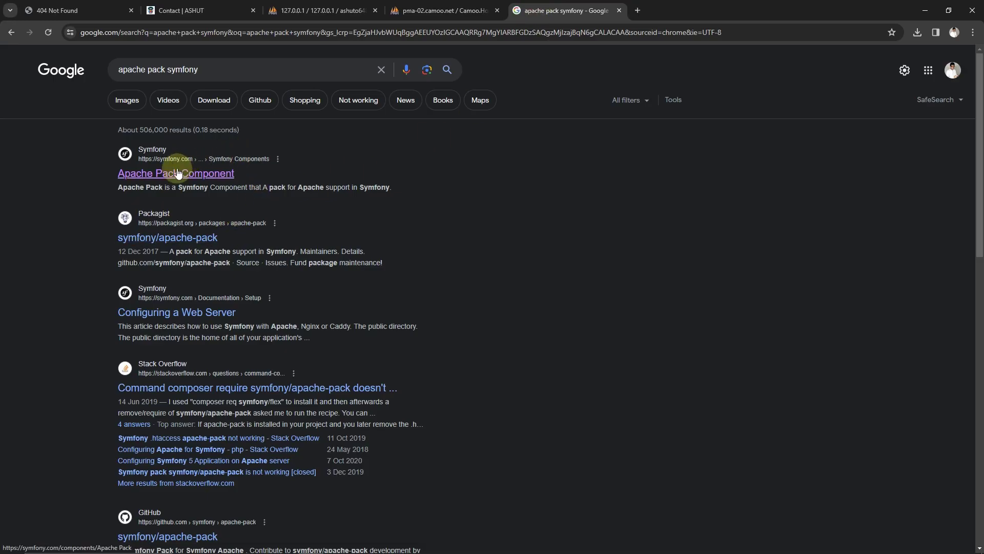
left_click(178, 174)
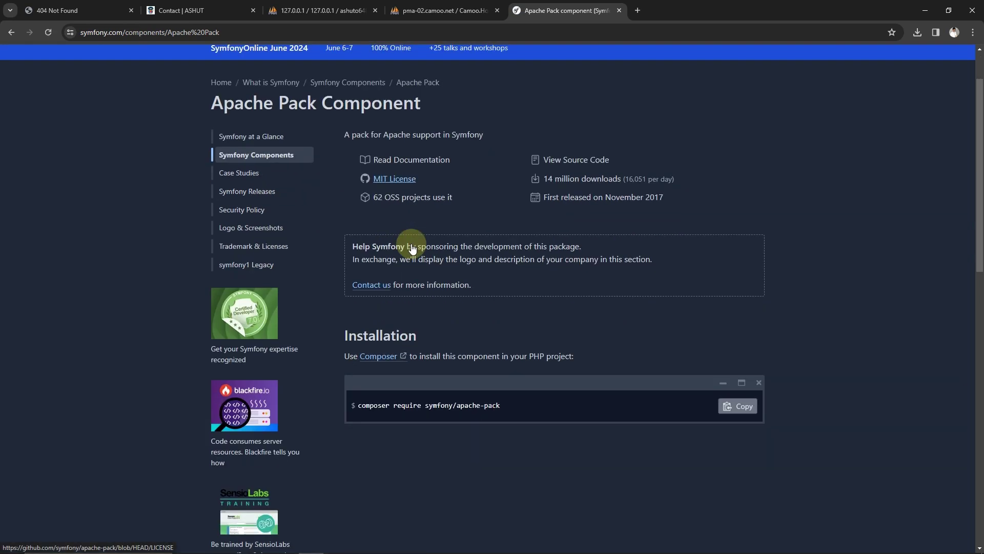
Select the 'composer require symfony/apache-pack' install command, then return to PhpStorm's .htaccess file
scroll(588, 366, "down", 3)
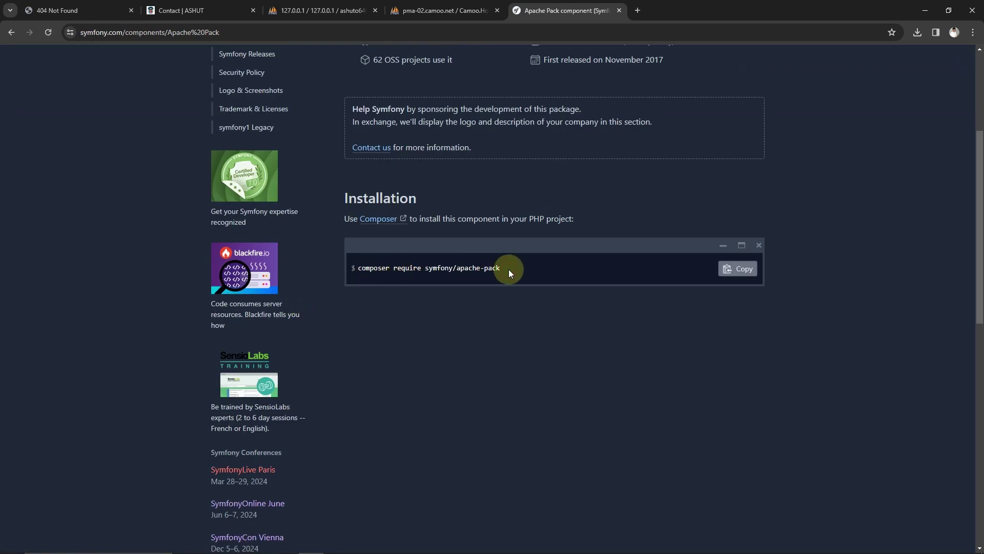
left_click(355, 268)
left_click_drag(381, 265, 499, 267)
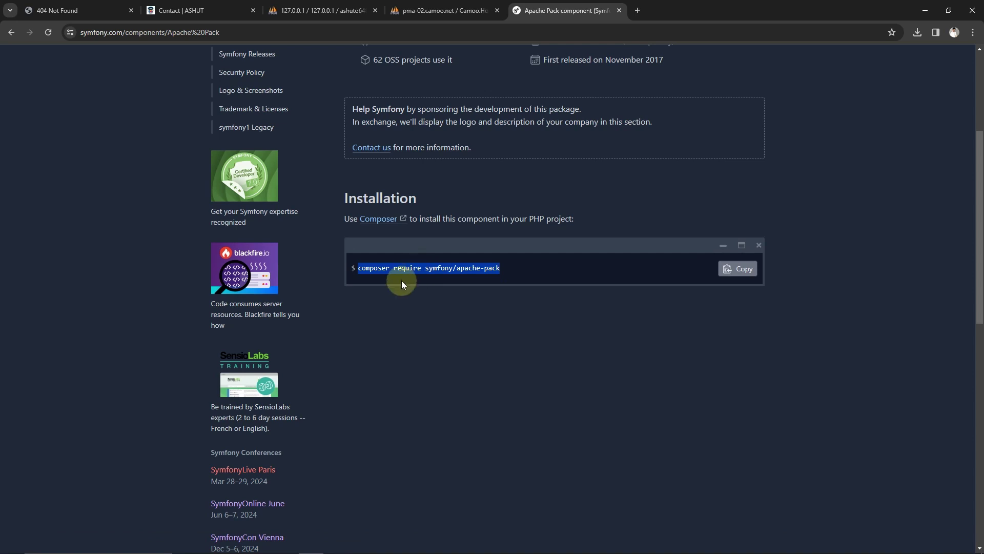
mouse_move(466, 536)
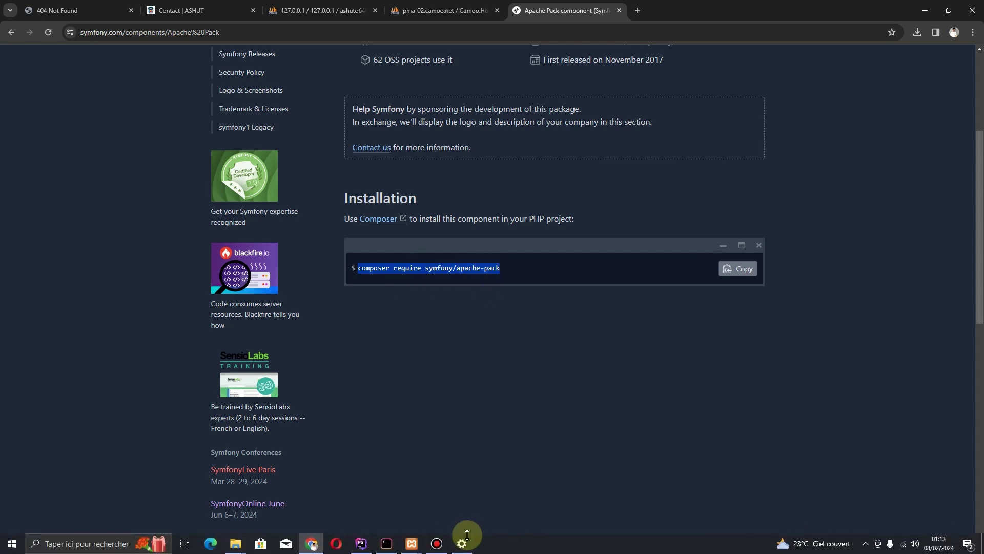
left_click(366, 547)
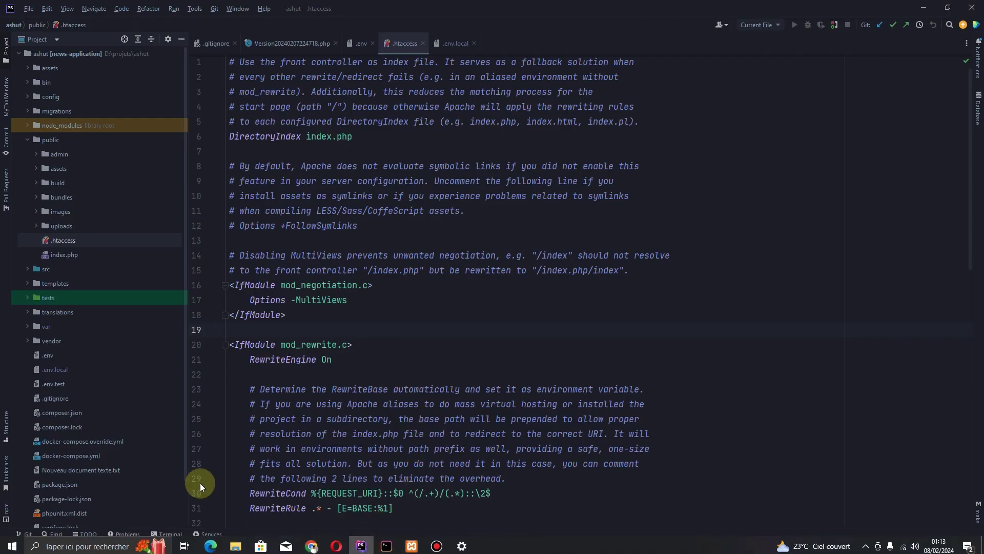
Look over the .htaccess RewriteEngine rules and hide the terminal panel
left_click(167, 533)
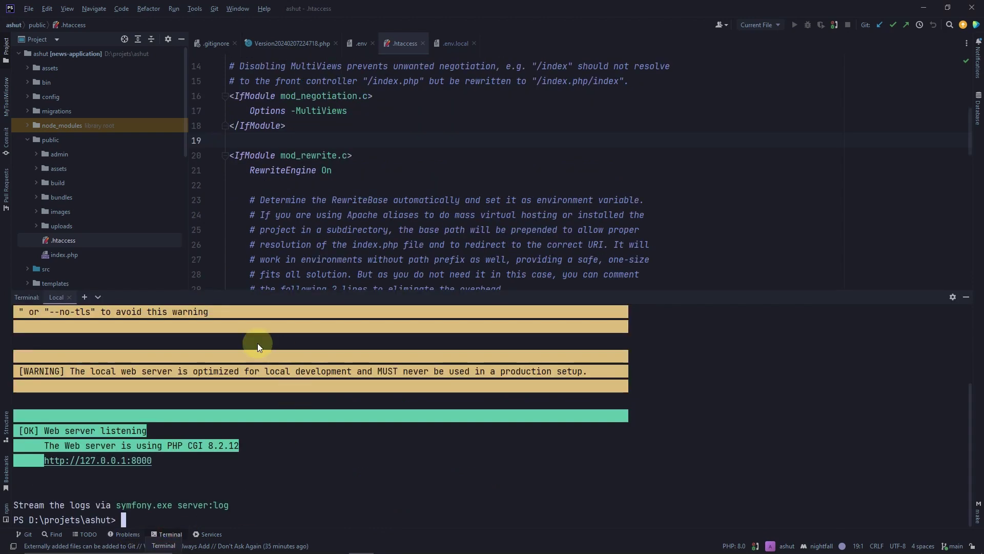
scroll(338, 169, "down", 4)
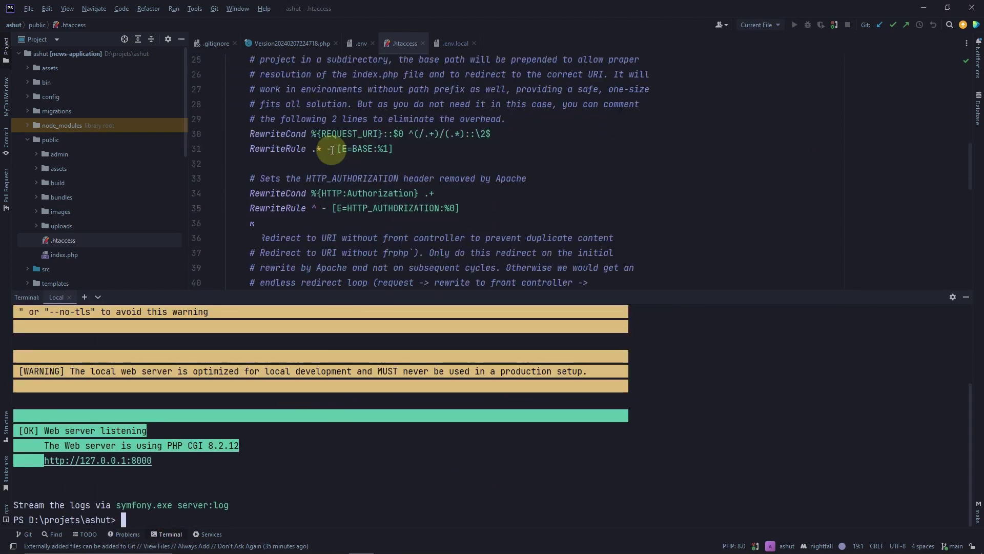
scroll(362, 193, "up", 3)
scroll(363, 194, "up", 5)
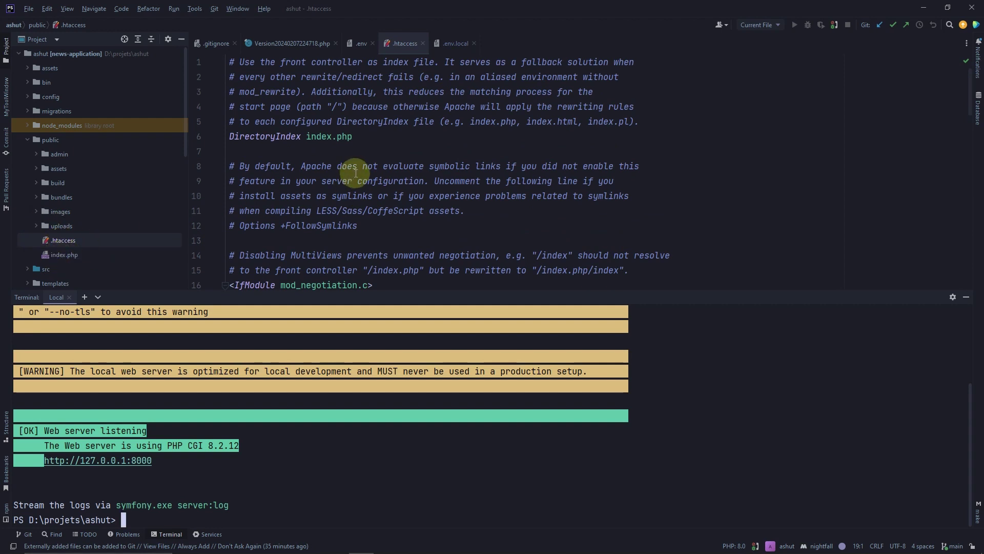
scroll(356, 175, "down", 3)
scroll(356, 175, "down", 3)
left_click(333, 136)
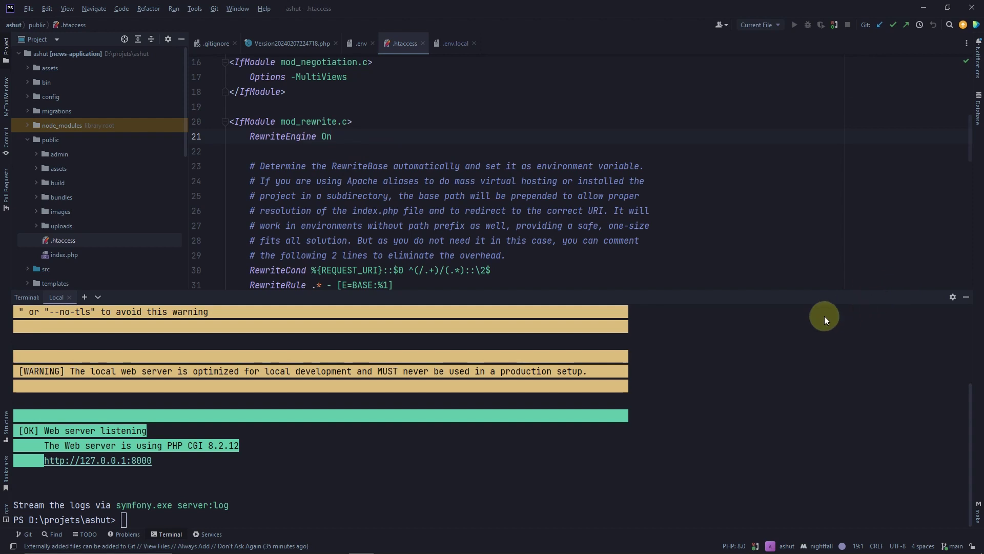
left_click(966, 297)
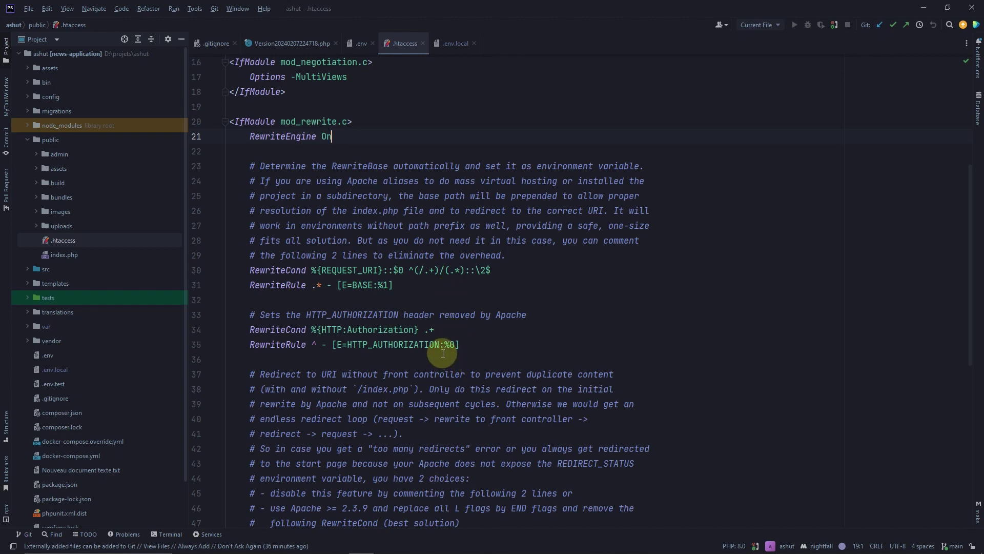
Open the project's .gitignore file from the Project tree
scroll(439, 350, "down", 6)
scroll(440, 350, "up", 6)
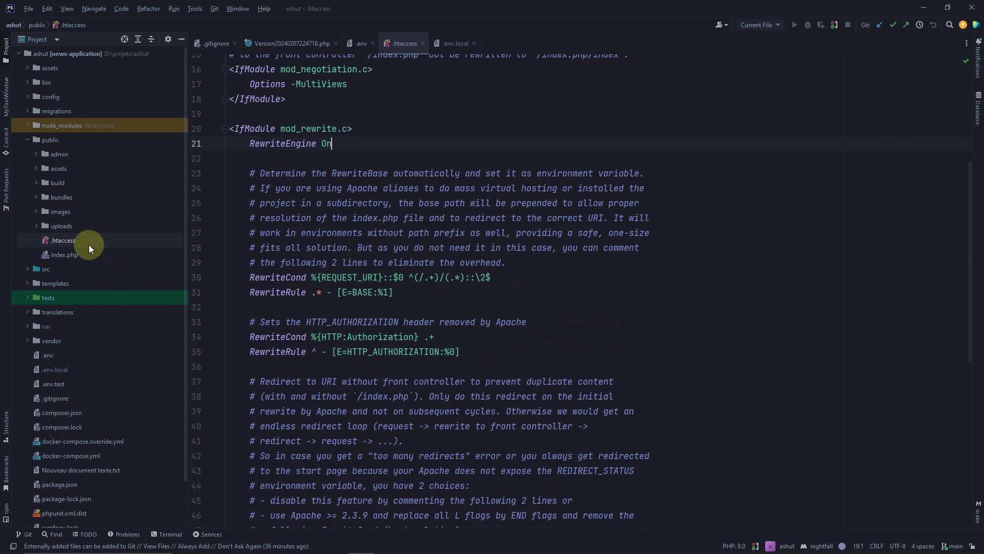
left_click(457, 220)
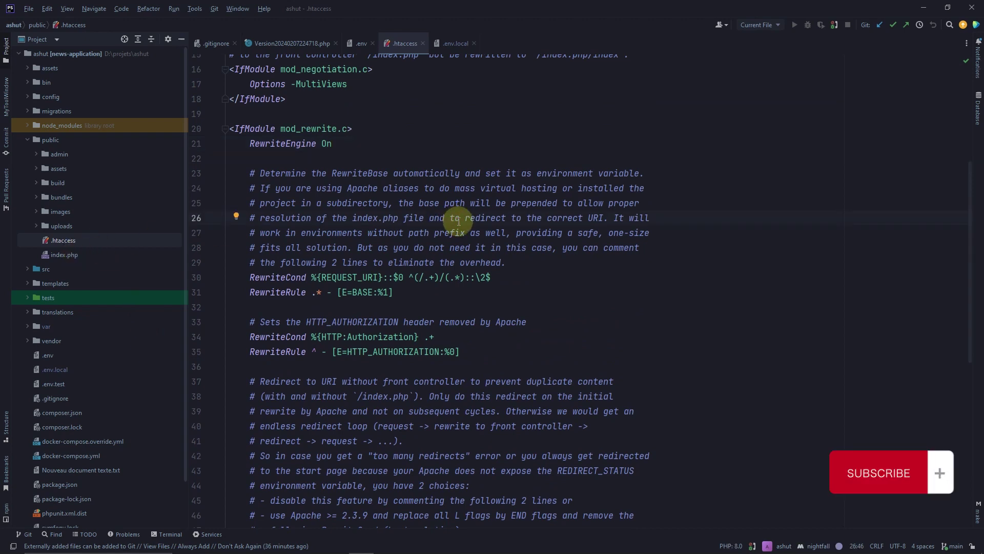
scroll(110, 319, "down", 2)
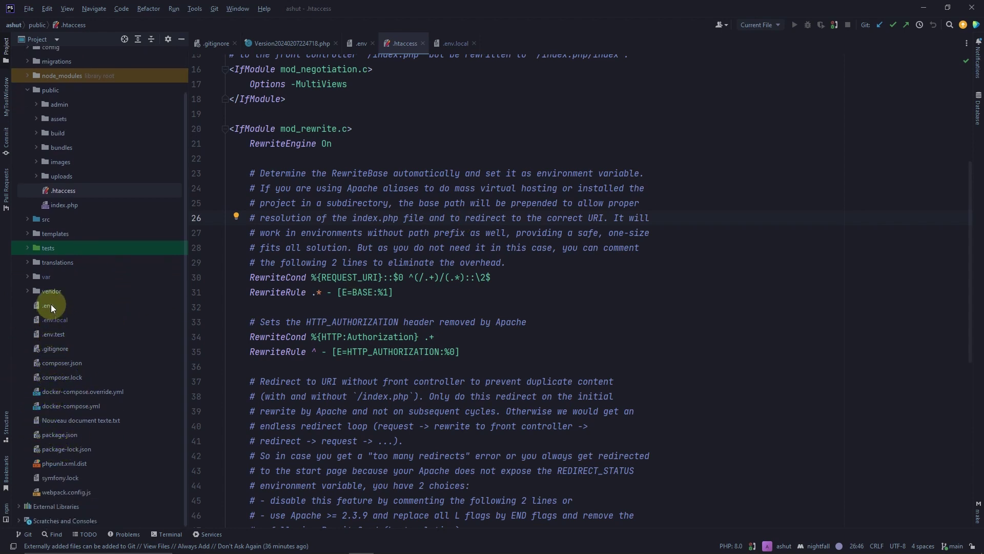
double_click(54, 350)
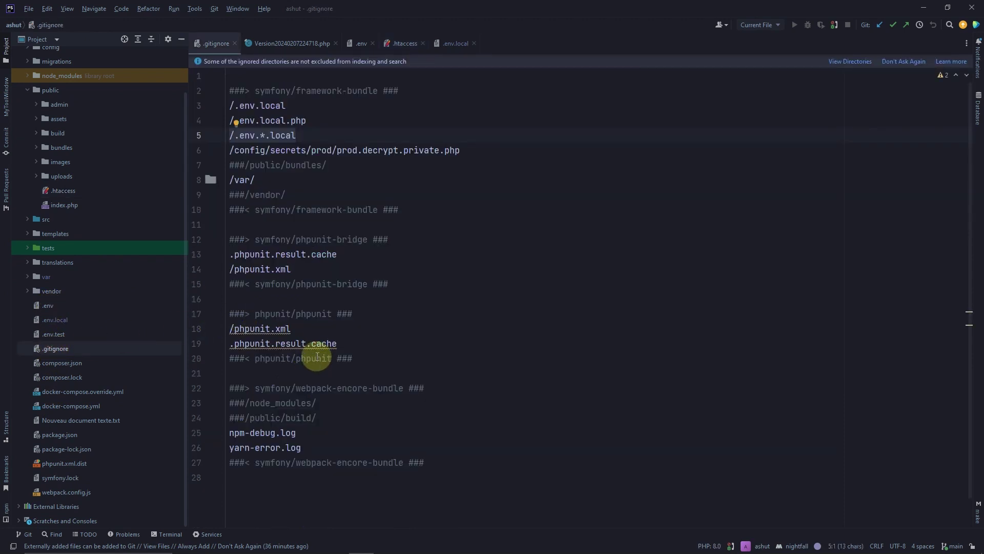
Uncomment the /vendor/ and /node_modules/ lines in .gitignore by removing their ###
left_click(229, 194)
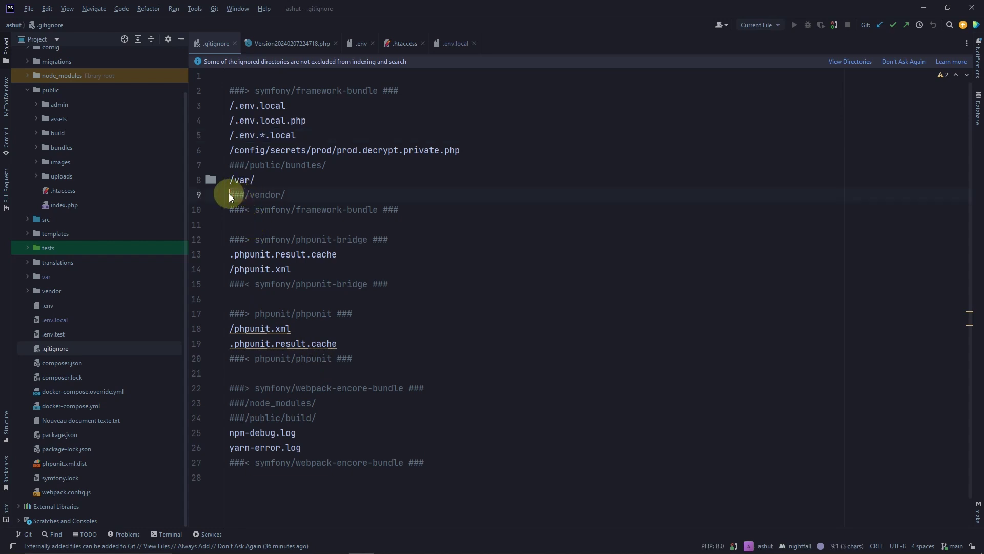
key("Delete")
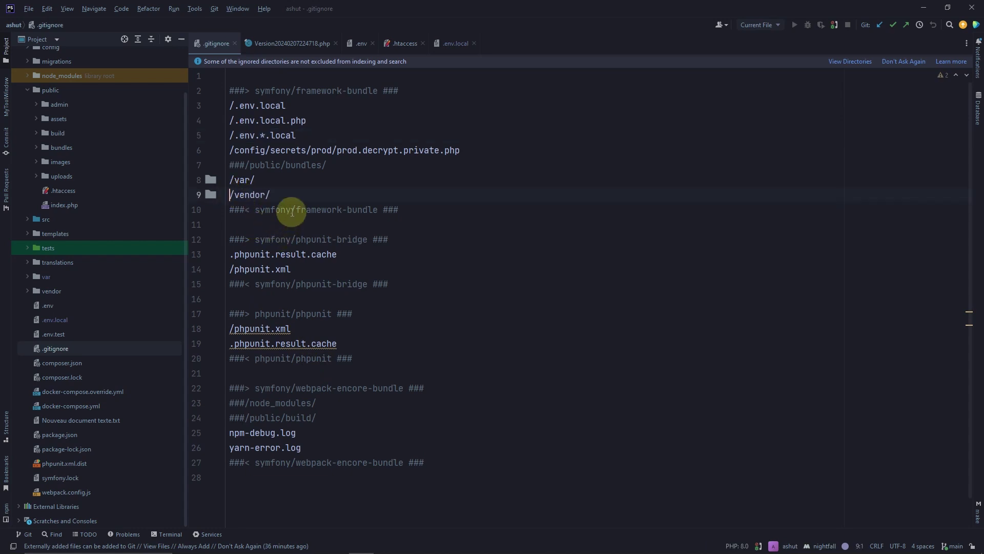
left_click(288, 195)
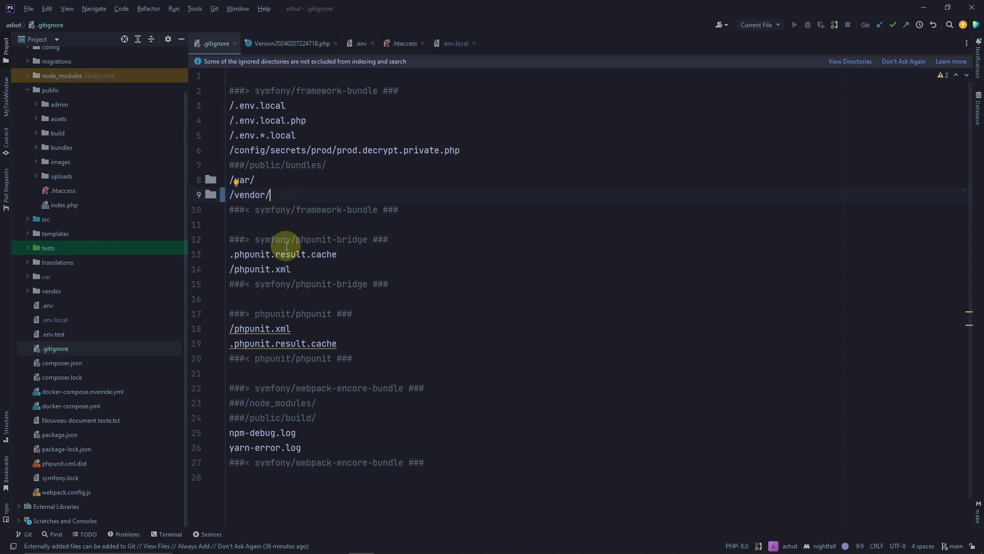
scroll(268, 313, "down", 1)
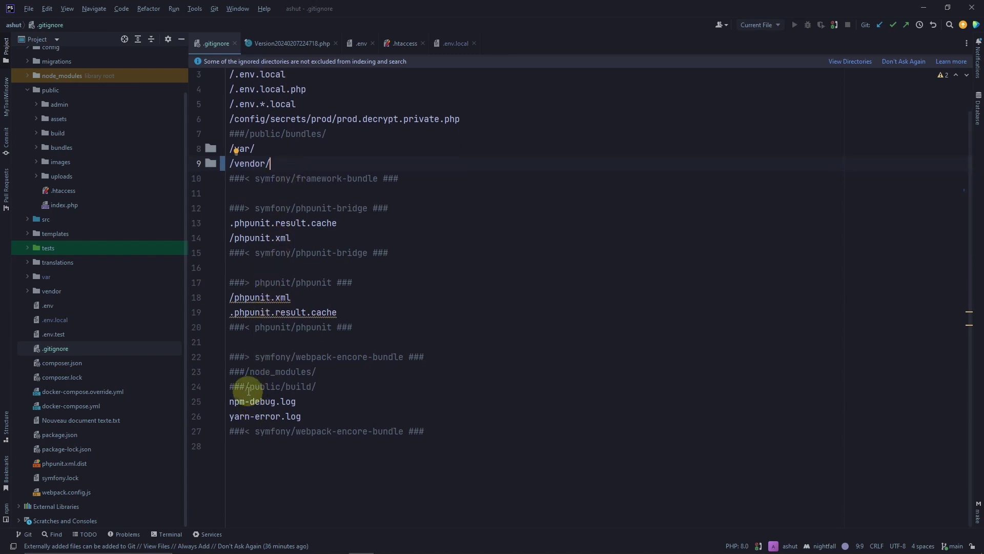
left_click_drag(248, 376, 228, 376)
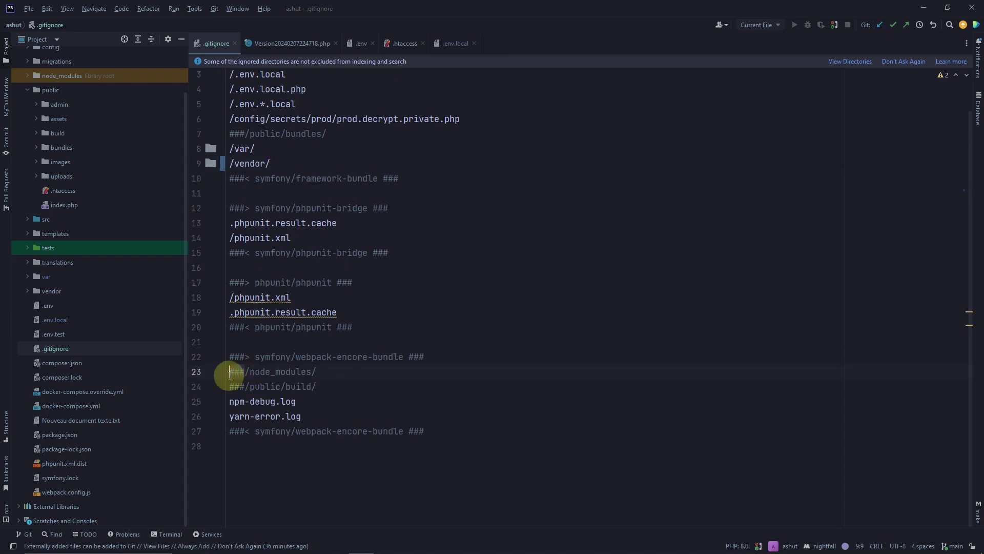
key("BackSpace")
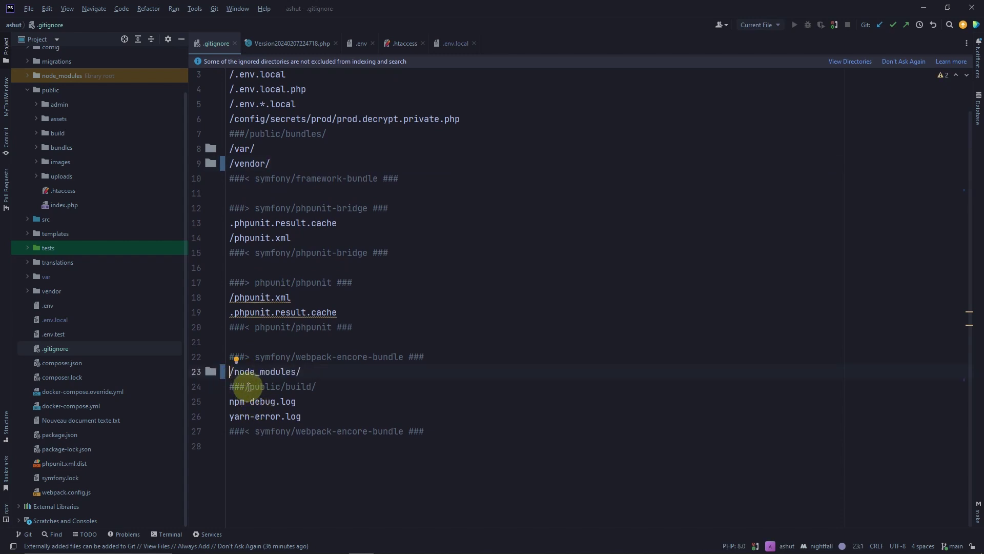
Uncomment /public/build/ too, leave /public/bundles/ commented, and show the terminal again
left_click(245, 387)
left_click(273, 387)
left_click(271, 386)
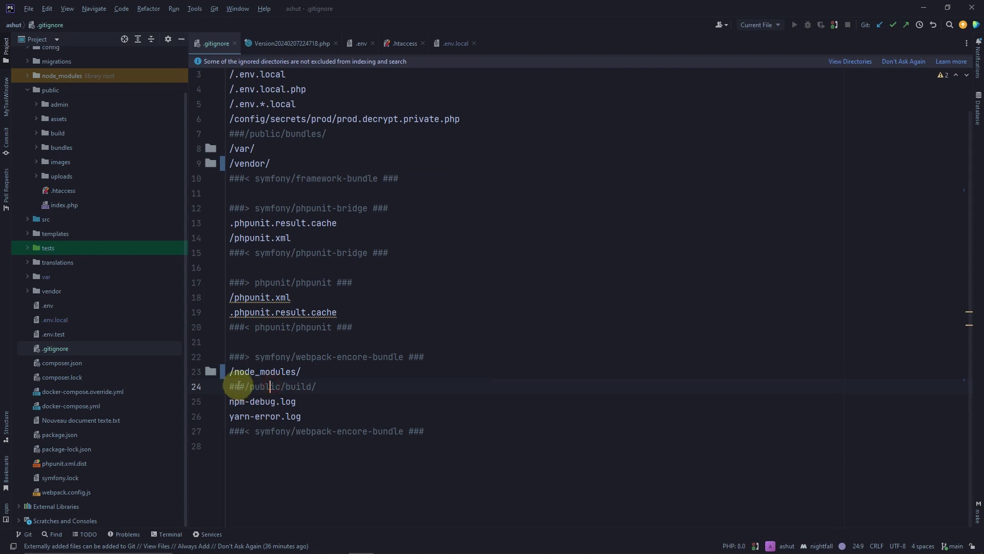
left_click(245, 386)
left_click_drag(245, 386, 229, 385)
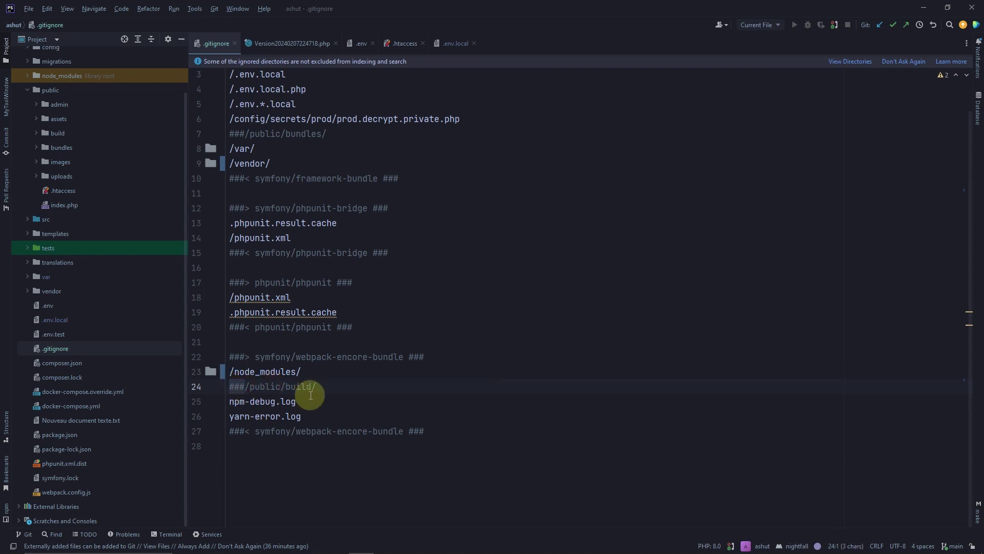
key("BackSpace")
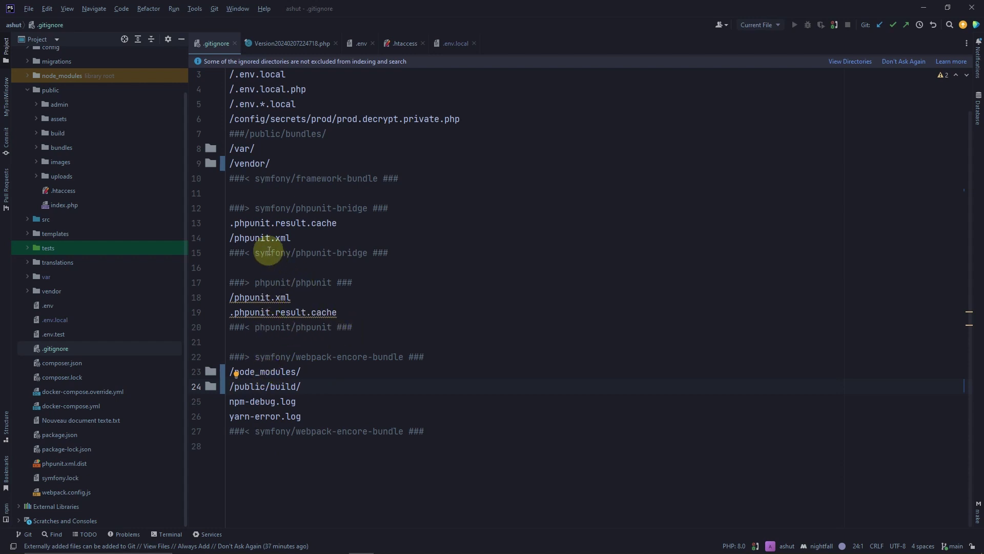
scroll(269, 251, "up", 2)
double_click(250, 194)
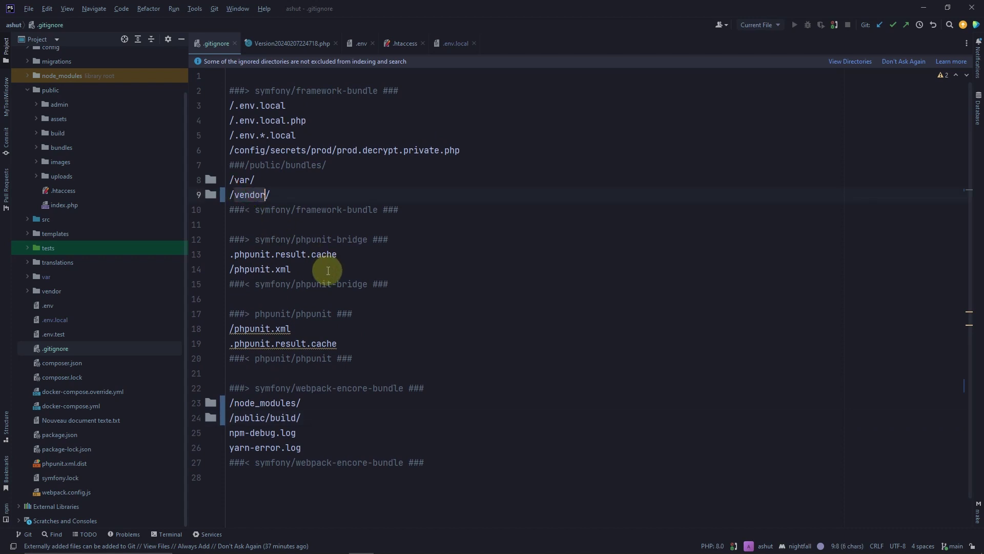
left_click(291, 210)
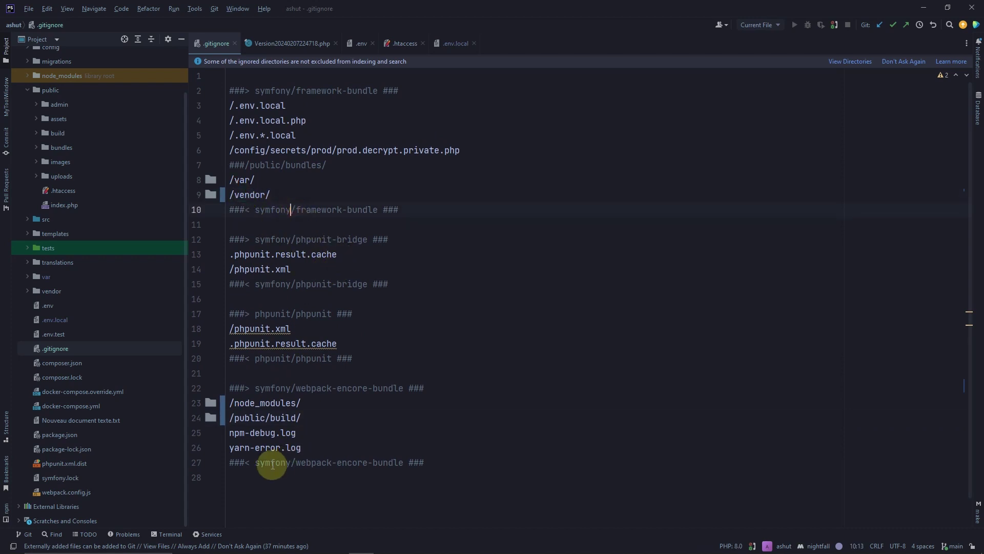
left_click(170, 534)
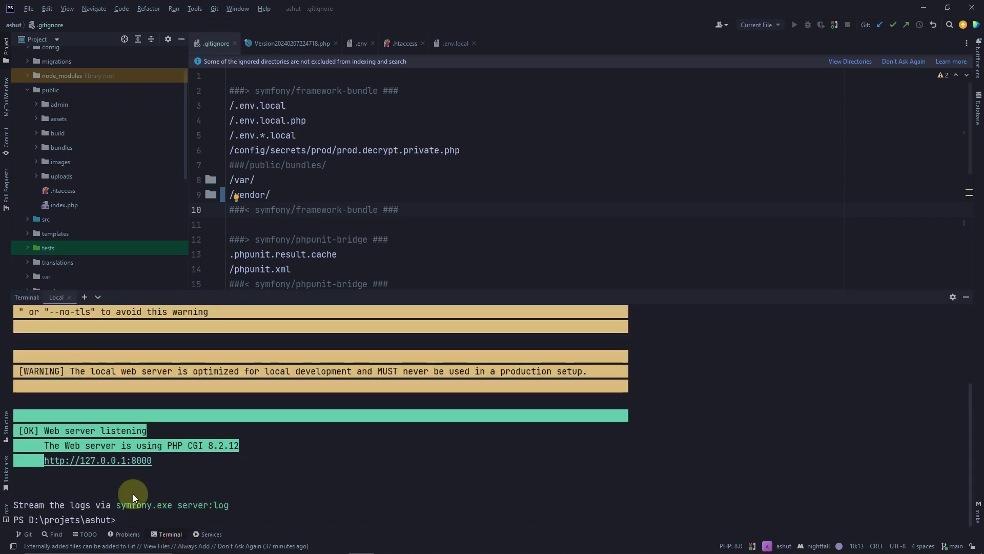
Stage everything with git add -A and commit it locally with message 'hebergement'
type("git add -A")
key("Return")
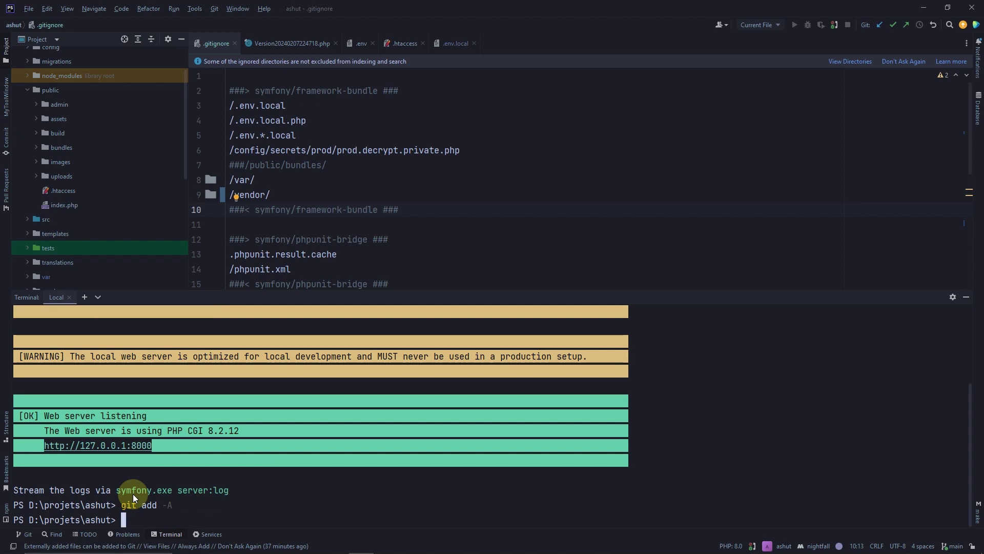
type("git commit -m \"")
type("hebergement")
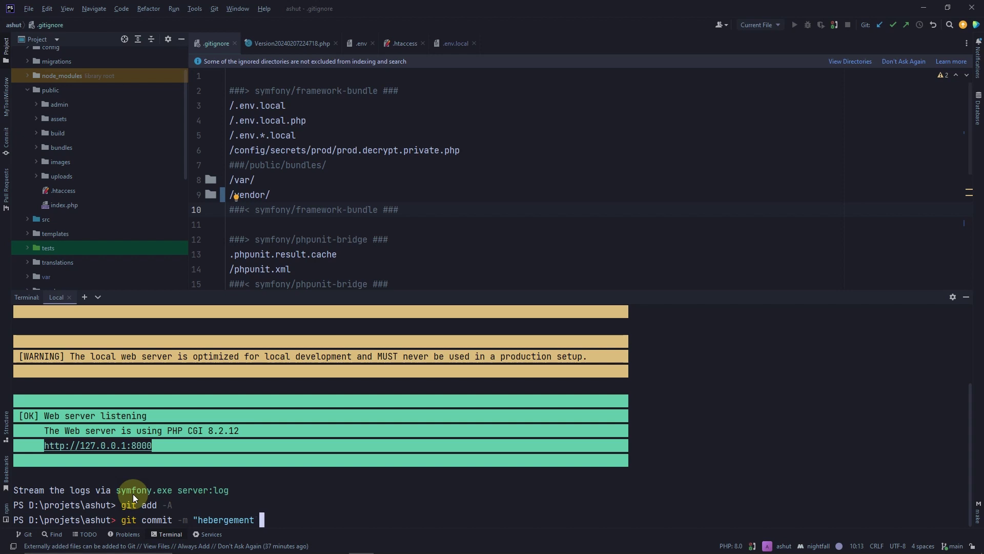
key("BackSpace")
type("\"")
key("Return")
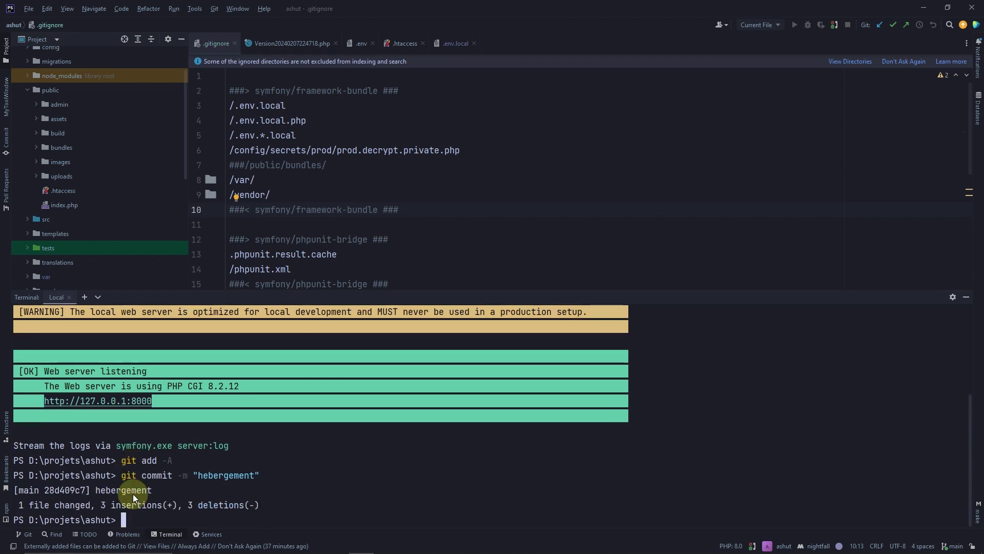
scroll(328, 209, "down", 2)
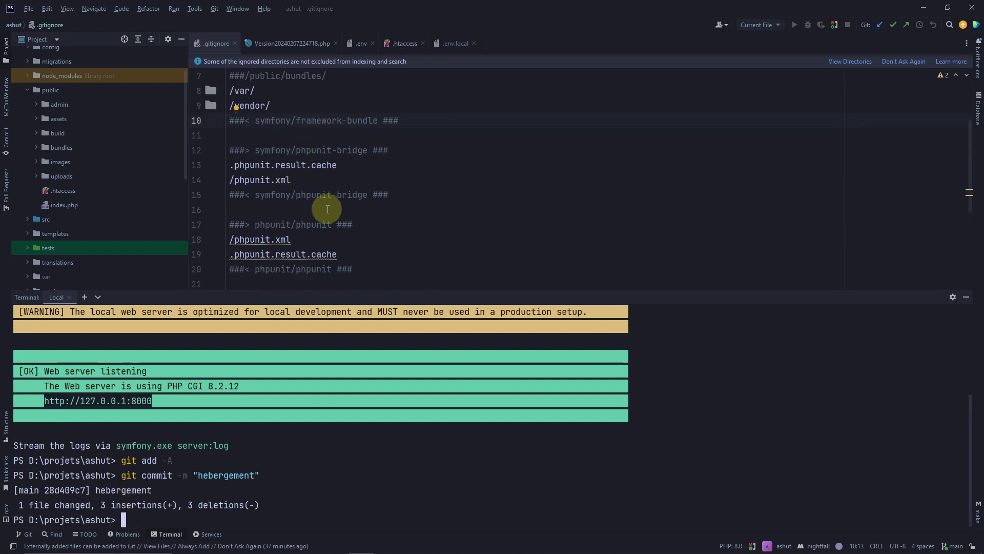
scroll(307, 210, "up", 1)
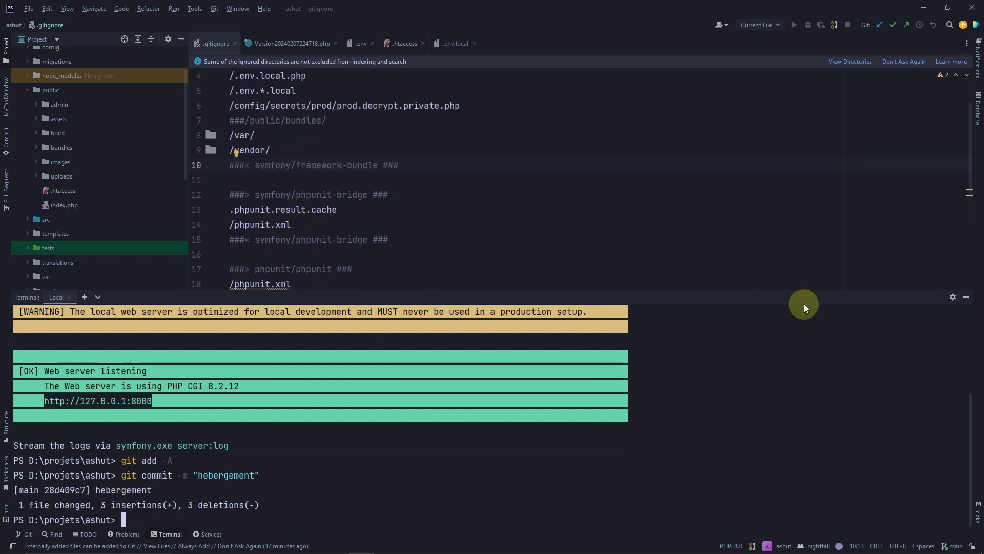
scroll(281, 176, "down", 1)
scroll(294, 202, "up", 2)
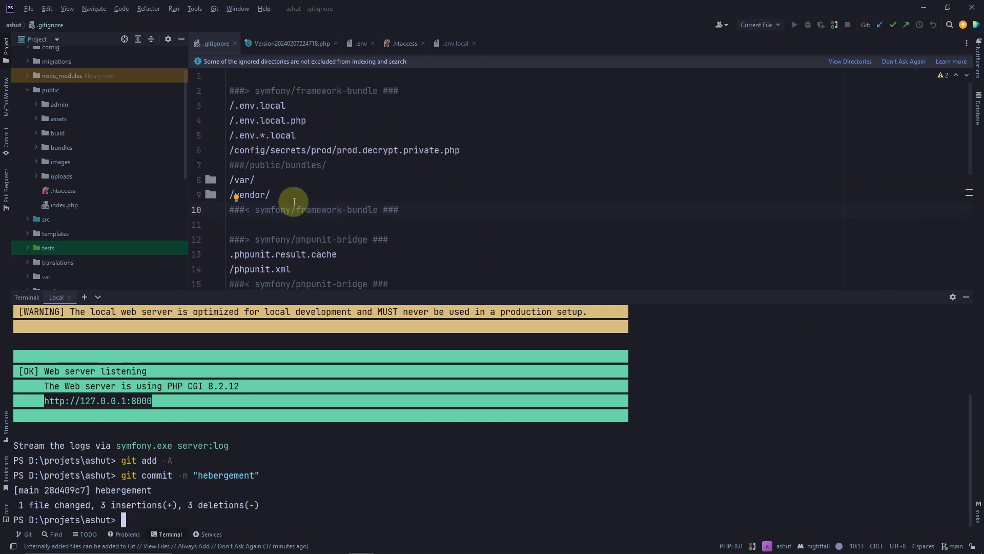
double_click(250, 195)
scroll(250, 198, "down", 5)
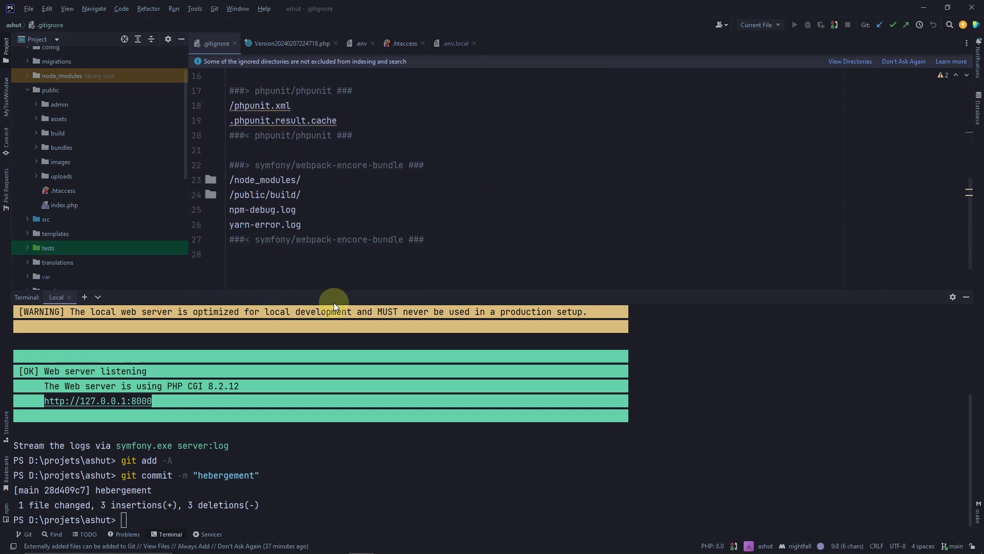
scroll(323, 241, "up", 5)
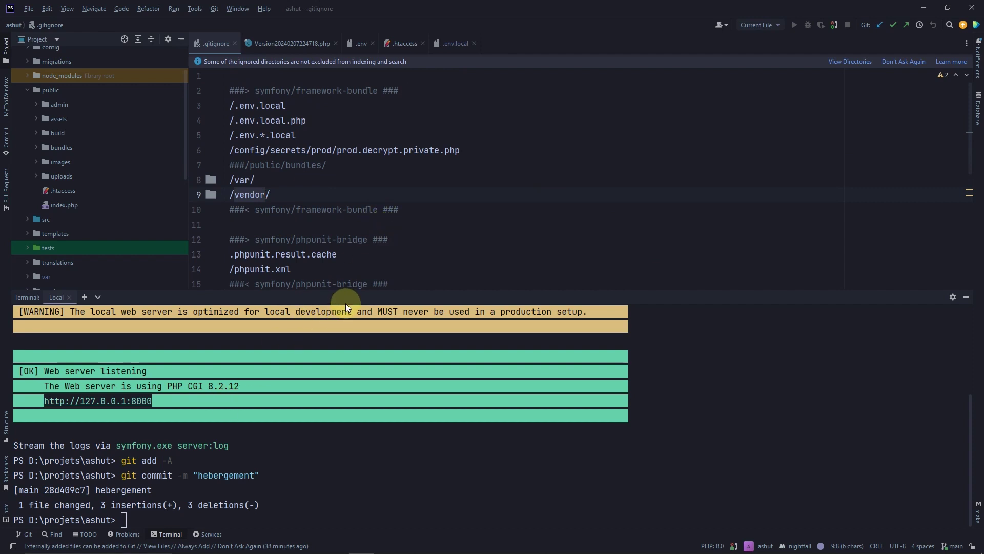
mouse_move(221, 551)
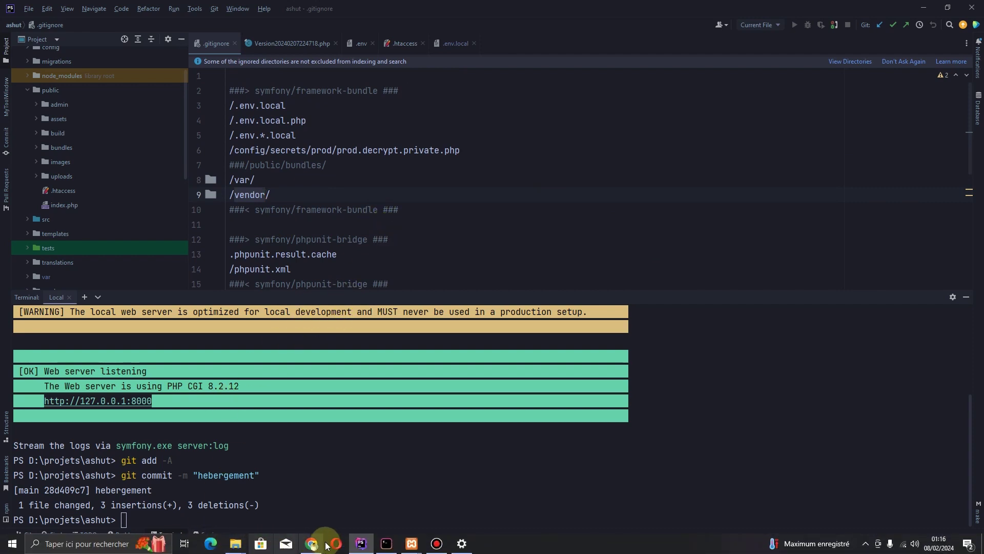
Bring Chrome back on the Apache Pack page, scrolled to the top, and focus the address bar
left_click(311, 544)
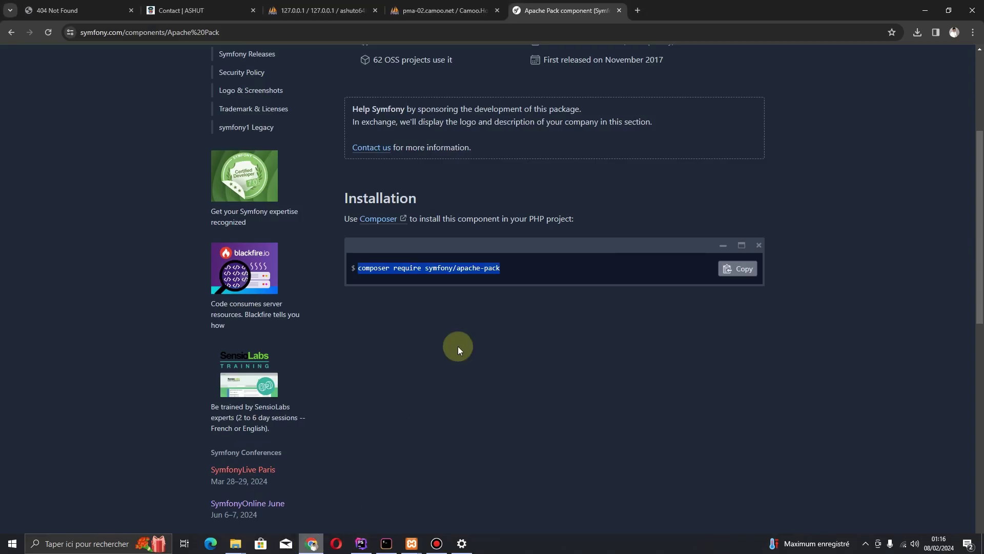
scroll(478, 260, "up", 5)
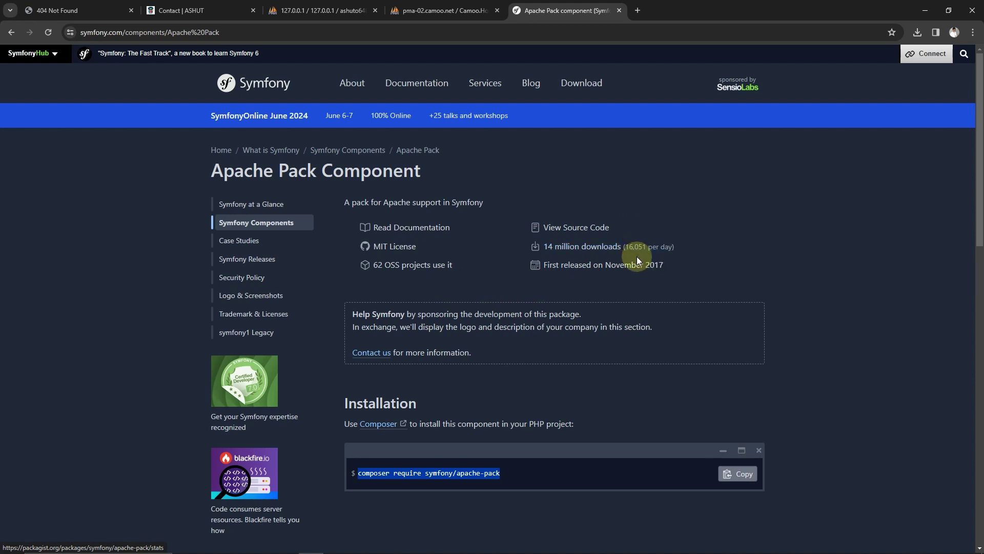
key("ctrl+l")
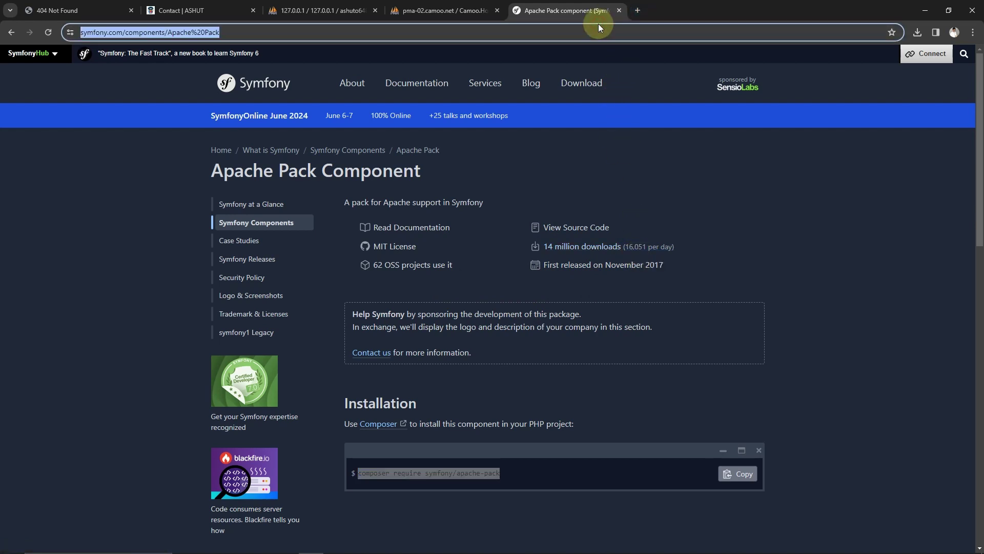
Go to github.com, open Your repositories from the account menu, and start a New repository
type("git")
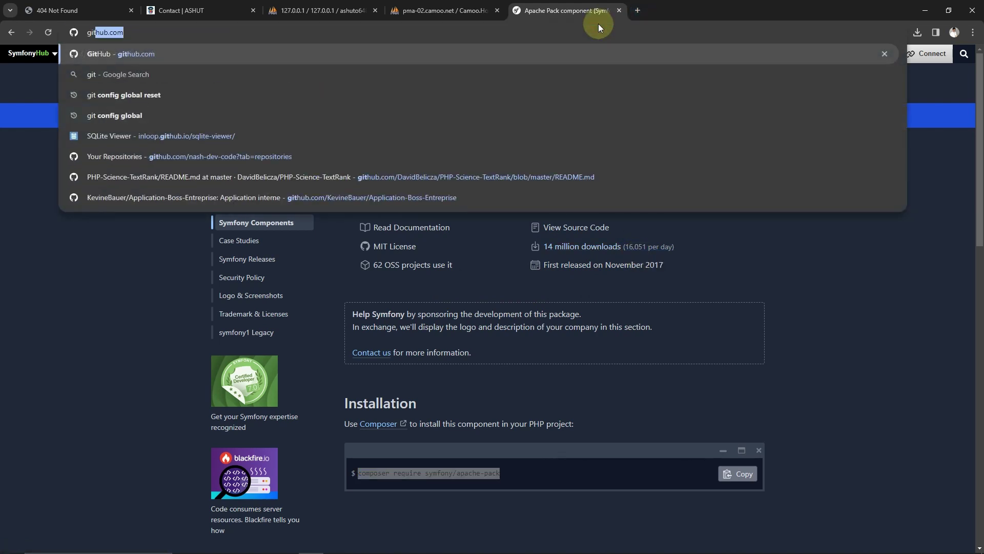
type("hub.com")
key("Return")
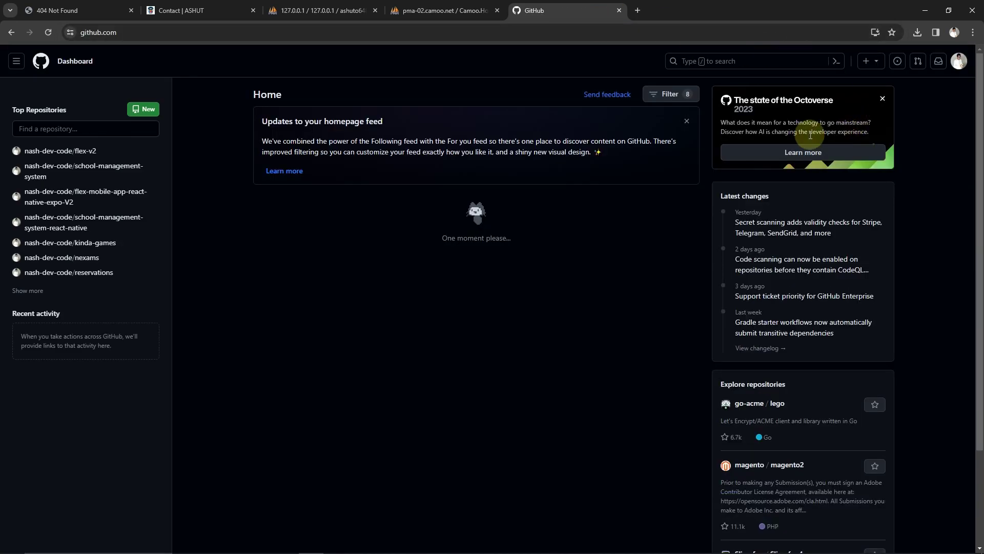
scroll(409, 201, "down", 2)
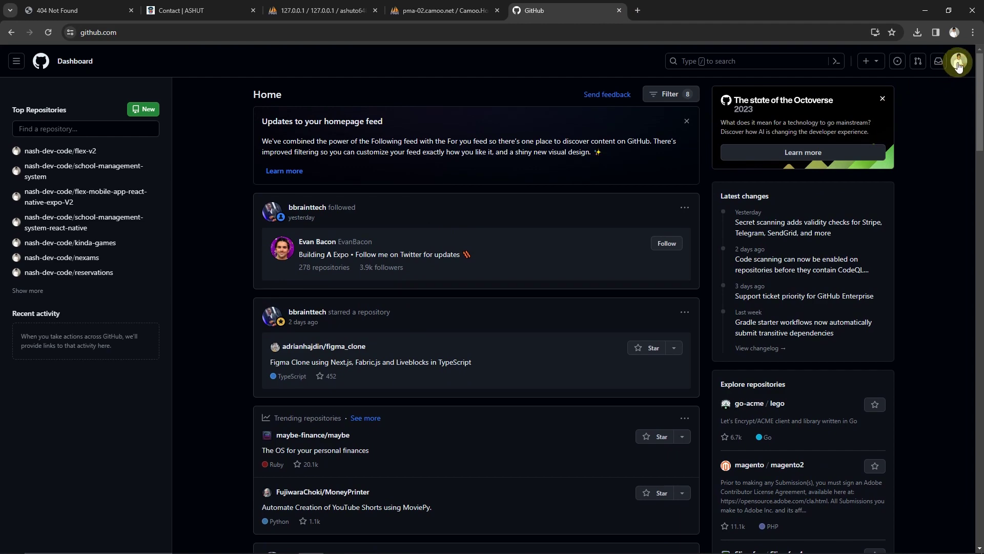
left_click(959, 63)
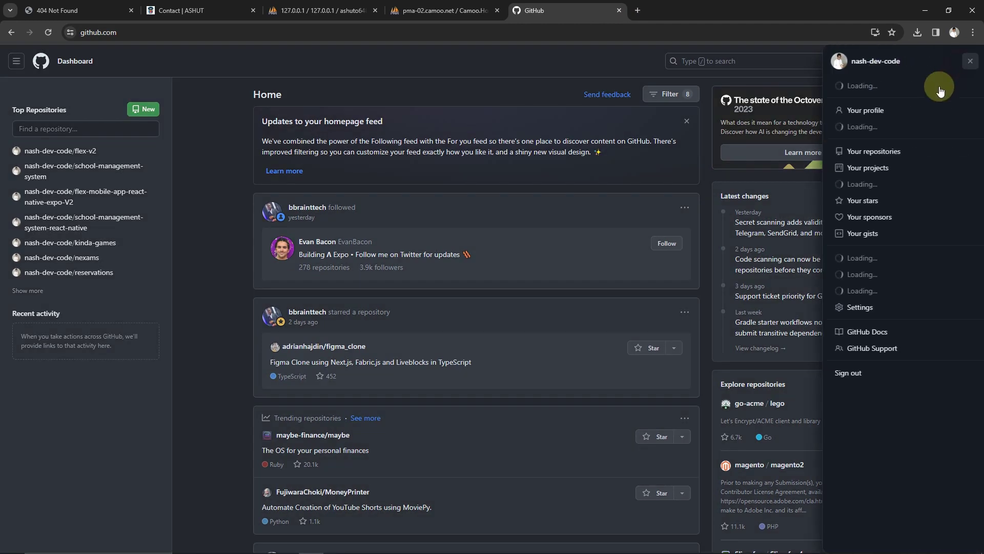
left_click(877, 153)
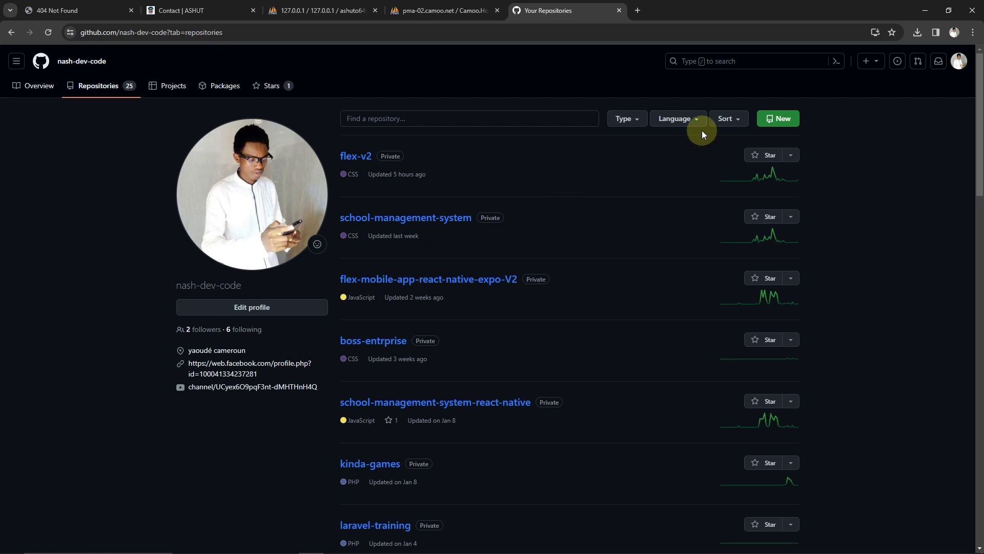
left_click(777, 127)
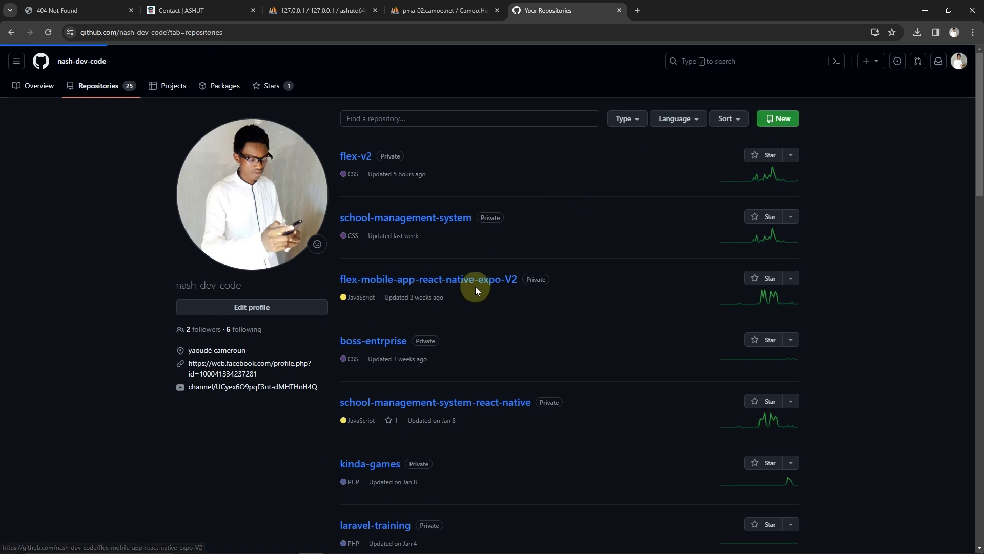
left_click(460, 187)
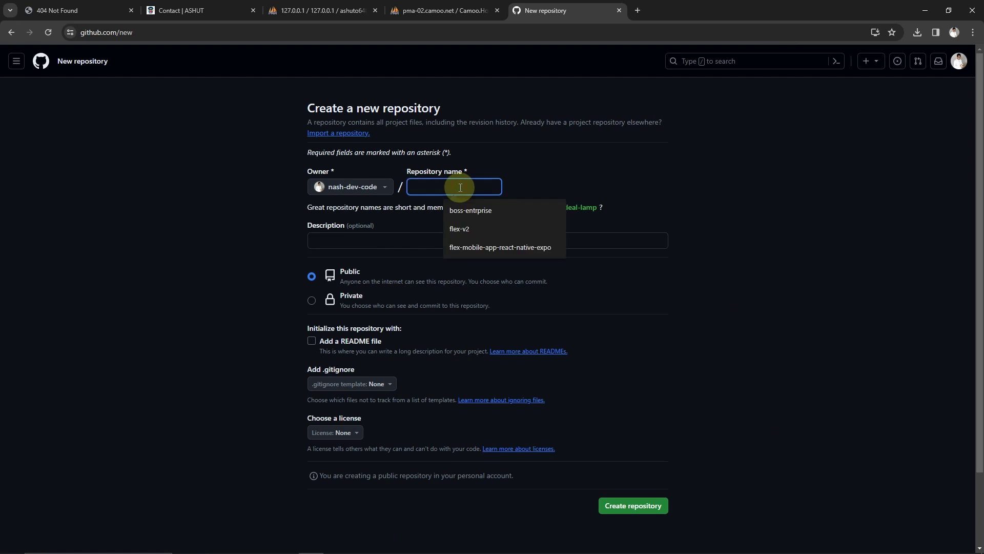
Name the new repository symfony_tuto_app
type("t")
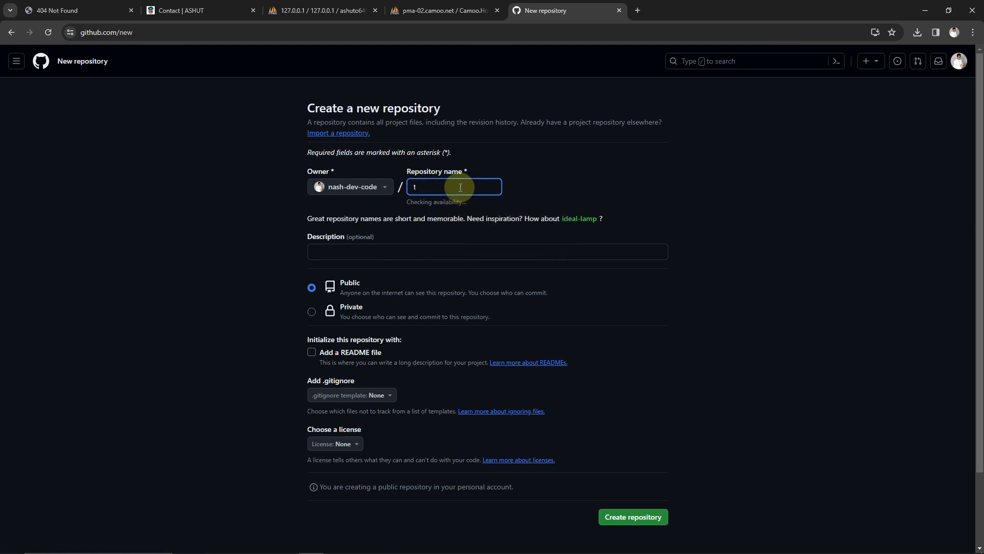
type("oto")
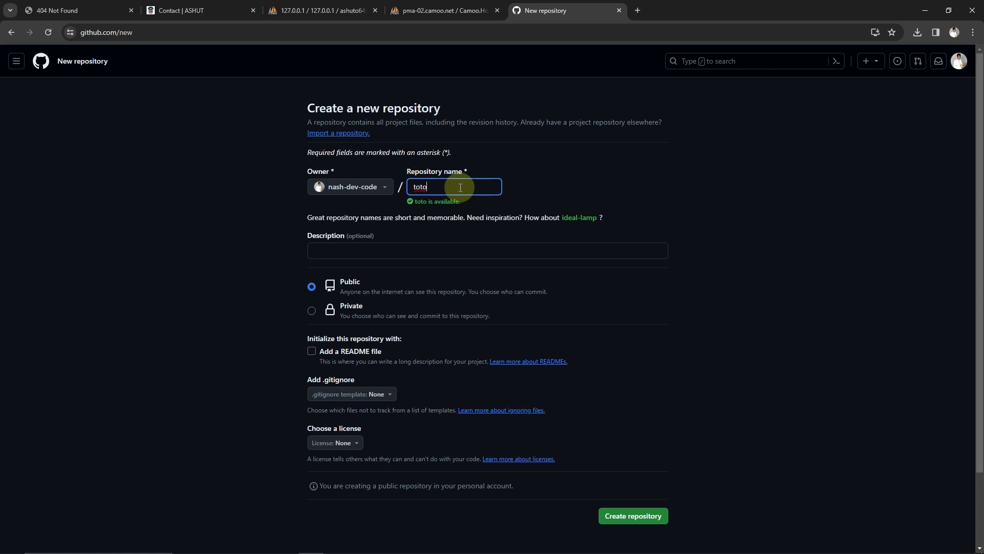
type("_her")
key("BackSpace")
key("BackSpace")
key("BackSpace")
key("BackSpace")
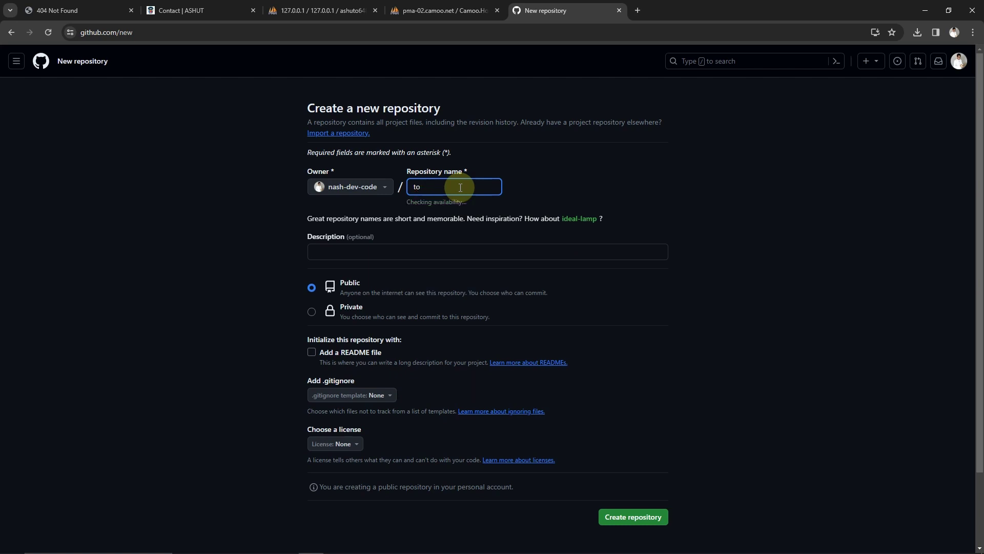
key("BackSpace")
key("BackSpace")
type("symfony")
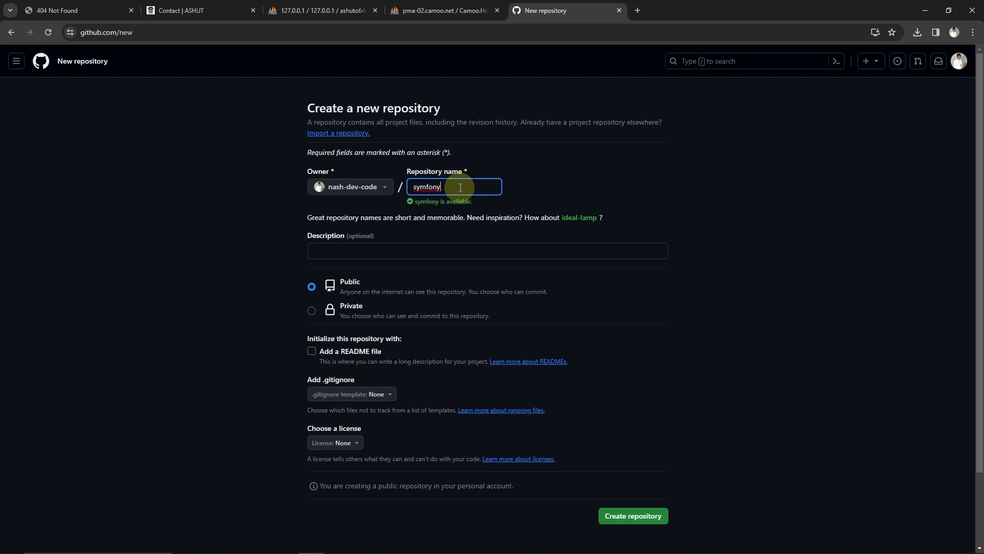
type("_")
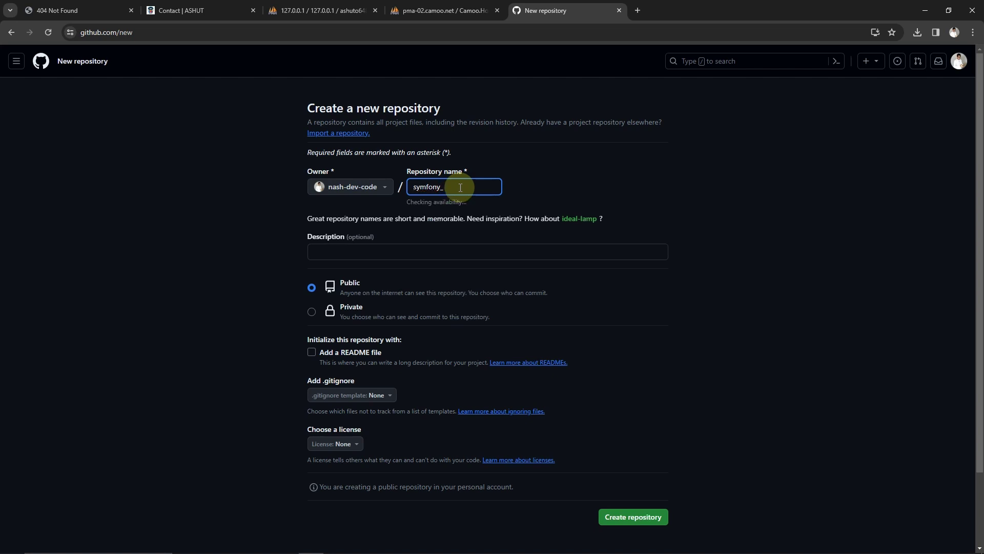
type("tuto_app")
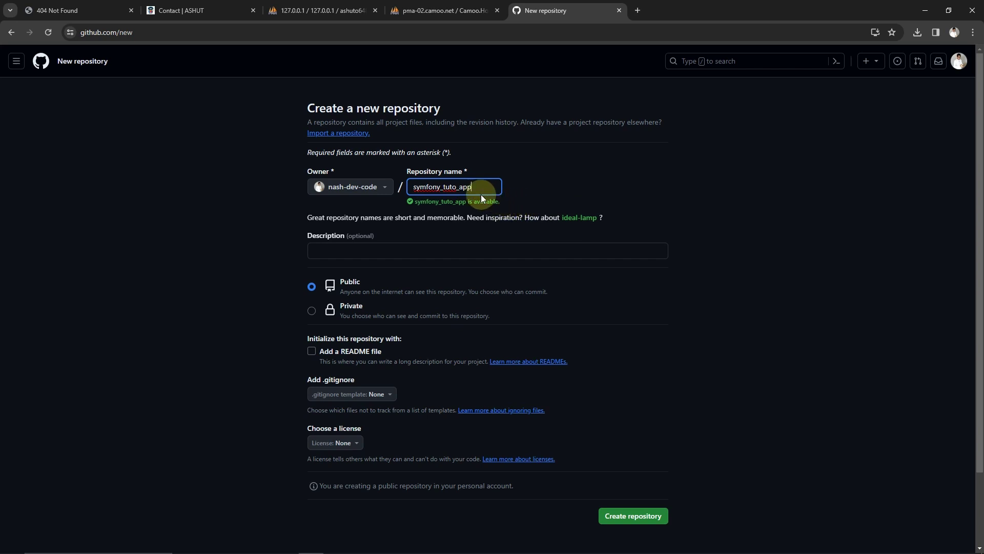
type("_")
key("BackSpace")
Set the repository visibility to Private and create it
left_click(312, 311)
scroll(443, 283, "down", 2)
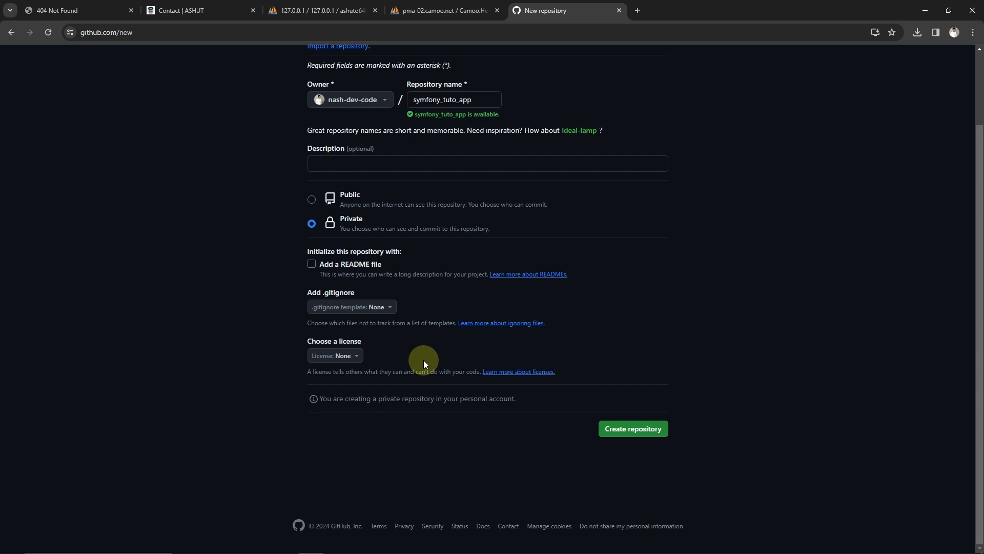
scroll(423, 360, "up", 2)
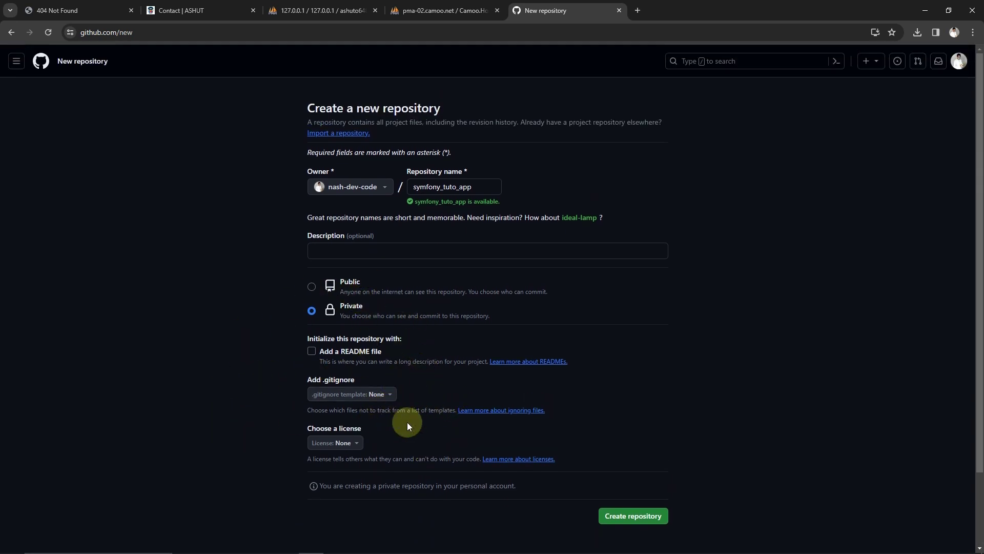
scroll(569, 406, "down", 2)
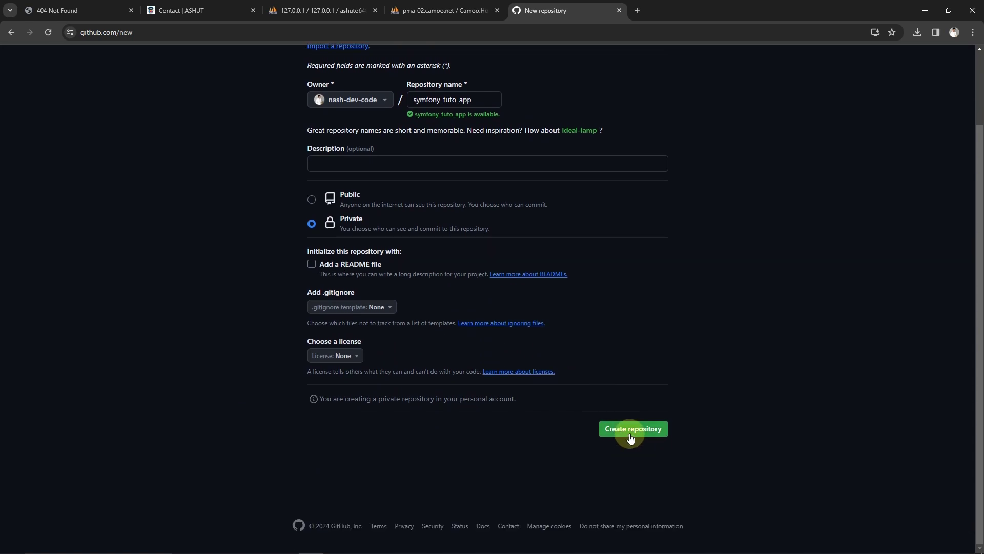
left_click(631, 433)
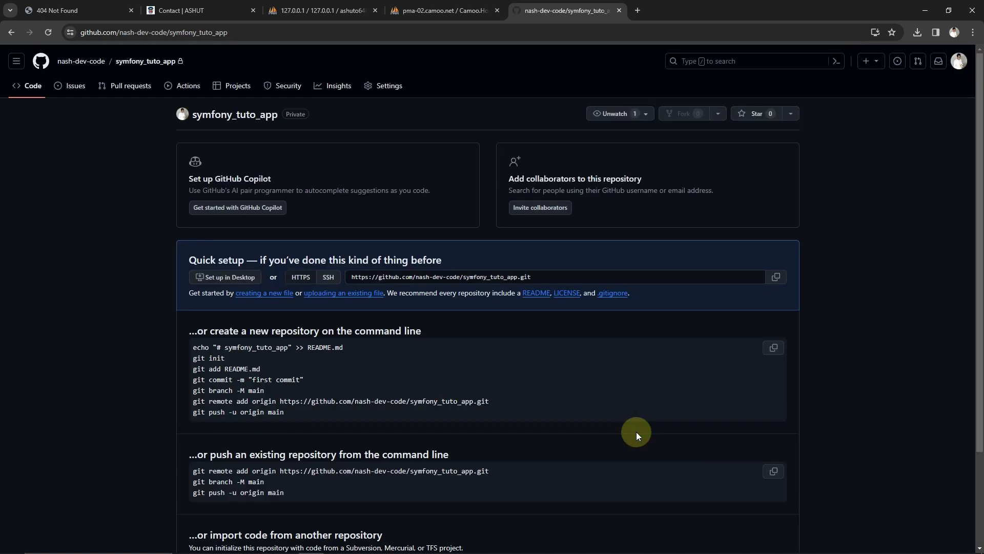
Select the git remote add origin line under 'push an existing repository', then return to PhpStorm
scroll(400, 229, "down", 3)
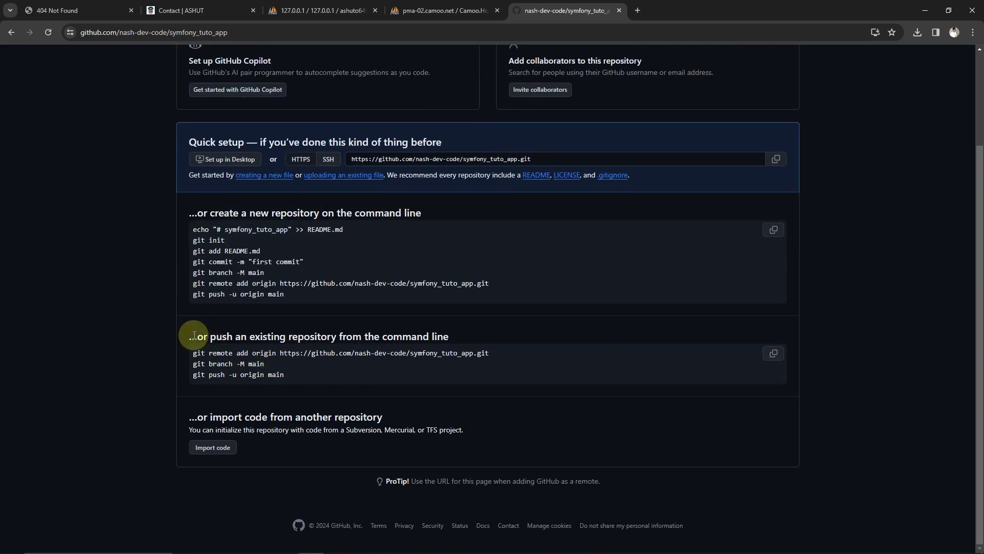
left_click_drag(196, 339, 392, 334)
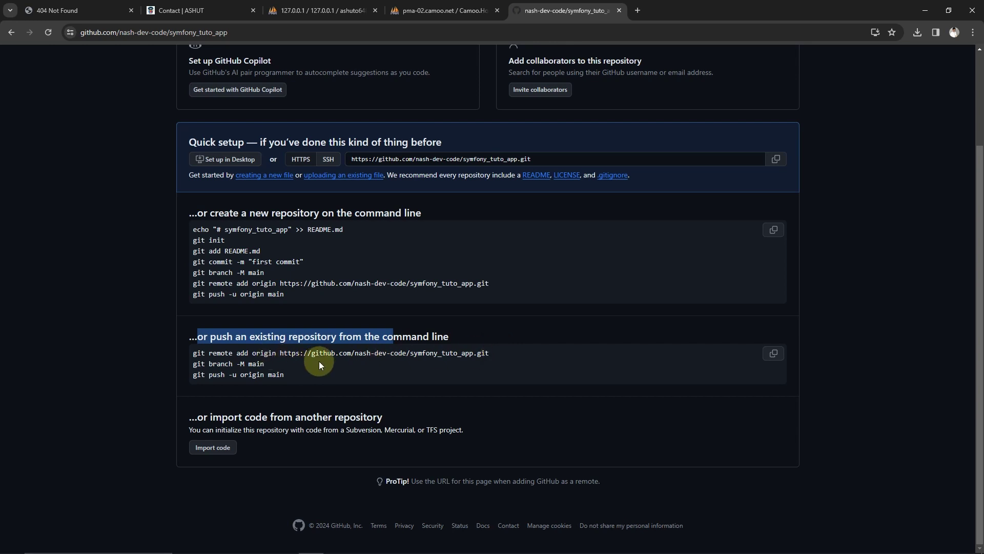
left_click(294, 362)
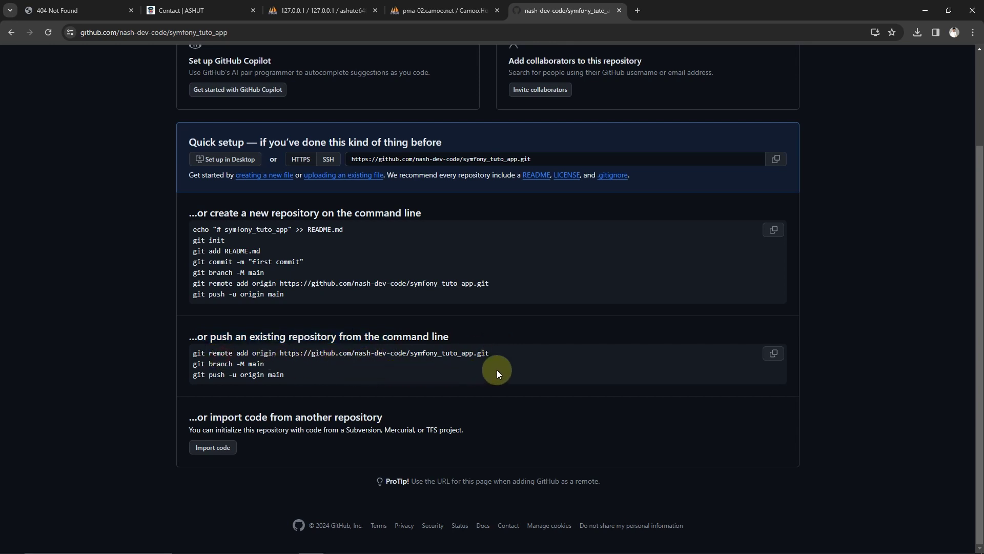
left_click_drag(486, 356, 194, 358)
key("ctrl+c")
mouse_move(361, 548)
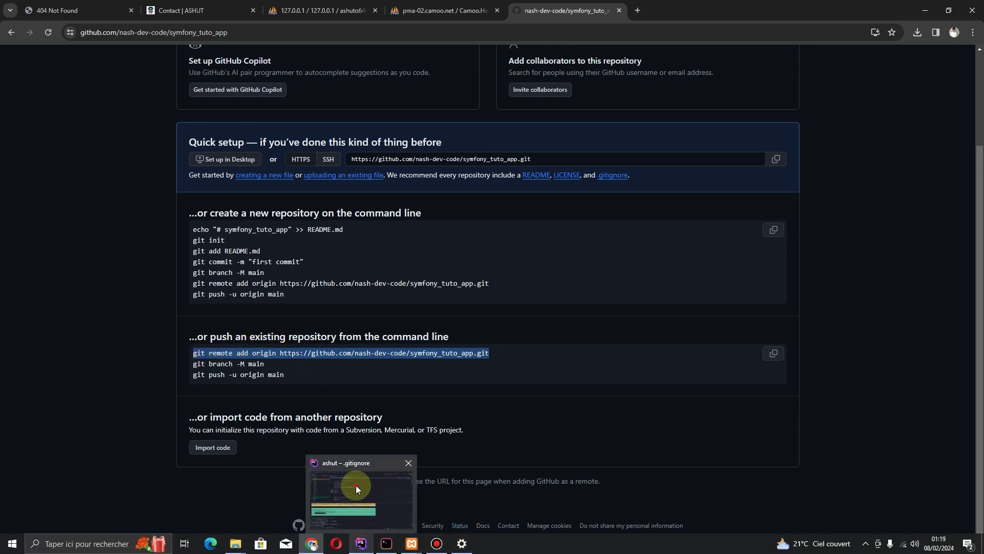
left_click(355, 485)
Paste and run the git remote add origin command in the terminal; it fails because origin already exists
left_click(122, 515)
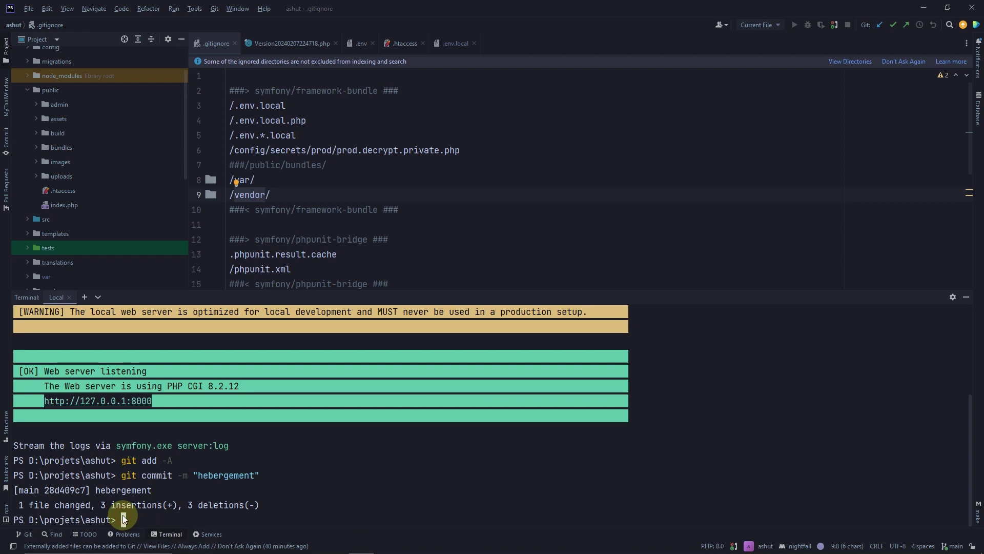
key("ctrl+v")
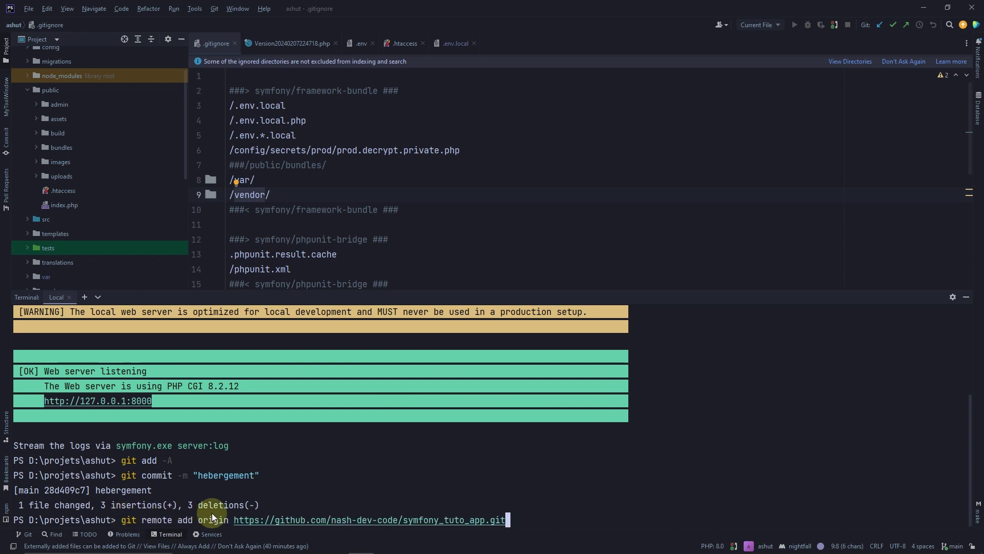
key("Return")
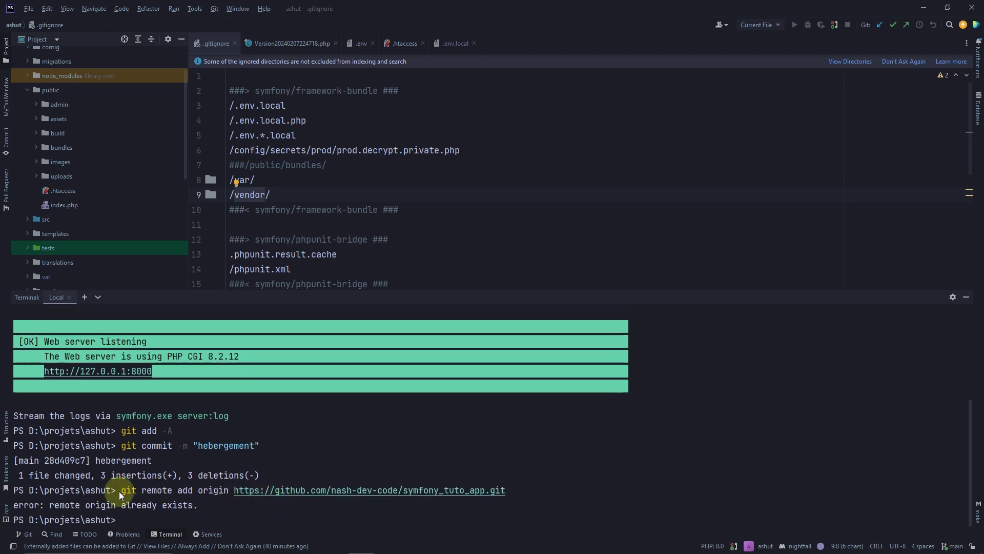
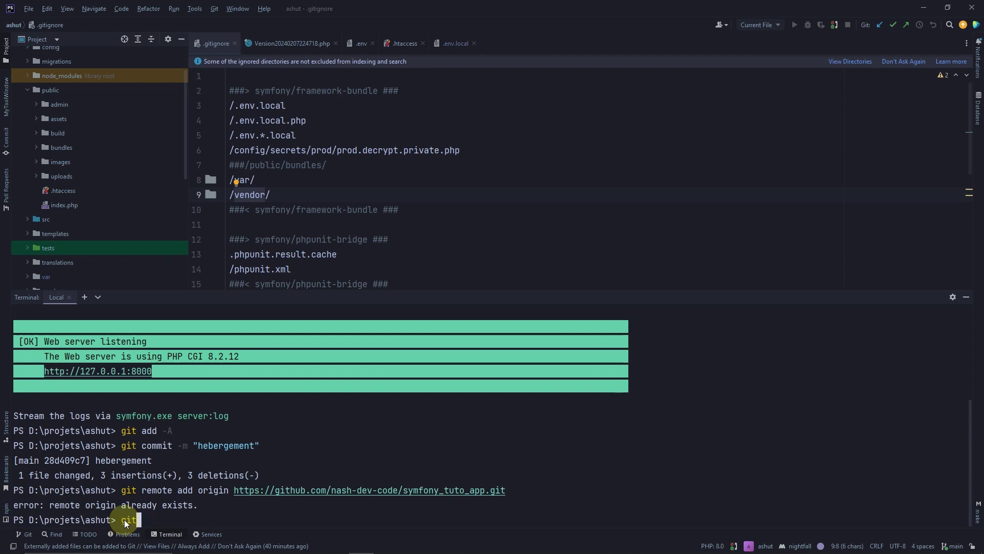
Remove the old origin remote and re-add origin with the GitHub symfony_tuto_app URL
type("remote remove origin")
key("Return")
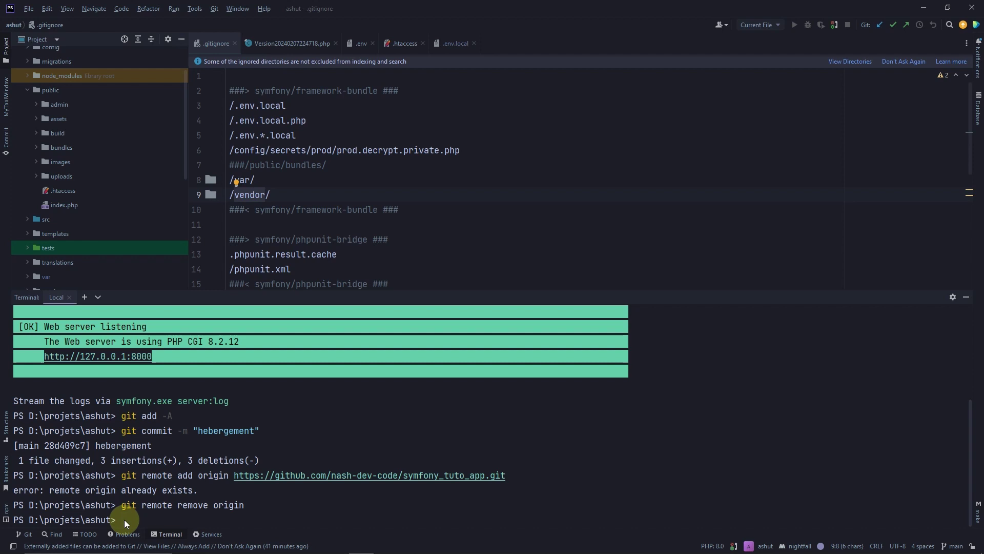
key("Up")
key("Up")
key("Return")
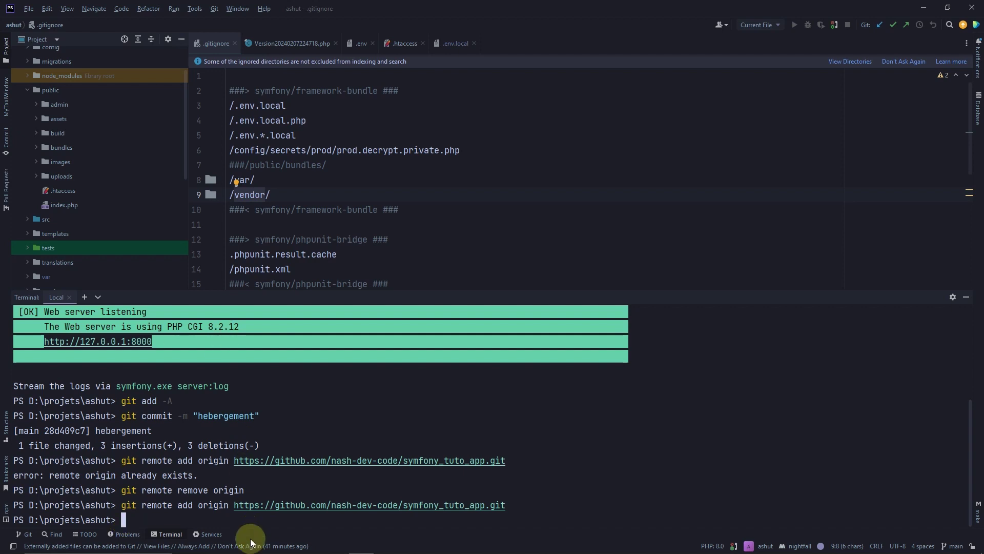
left_click(321, 545)
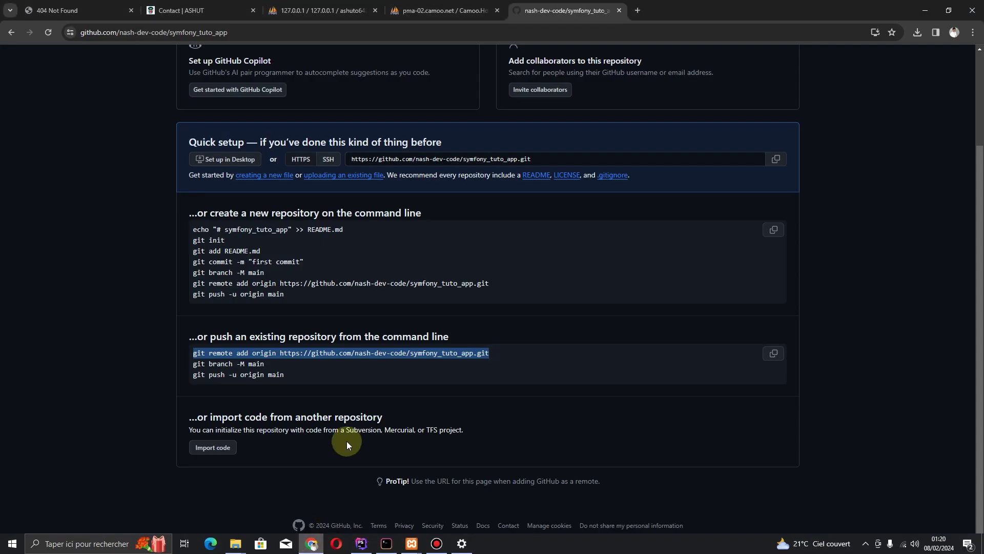
Copy git branch -M main from GitHub's quick setup and run it in PhpStorm's terminal
left_click_drag(265, 364, 180, 363)
key("ctrl+c")
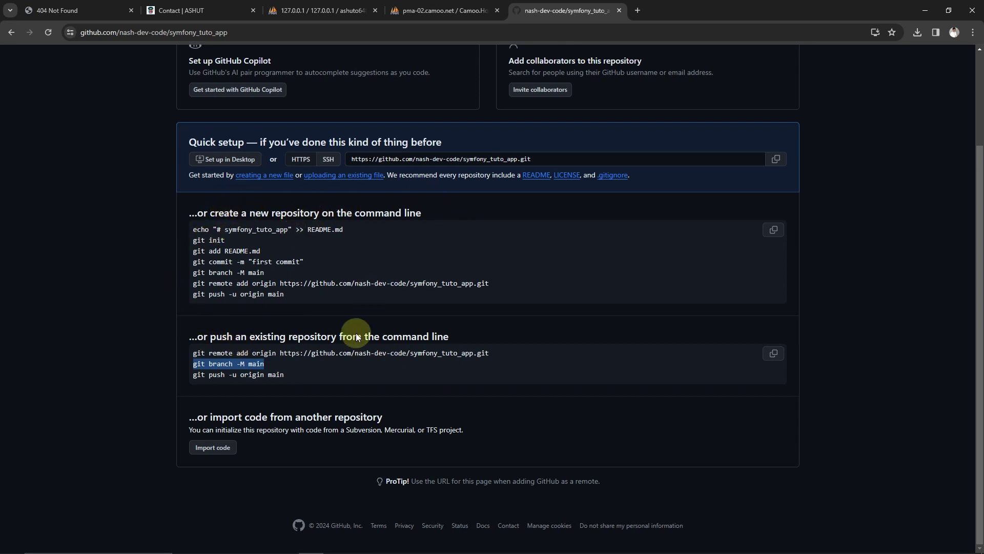
mouse_move(453, 528)
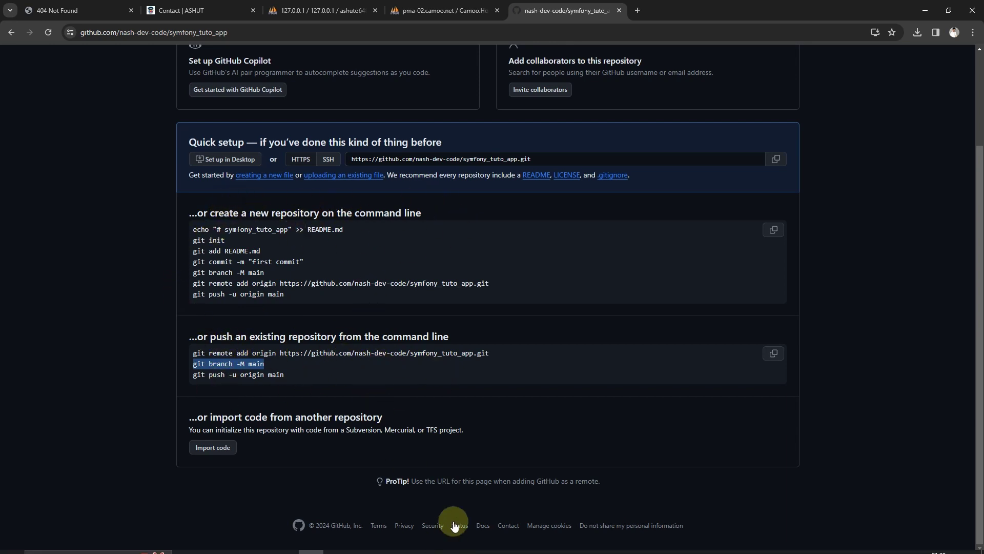
left_click(363, 543)
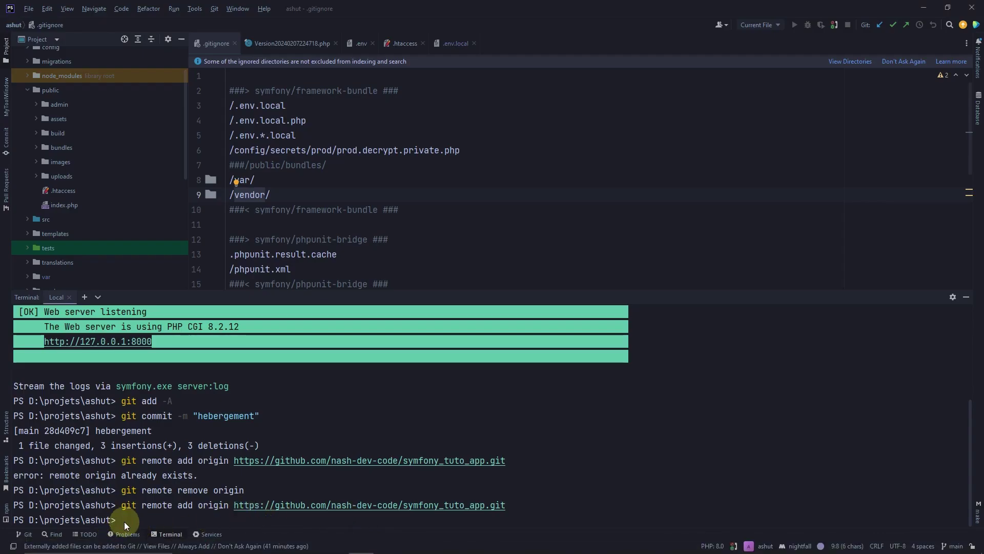
key("ctrl+v")
key("Return")
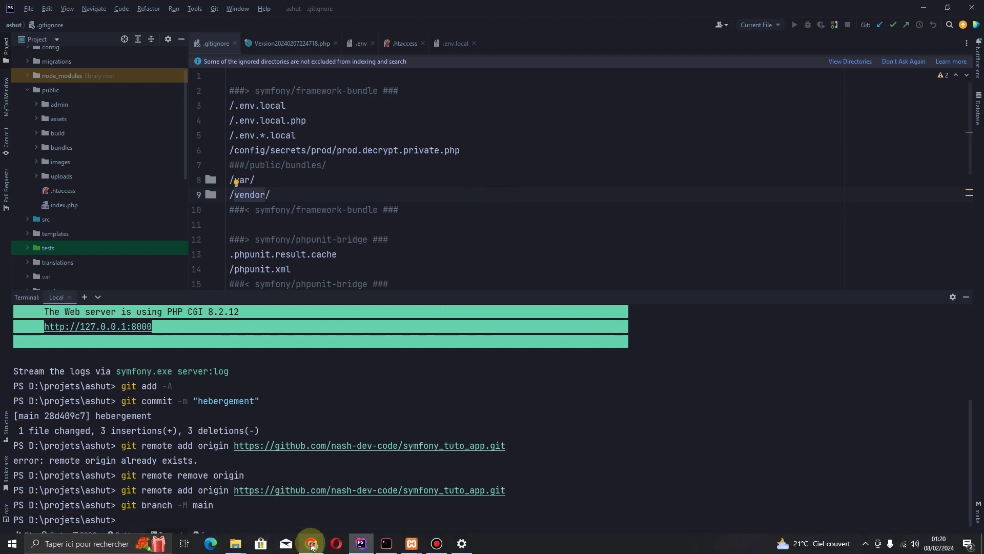
Copy and run git push -u origin main to push the project to symfony_tuto_app
left_click(312, 544)
left_click(294, 374)
left_click_drag(294, 375, 193, 375)
key("ctrl+c")
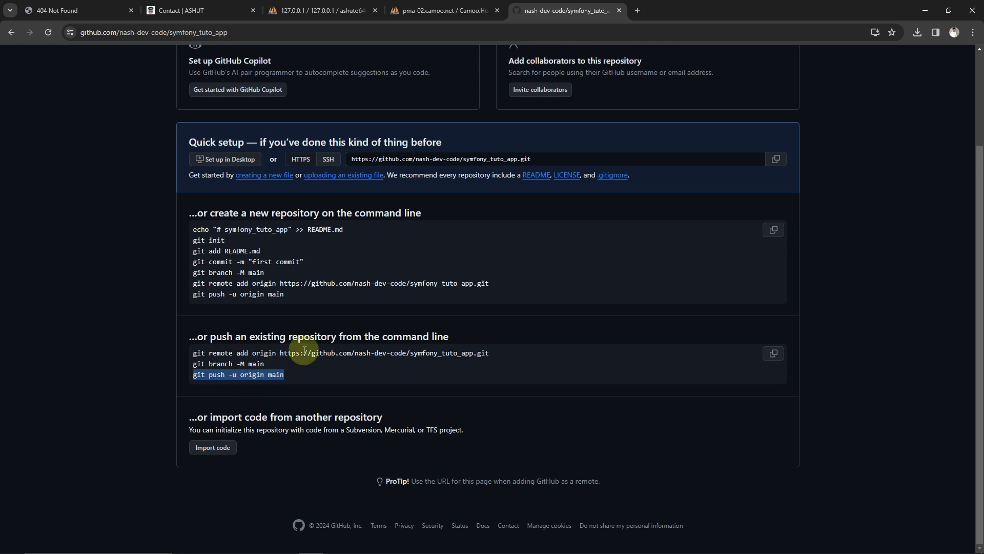
mouse_move(314, 550)
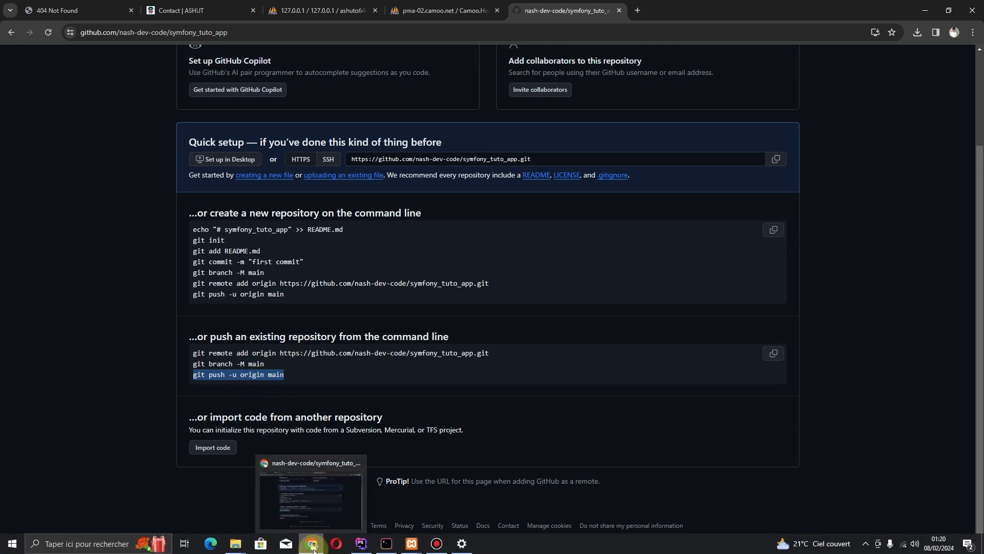
left_click(363, 546)
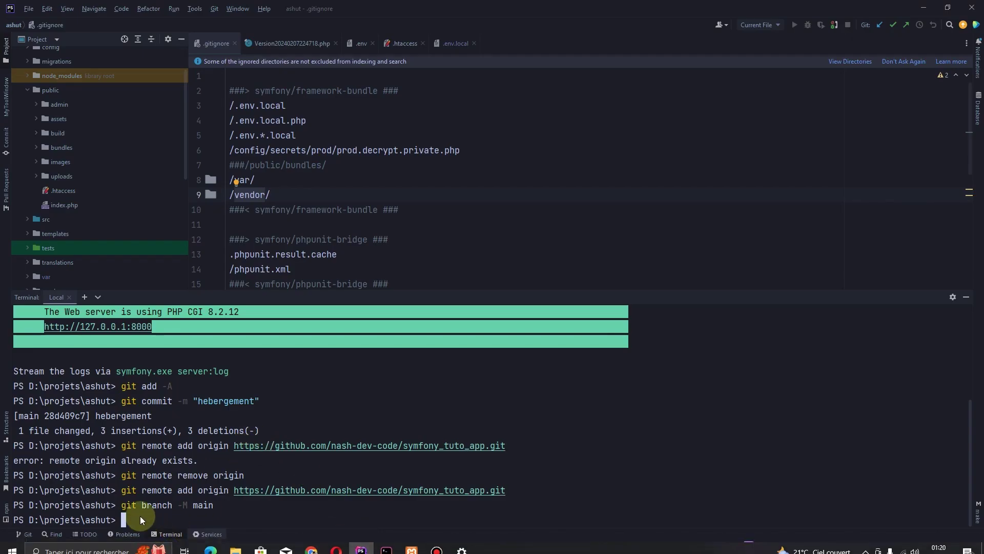
left_click(126, 517)
key("ctrl+v")
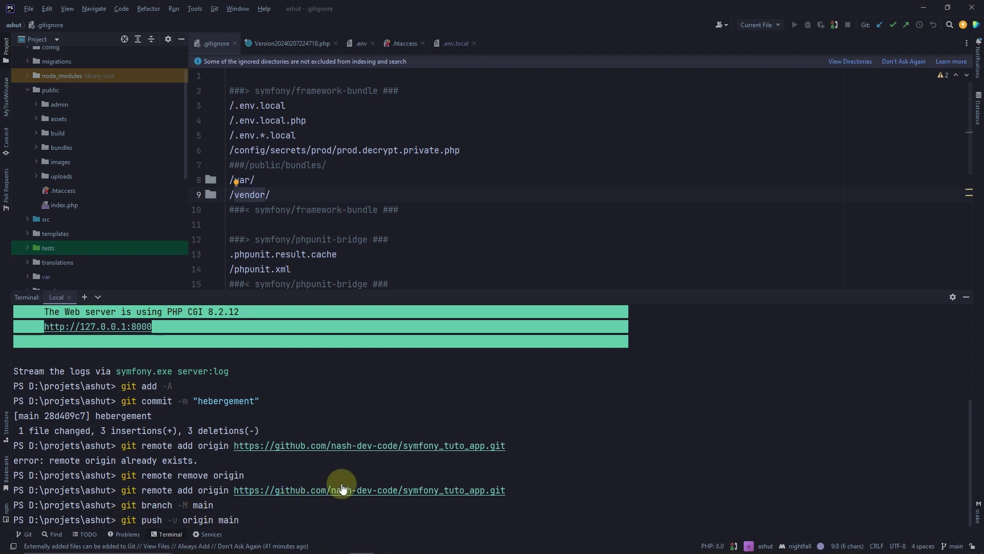
key("Return")
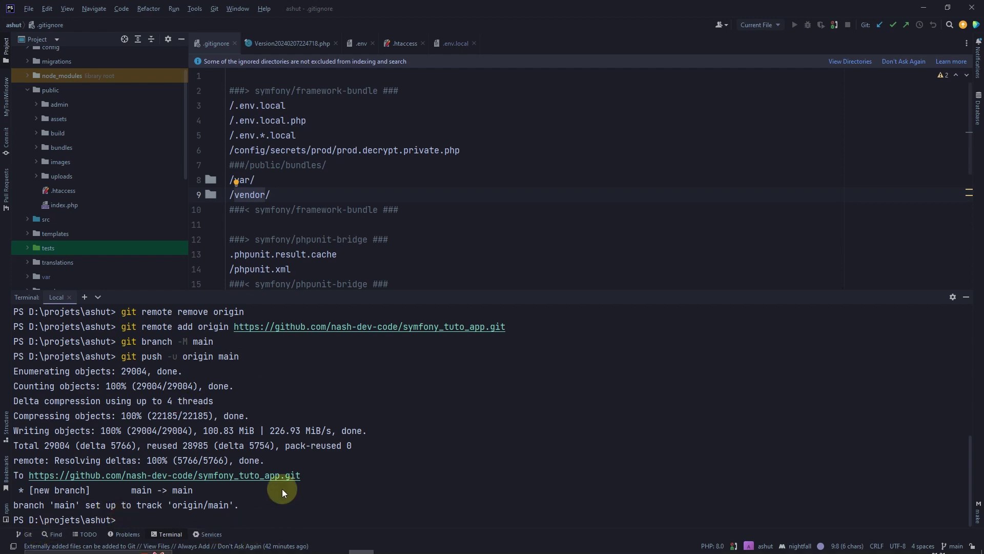
left_click(311, 544)
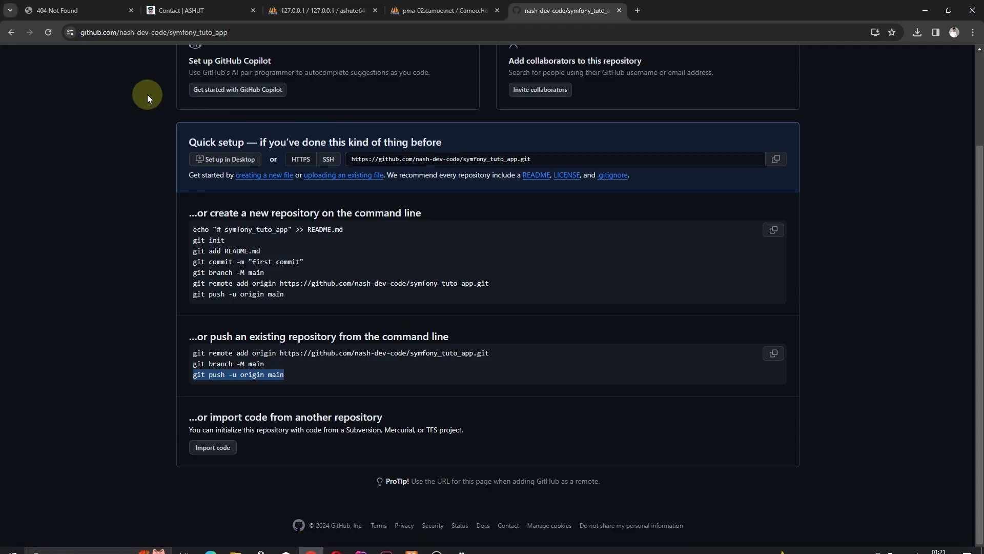
Reload the symfony_tuto_app page to show the pushed files and check the Code dropdown's clone URL
left_click(47, 32)
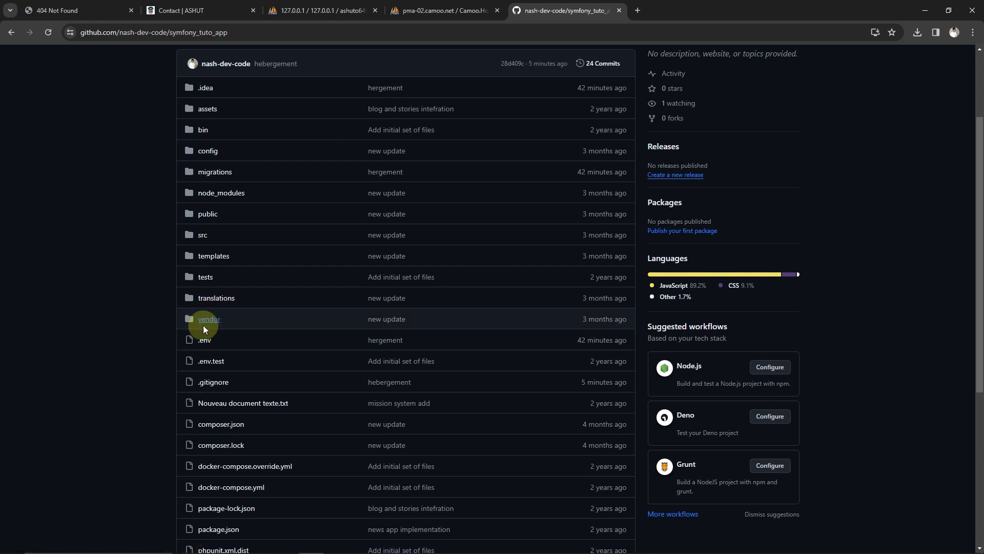
scroll(200, 341, "up", 1)
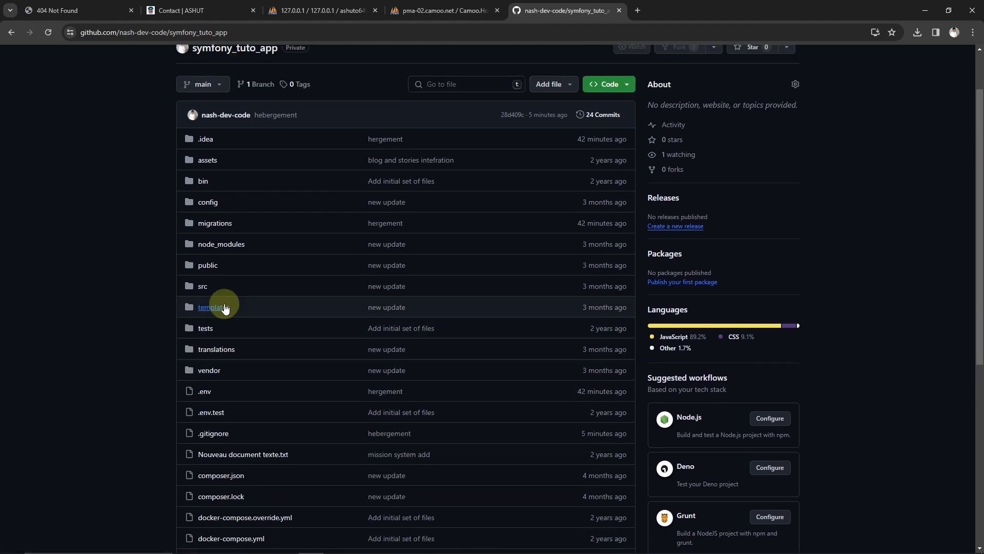
scroll(213, 253, "up", 2)
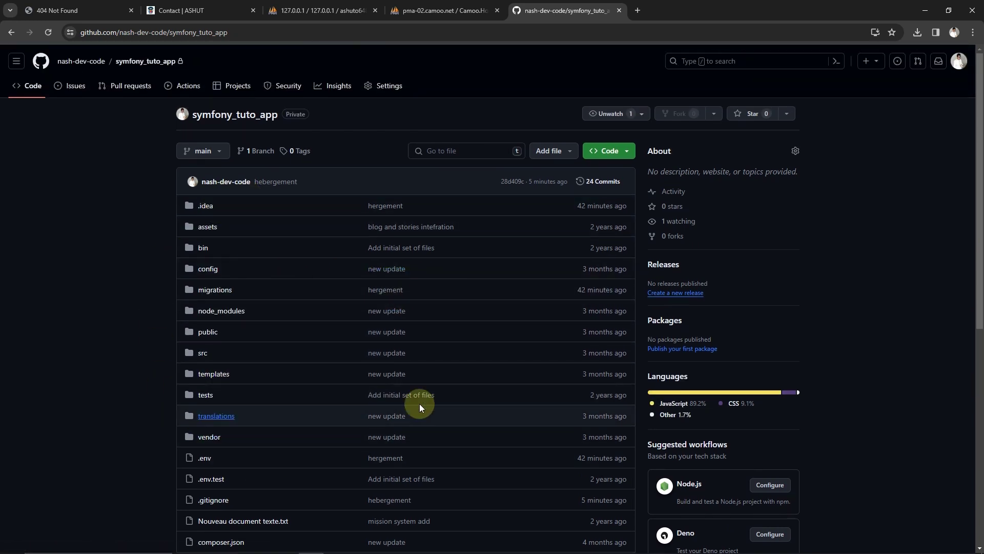
left_click(621, 149)
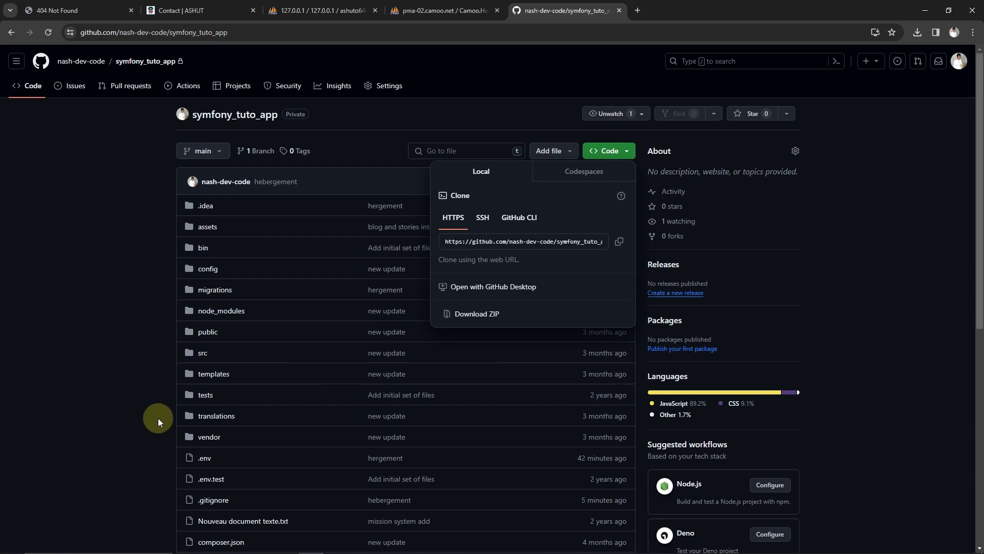
scroll(158, 417, "down", 4)
scroll(158, 417, "up", 4)
left_click(98, 374)
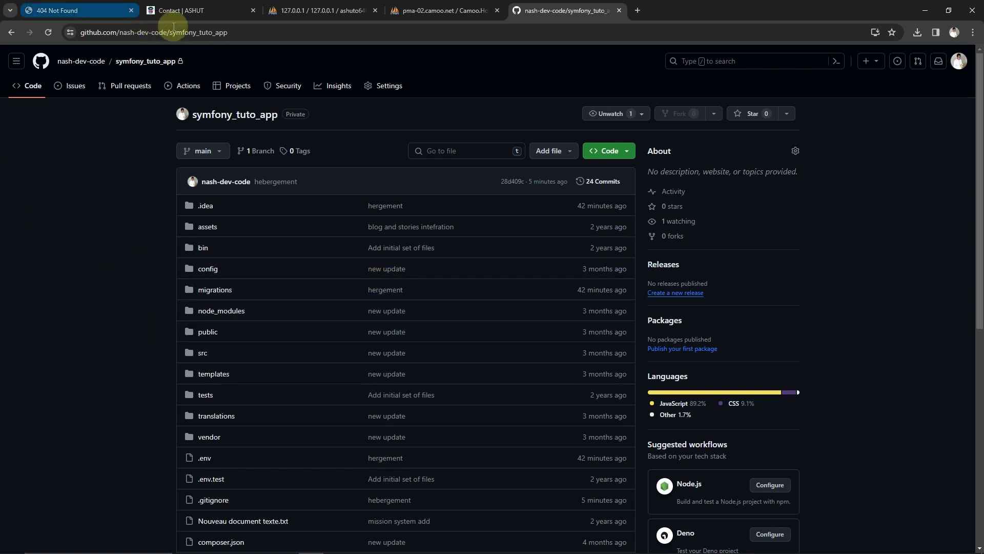
Go back three pages in the phpMyAdmin tab
left_click(410, 10)
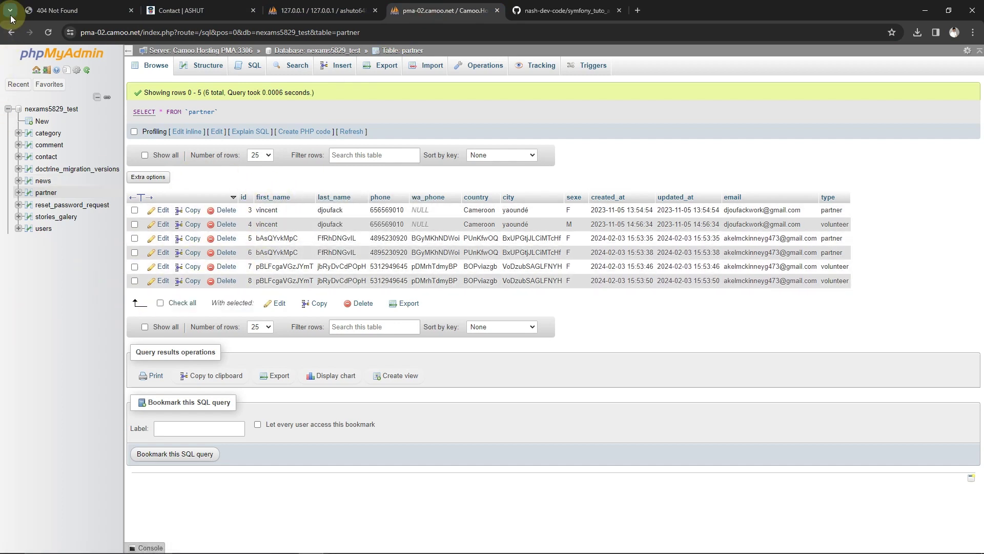
left_click(10, 32)
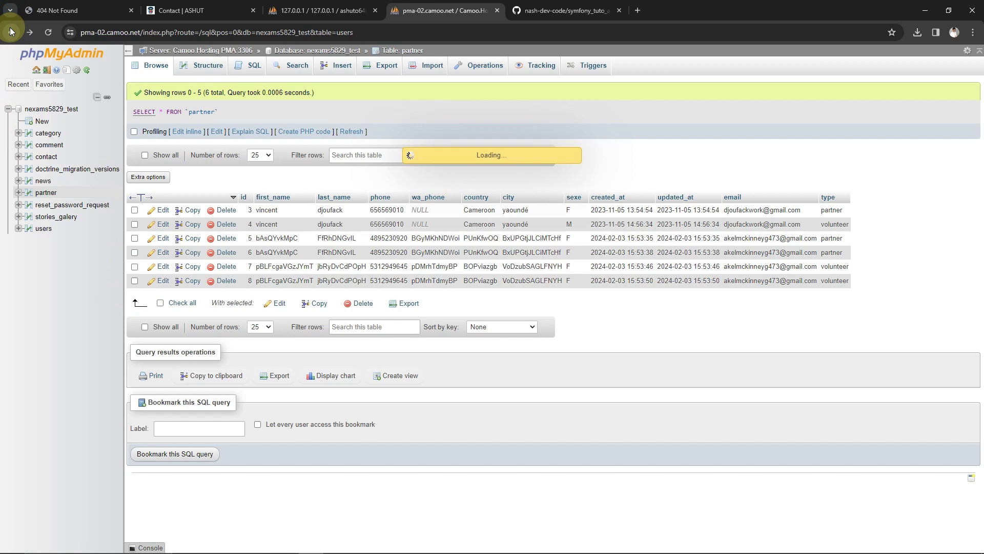
left_click(11, 33)
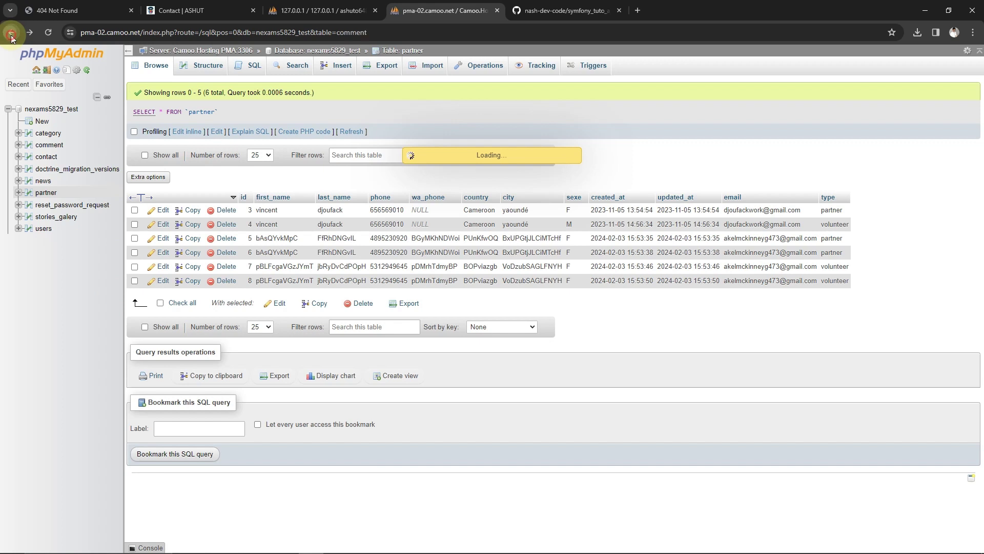
left_click(11, 34)
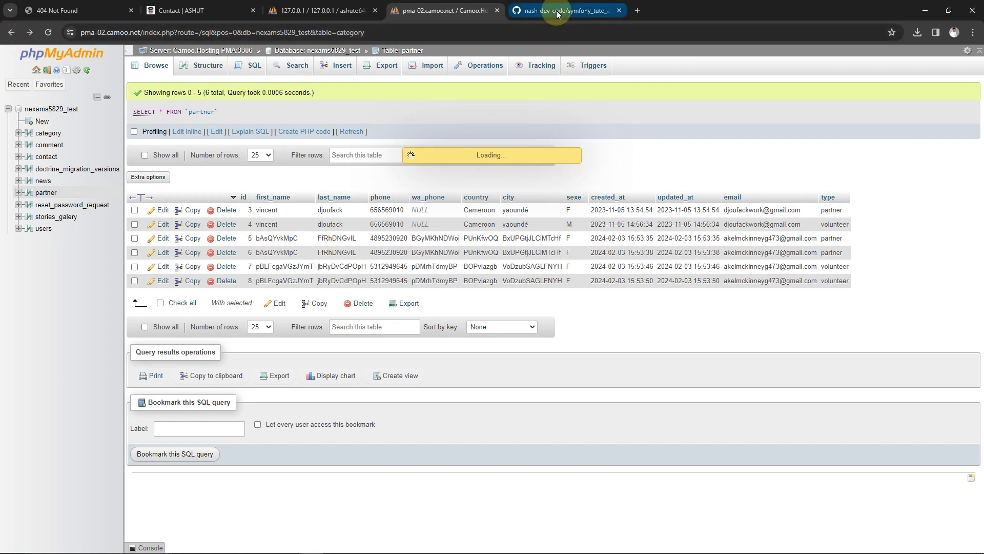
Load camoo.hosting in a new browser tab
left_click(638, 10)
left_click(407, 32)
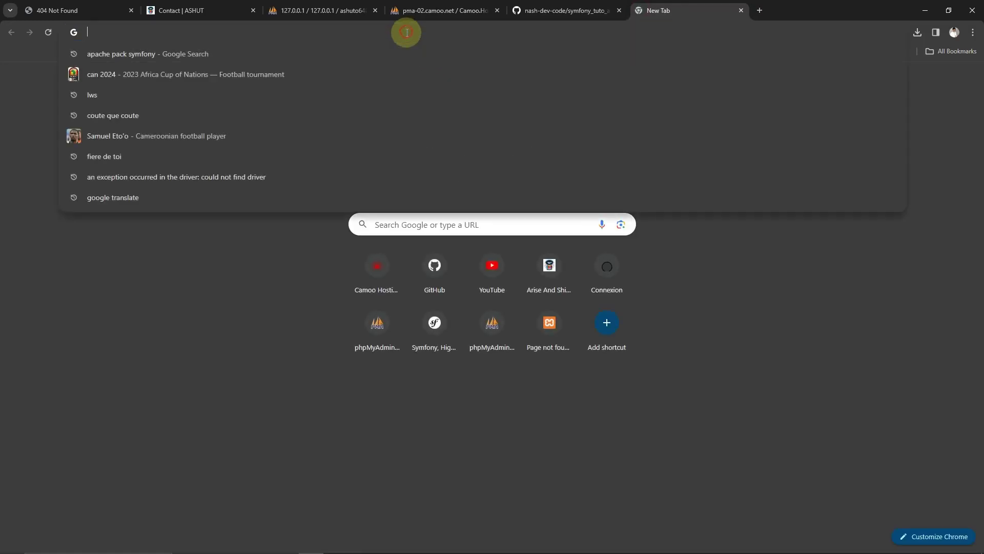
type("camoo.hosting")
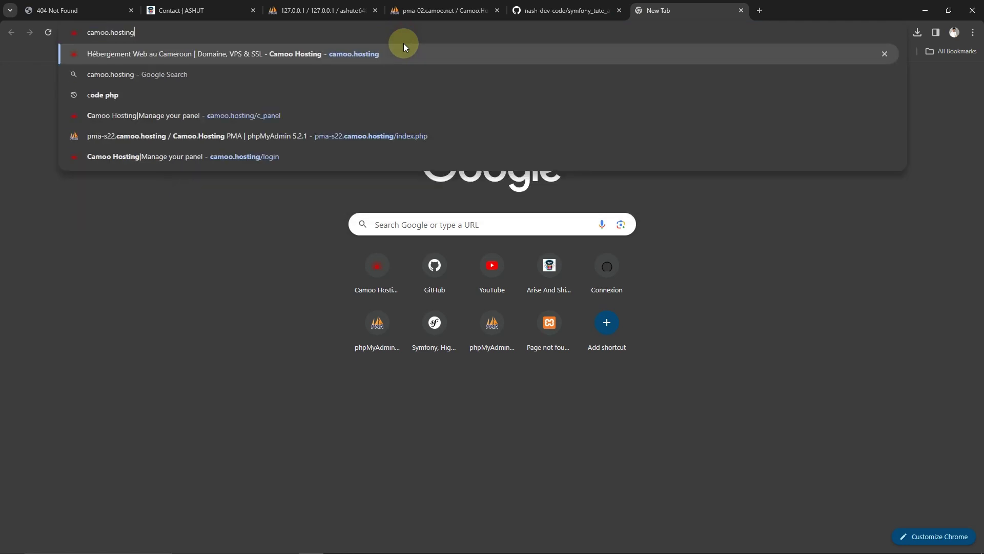
key("Return")
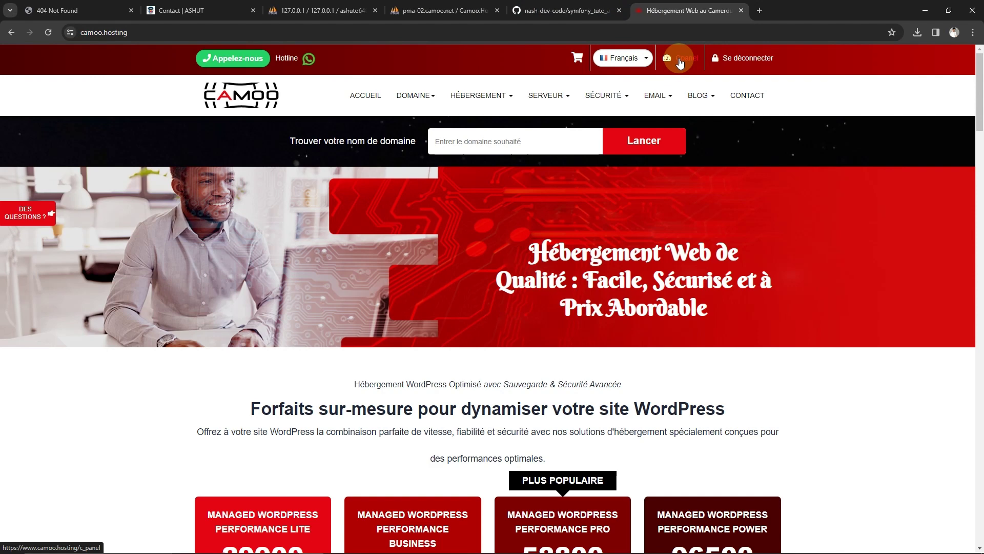
Enter the Camoo Hosting client panel and go to SSH / SFTP under Pour Expert
left_click(679, 60)
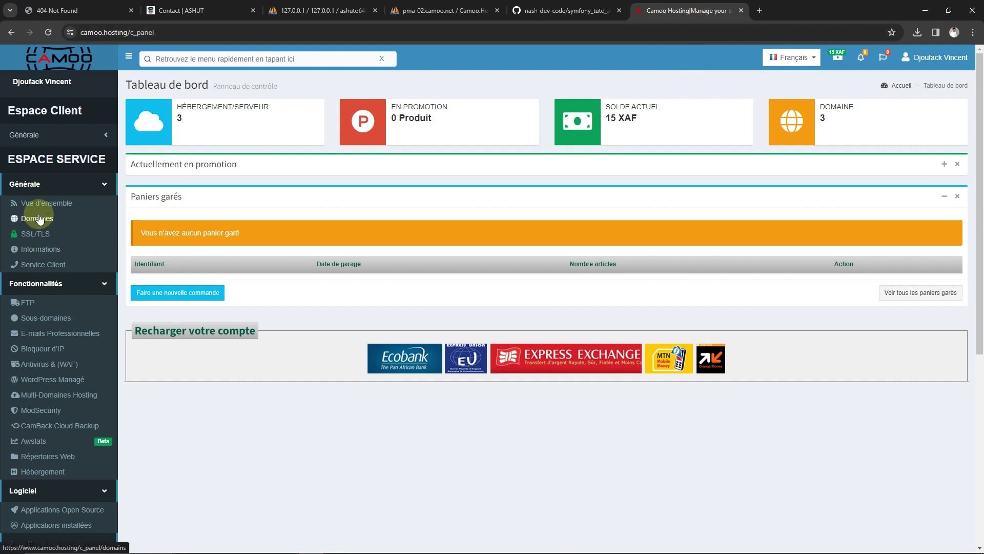
scroll(39, 221, "down", 6)
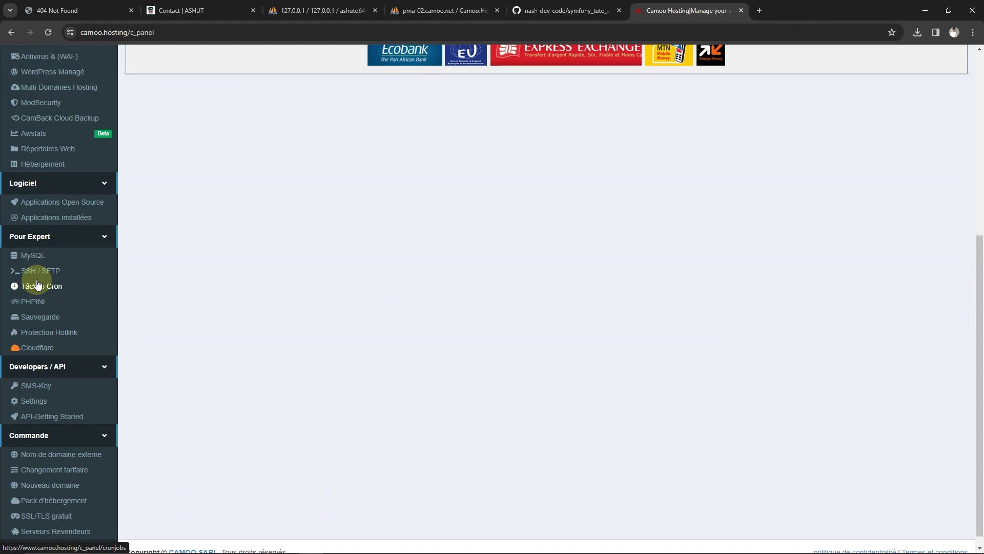
scroll(248, 307, "up", 6)
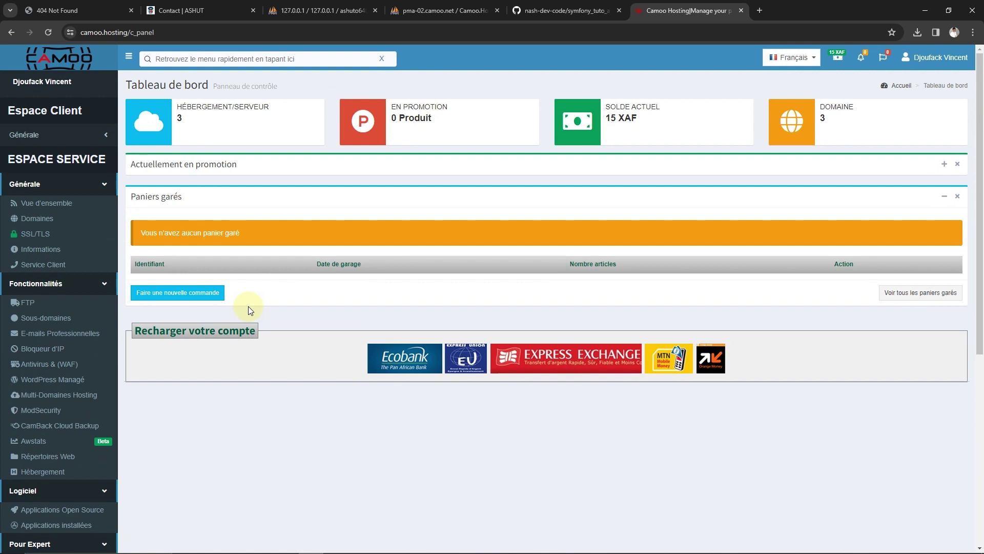
scroll(30, 421, "down", 1)
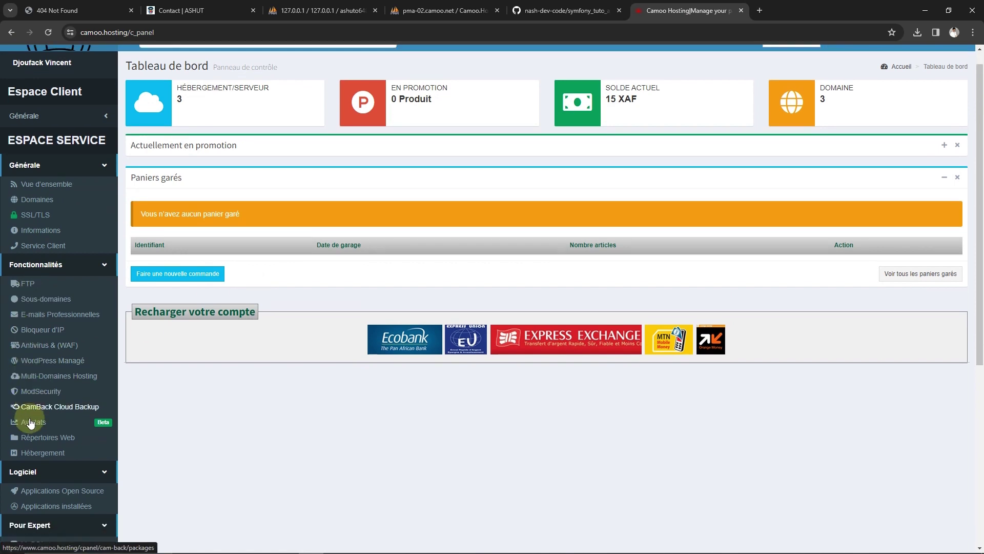
scroll(31, 421, "down", 2)
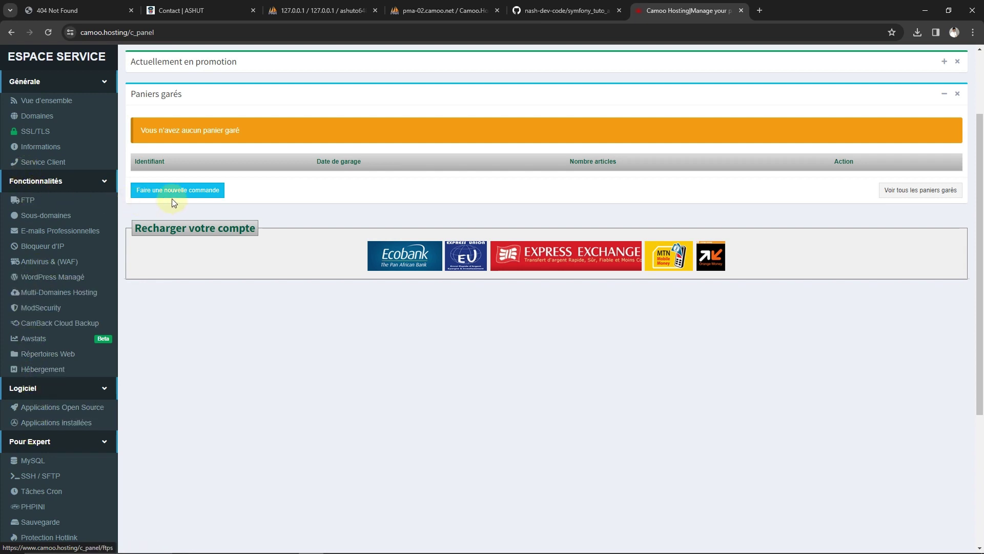
scroll(41, 379, "down", 2)
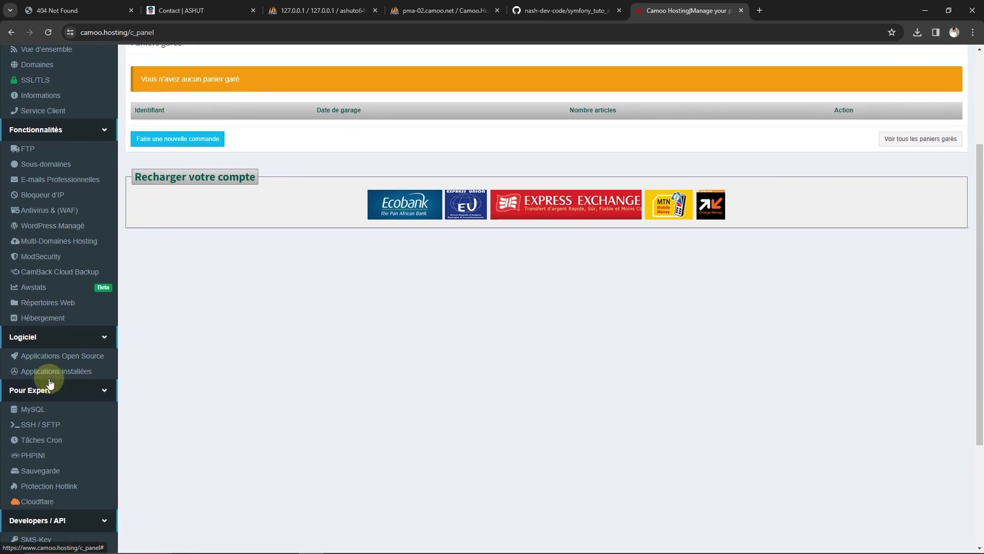
left_click(41, 376)
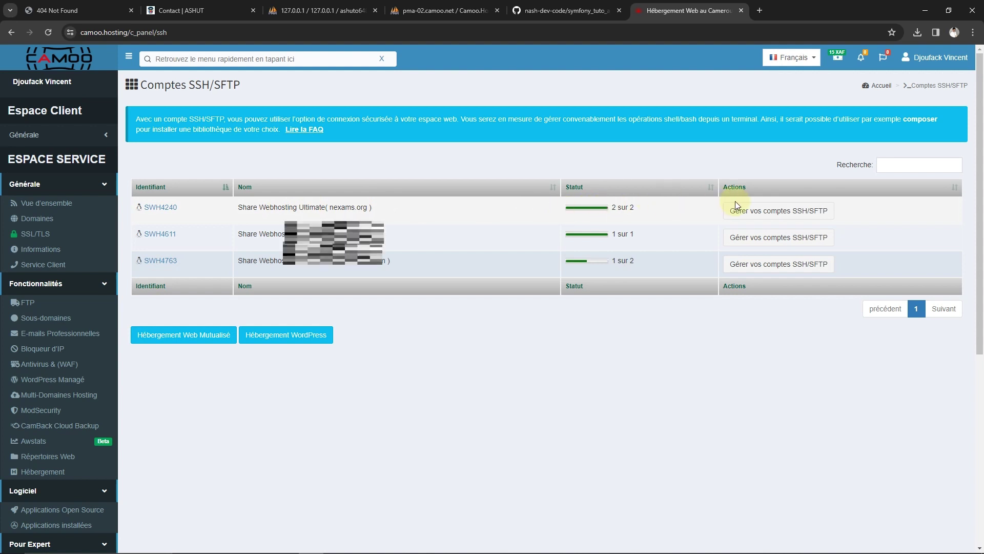
Copy the username from the nexams.org package's default SSH account details
left_click(763, 211)
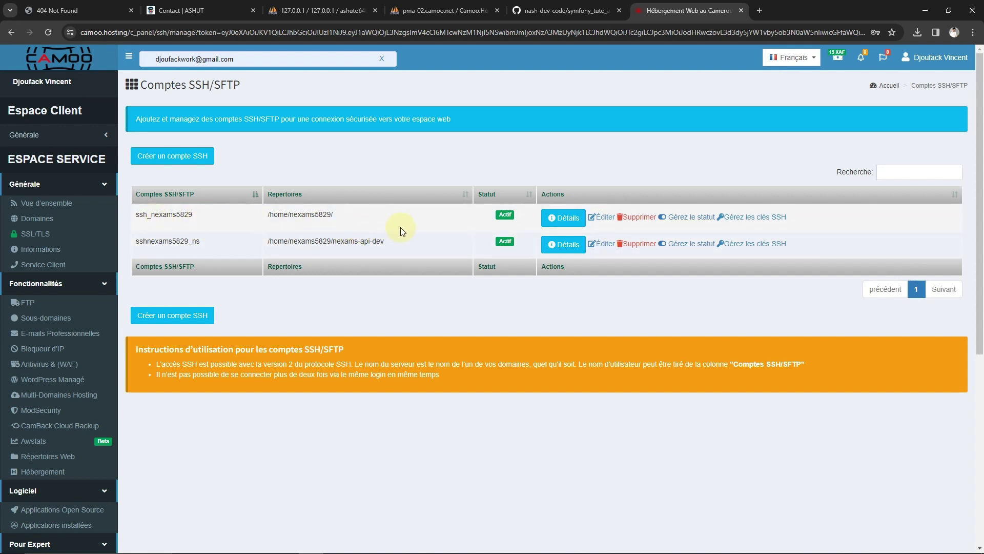
left_click(564, 217)
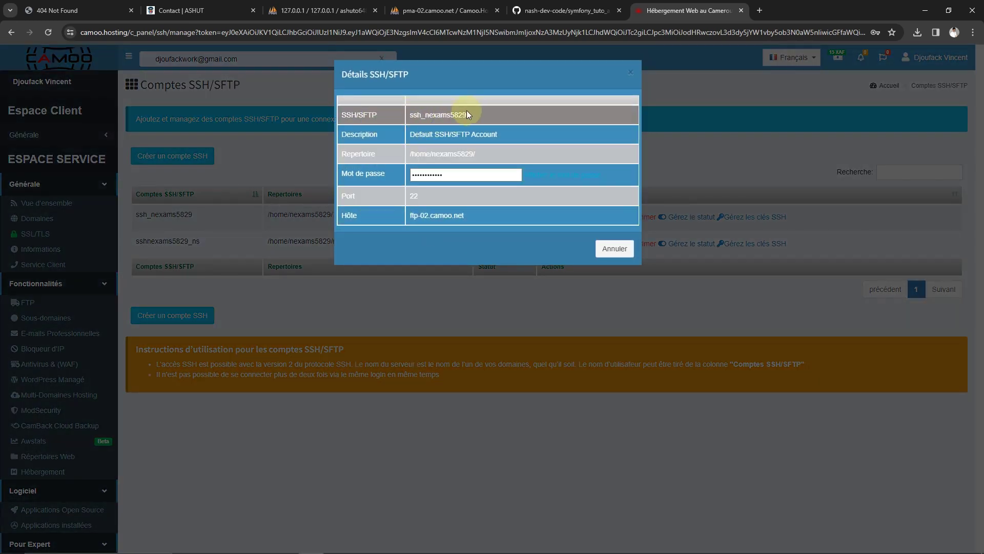
double_click(427, 116)
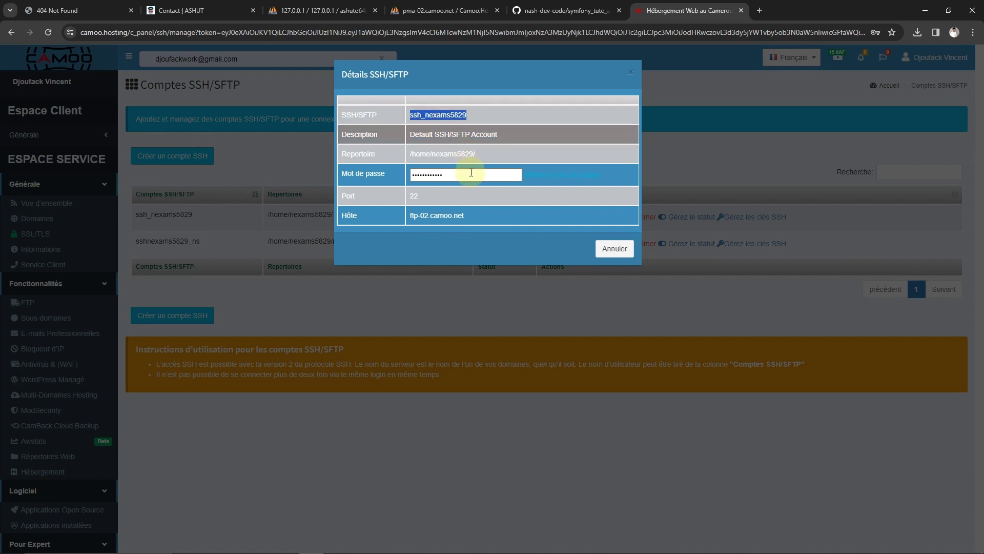
right_click(444, 114)
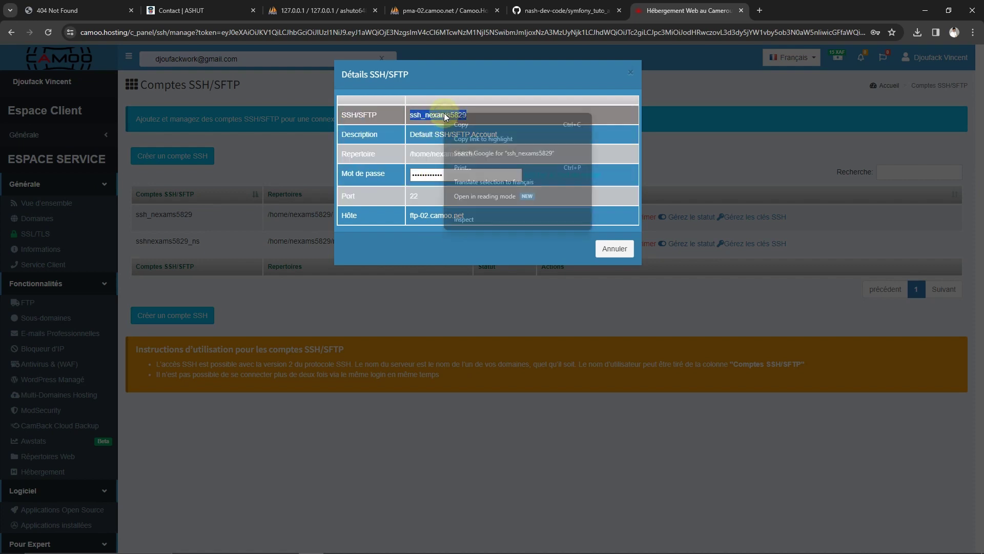
left_click(476, 124)
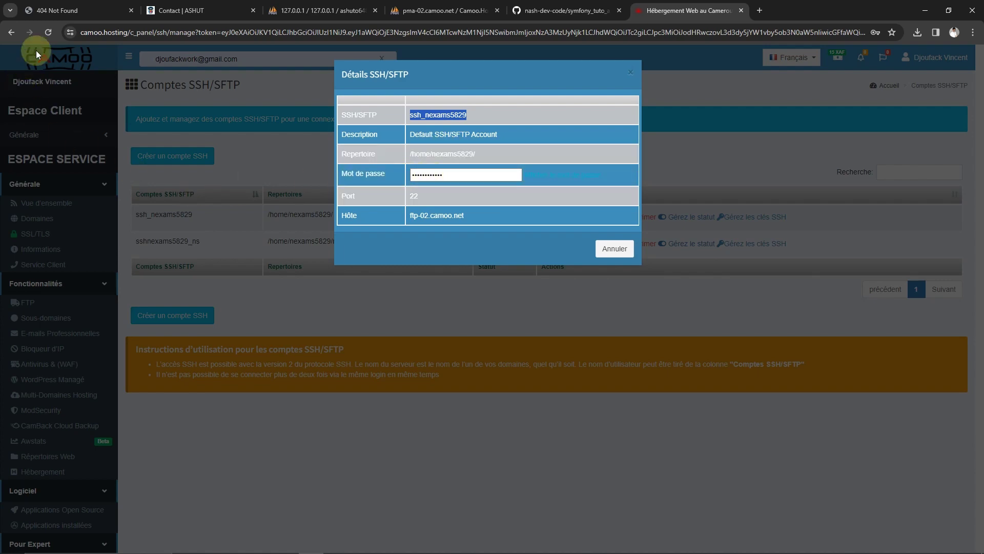
Select the domain in the test.nexams.org Not Found tab's address bar
left_click(57, 11)
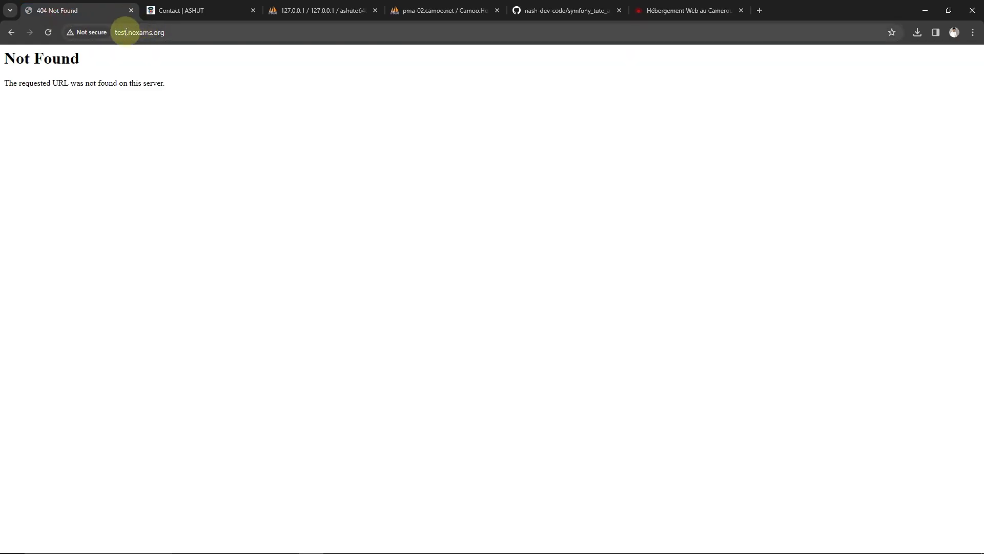
left_click(126, 32)
left_click_drag(127, 33, 191, 32)
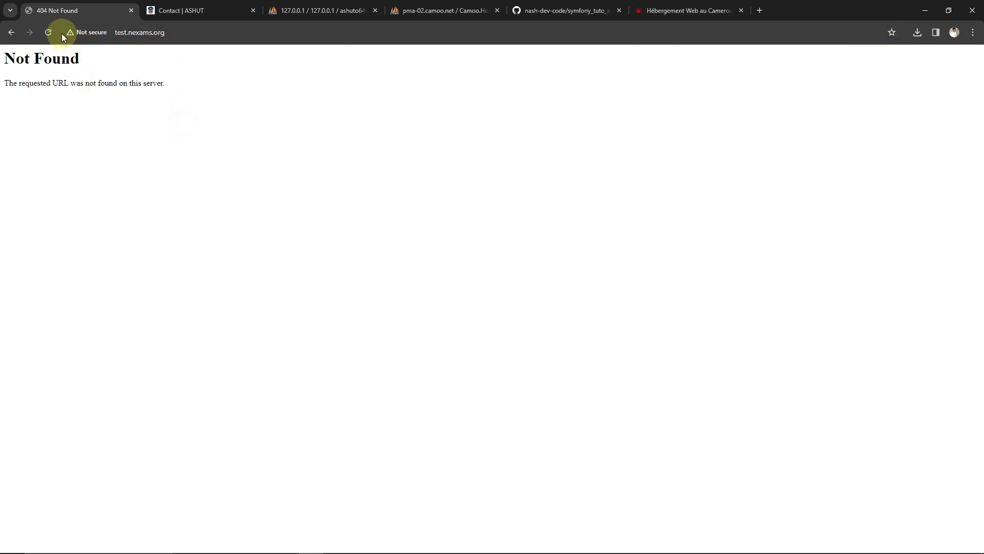
Reload test.nexams.org, which still shows Not Found, and return to PhpStorm
left_click(48, 33)
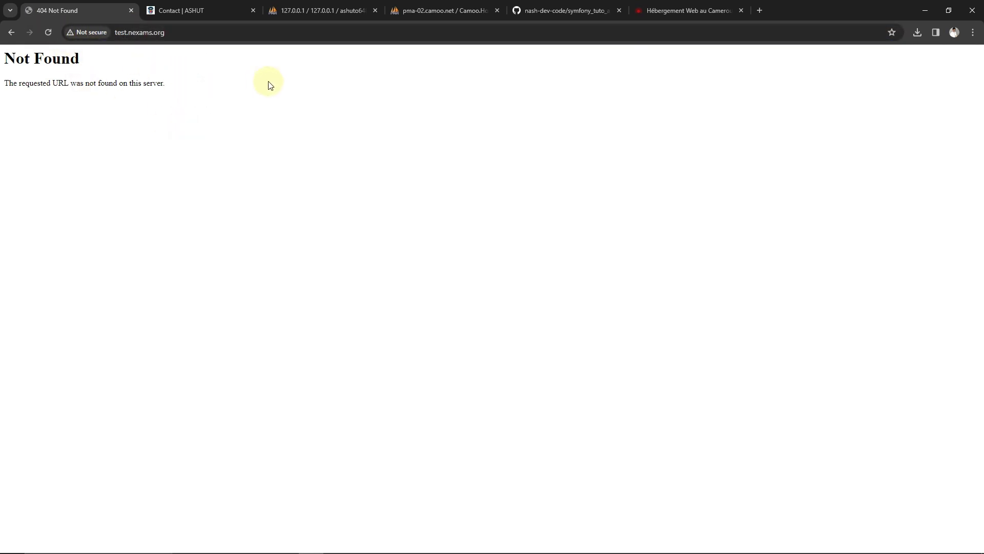
mouse_move(320, 546)
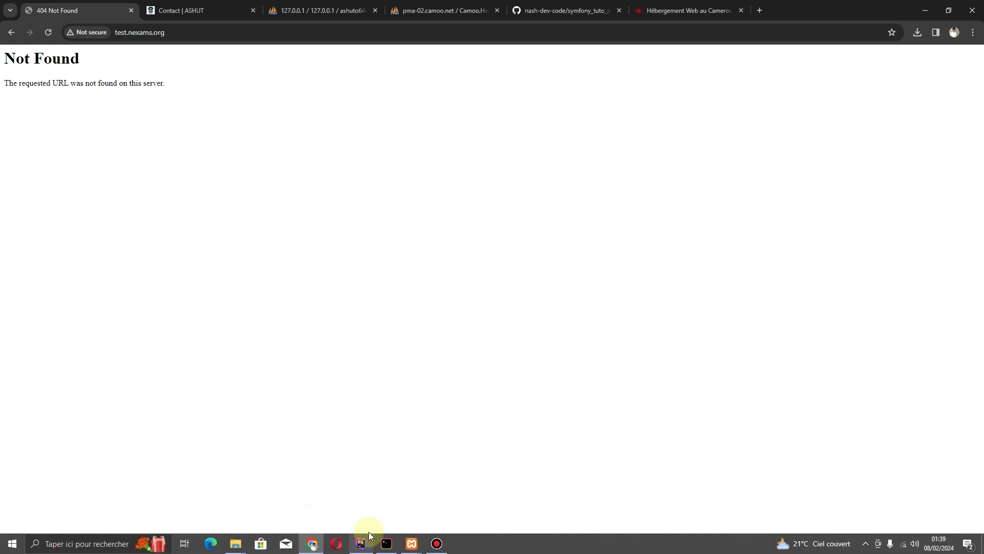
left_click(361, 543)
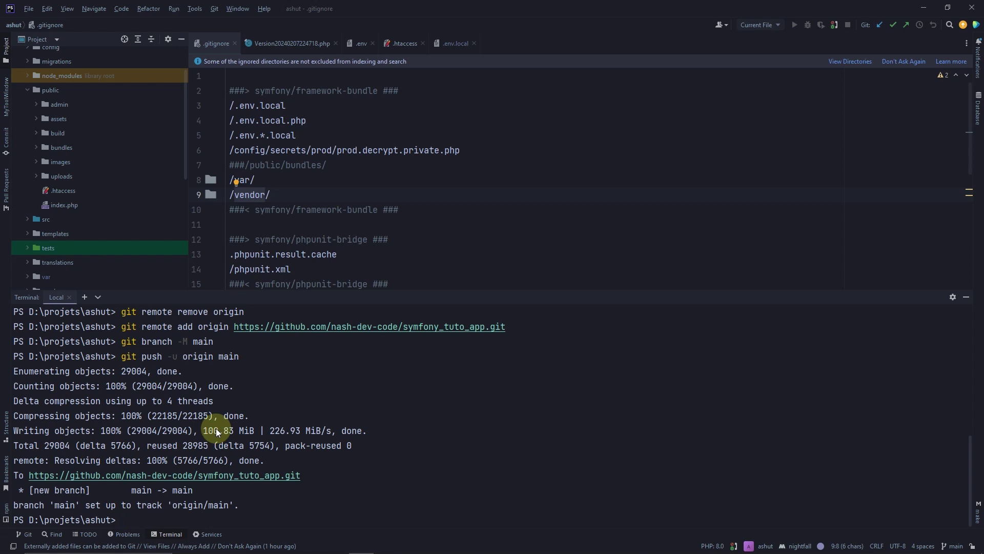
Begin an ssh command with the copied SSH username at the terminal prompt, without running it
scroll(217, 428, "up", 1)
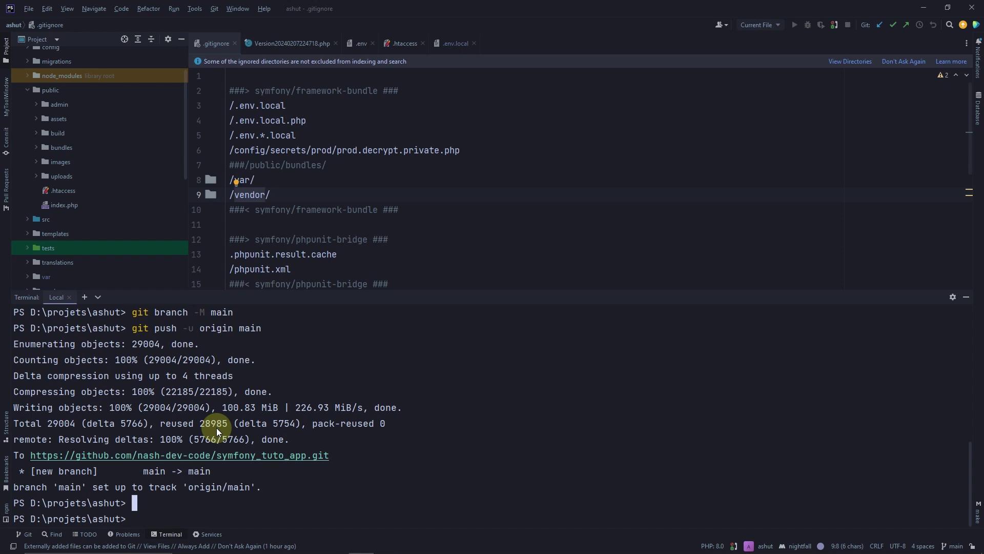
type("ssh nexams.org@")
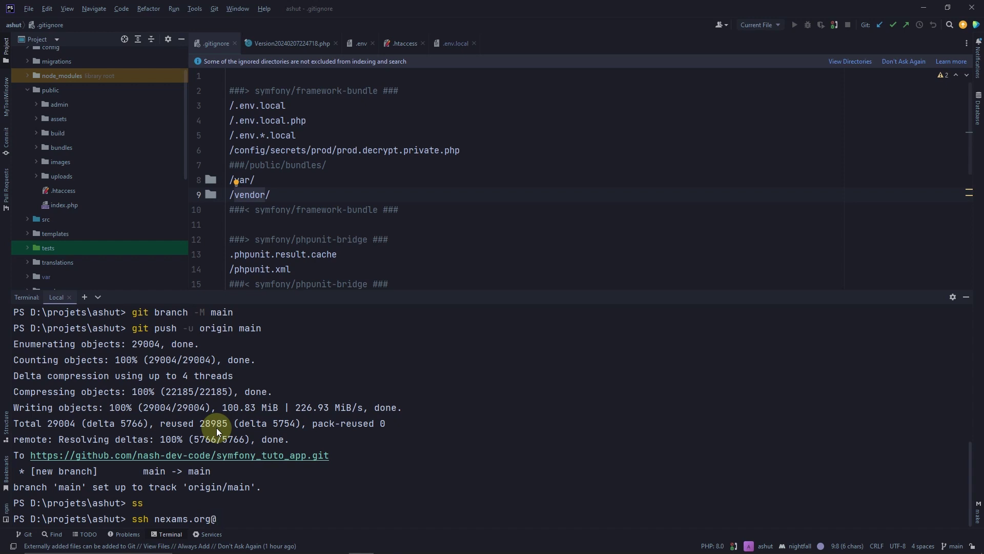
key("ctrl+v")
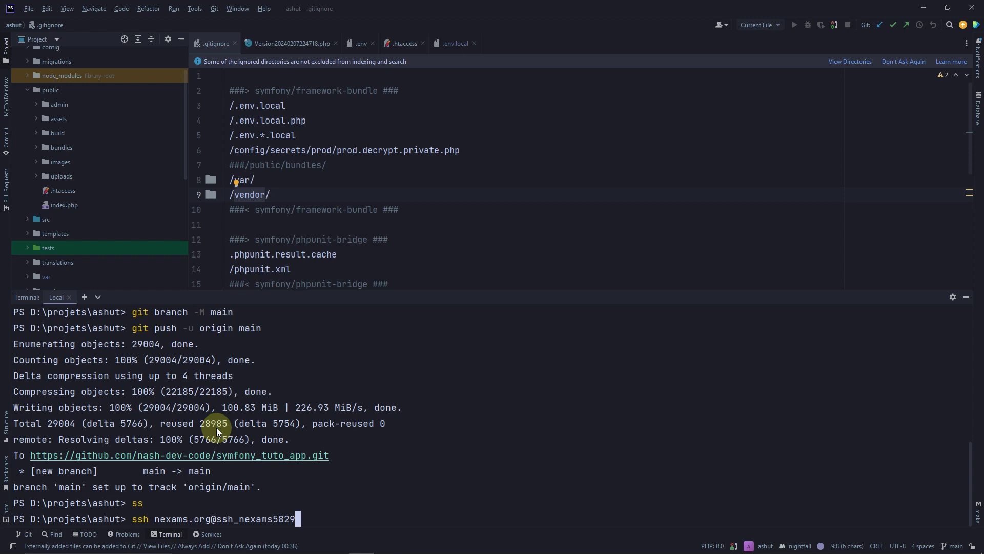
key("BackSpace")
key("BackSpace")
key("BackSpace")
key("BackSpace")
key("BackSpace")
key("BackSpace")
key("BackSpace")
key("BackSpace")
key("BackSpace")
key("BackSpace")
key("BackSpace")
key("BackSpace")
key("BackSpace")
key("BackSpace")
key("BackSpace")
key("BackSpace")
key("BackSpace")
key("BackSpace")
key("BackSpace")
key("BackSpace")
key("BackSpace")
key("BackSpace")
key("BackSpace")
key("BackSpace")
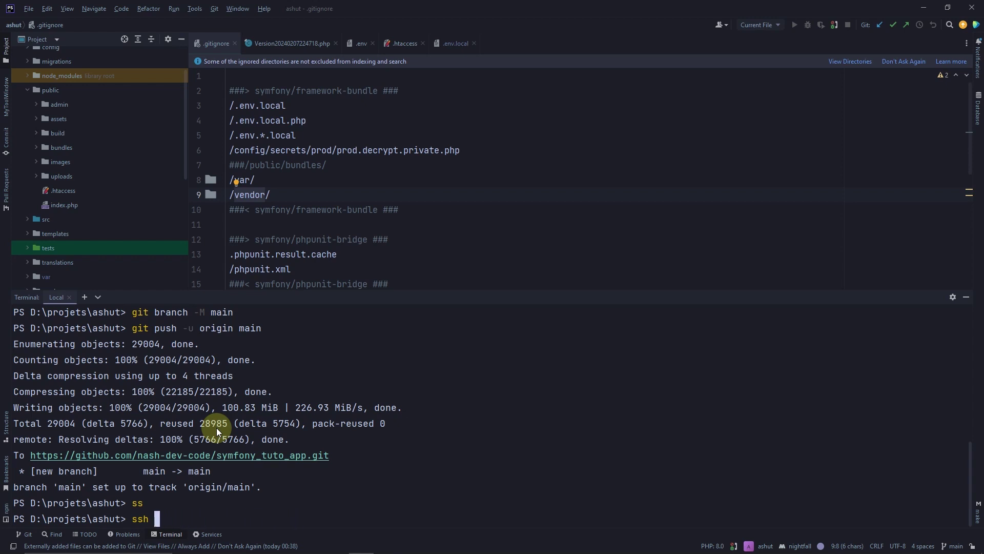
key("ctrl+v")
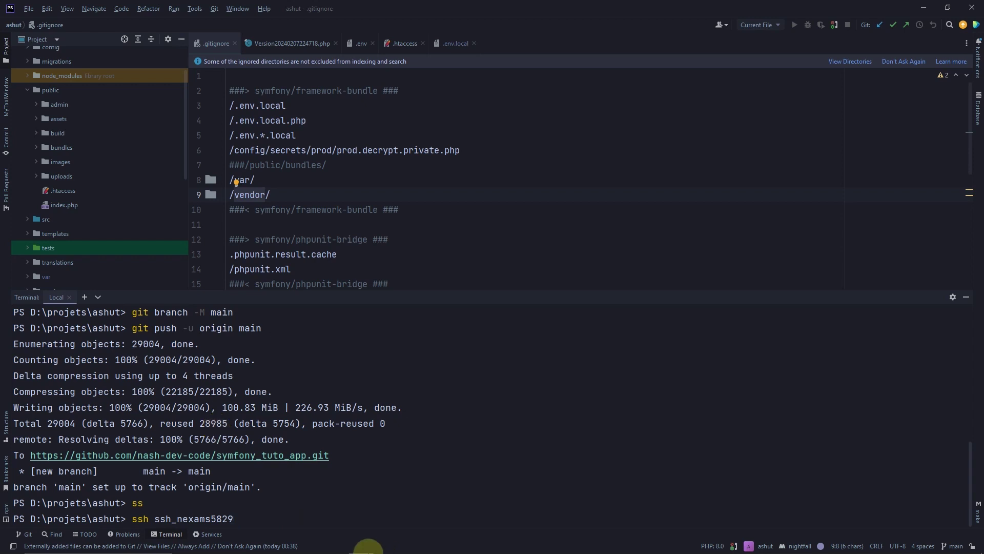
mouse_move(318, 549)
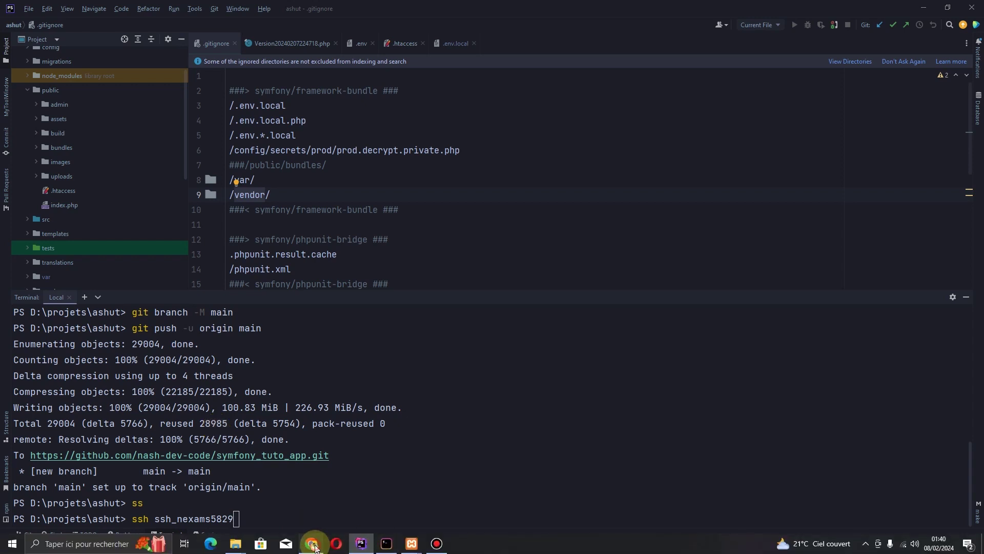
left_click(318, 548)
Check the SSH account details (port 22, host ftp-02.camoo.net), then go back to PhpStorm
left_click(666, 9)
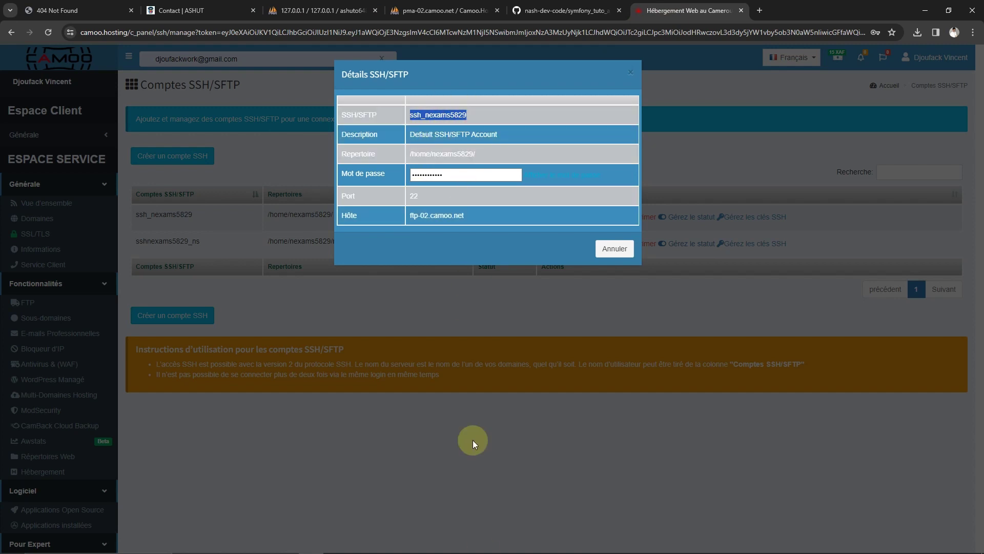
mouse_move(518, 526)
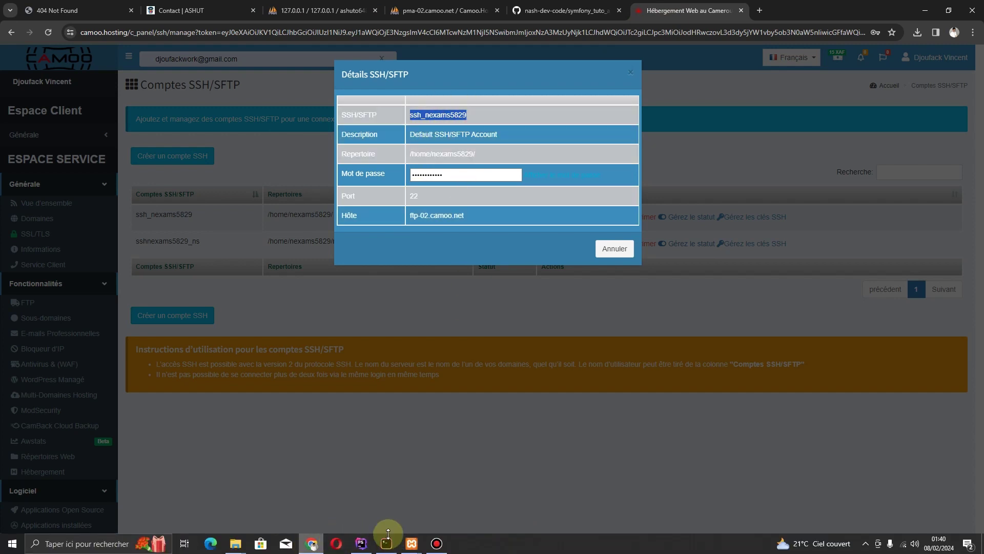
left_click(362, 543)
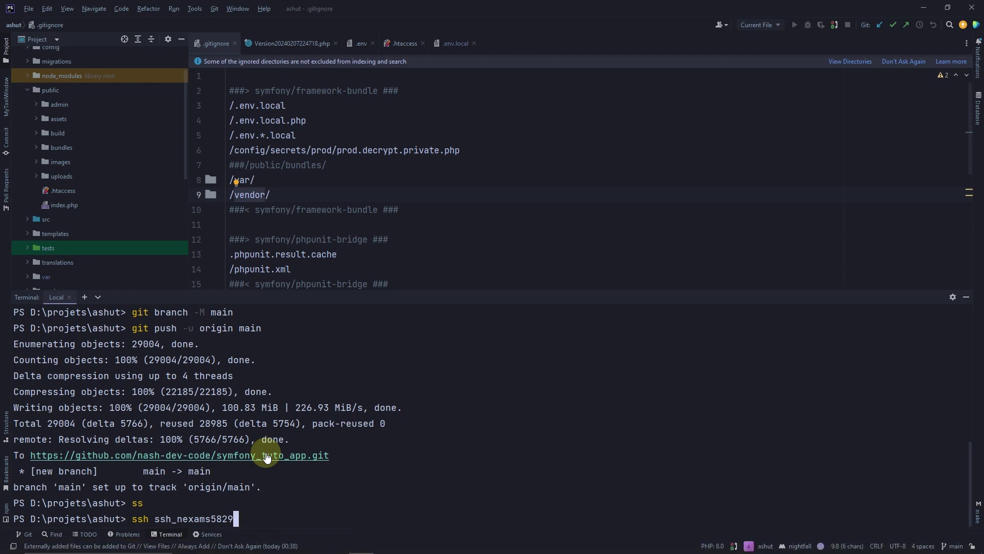
type("@nexams.org")
key("Return")
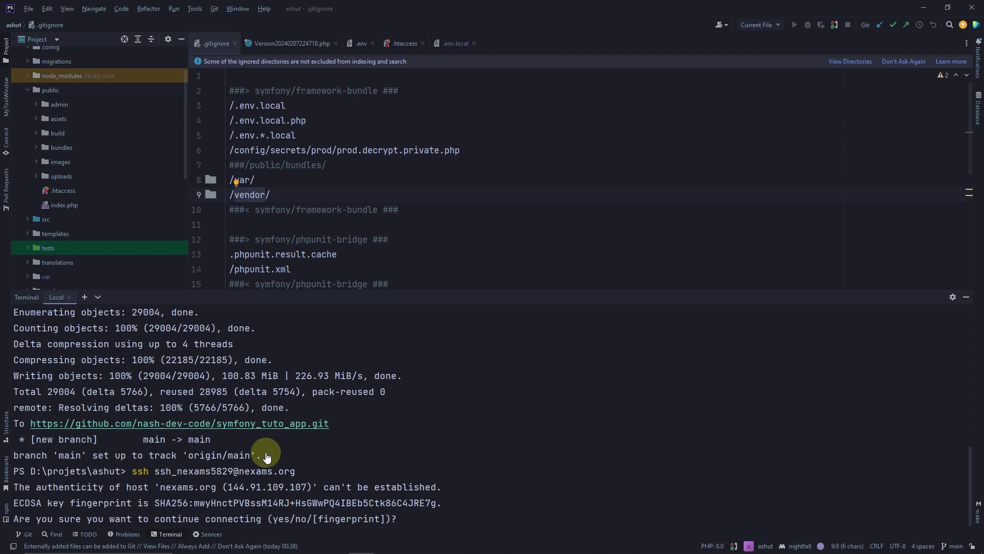
key("Return")
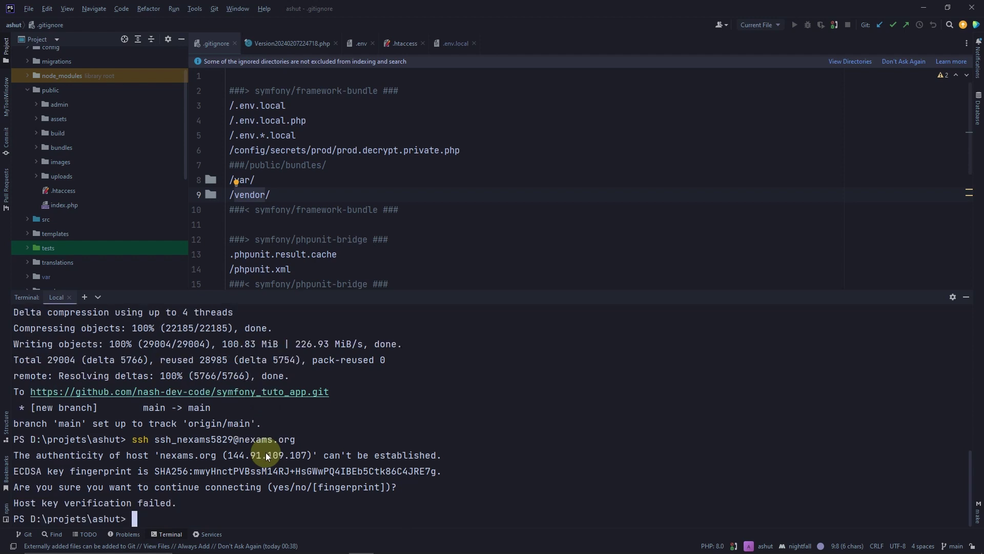
key("Up")
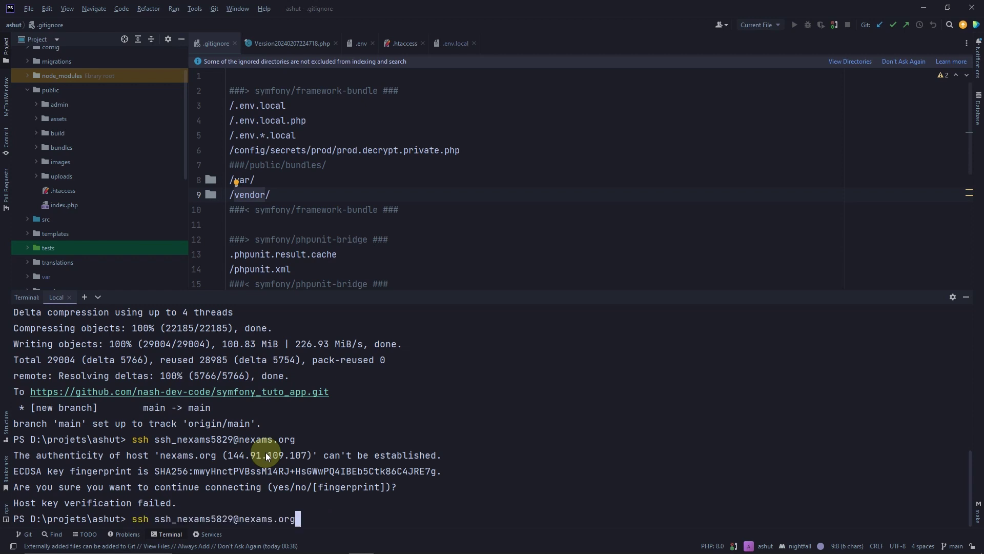
key("Return")
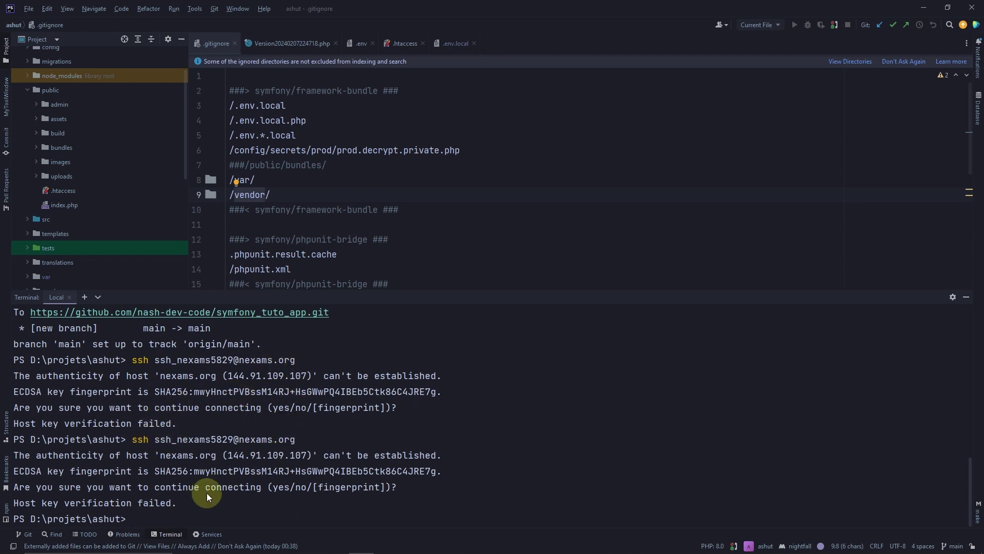
mouse_move(522, 4)
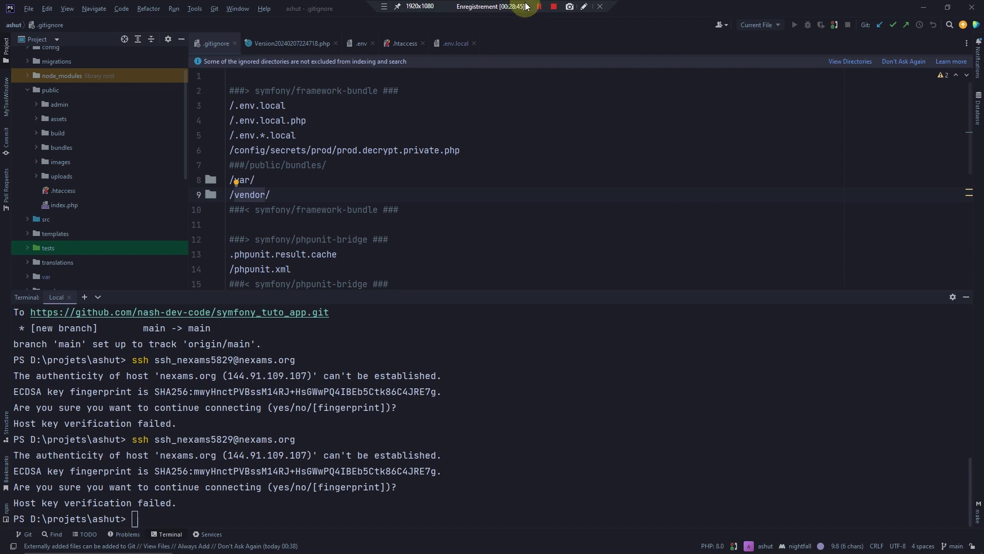
Recall and rerun the ssh login to nexams.org in the terminal twice; host key verification fails
left_click(539, 6)
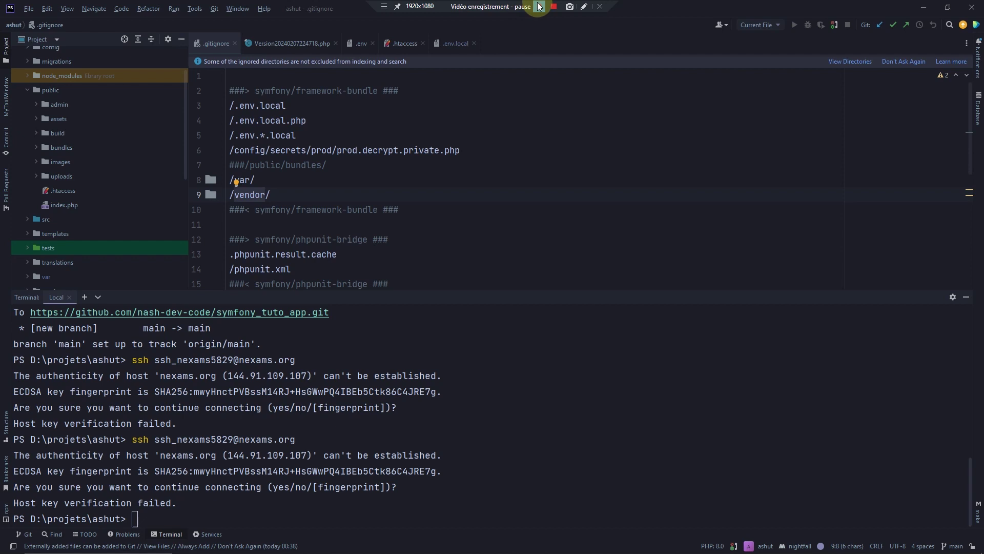
left_click(539, 6)
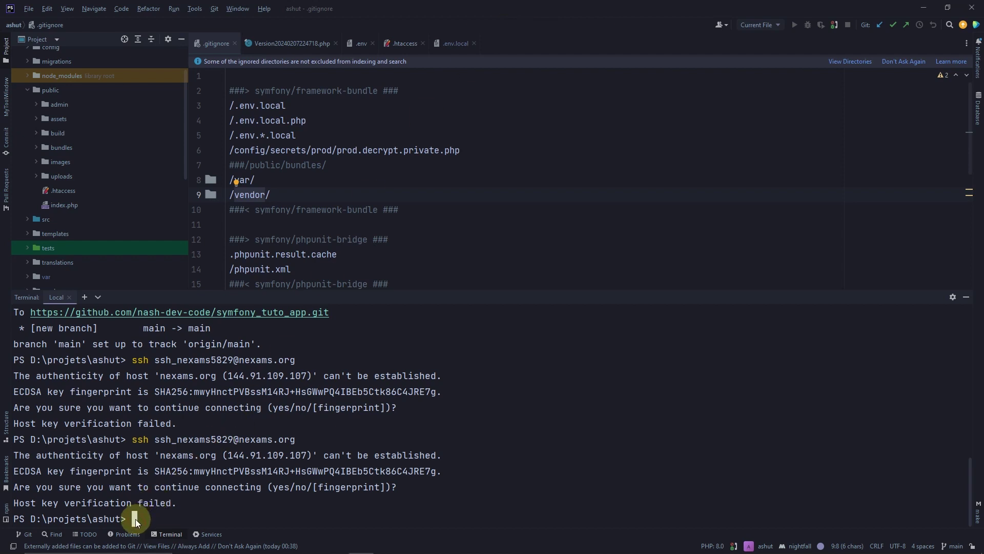
key("Up")
key("Return")
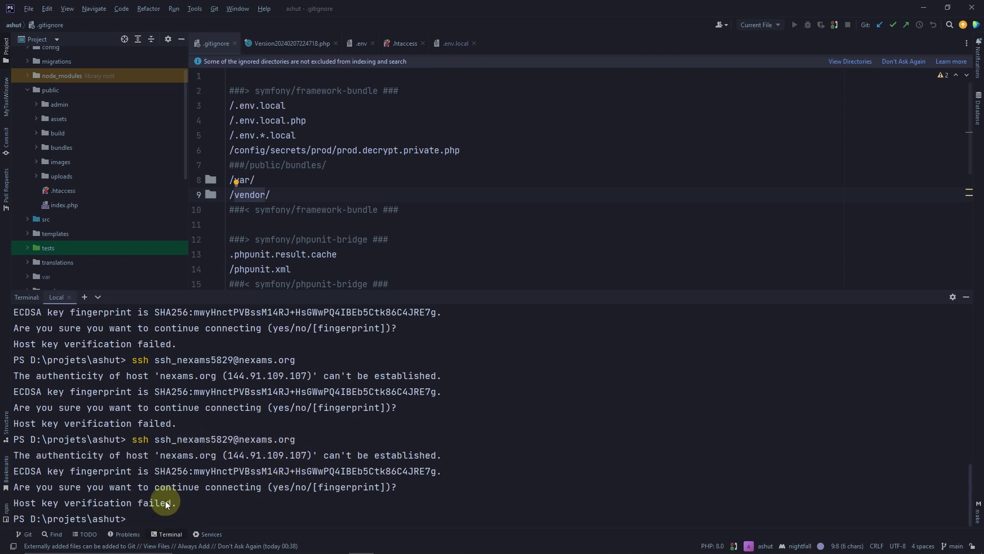
mouse_move(489, 5)
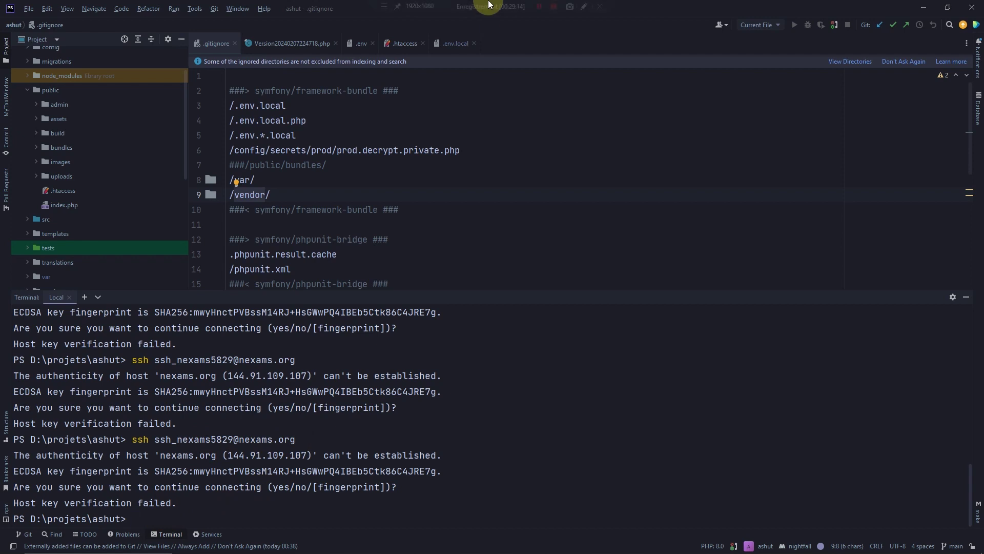
left_click(538, 6)
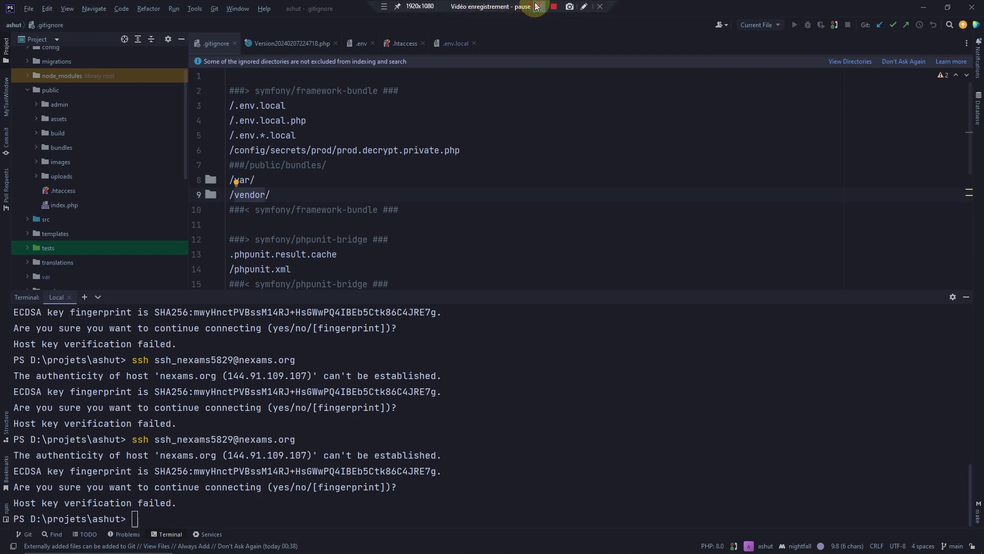
left_click(134, 521)
key("Up")
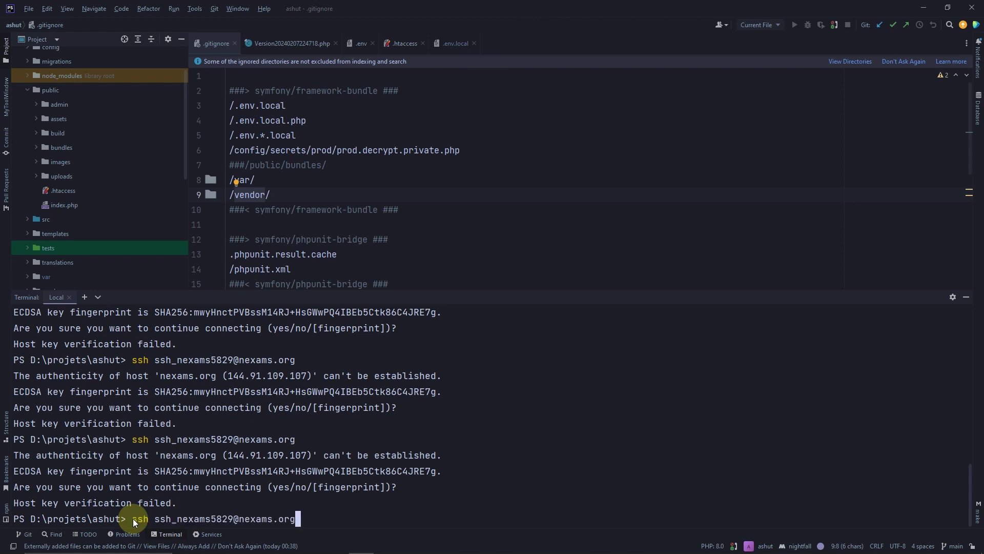
key("Return")
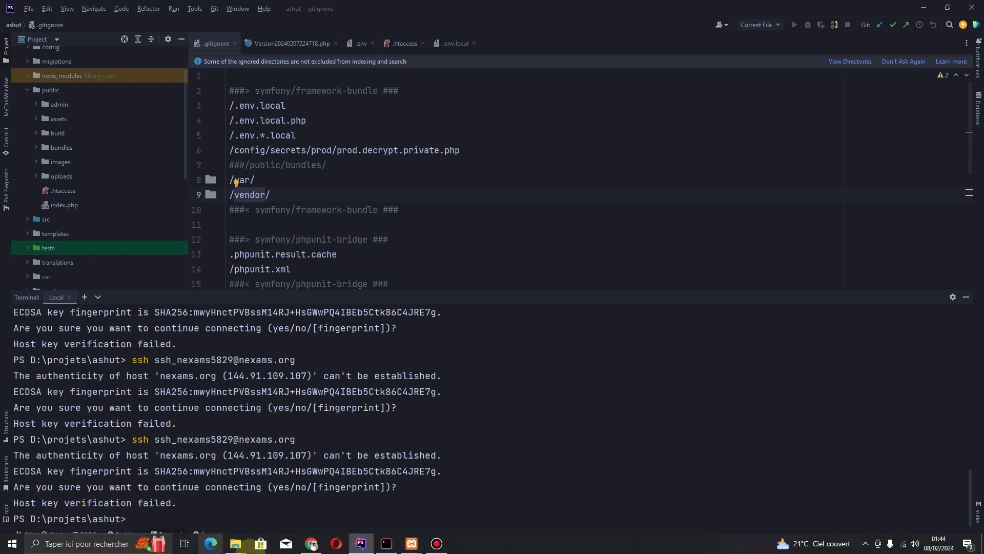
Check the SSH account username in Camoo's SSH/SFTP details, then close them
left_click(312, 549)
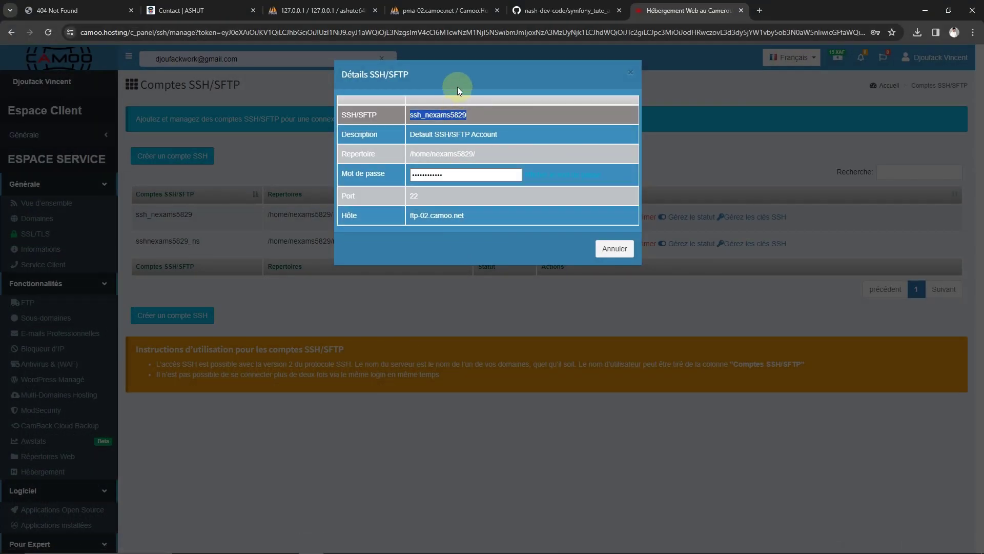
left_click(446, 117)
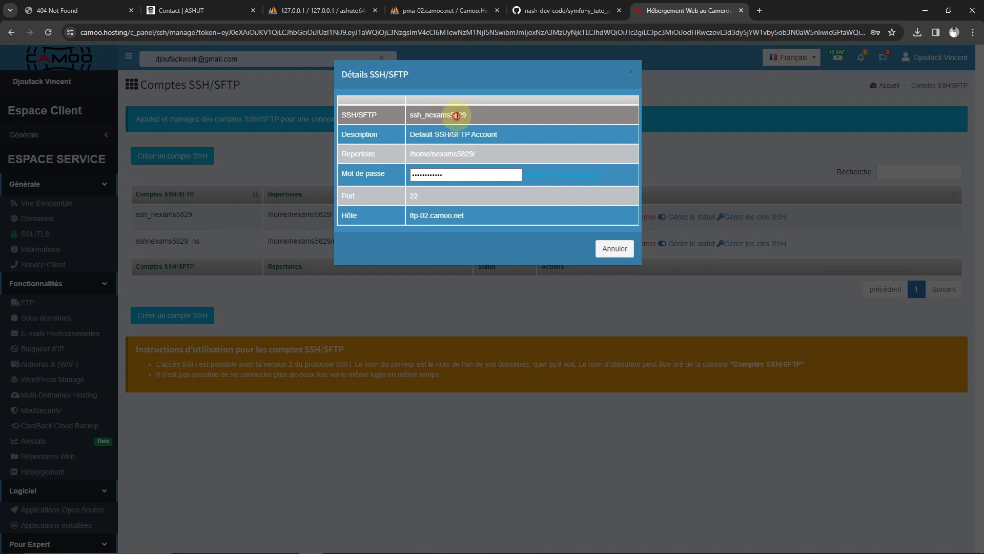
double_click(457, 115)
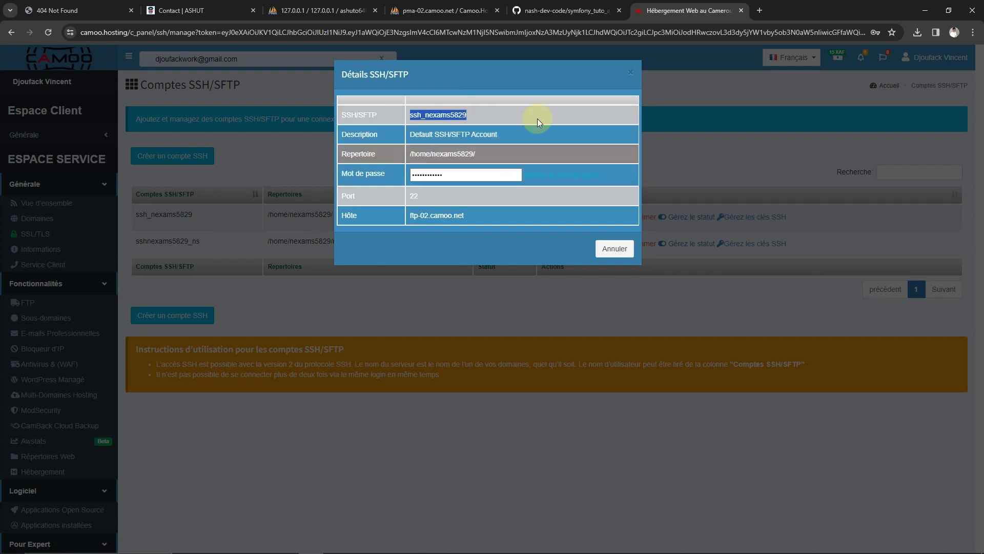
left_click(690, 113)
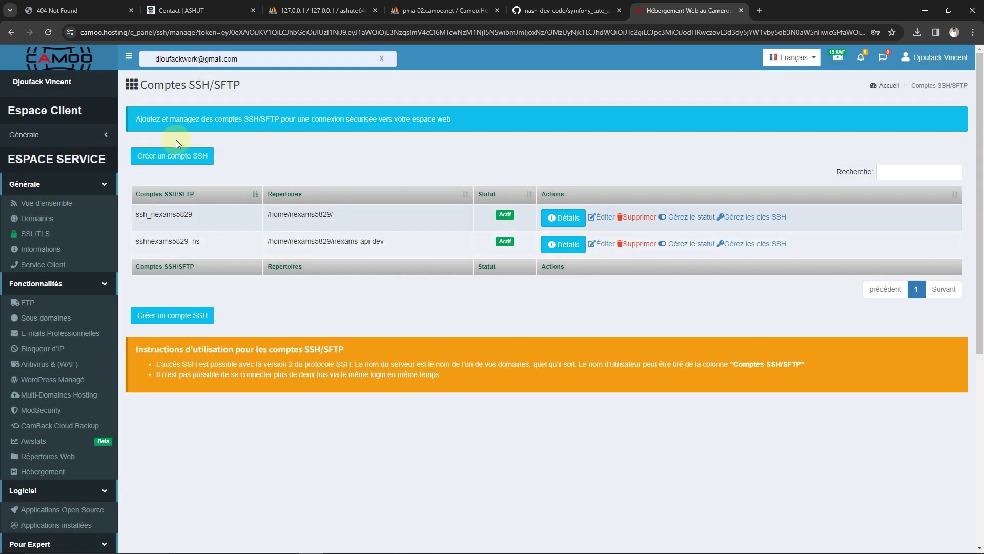
Reload the test.nexams.org tab, still Not Found, and return to PhpStorm
left_click(104, 14)
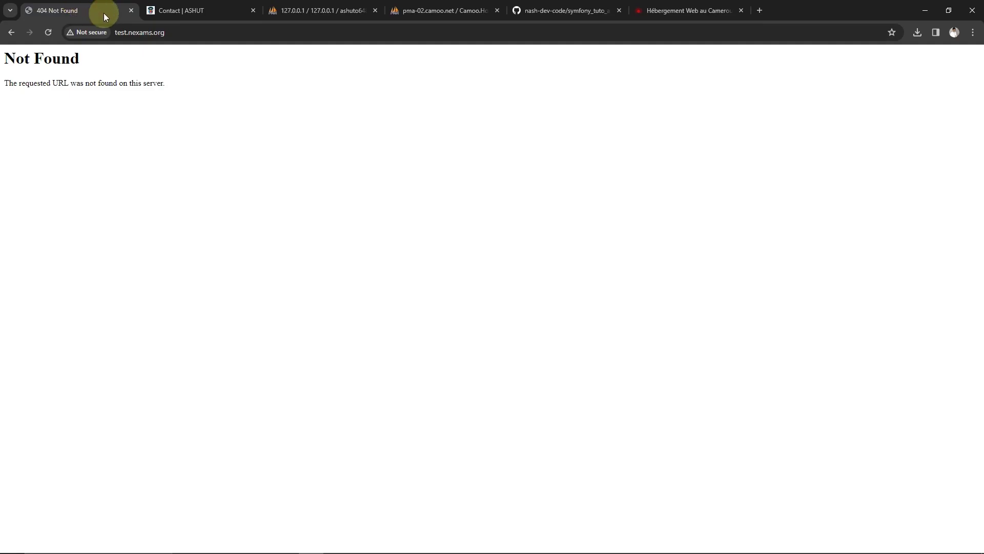
left_click(45, 26)
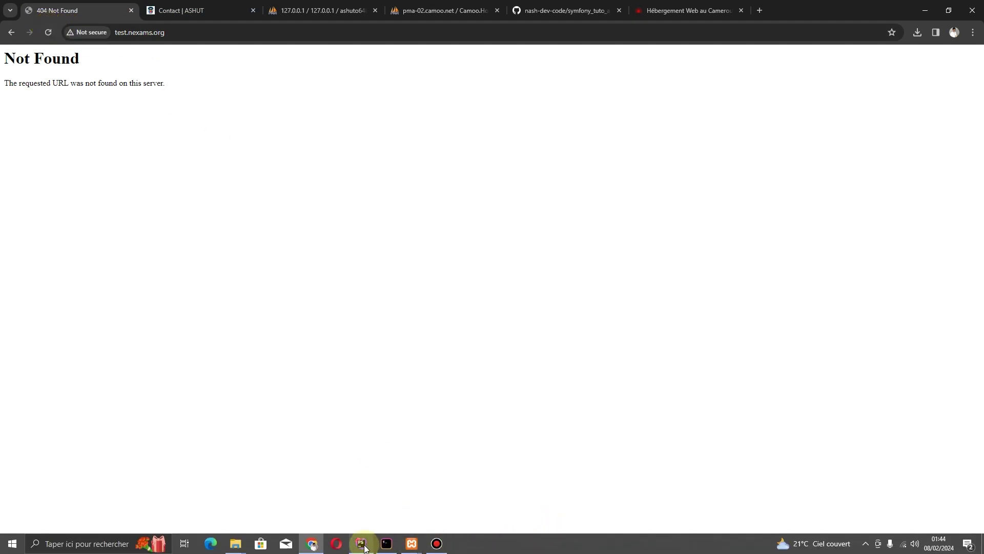
left_click(361, 547)
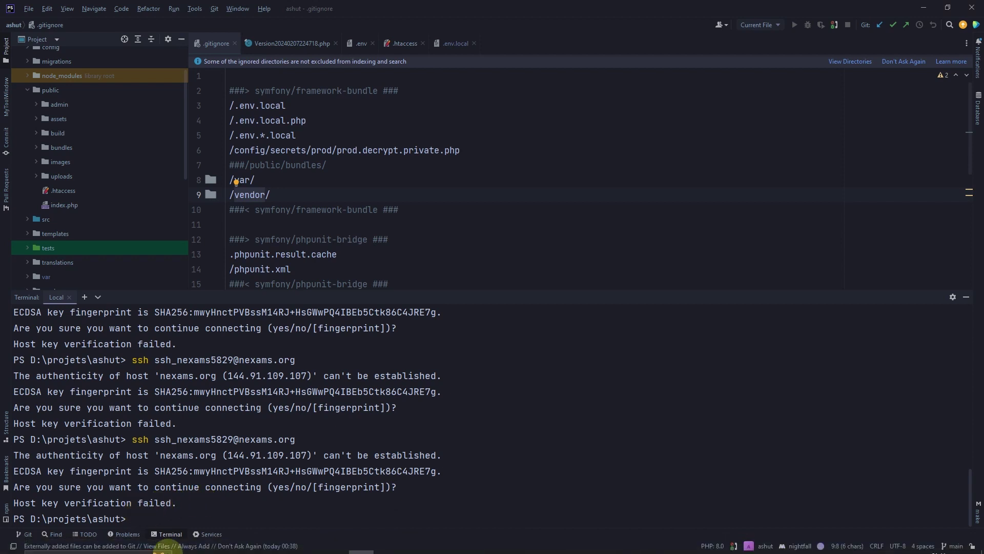
Run ssh with the SSH account username at nexams.org and answer yes to trust the host fingerprint
left_click(167, 544)
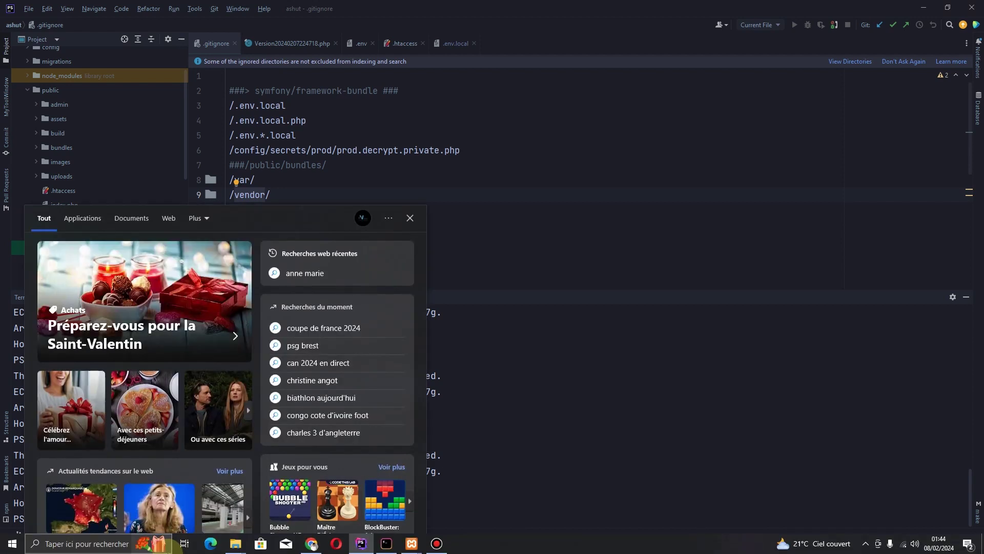
left_click(390, 12)
type("ss")
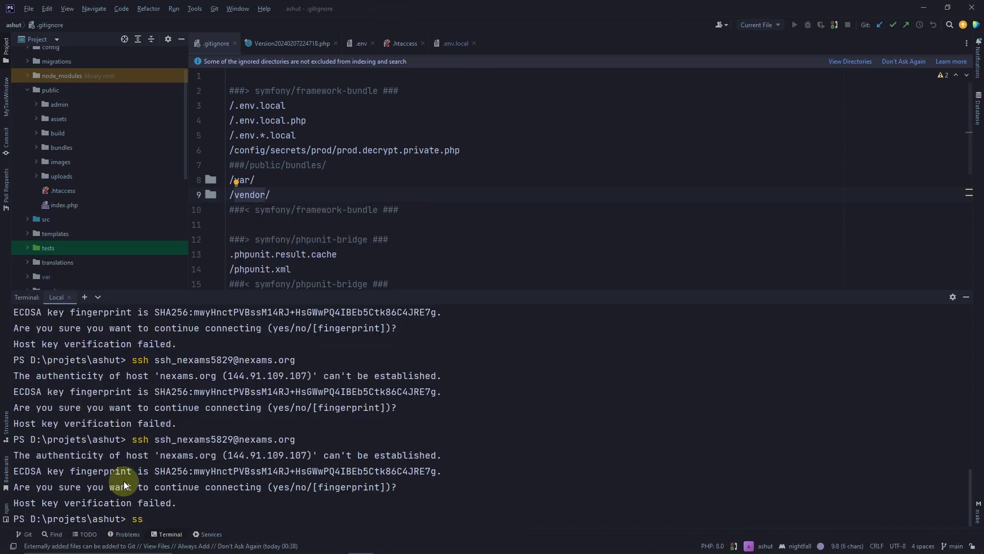
type("h ssh_nexams5829@")
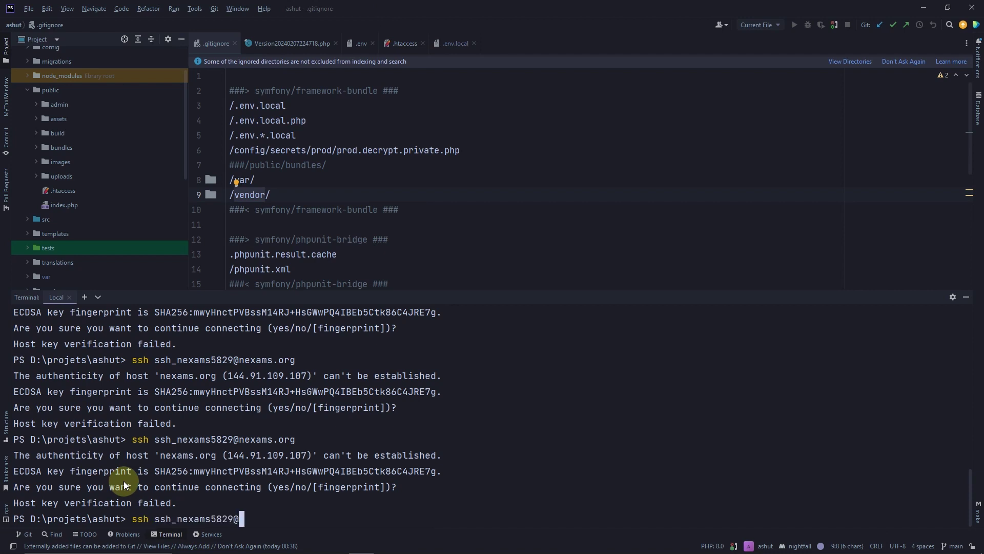
type("nexams.org")
key("Return")
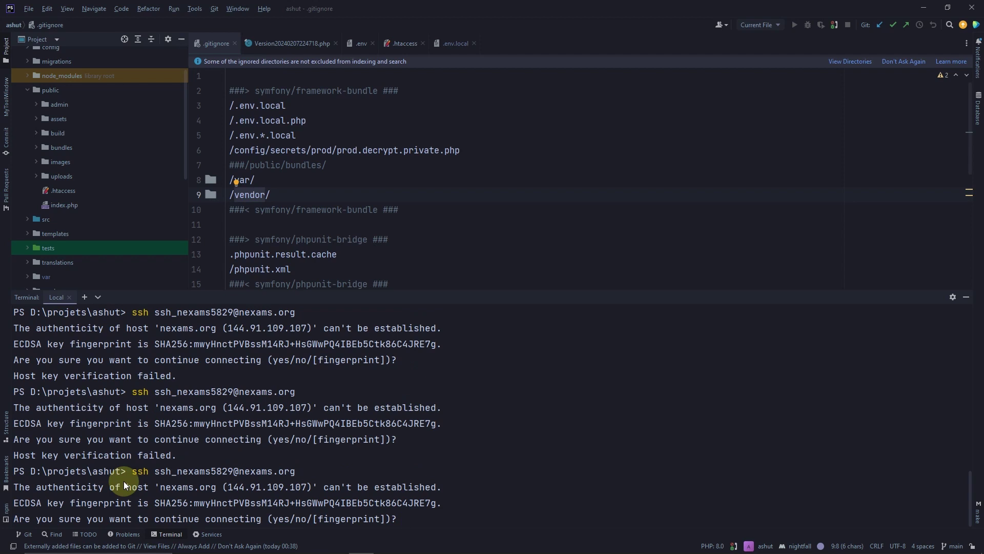
type("yes")
key("Return")
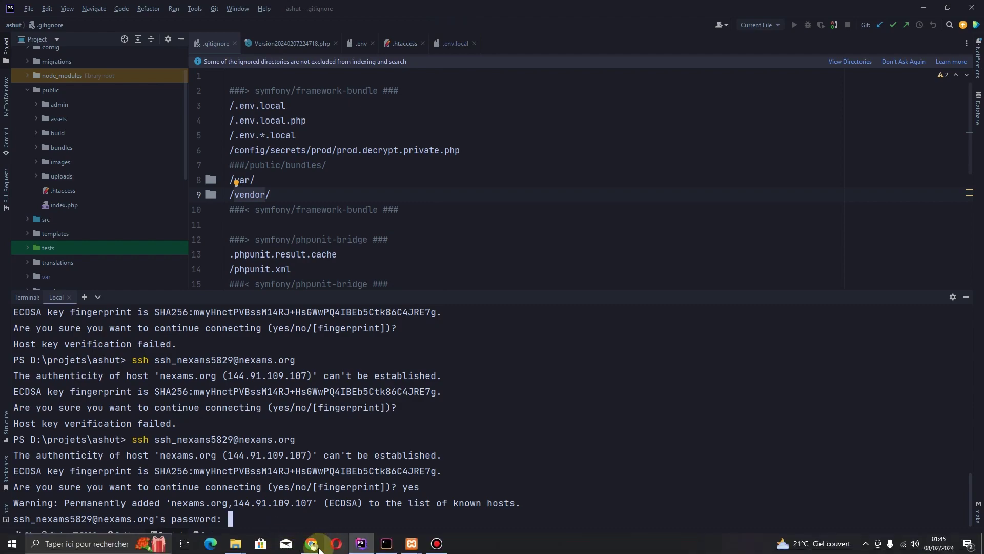
Reveal and select the main SSH account's password in Camoo's SSH/SFTP account details
left_click(312, 542)
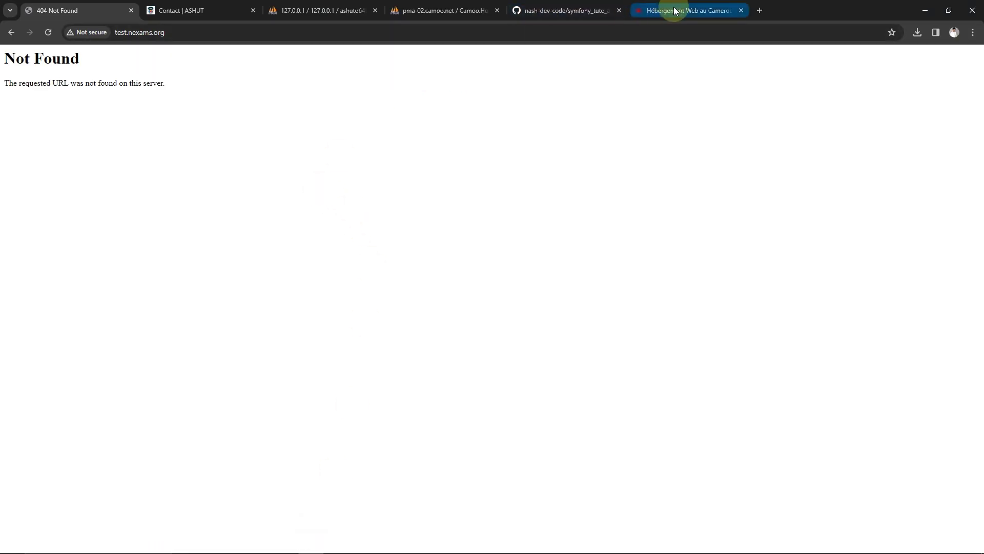
left_click(675, 11)
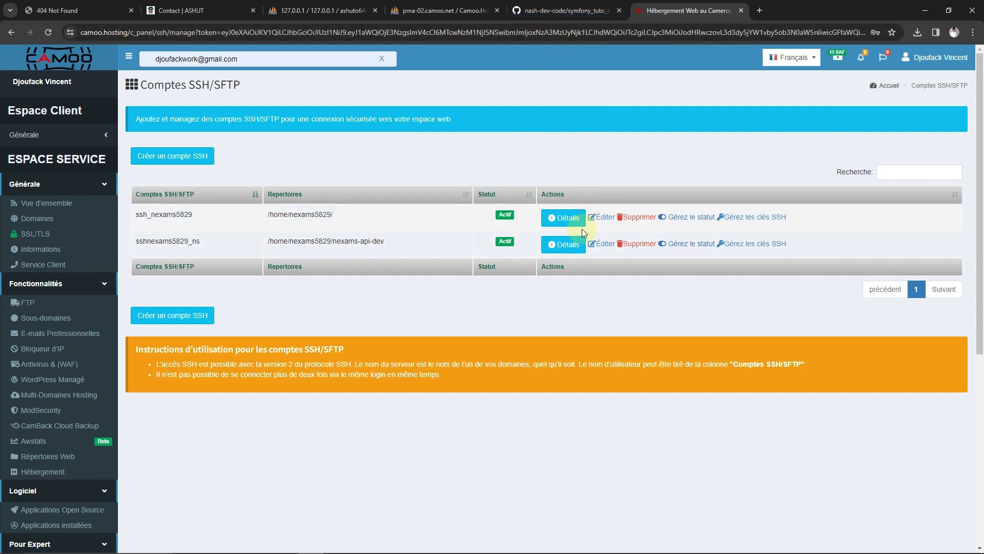
left_click(561, 218)
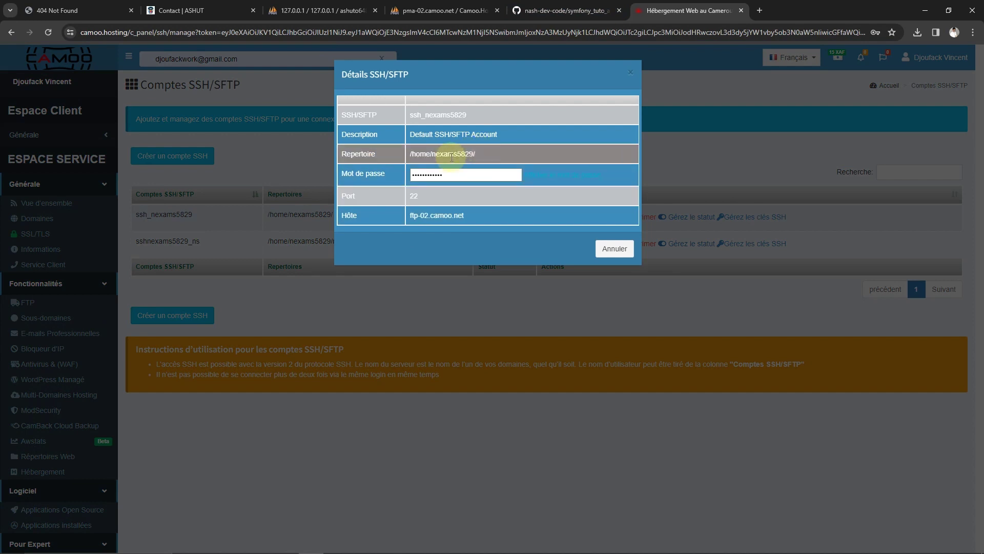
left_click(536, 175)
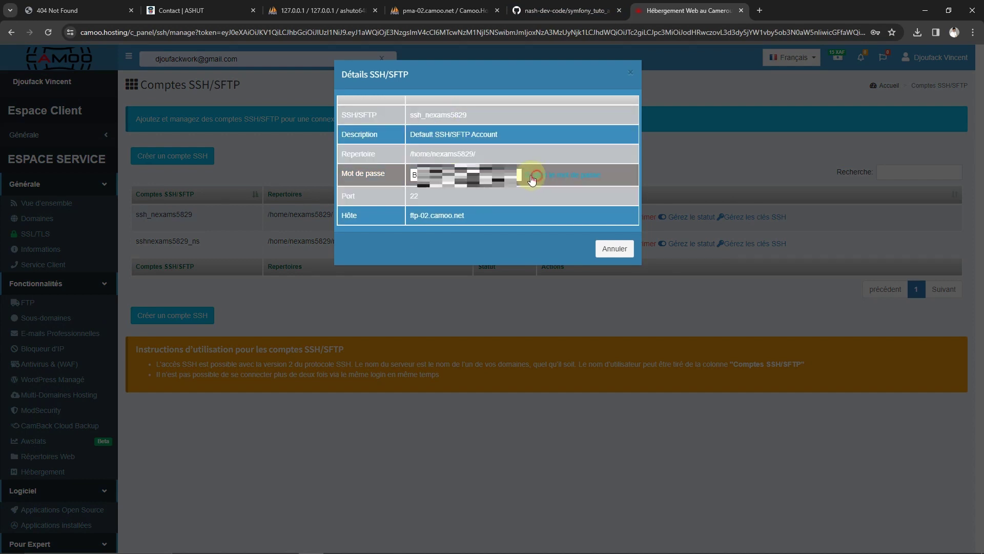
left_click_drag(410, 177, 500, 189)
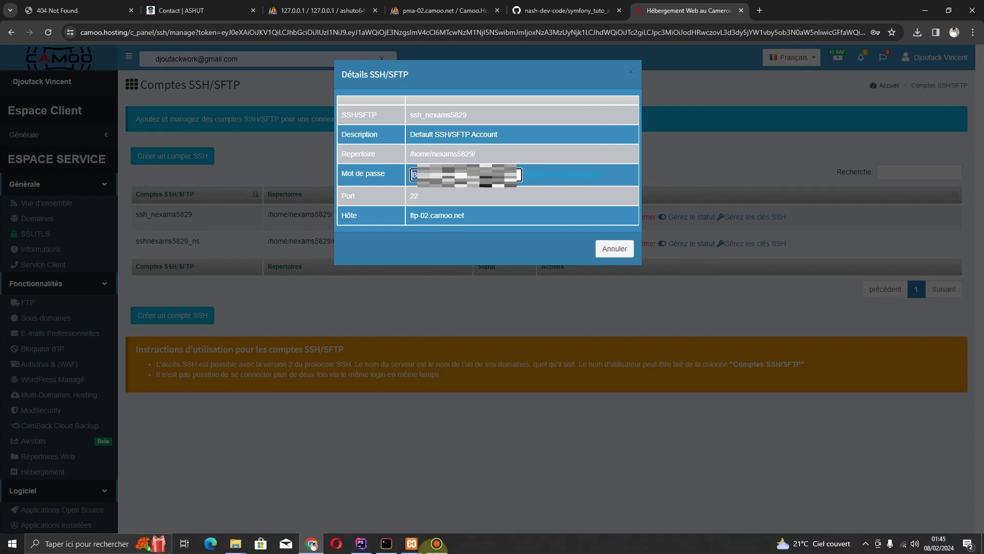
left_click(361, 543)
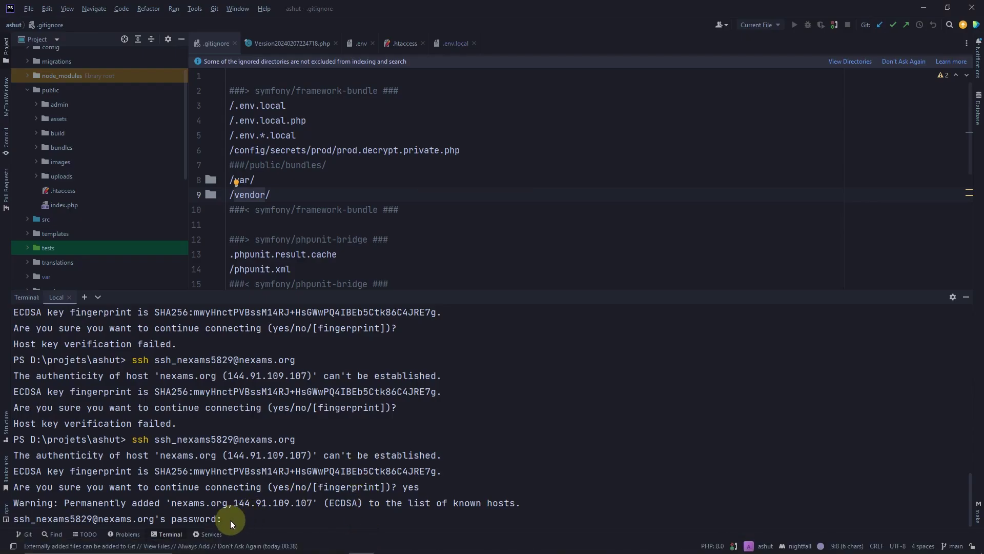
Log into the Camoo server with the pasted SSH password and enlarge the terminal panel
key("ctrl+v")
key("Return")
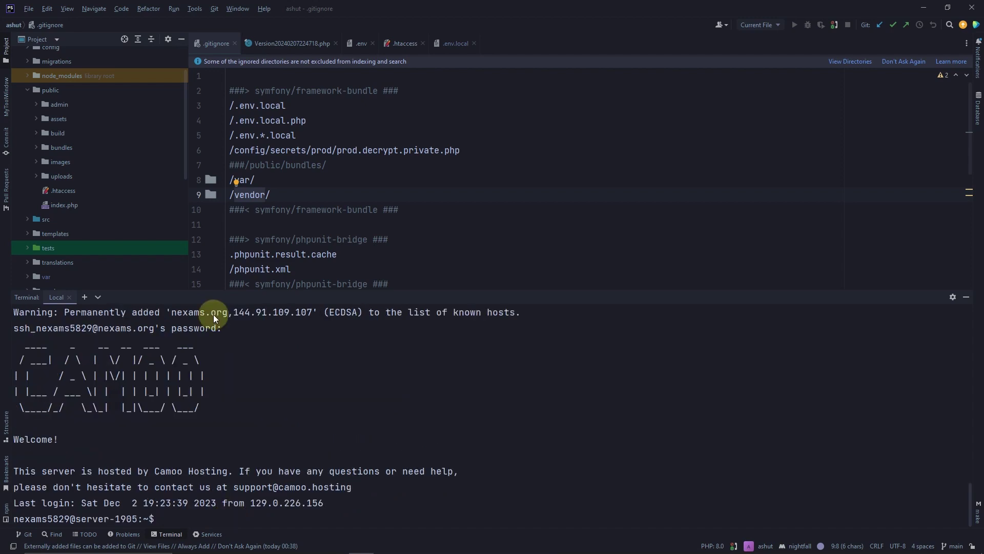
left_click_drag(392, 290, 404, 152)
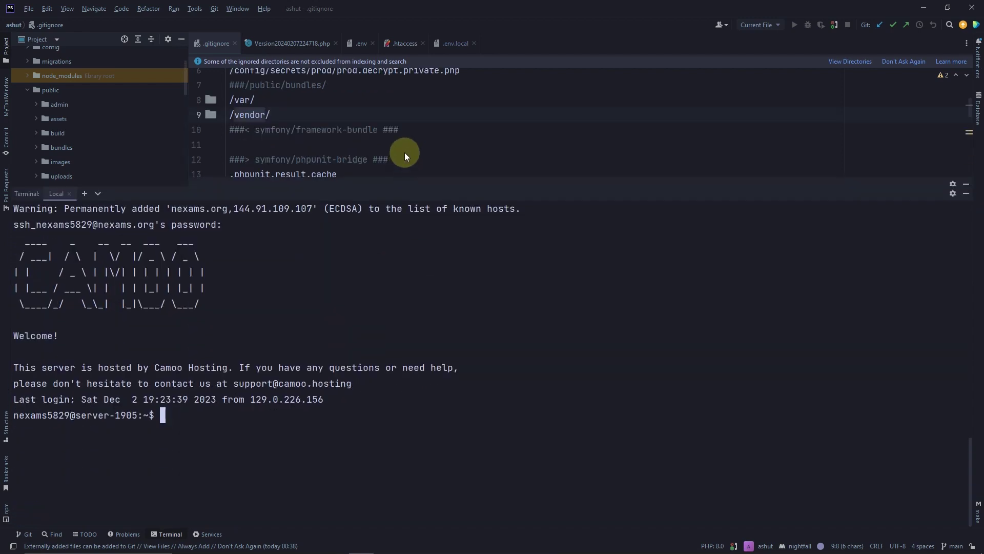
scroll(49, 307, "up", 4)
scroll(186, 396, "down", 4)
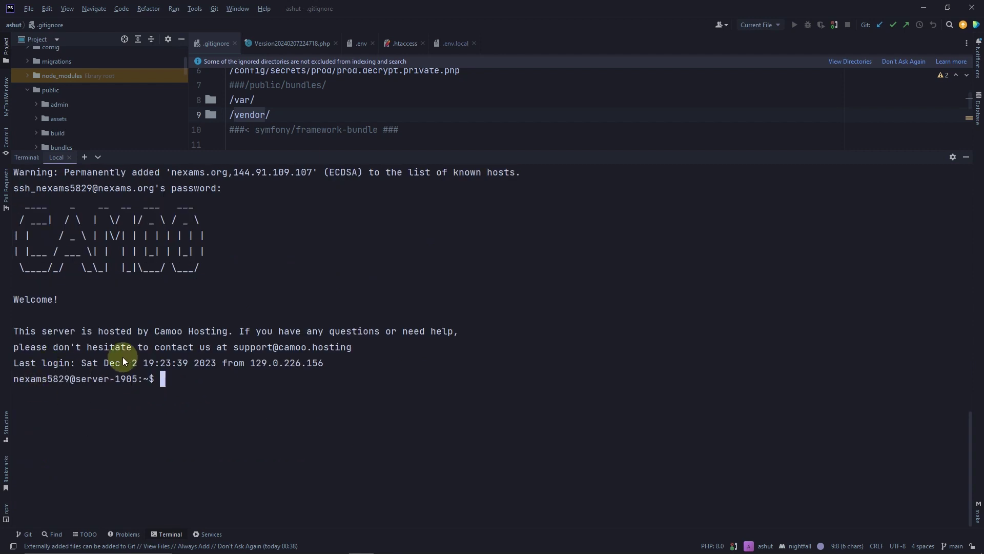
scroll(174, 337, "up", 3)
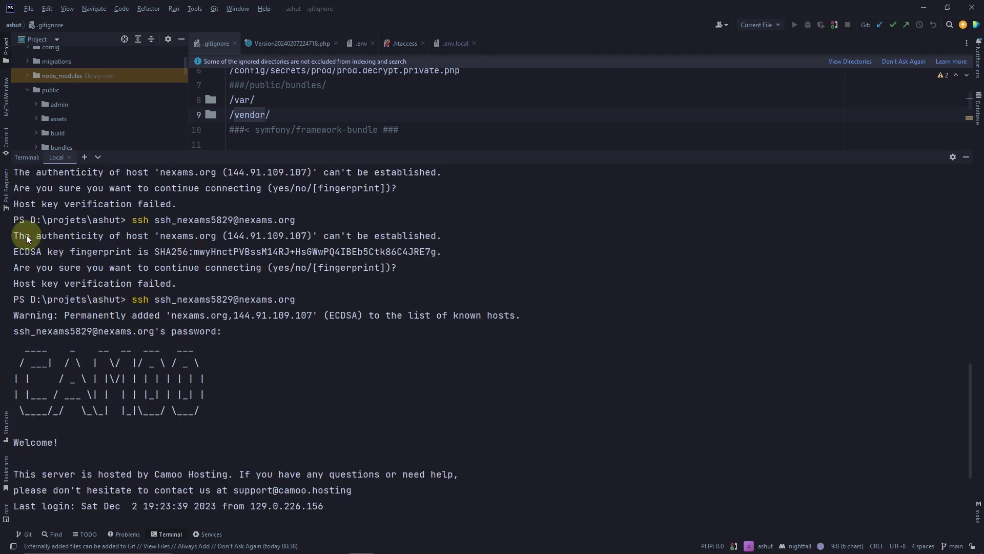
scroll(77, 416, "down", 3)
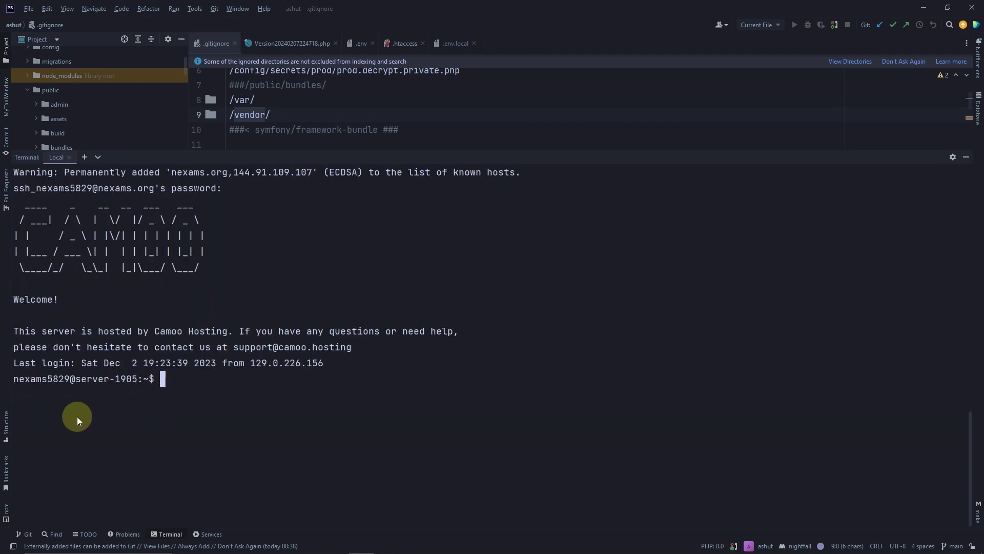
scroll(178, 370, "up", 2)
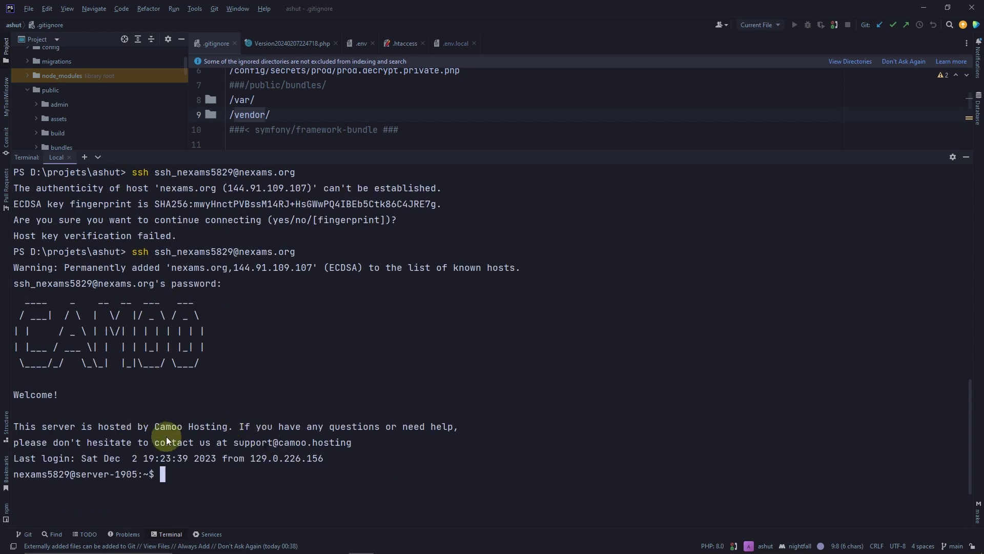
scroll(173, 337, "up", 1)
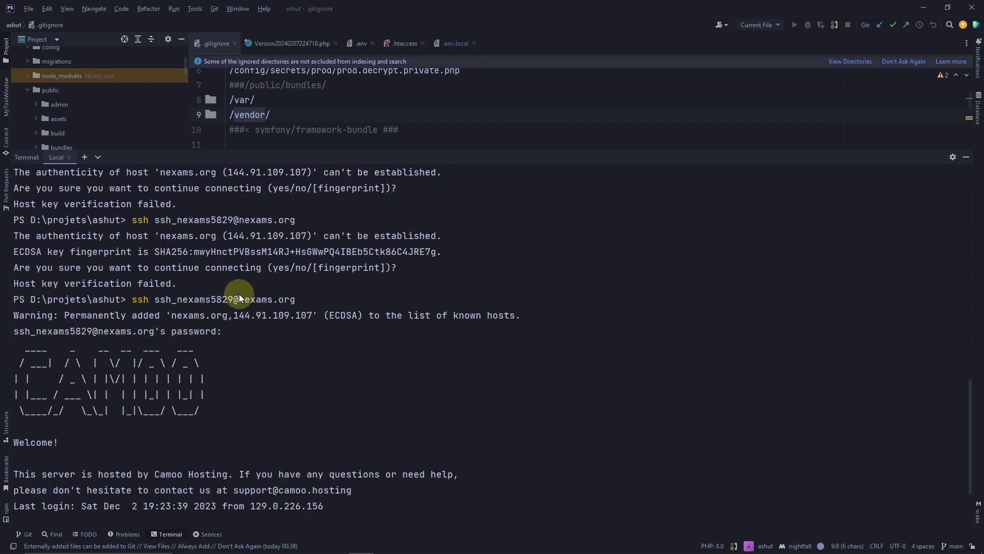
scroll(155, 436, "down", 2)
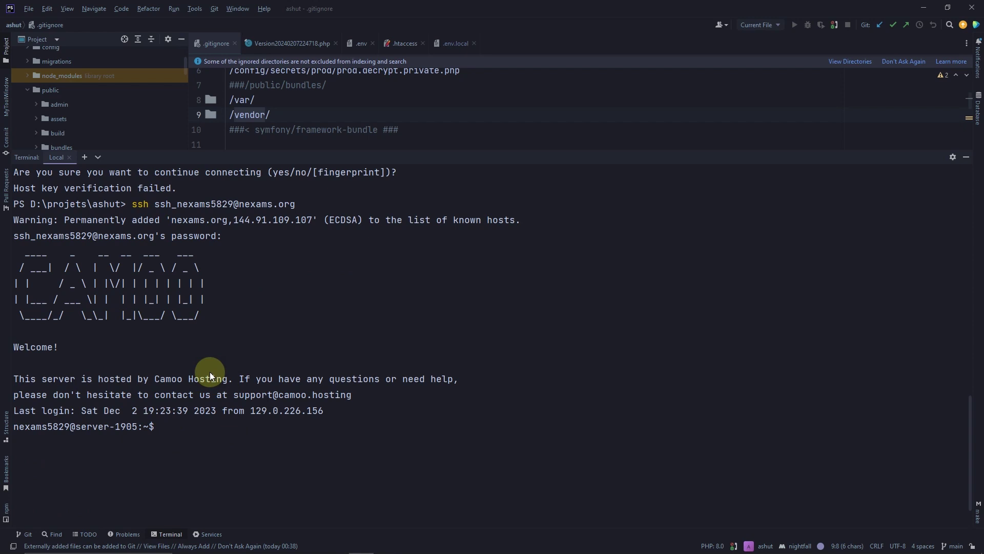
List the server home directory and create the ashut-app folder with mkdir
type("ls")
key("Return")
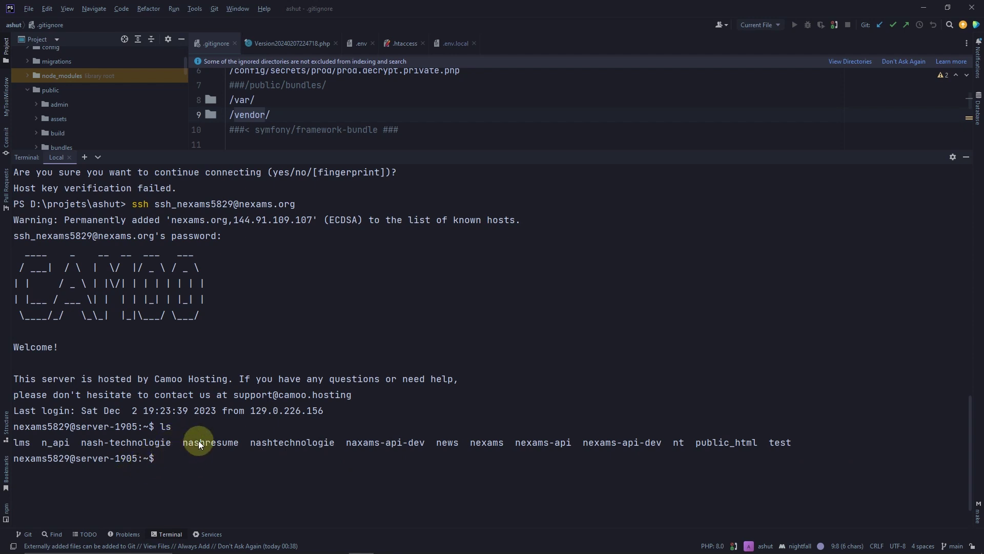
type("mkdir ashut")
type("-app")
key("Return")
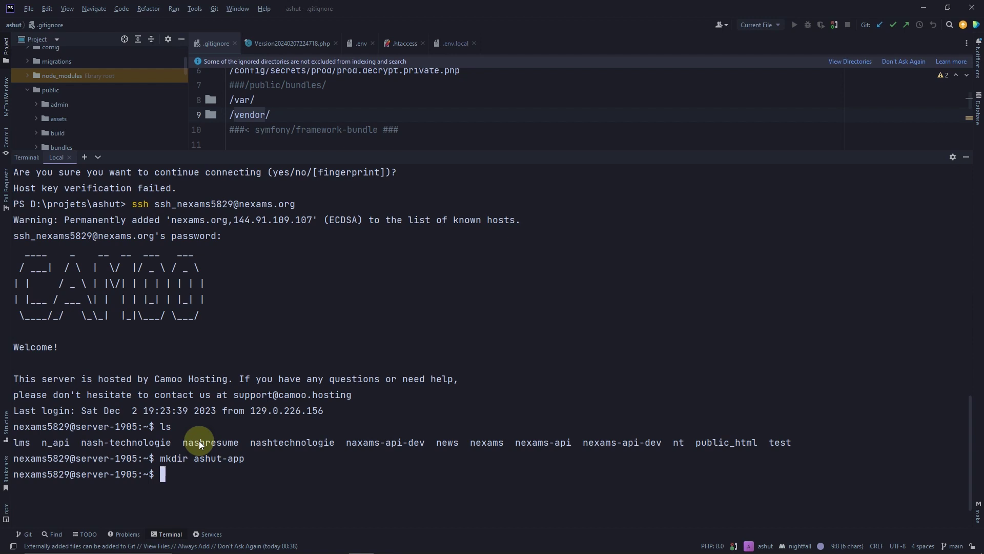
Confirm ashut-app exists, cd into it, and list its empty contents
type("ls")
key("Return")
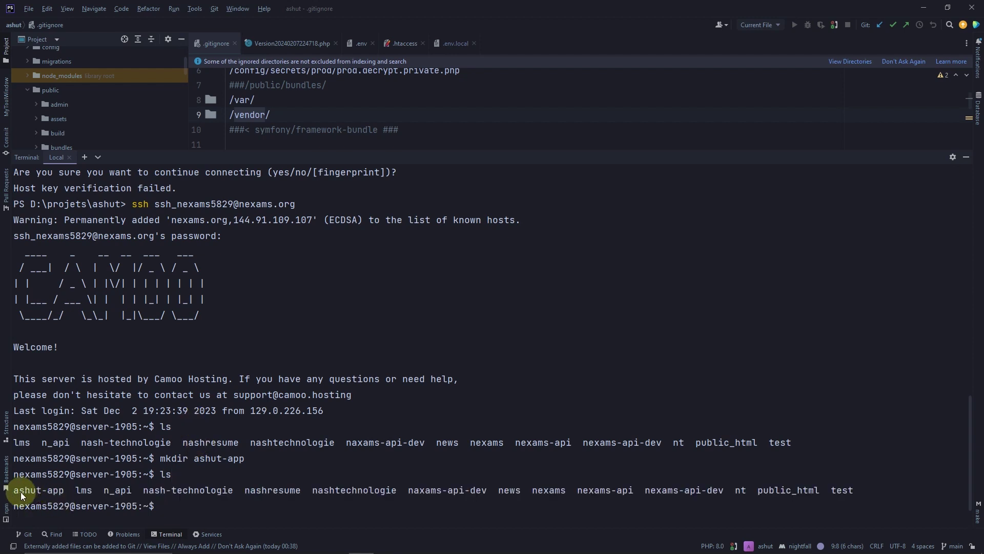
scroll(114, 458, "down", 1)
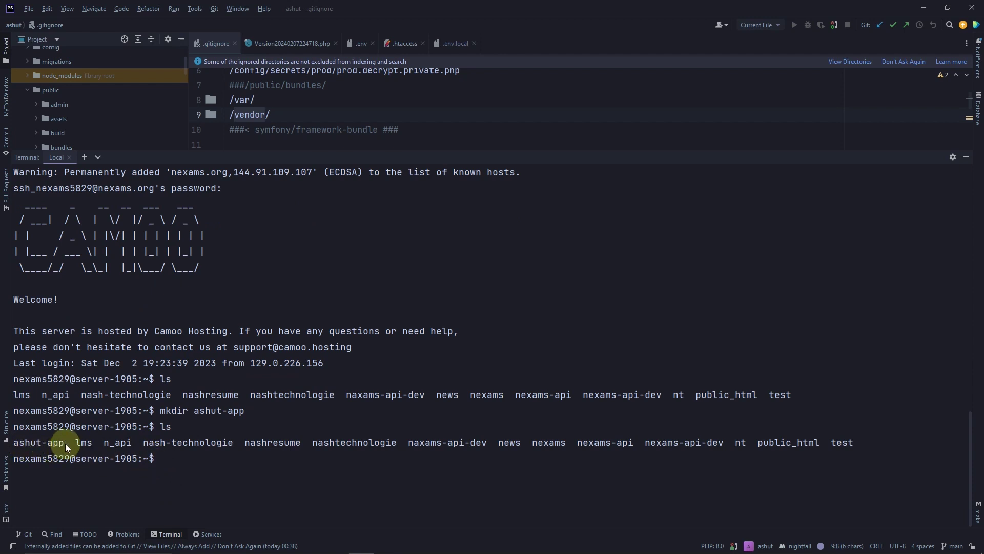
type("cd ashut-app")
key("Return")
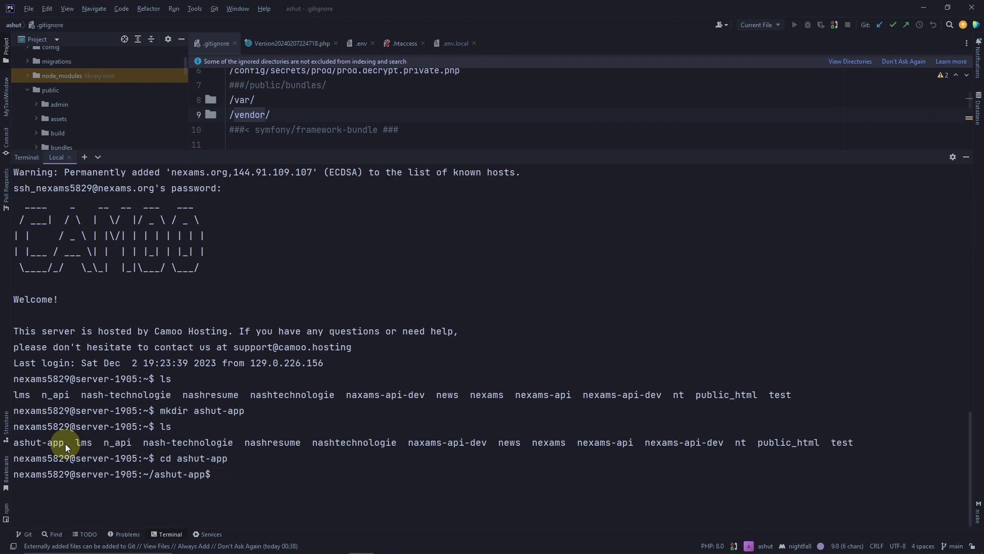
type("ls")
key("Return")
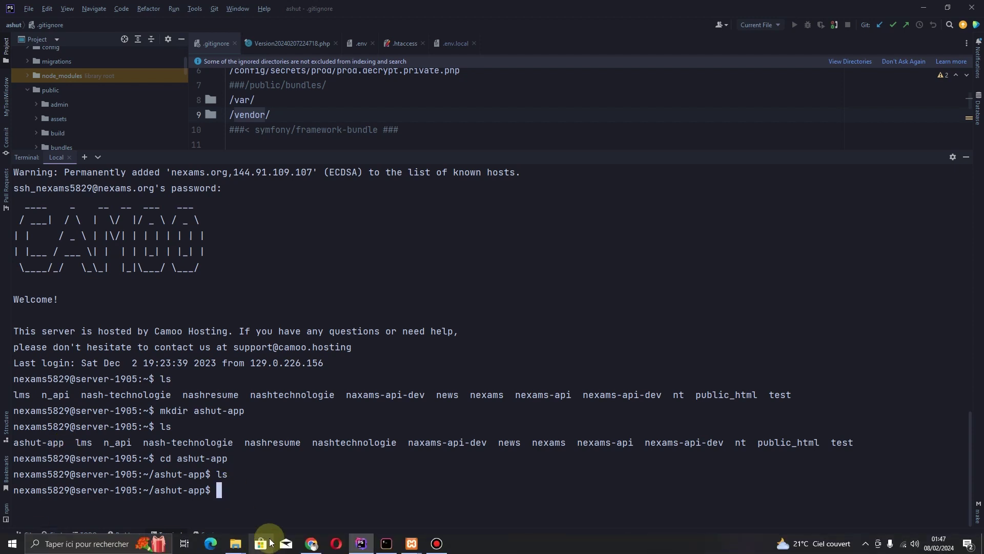
Close Camoo's SSH/SFTP details and reload the GitHub symfony_tuto_app repository tab
left_click(335, 502)
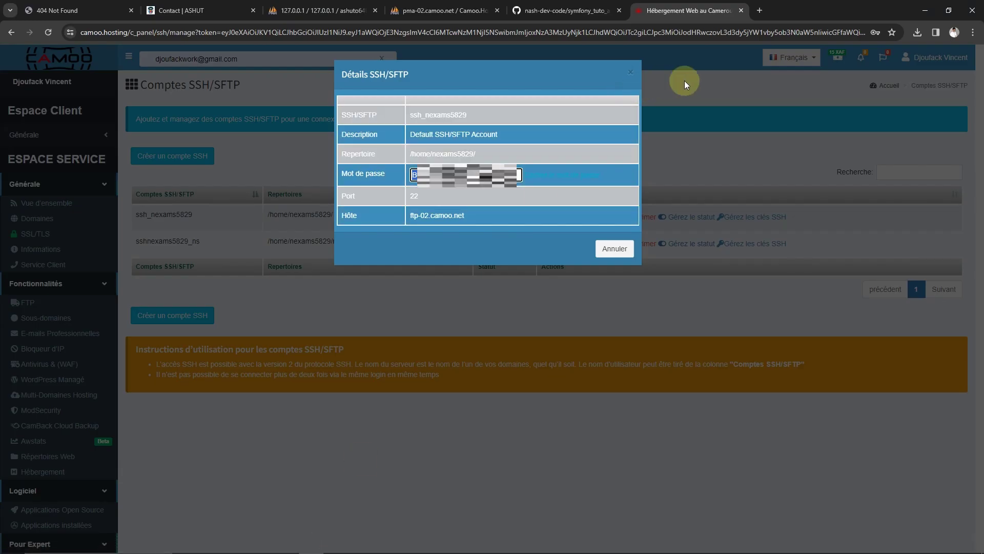
left_click(685, 81)
left_click(563, 10)
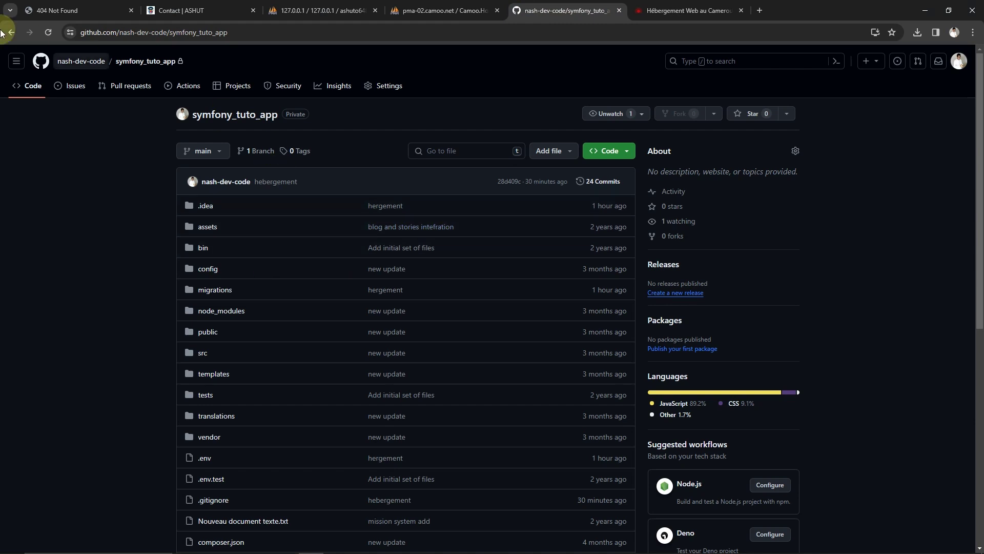
left_click(48, 32)
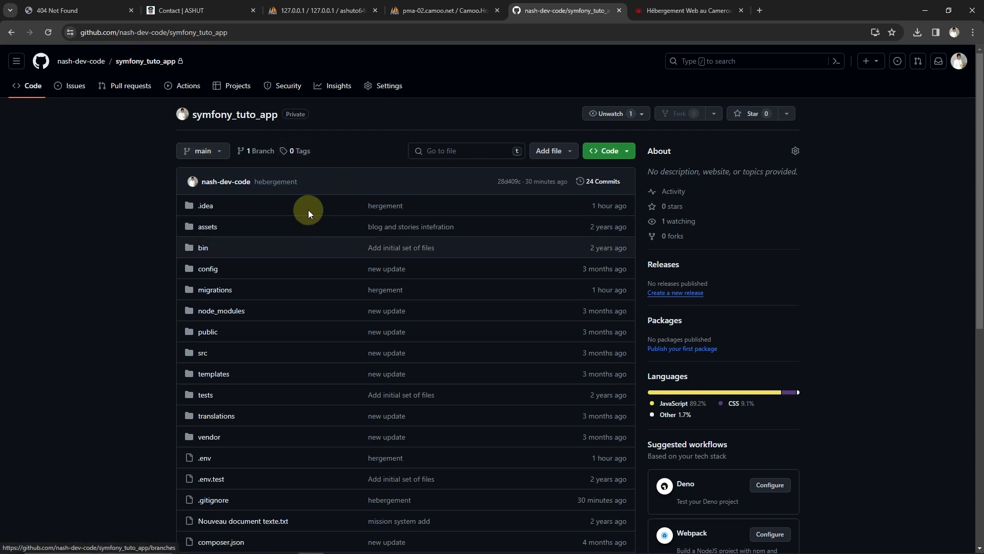
Open and dismiss the repository link menu and the account menu
right_click(375, 93)
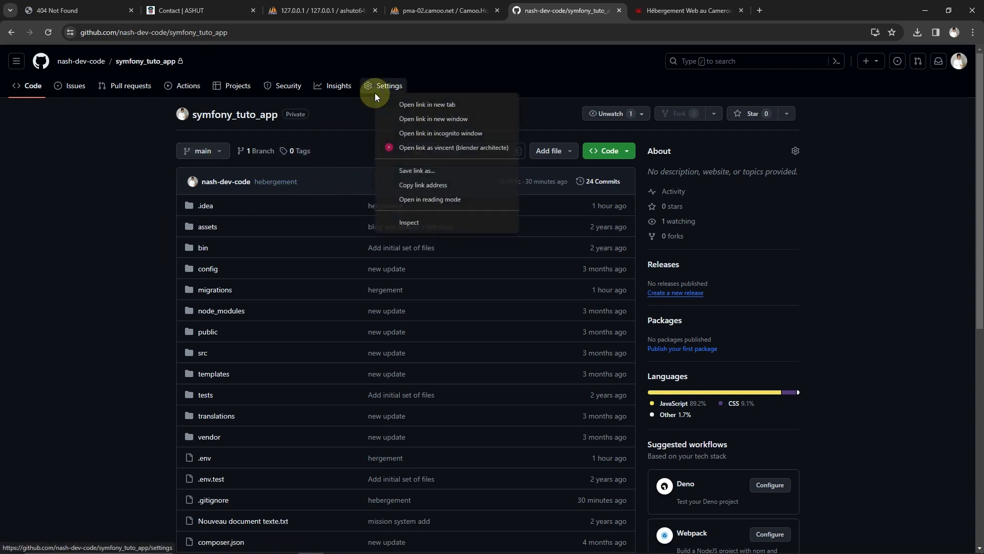
left_click(630, 75)
left_click(954, 68)
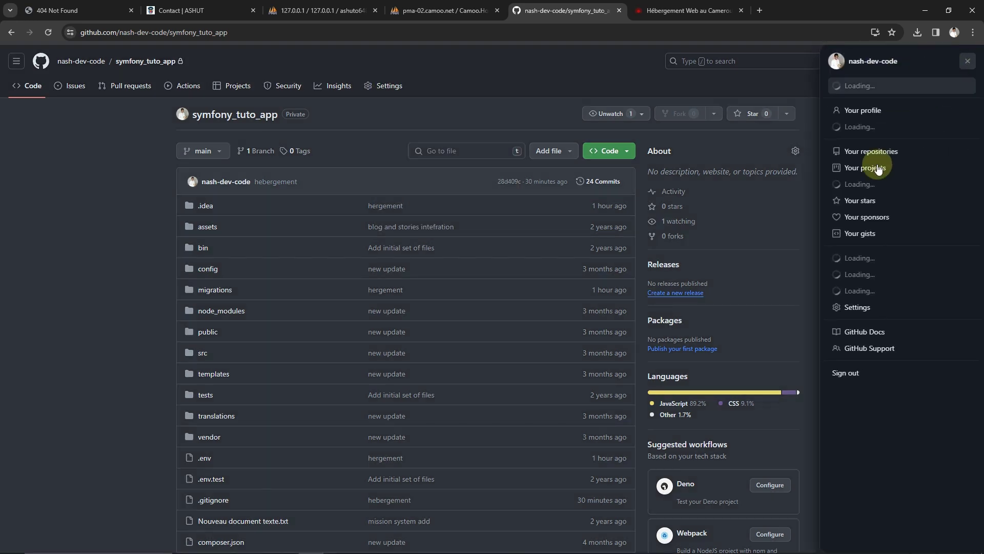
left_click(448, 88)
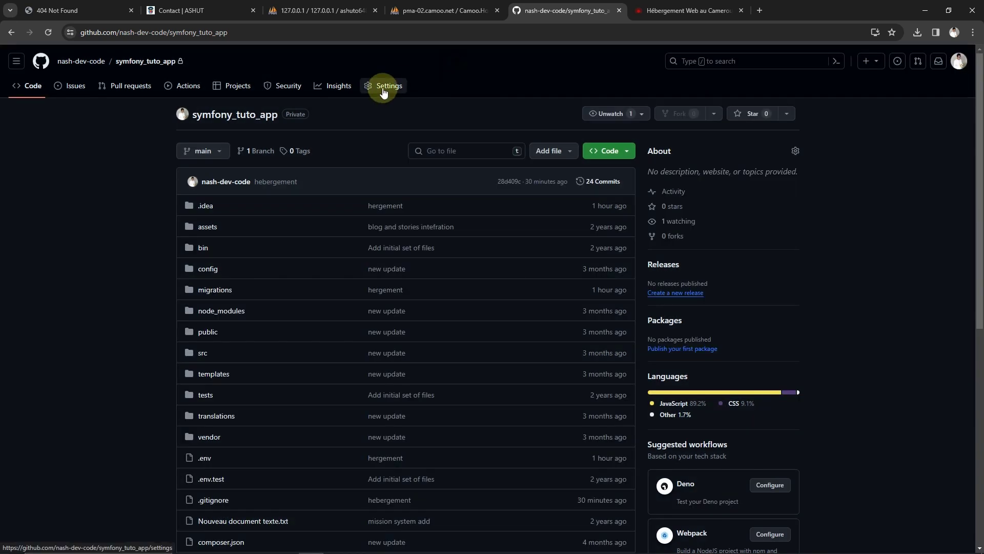
Go to the repository's Settings > Deploy keys and start Add deploy key
left_click(384, 92)
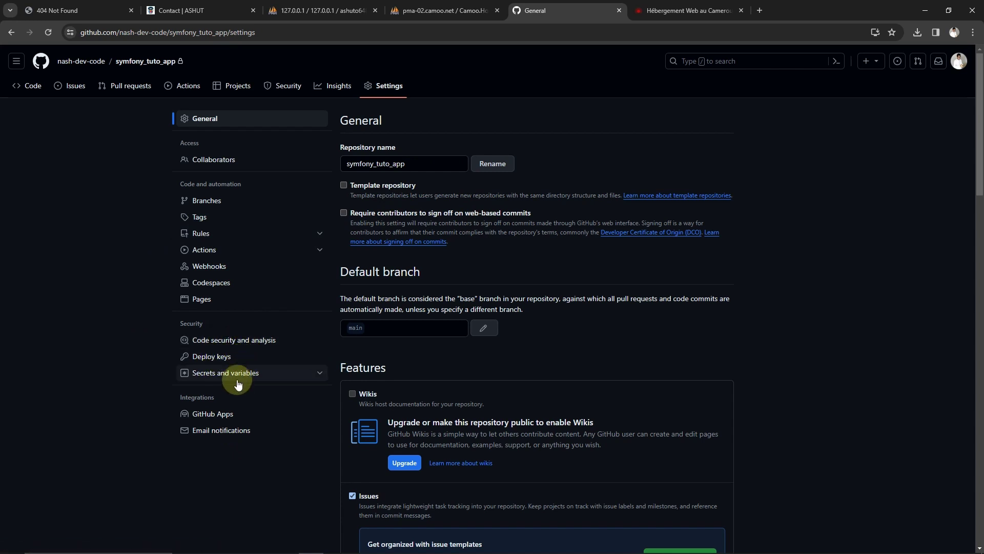
left_click(209, 357)
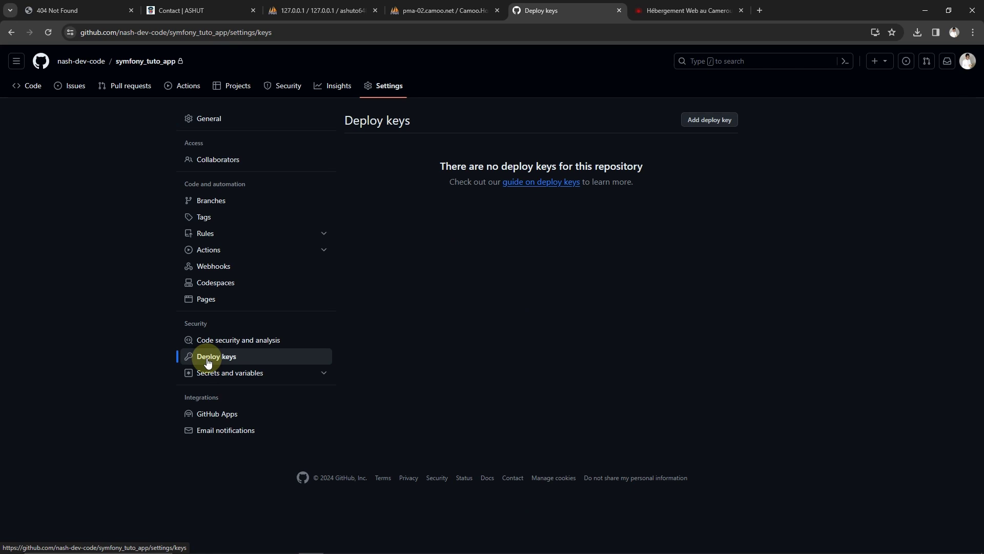
left_click(246, 375)
left_click(246, 374)
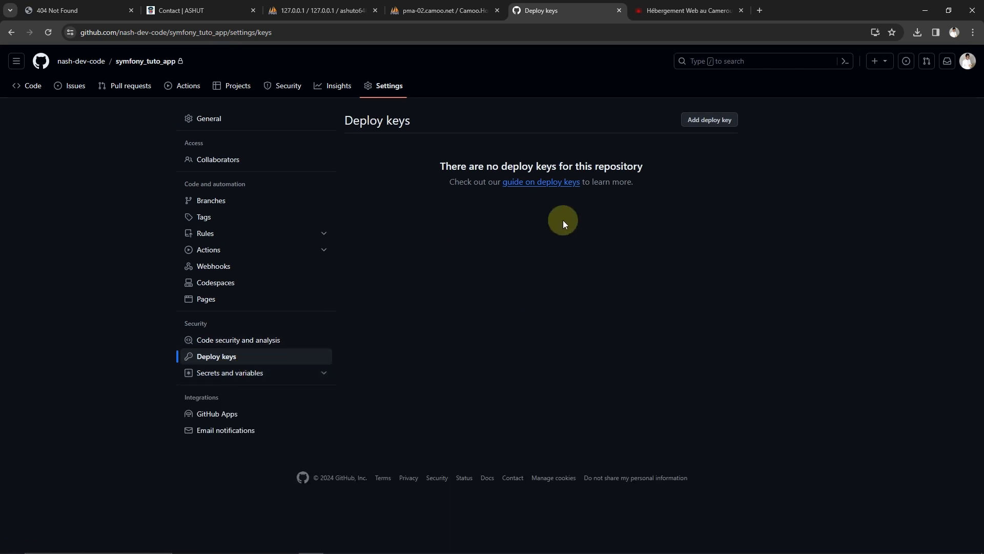
left_click(692, 122)
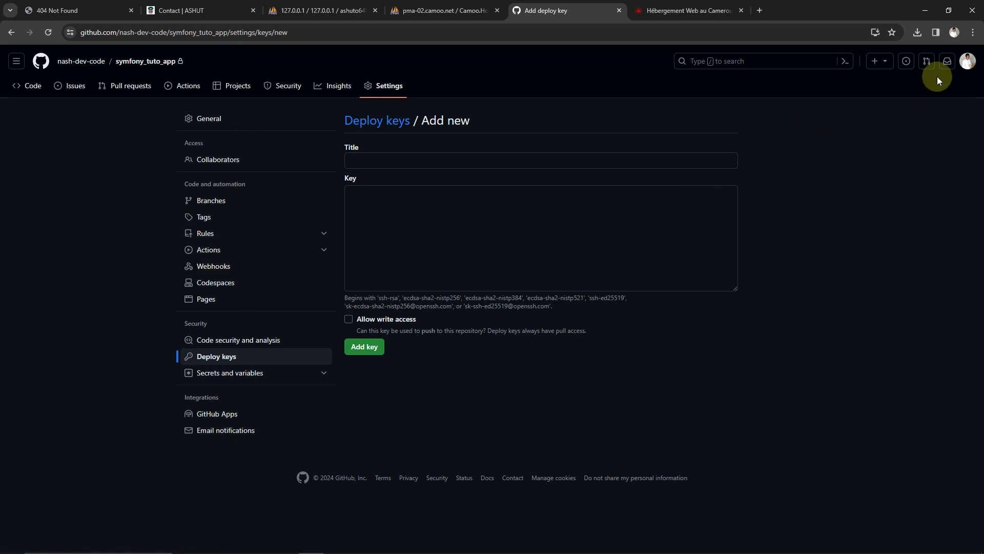
Open personal account Settings from the avatar menu and scroll the sidebar to Developer settings
left_click(968, 61)
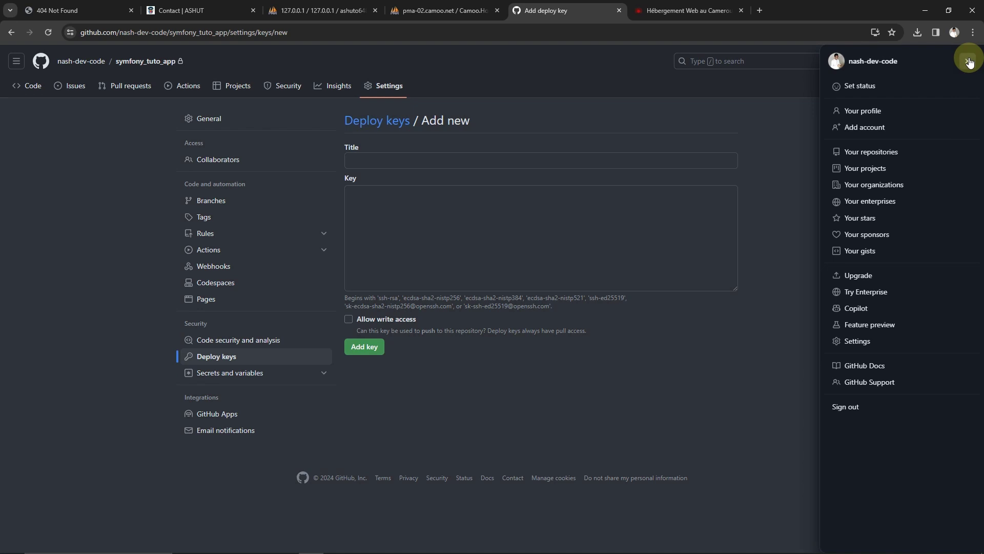
left_click(853, 344)
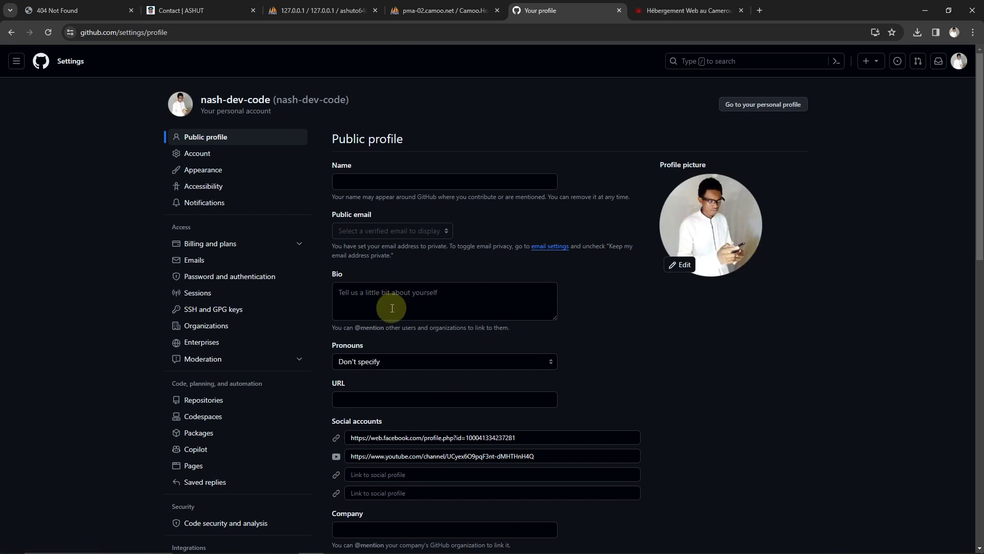
scroll(398, 217, "down", 2)
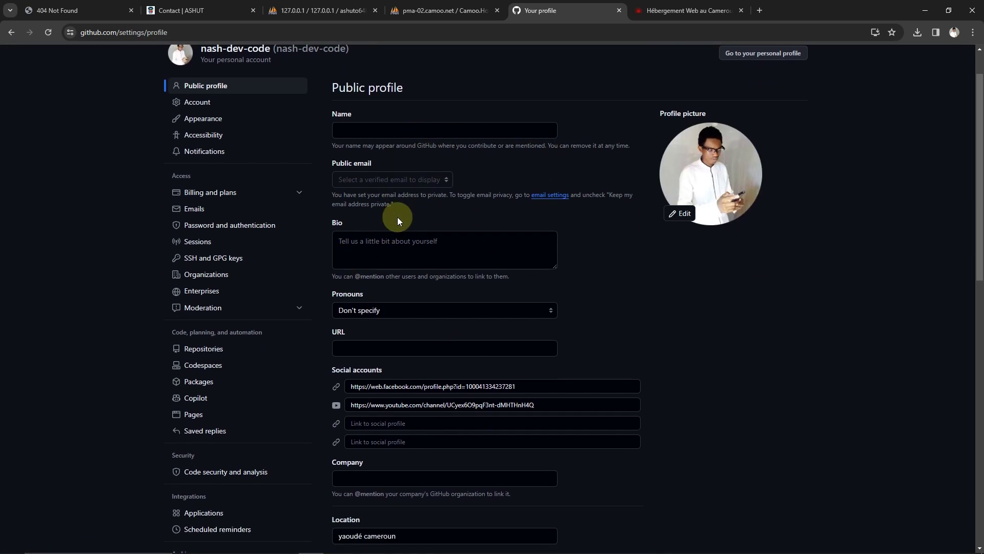
scroll(373, 266, "down", 3)
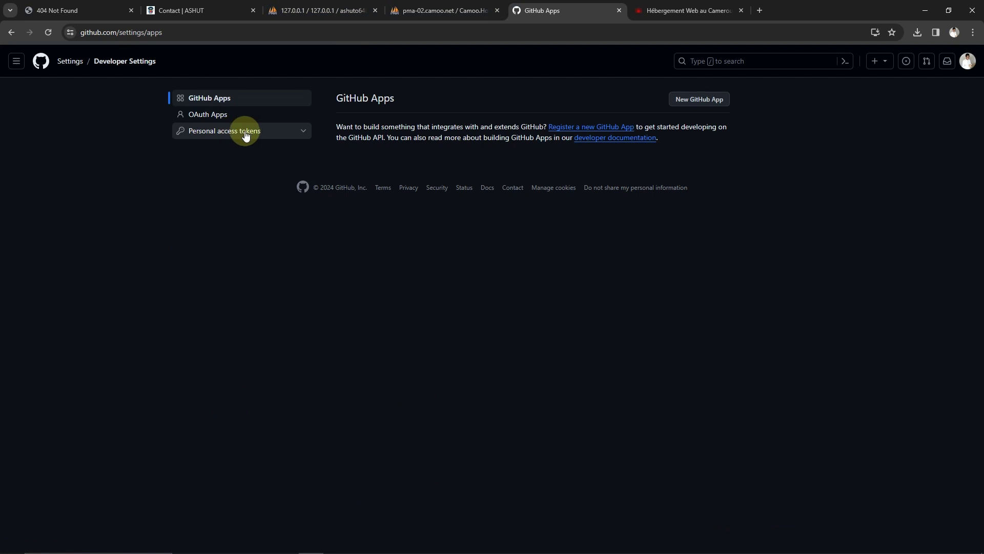
Under Personal access tokens, open Tokens (classic) and choose Generate new token (classic)
left_click(302, 132)
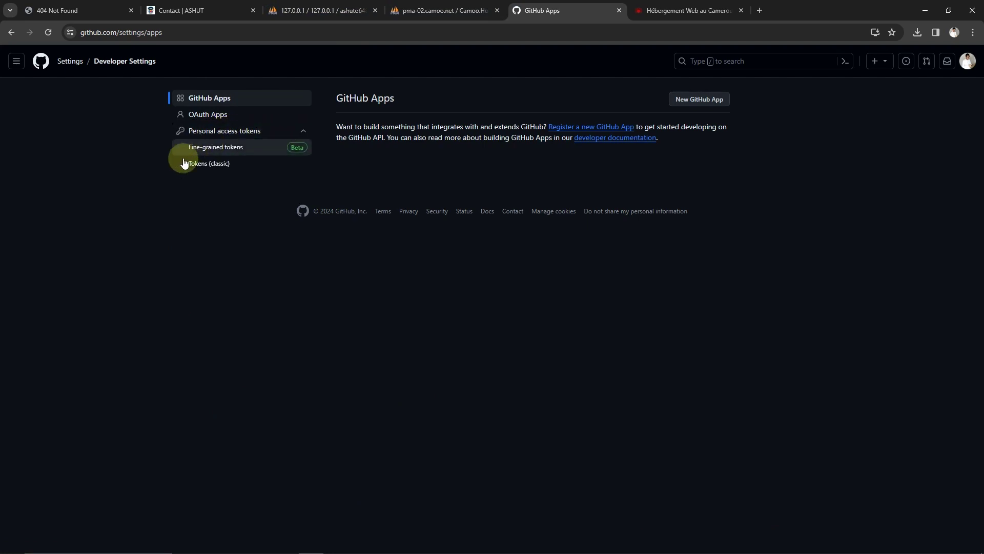
left_click(213, 165)
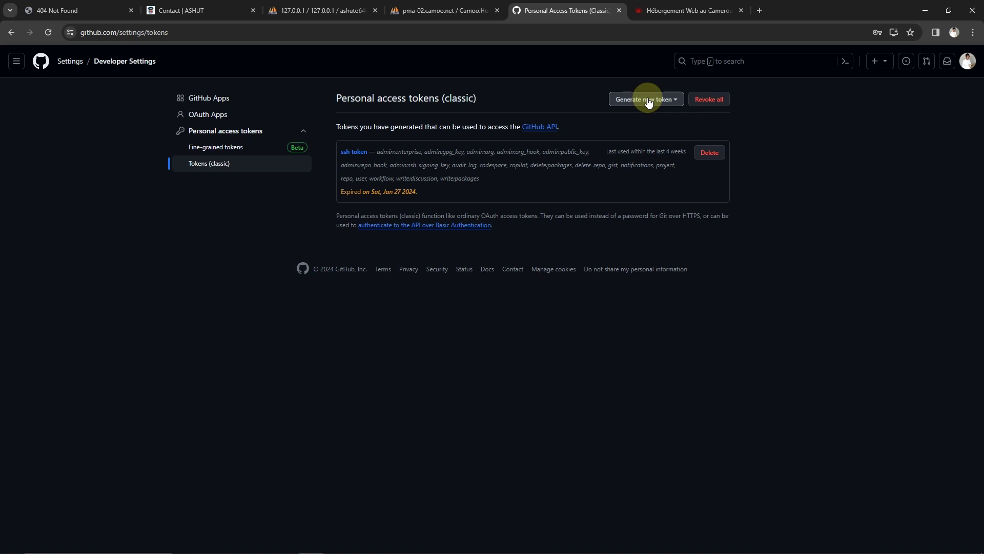
left_click(649, 101)
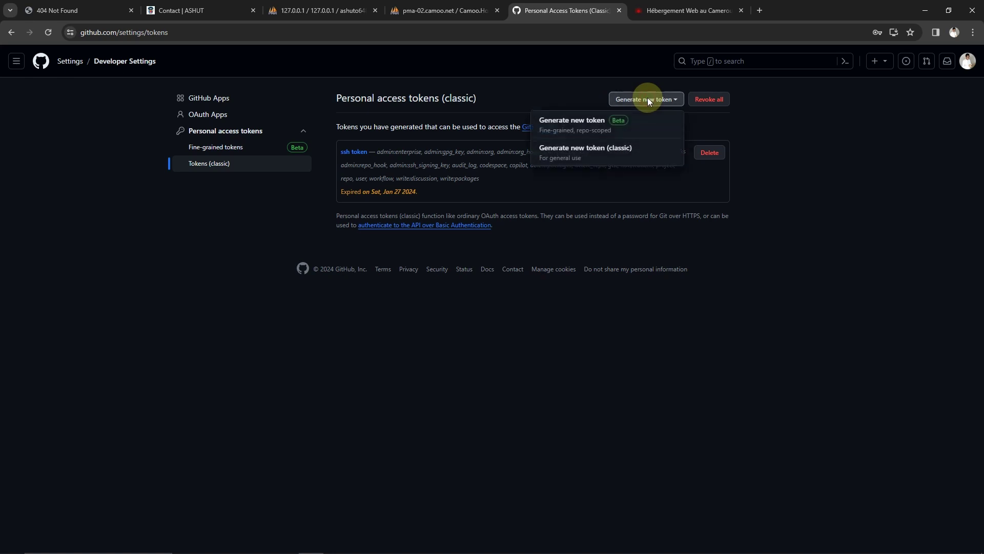
left_click(577, 153)
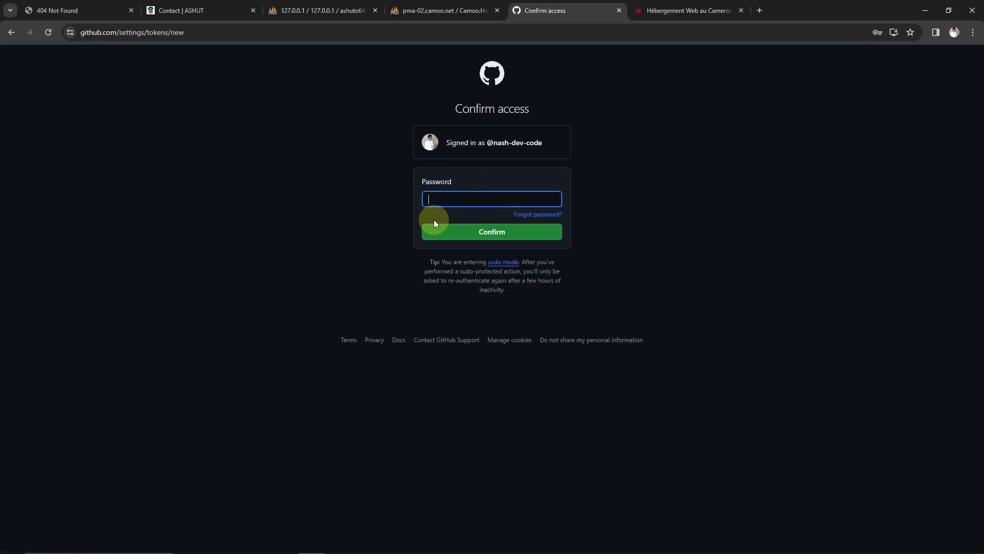
Confirm GitHub access by filling in the saved account password
left_click(446, 198)
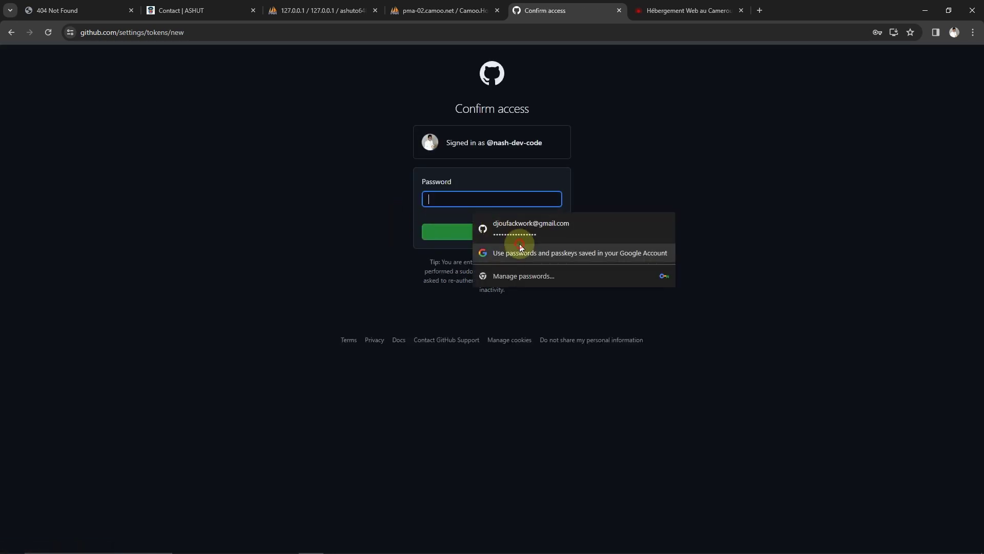
left_click(521, 247)
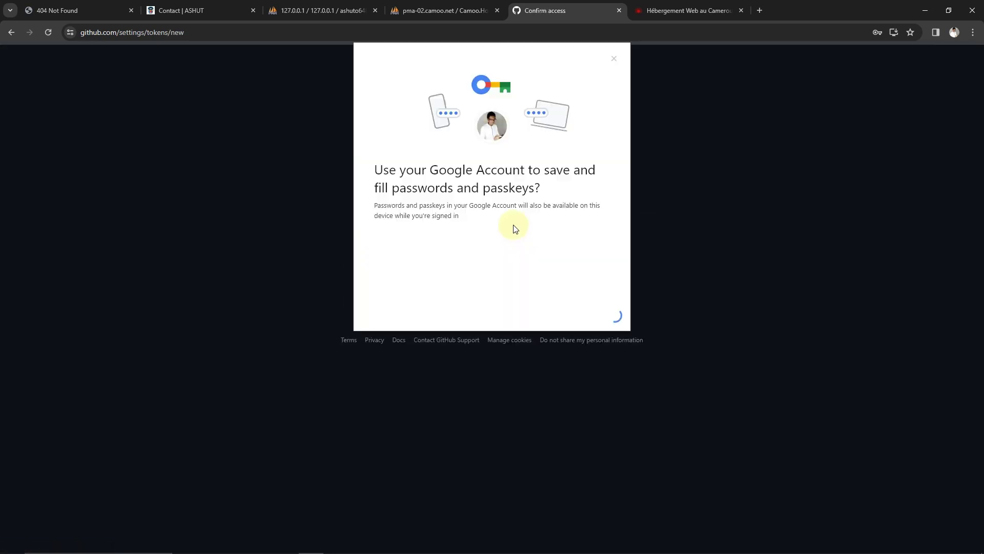
left_click(614, 59)
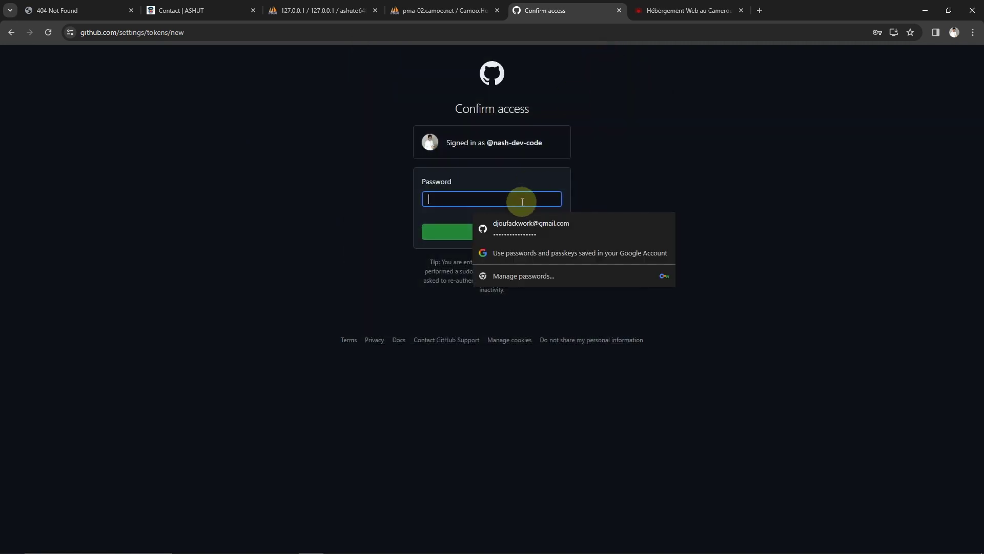
left_click(526, 228)
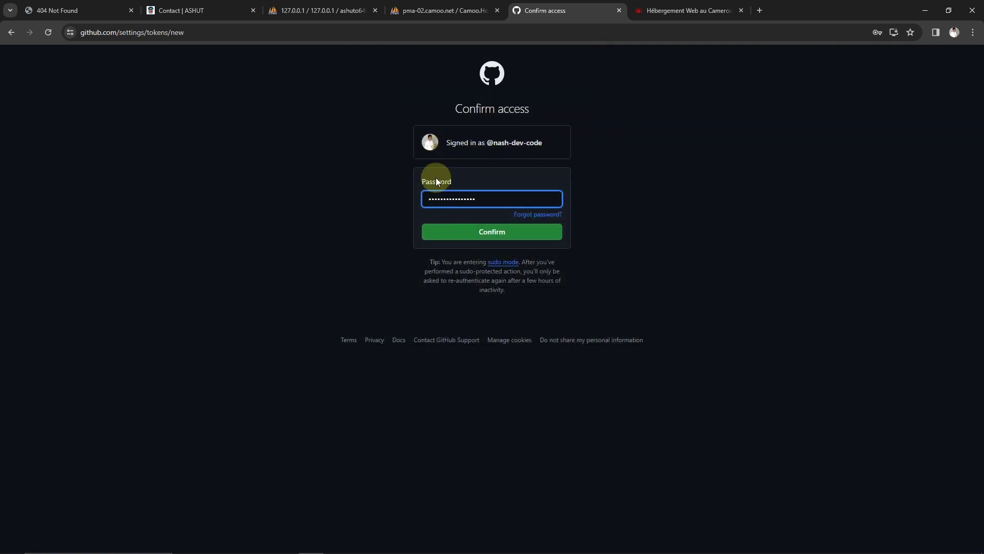
left_click(473, 239)
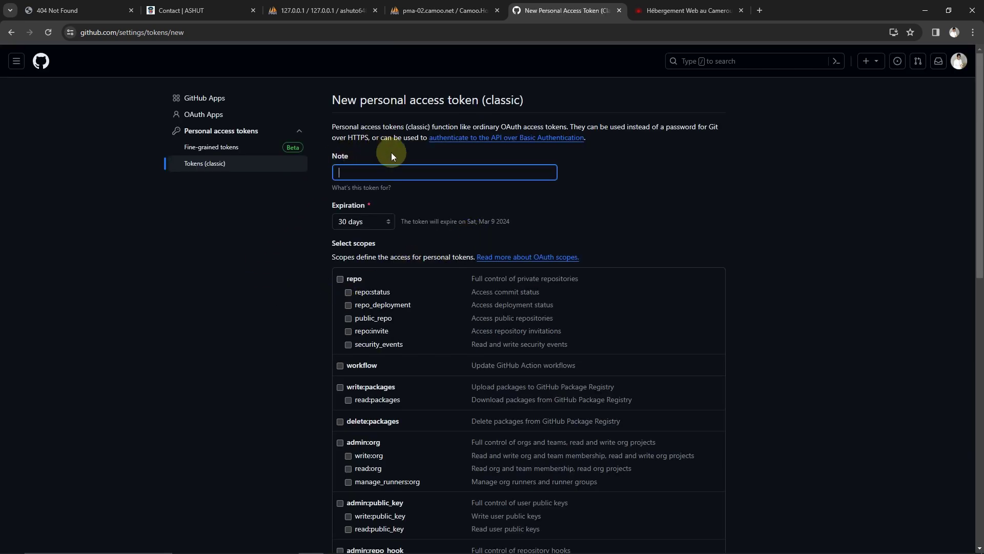
Name the new classic token 'test' and grant the repo scope with all sub-scopes
left_click(344, 174)
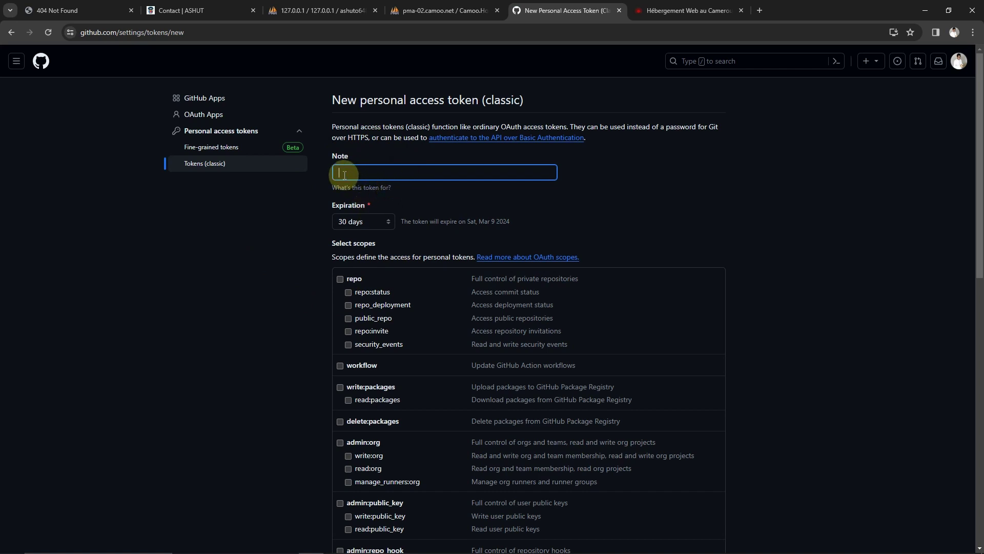
type("test")
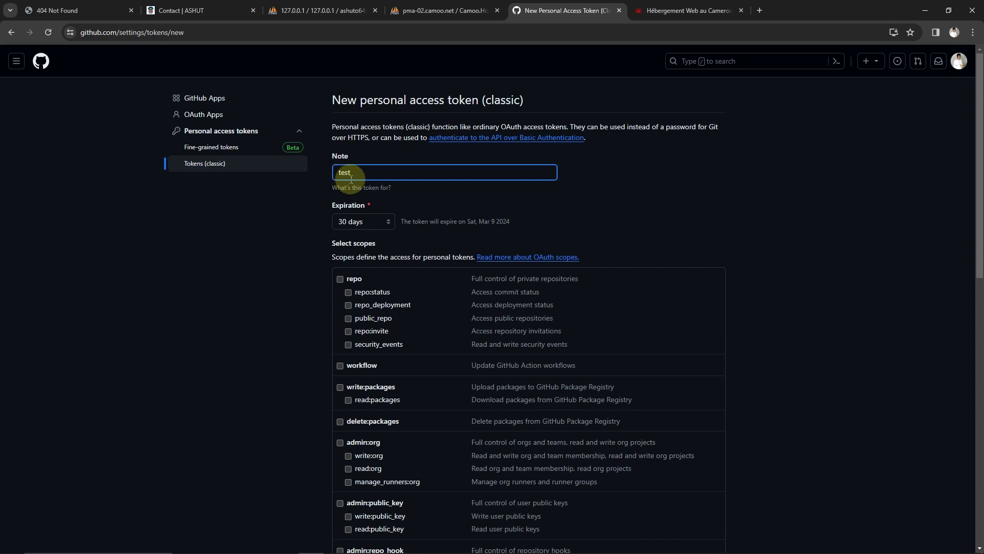
left_click(340, 280)
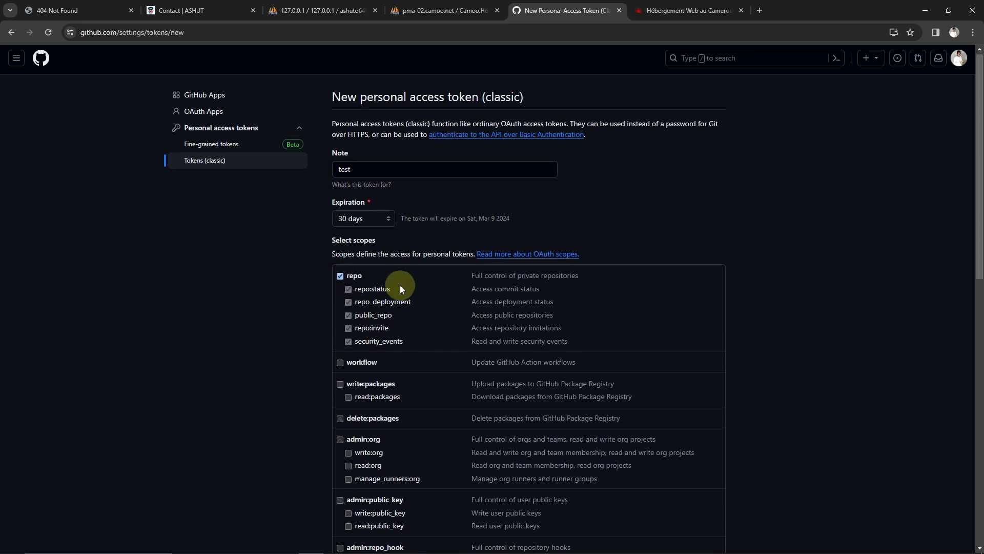
scroll(400, 285, "down", 2)
Grant the workflow, write:packages, admin:org and admin:repo_hook scopes
left_click(340, 263)
left_click(340, 284)
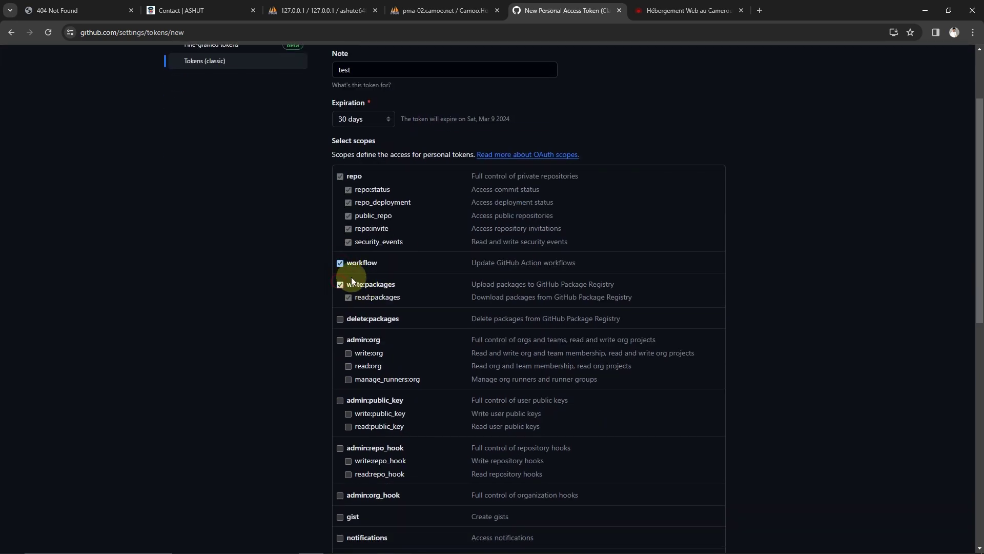
scroll(339, 272, "down", 2)
left_click(338, 237)
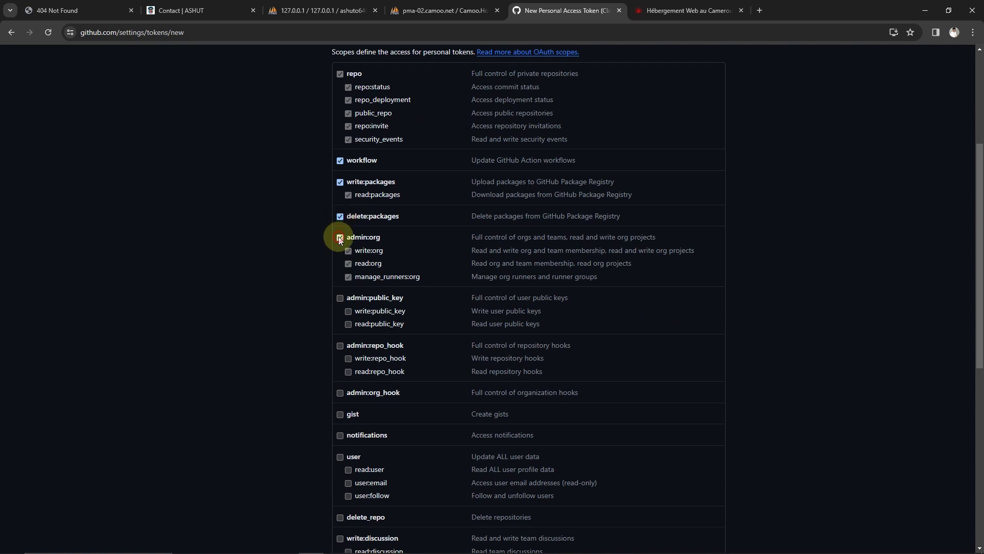
left_click(337, 346)
scroll(343, 324, "down", 3)
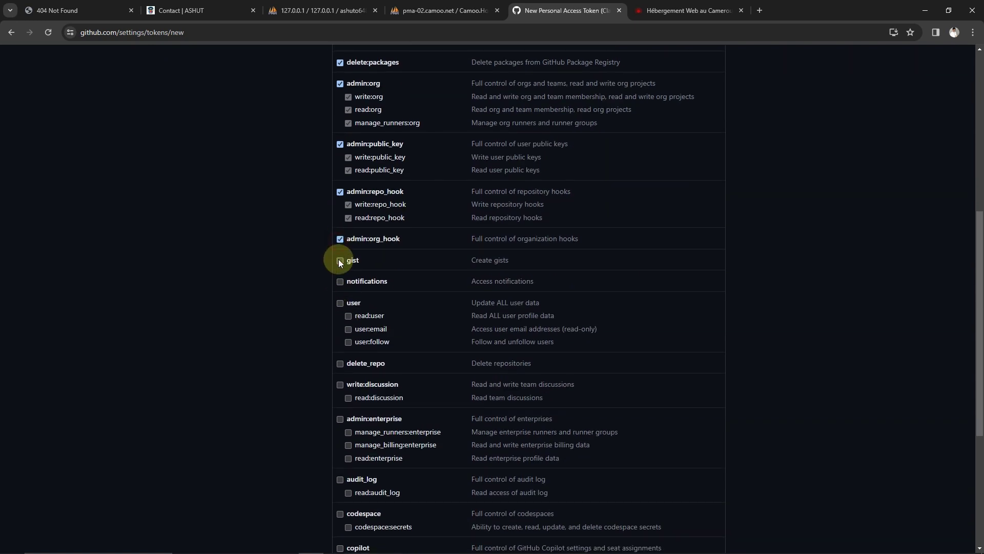
Grant the user, admin:enterprise and audit_log scopes, then generate the token
left_click(340, 301)
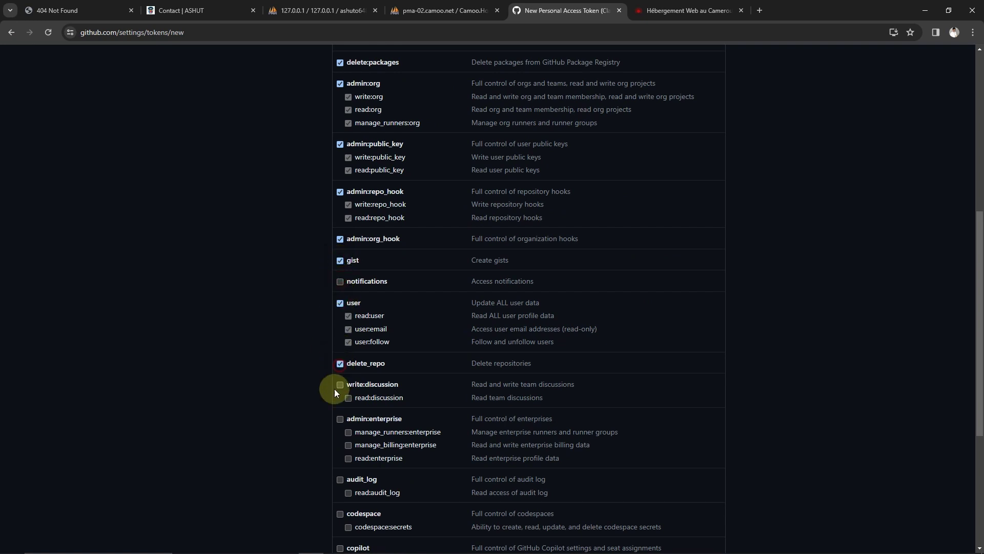
left_click(340, 418)
scroll(344, 359, "down", 4)
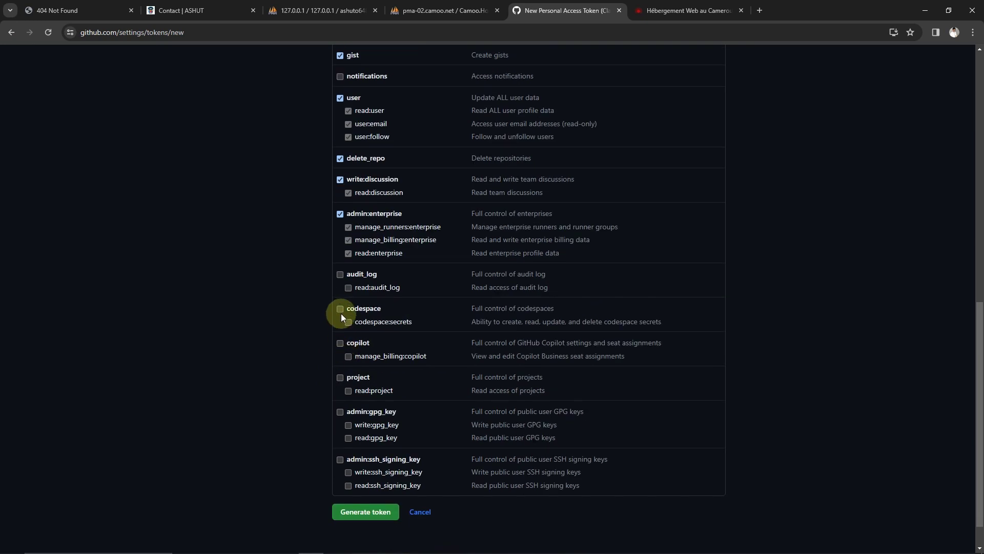
left_click(340, 276)
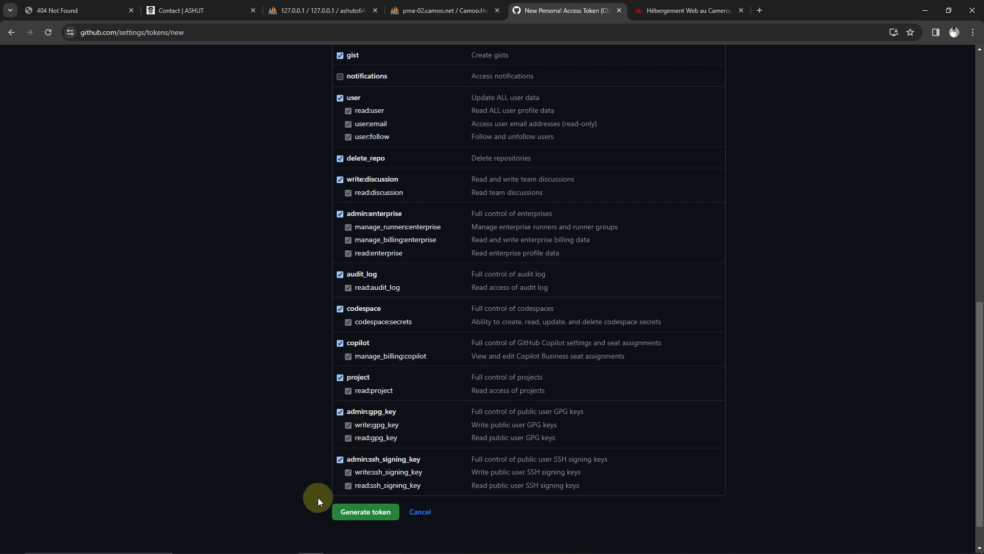
left_click(352, 513)
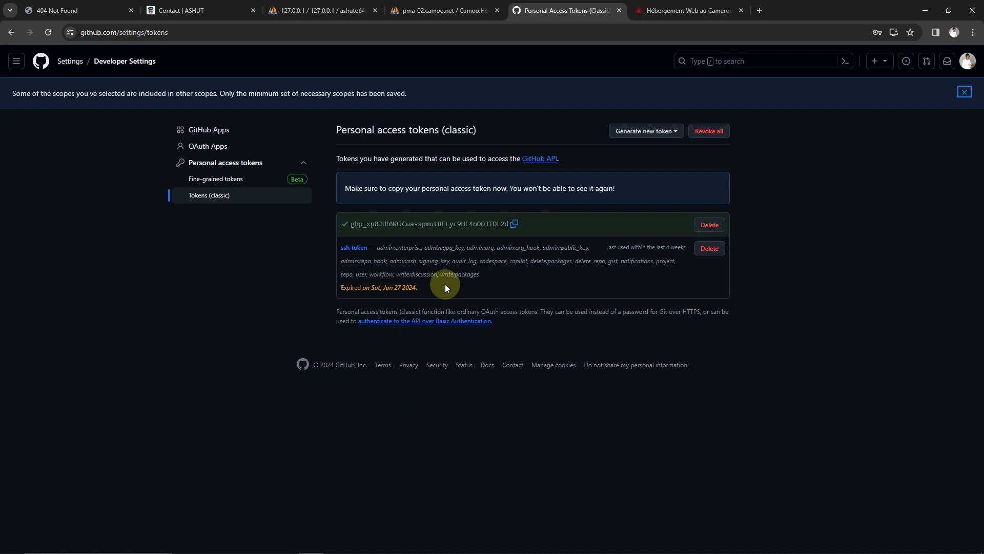
Copy the newly generated classic personal access token to the clipboard
left_click(514, 222)
left_click(515, 225)
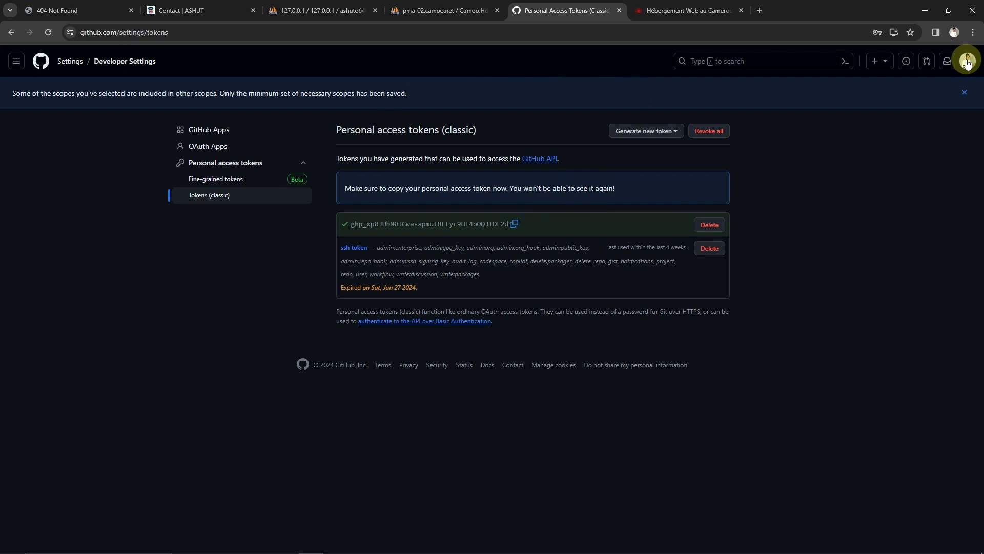
Paste the copied token into a new Bloc-notes note, then minimize Notepad
mouse_move(318, 549)
left_click(12, 543)
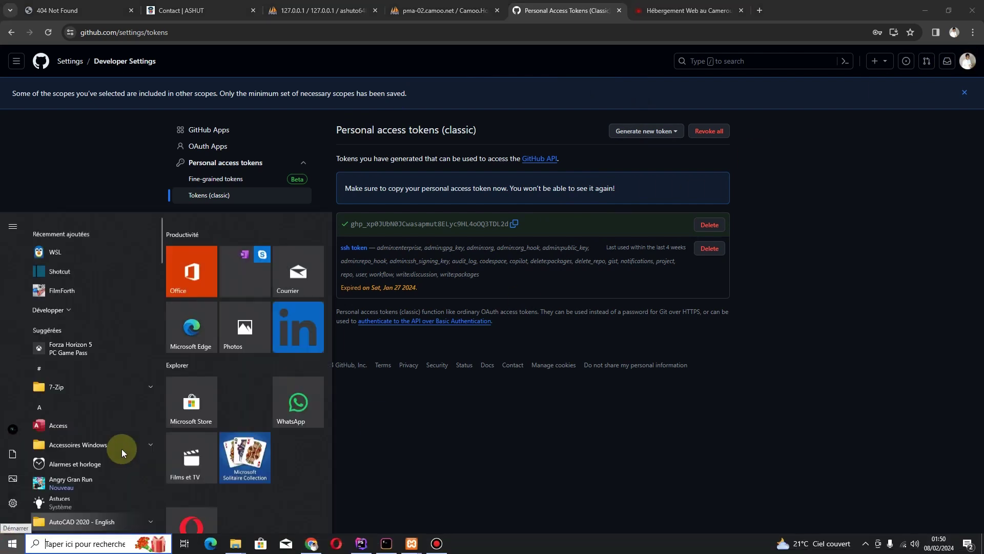
scroll(150, 417, "down", 1)
type("b")
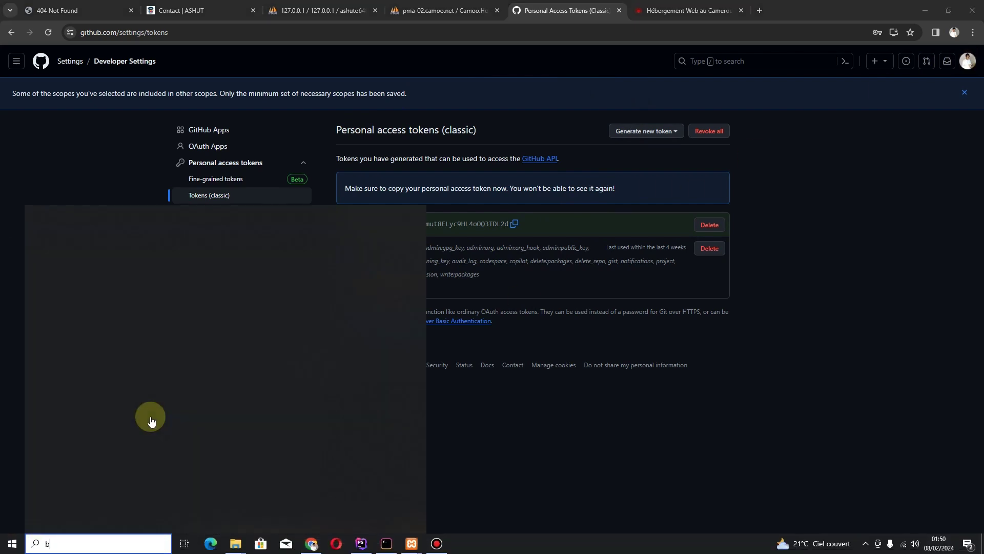
type("lo")
left_click(108, 255)
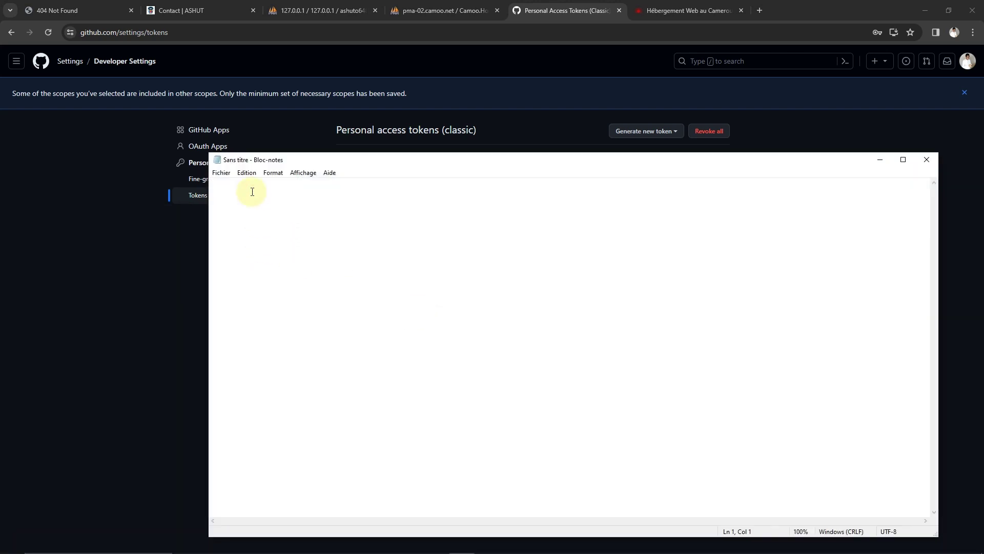
key("ctrl+v")
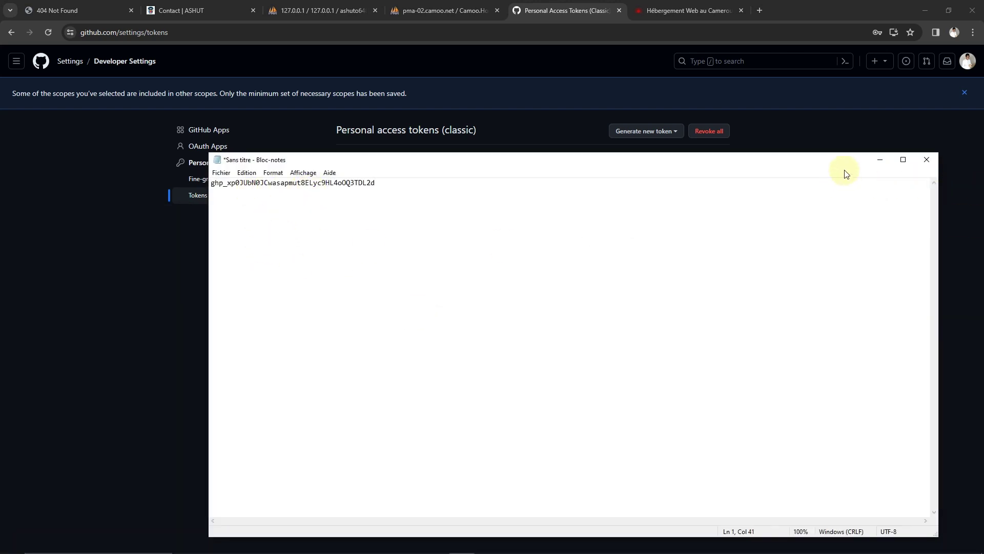
left_click(879, 160)
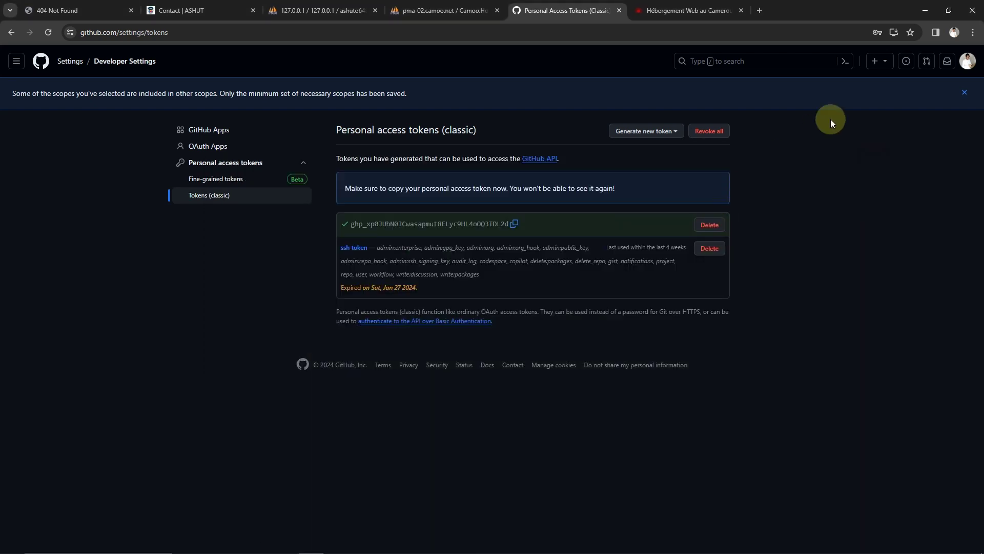
Go back through browser history to the repository's deploy keys list
left_click(12, 33)
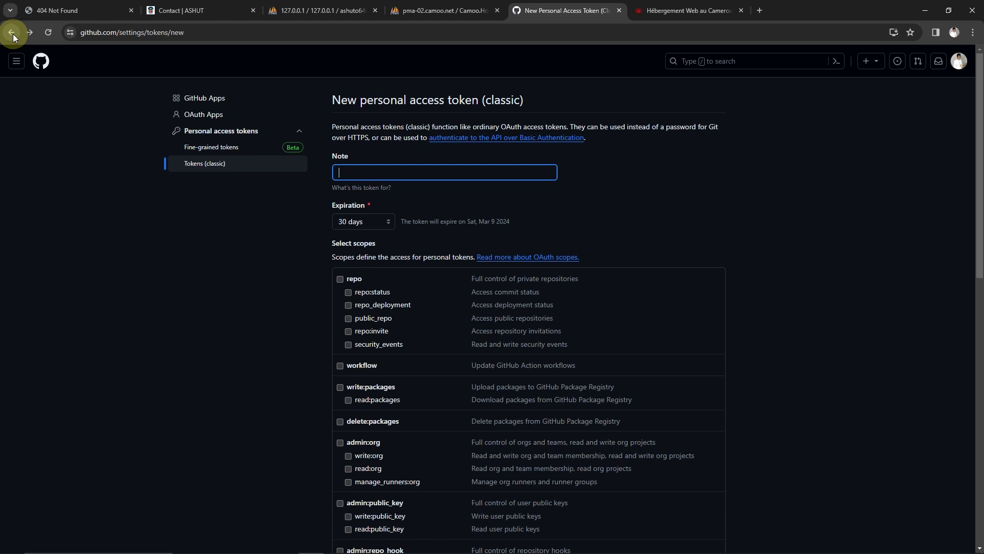
left_click(12, 33)
left_click(11, 33)
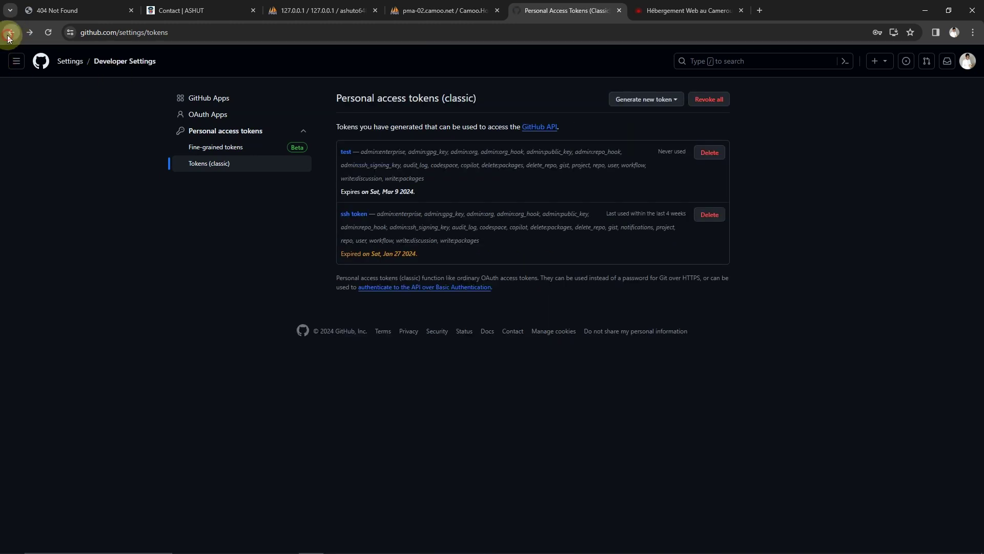
left_click(10, 33)
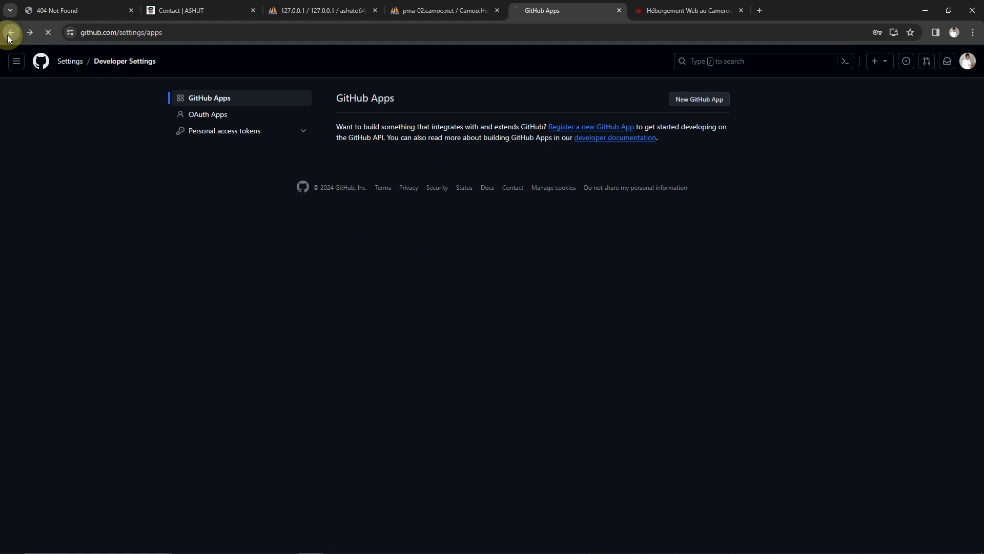
left_click(10, 33)
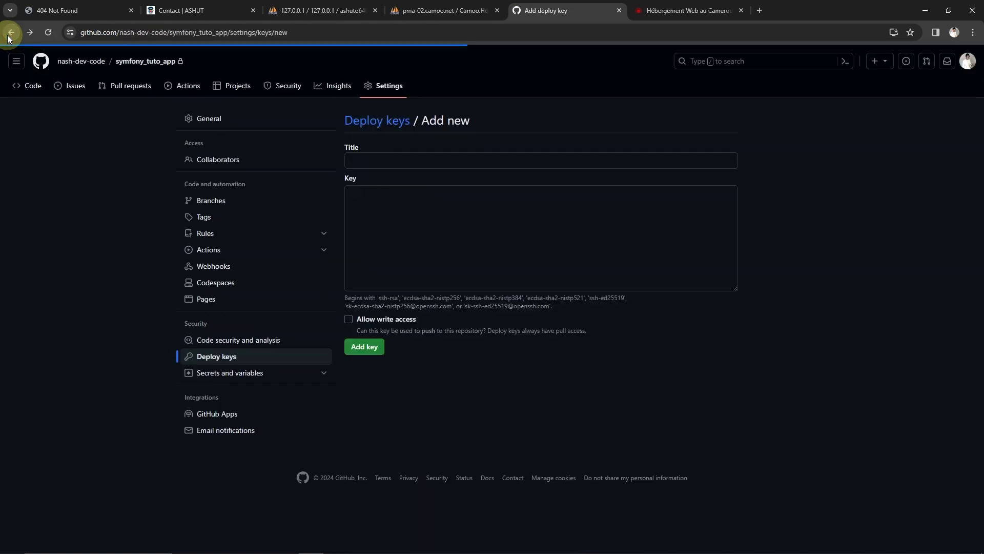
left_click(11, 33)
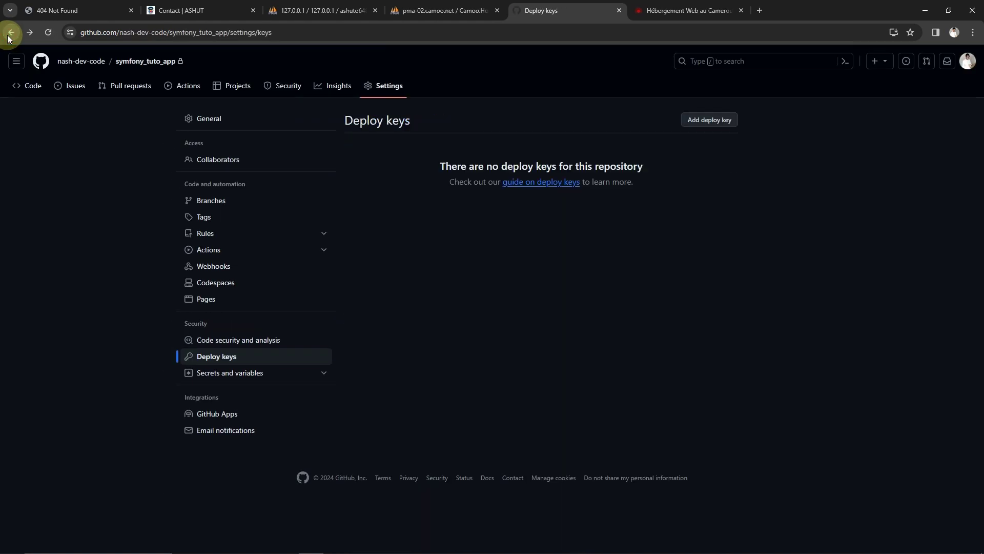
Copy symfony_tuto_app's HTTPS clone URL and return to PhpStorm's server terminal
left_click(968, 61)
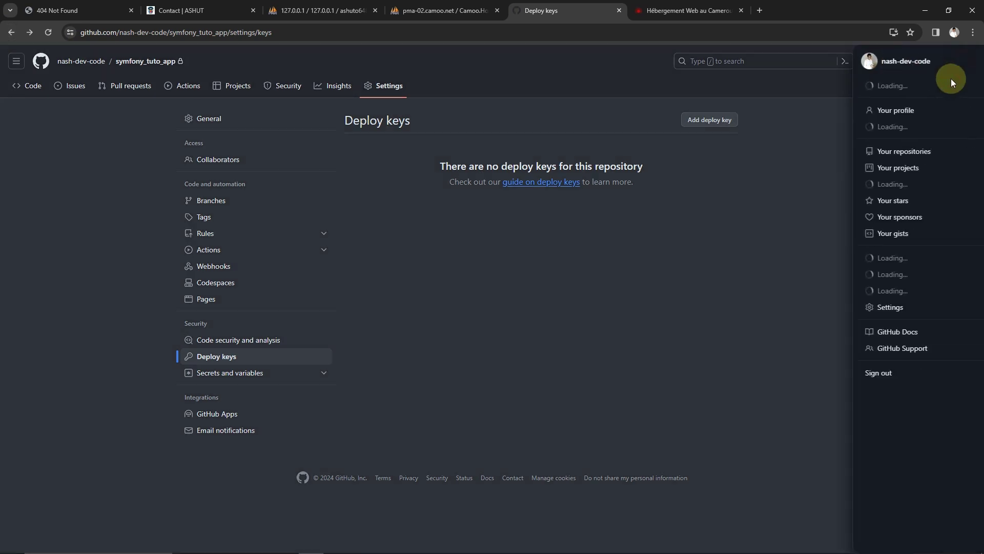
left_click(881, 159)
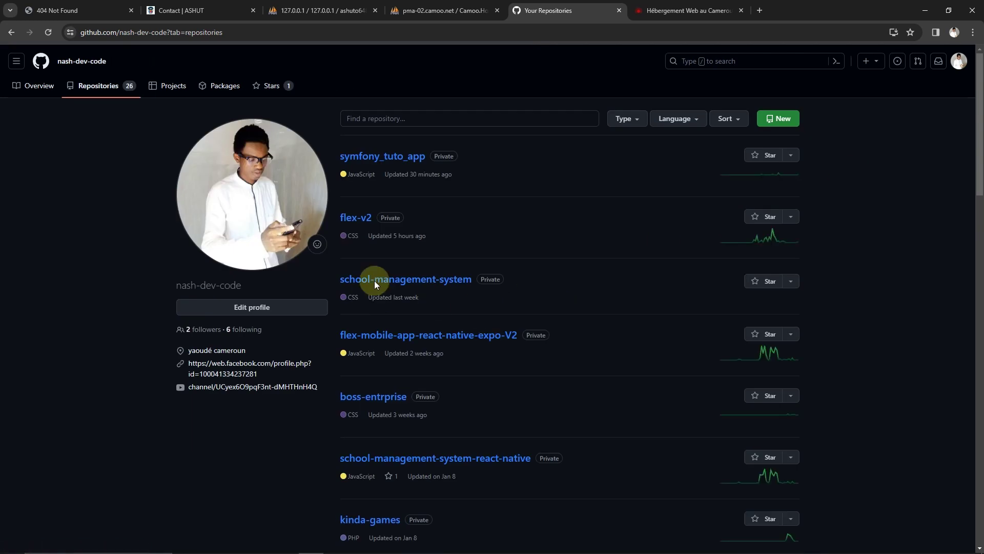
left_click(382, 160)
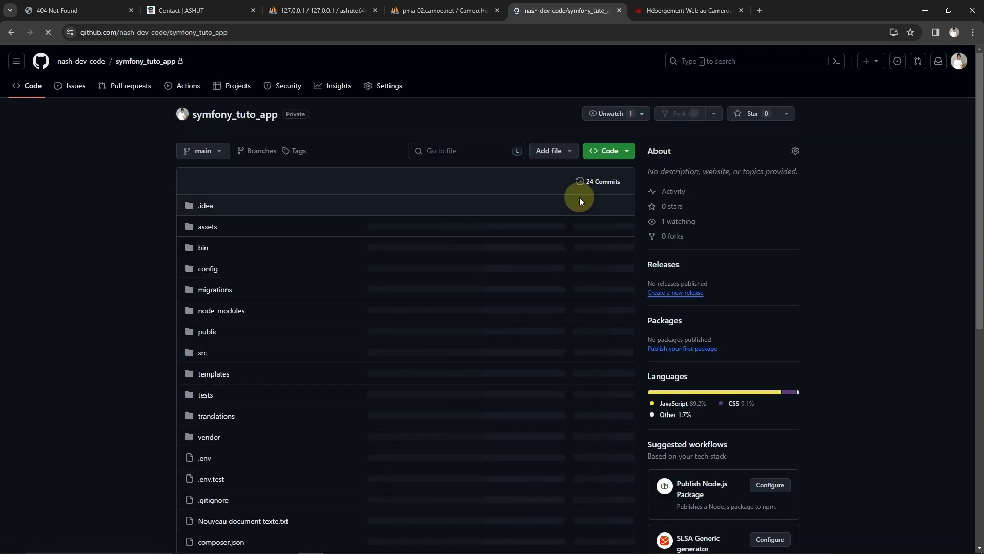
left_click(608, 151)
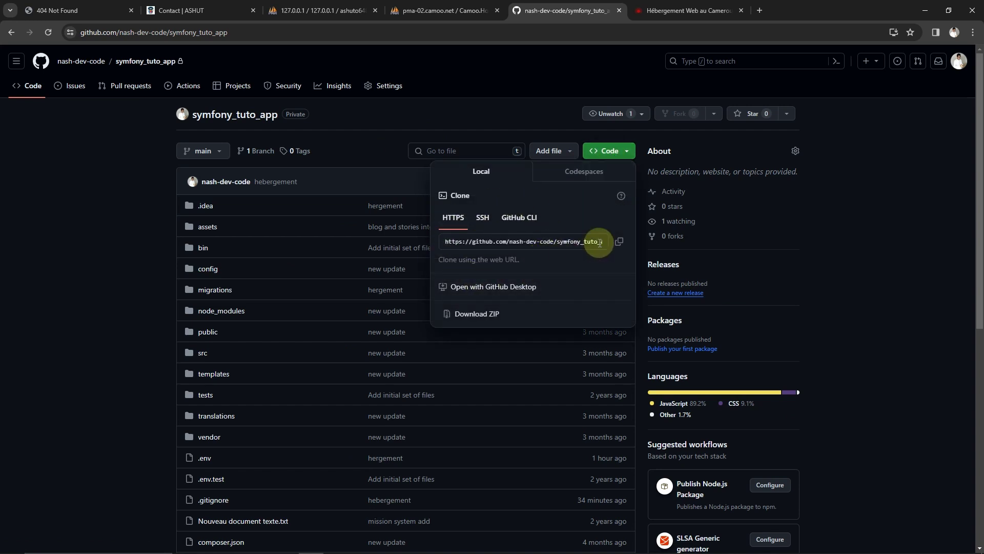
left_click(619, 242)
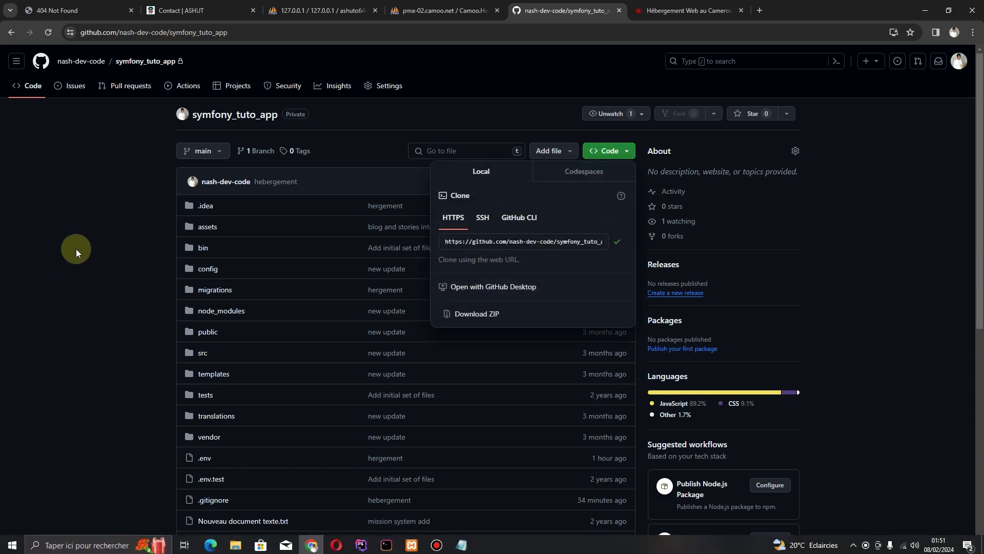
scroll(230, 395, "down", 1)
left_click(361, 544)
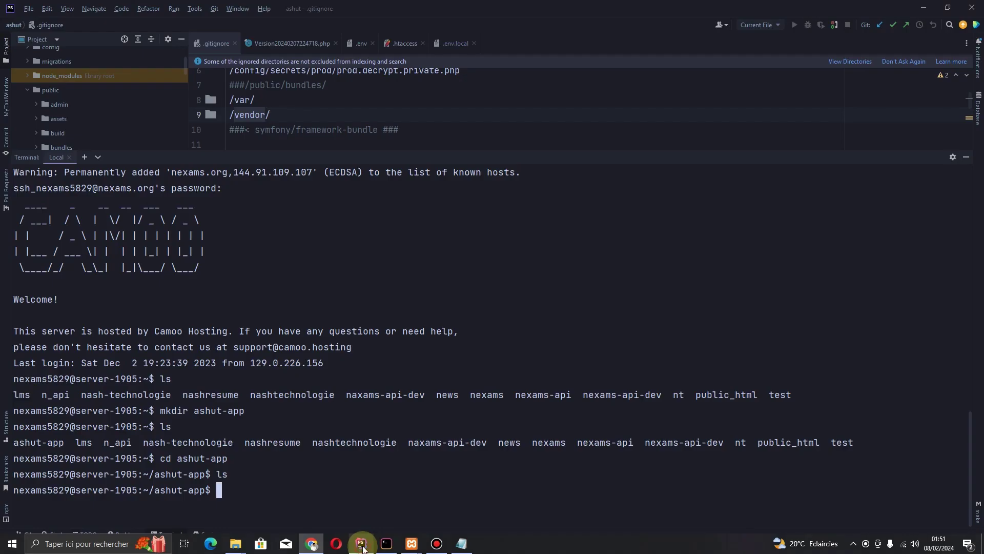
Run git clone with the pasted repository URL and enter the GitHub username
left_click(219, 490)
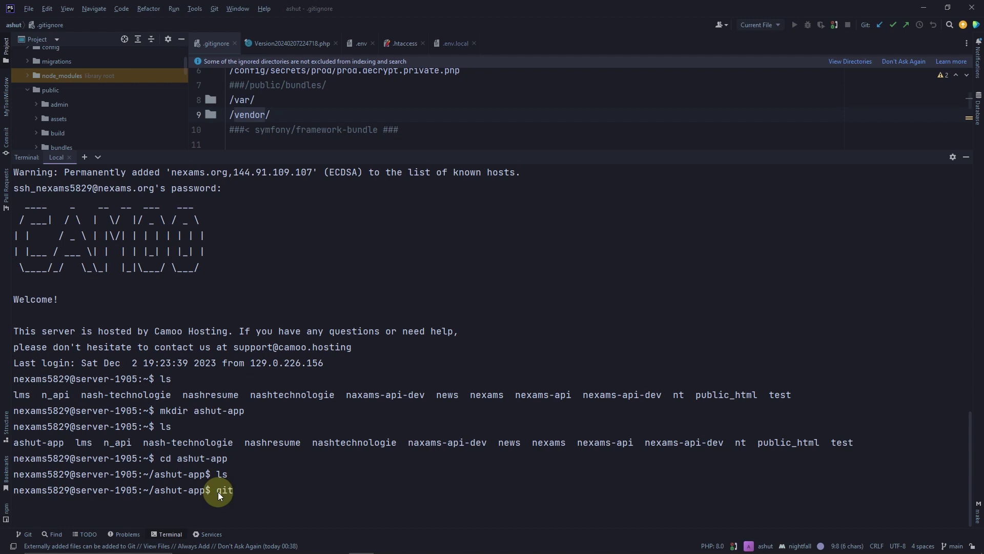
type("git clone")
key("ctrl+v")
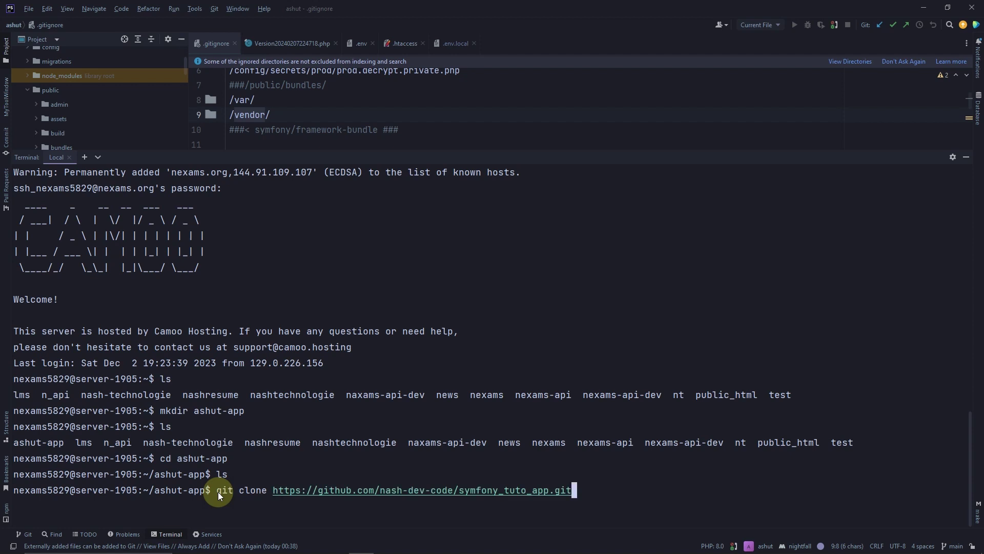
key("Return")
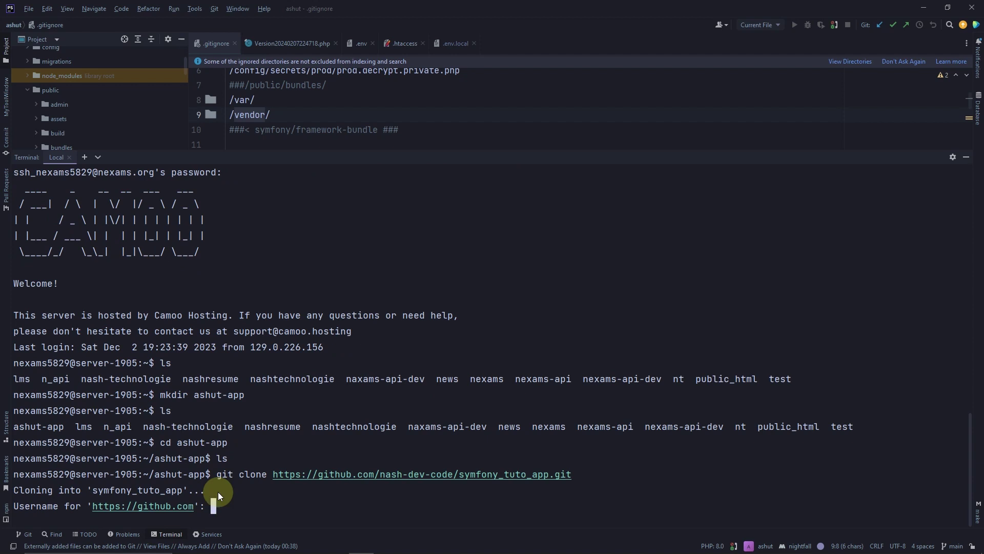
type("nash-dev-code")
key("Return")
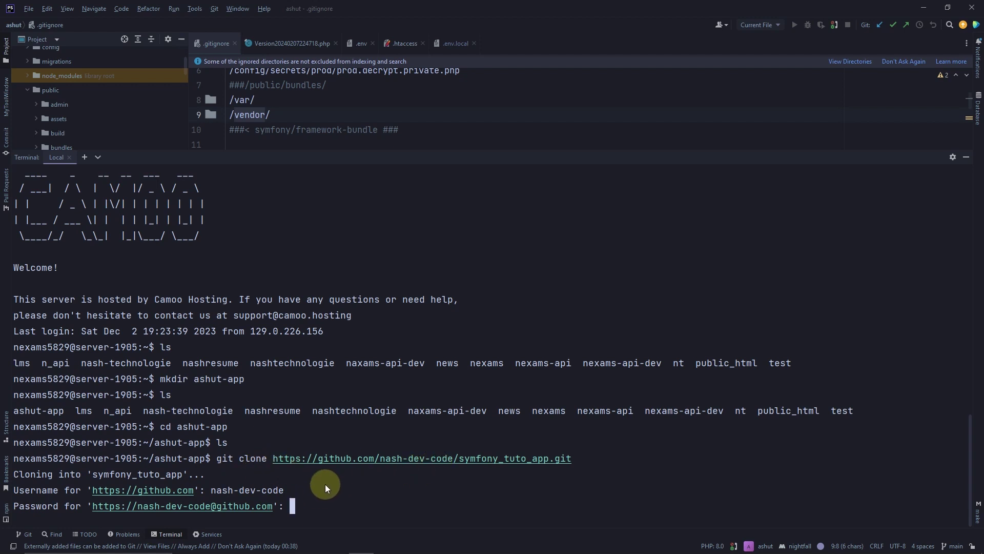
mouse_move(543, 538)
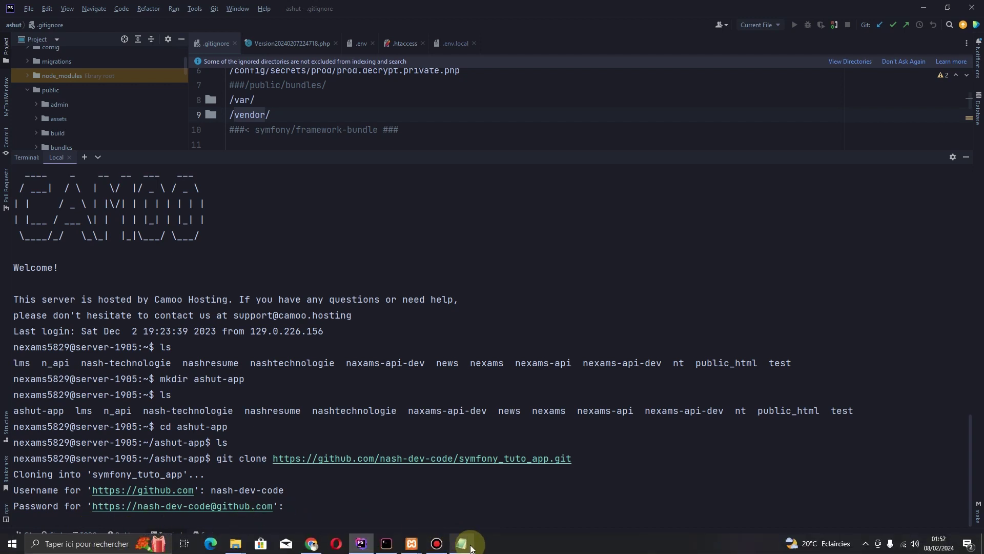
Select the GitHub token in the Notepad note and return to the terminal's password prompt
left_click(463, 542)
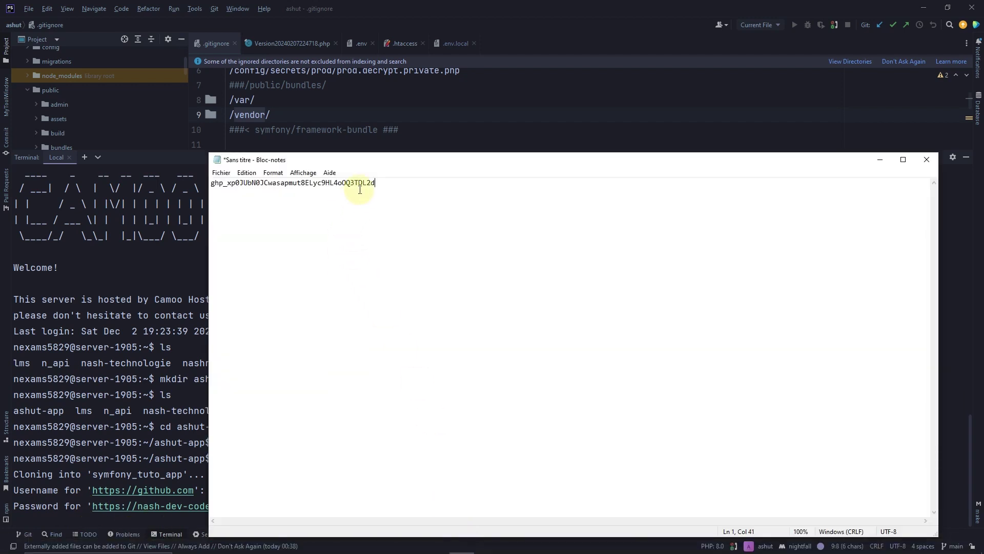
left_click_drag(376, 183, 198, 191)
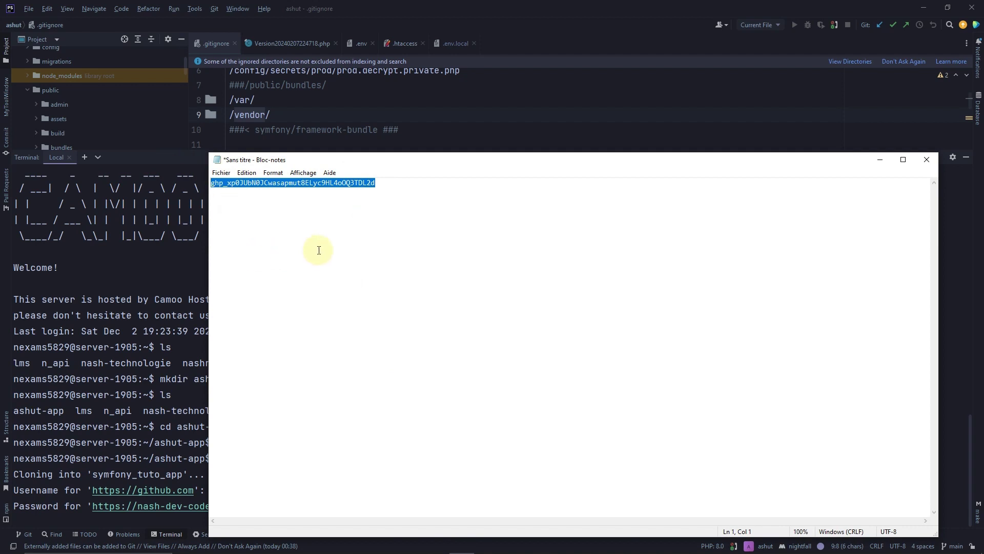
left_click(170, 410)
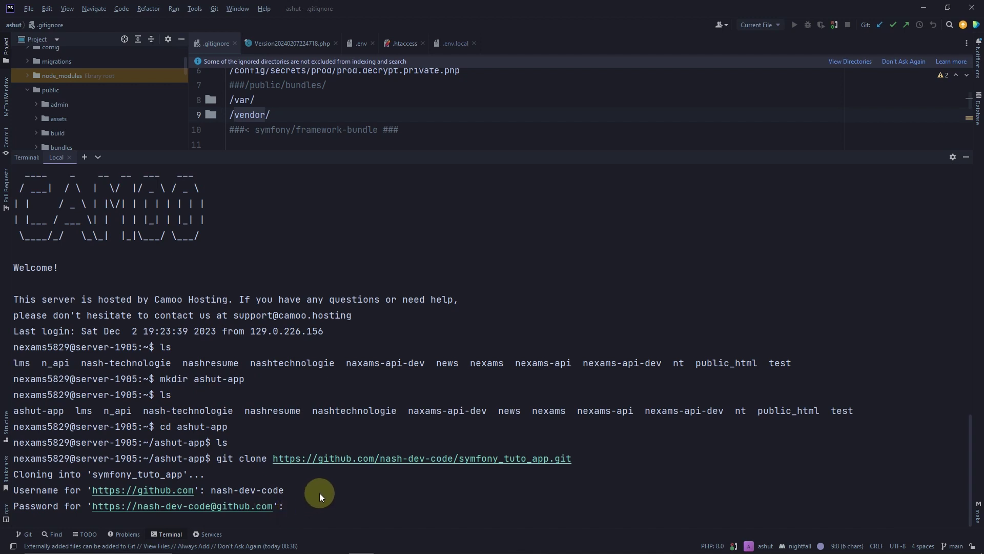
Submit the token as the clone password, then list ashut-app to see symfony_tuto_app
key("Return")
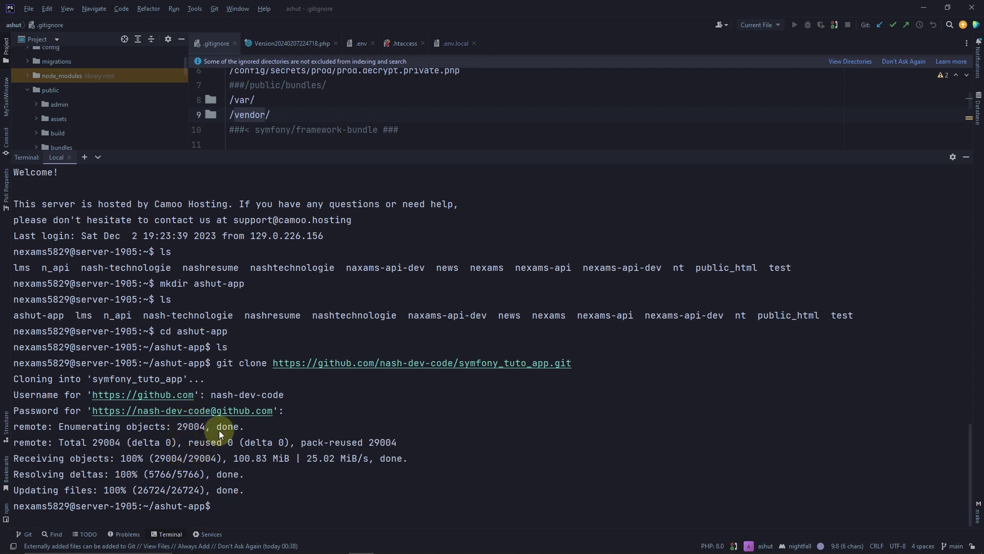
type("ls")
key("Return")
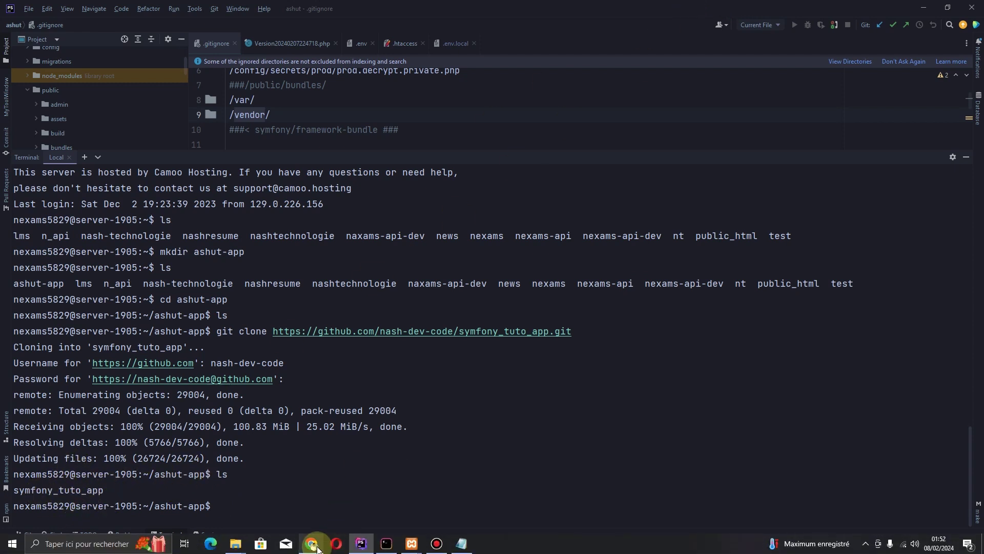
left_click(317, 548)
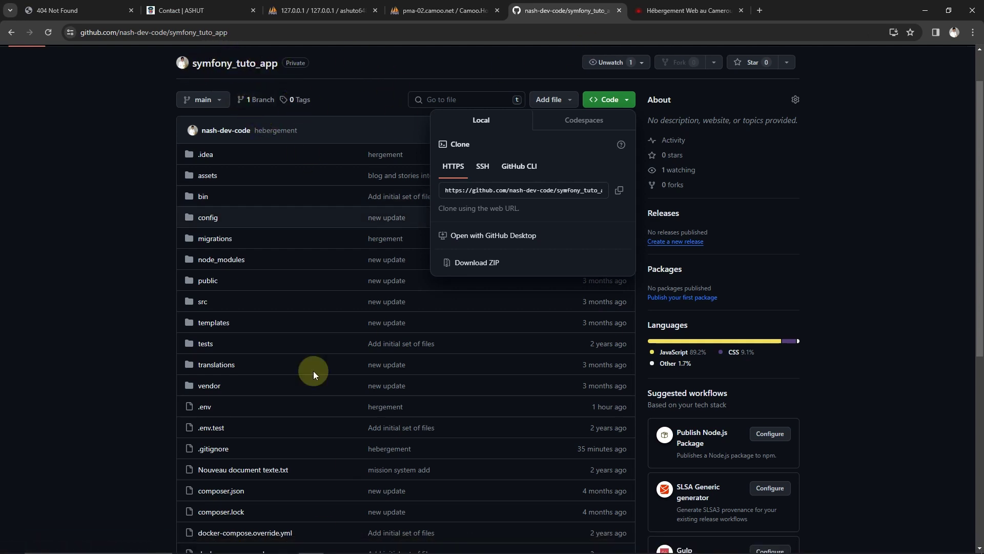
mouse_move(285, 549)
left_click(361, 544)
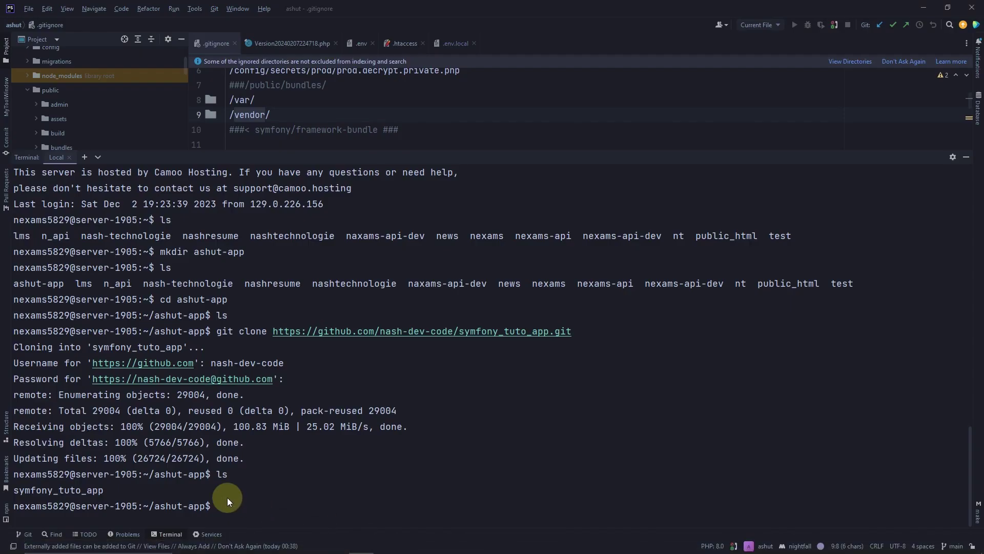
Change into symfony_tuto_app and list its files, including vendor and composer.json
type("symfony_tuto_app")
key("Return")
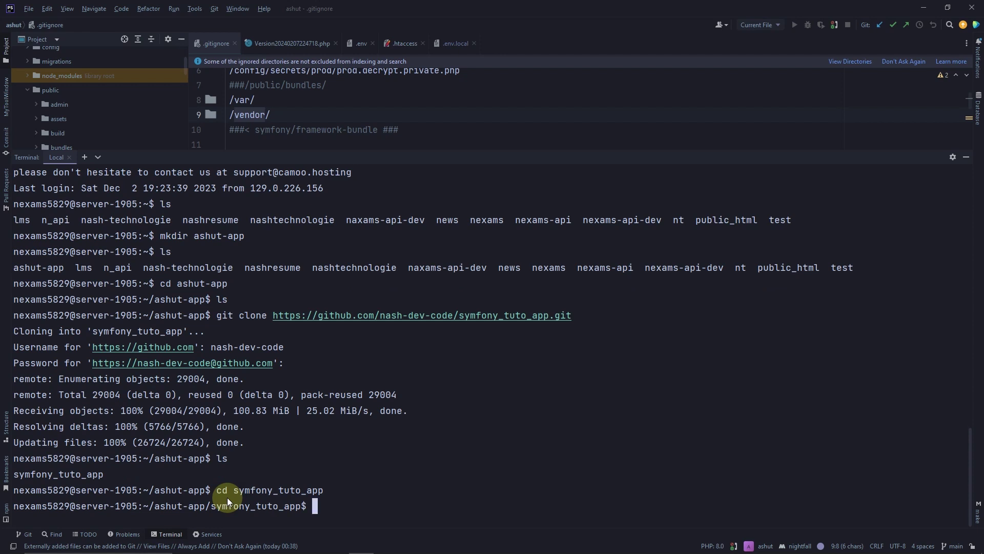
type("ls")
key("Return")
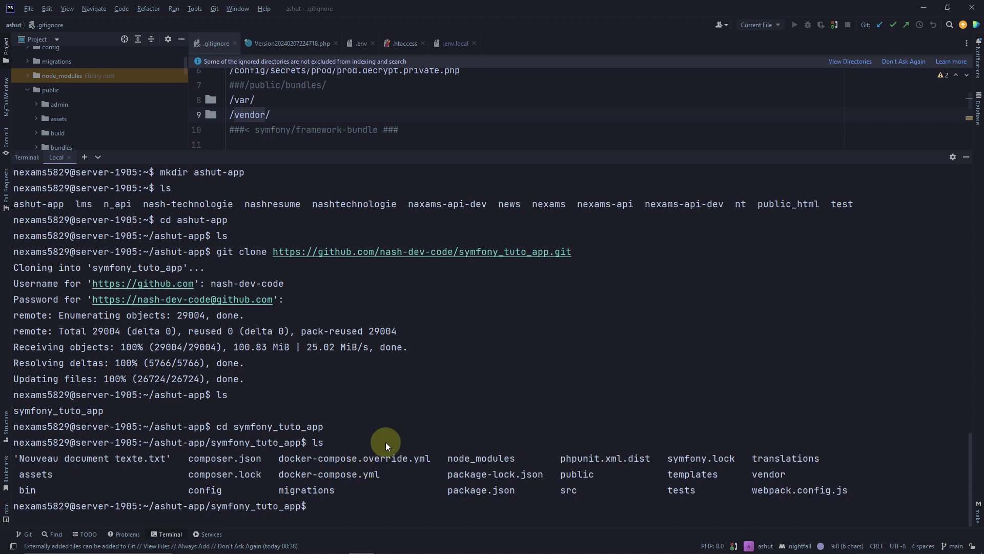
mouse_move(349, 551)
left_click(311, 550)
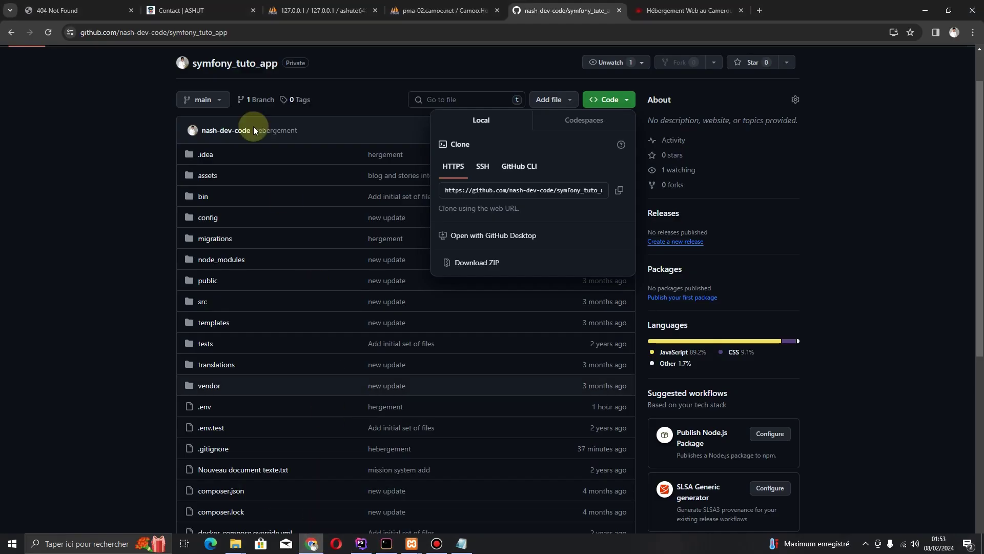
scroll(189, 198, "up", 1)
scroll(189, 198, "down", 4)
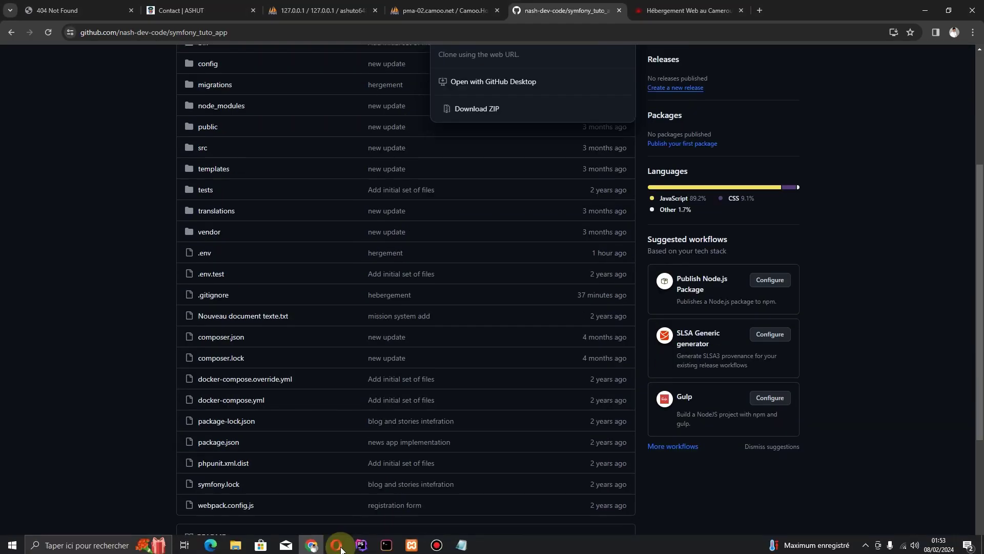
mouse_move(313, 548)
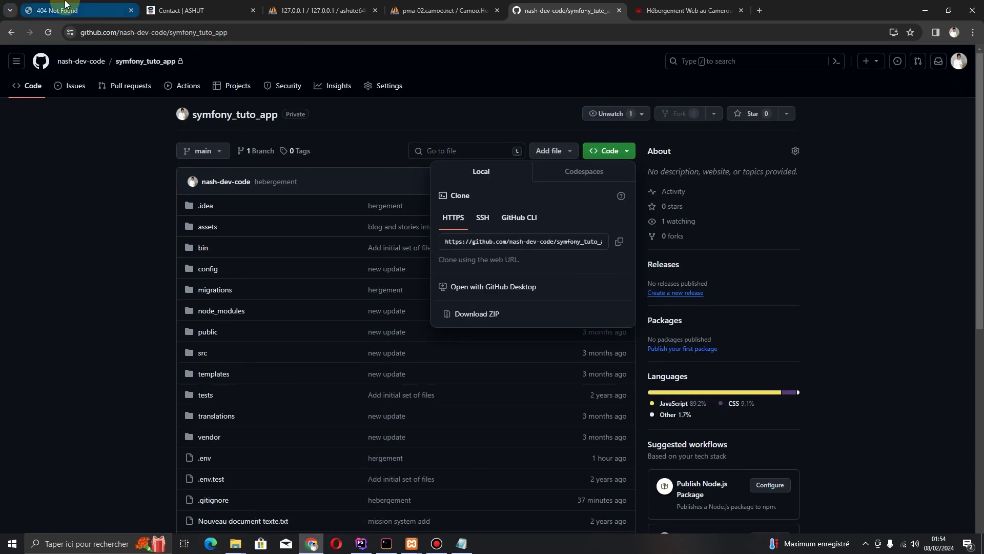
left_click(57, 11)
left_click(46, 33)
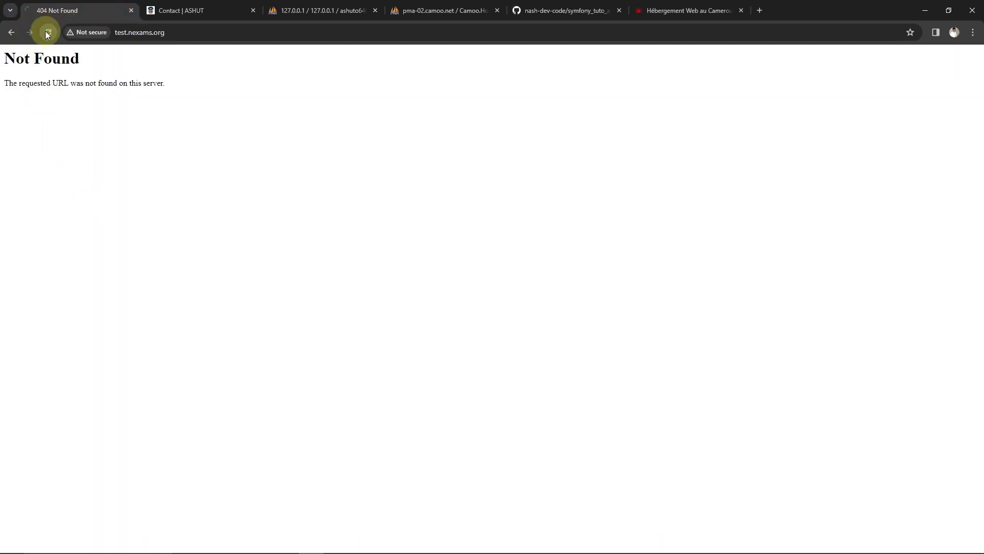
left_click(663, 10)
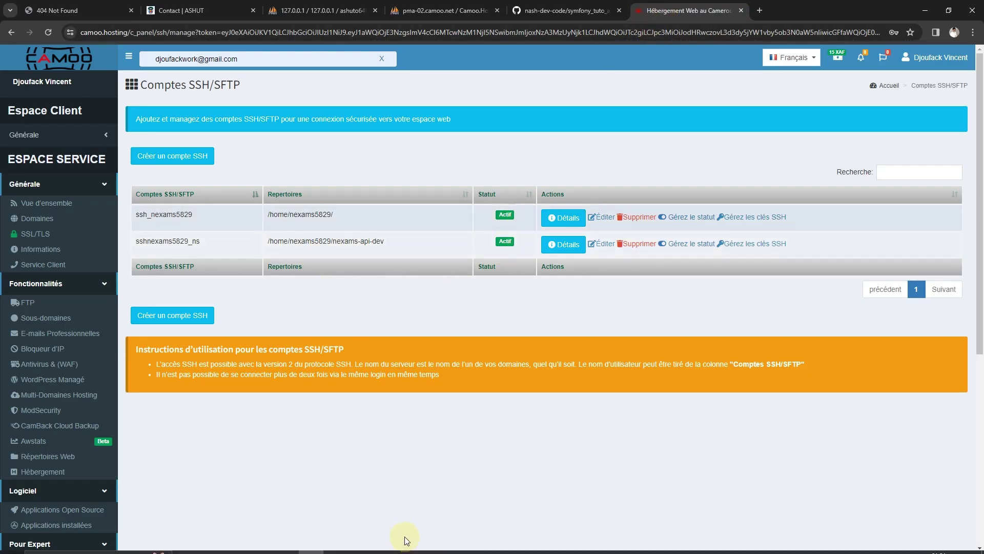
mouse_move(411, 549)
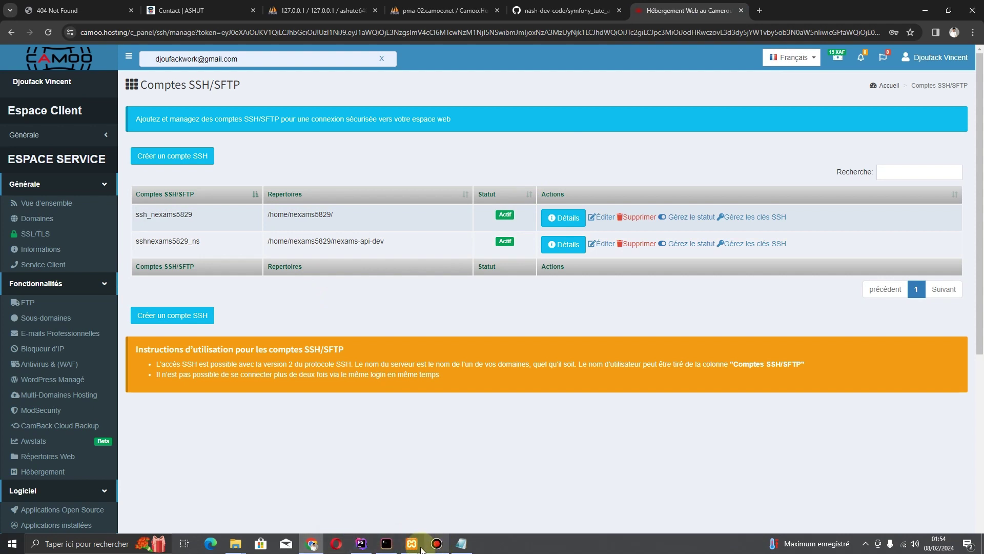
mouse_move(321, 550)
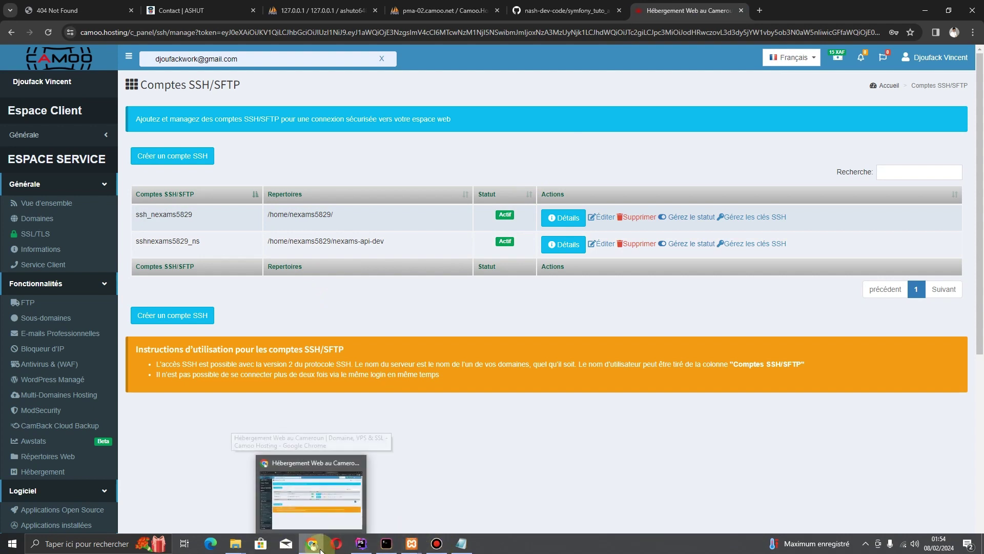
left_click(362, 546)
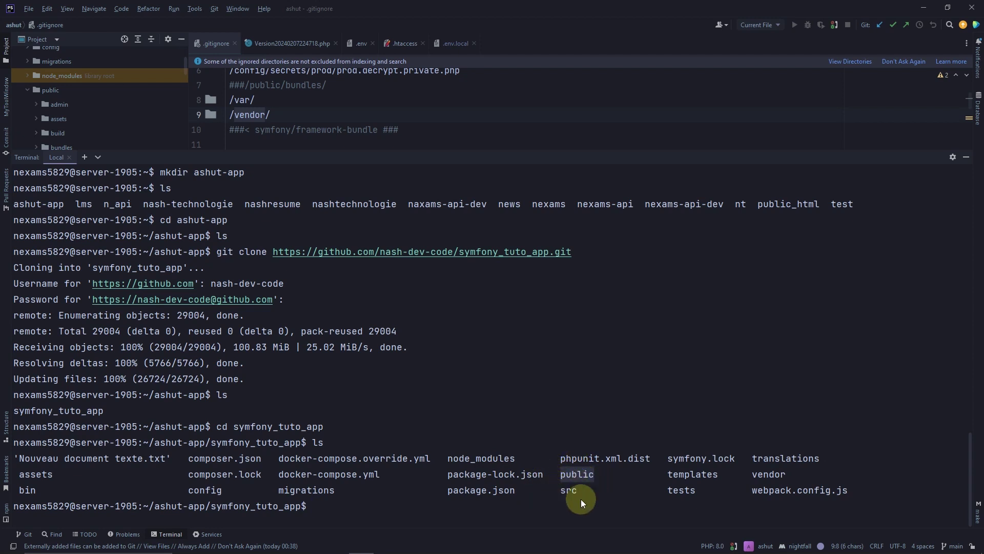
Bring the browser showing Camoo Hosting's SSH/SFTP accounts page to the front
mouse_move(369, 549)
left_click(308, 545)
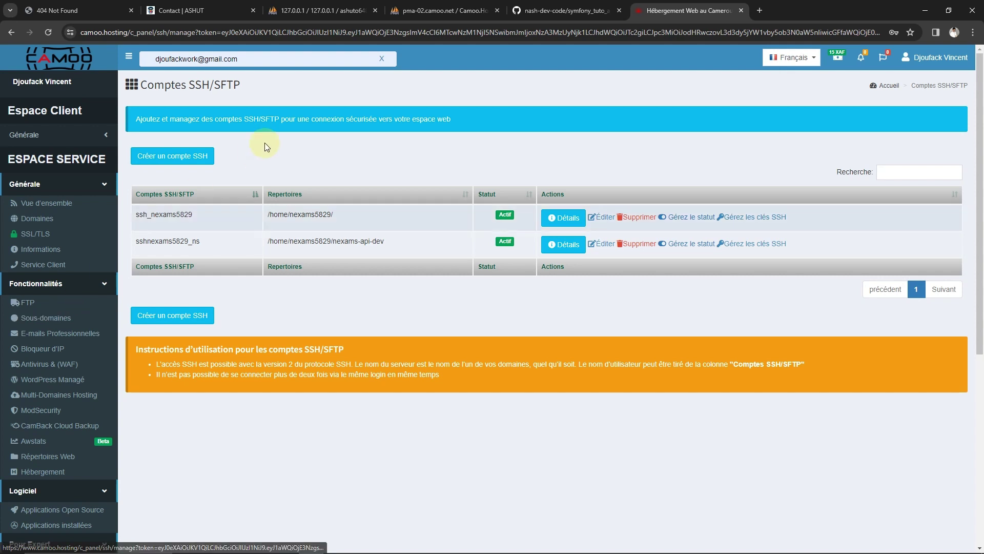
Hide PhpStorm's terminal panel and open public/index.php in the editor
mouse_move(316, 546)
left_click(373, 545)
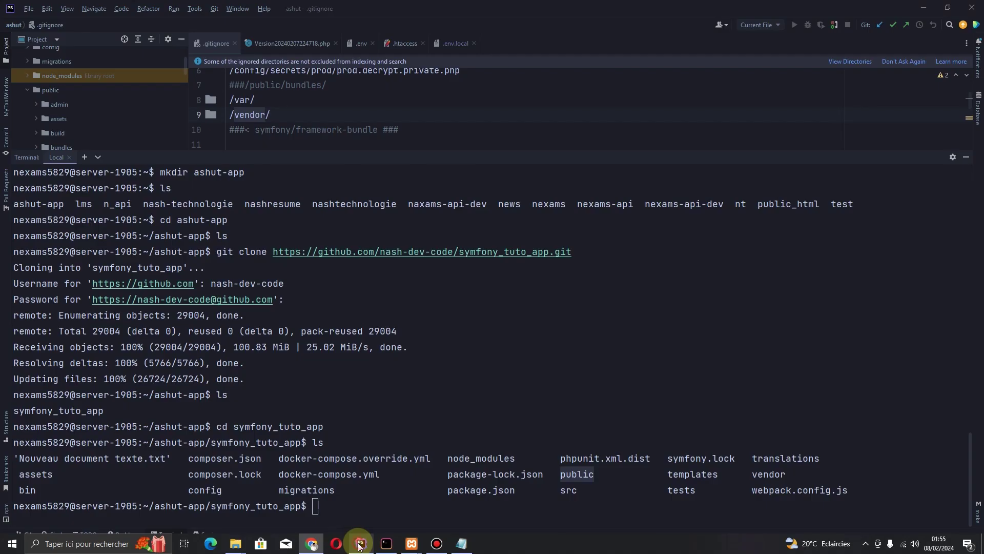
left_click(966, 156)
scroll(236, 216, "up", 2)
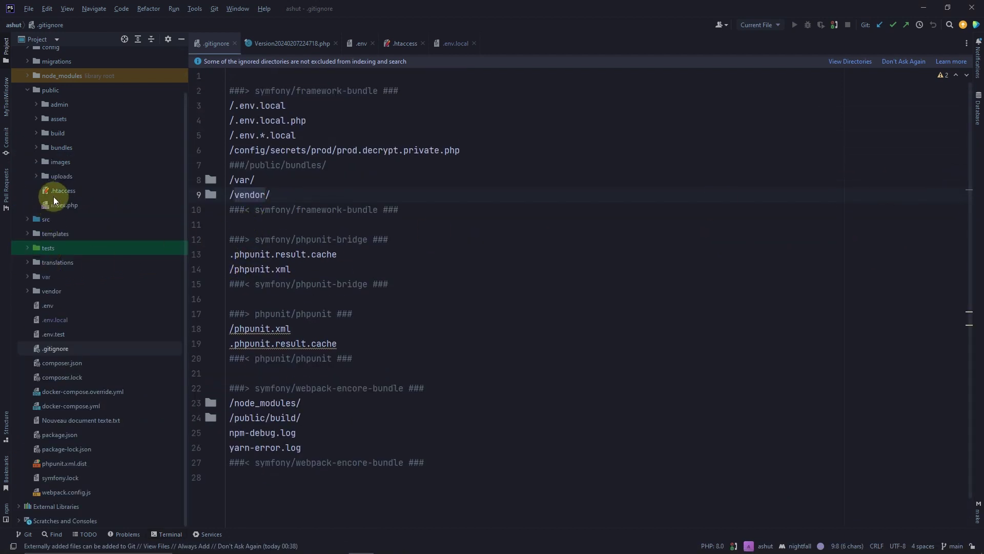
scroll(55, 255, "up", 2)
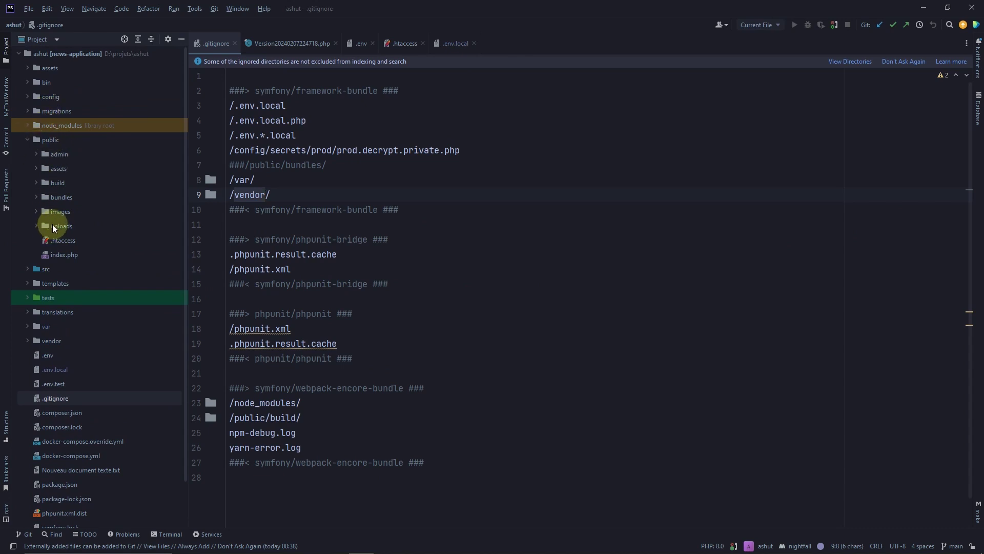
double_click(57, 254)
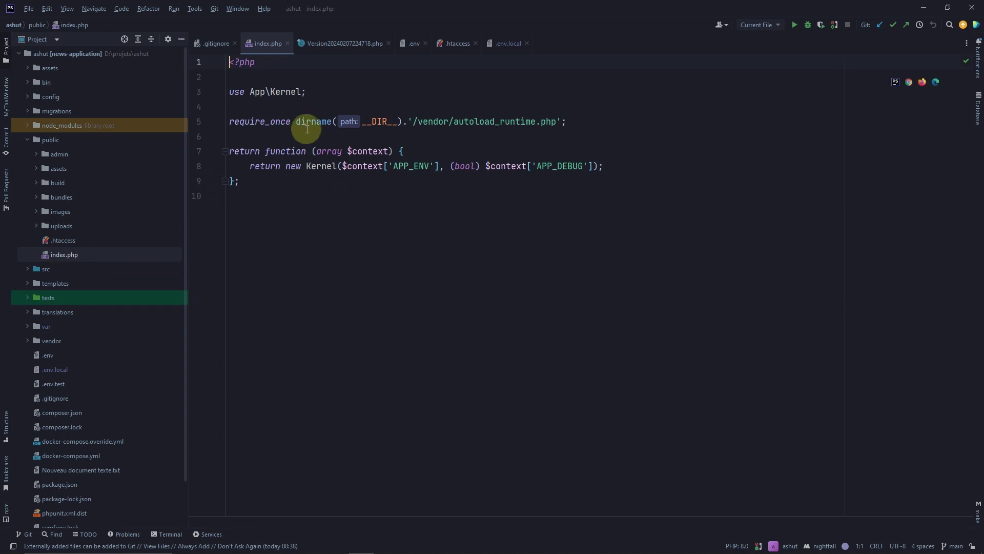
Switch to the browser's test.nexams.org tab showing Not Found
mouse_move(425, 551)
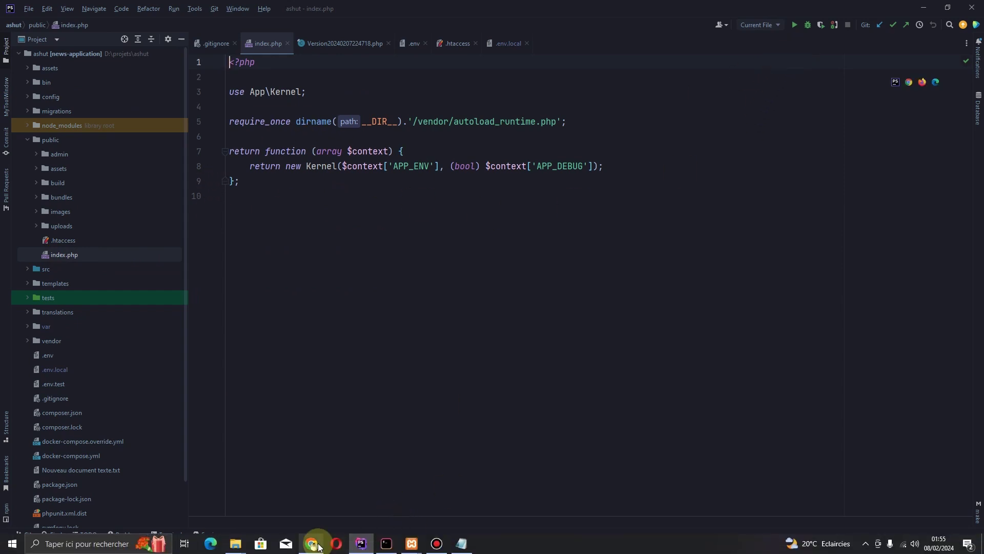
left_click(312, 543)
key("ctrl+1")
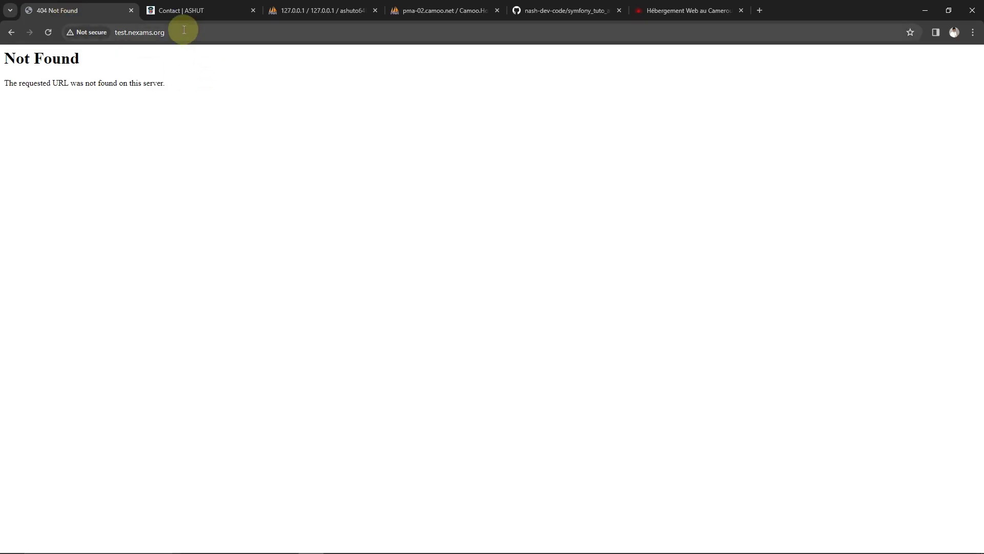
Leave the test.nexams.org Not Found page and return to Camoo's Comptes SSH/SFTP accounts page
left_click(184, 29)
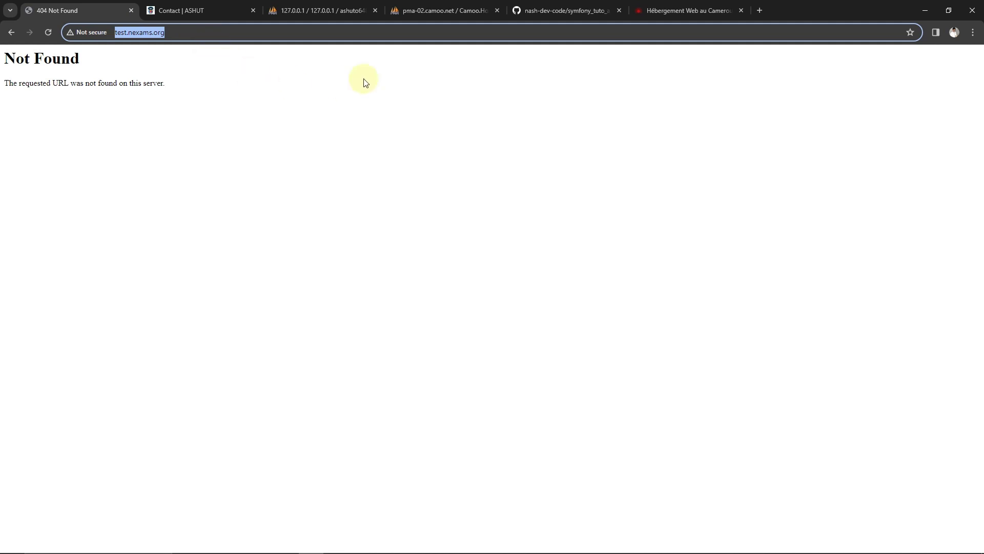
left_click(677, 13)
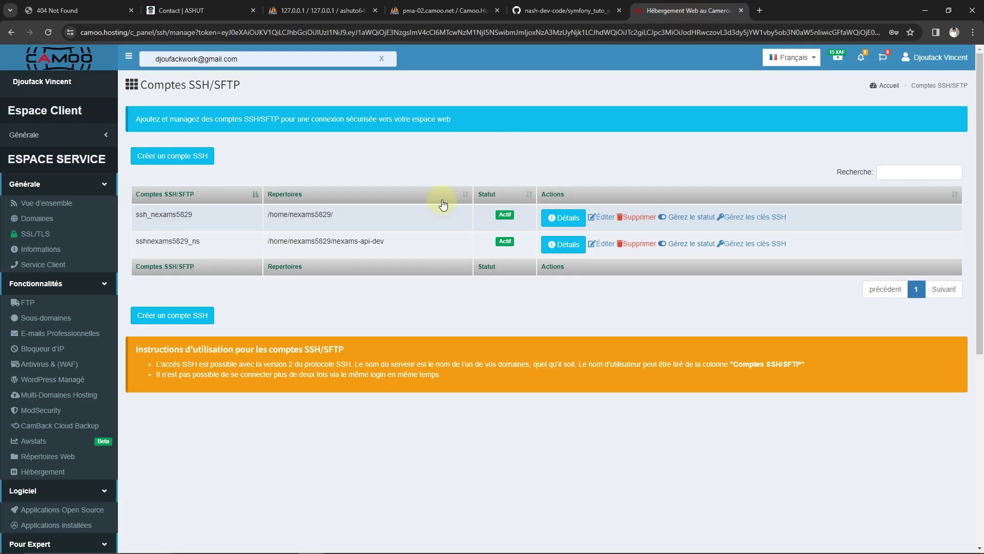
scroll(441, 205, "down", 1)
scroll(440, 204, "down", 2)
scroll(424, 213, "up", 3)
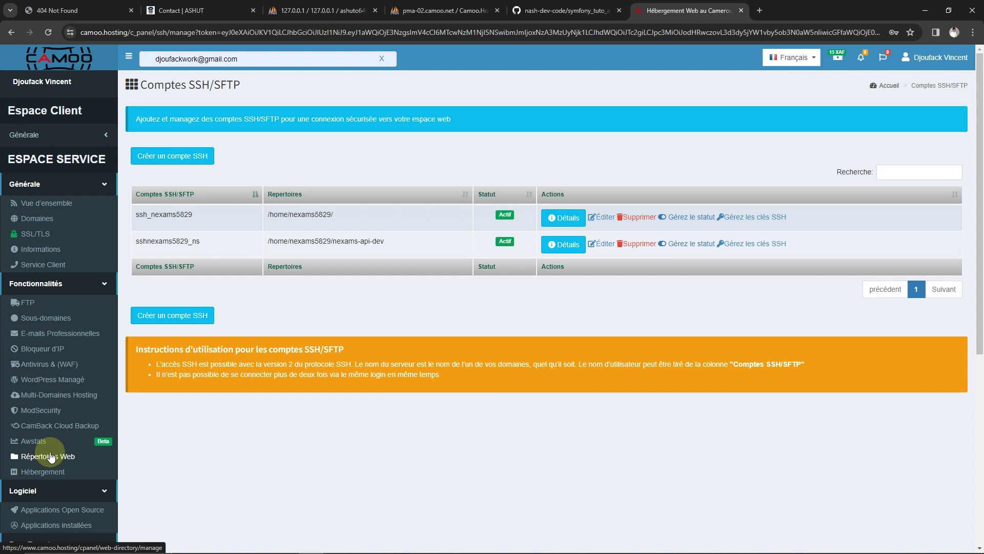
Open the Répertoires Web settings for the nexams.org hosting plan
left_click(51, 457)
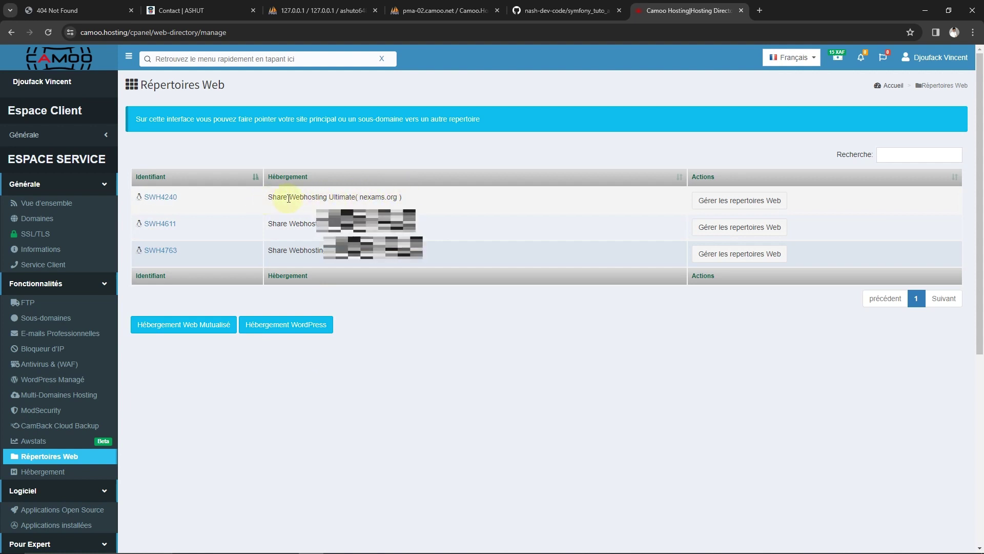
left_click_drag(411, 196, 309, 191)
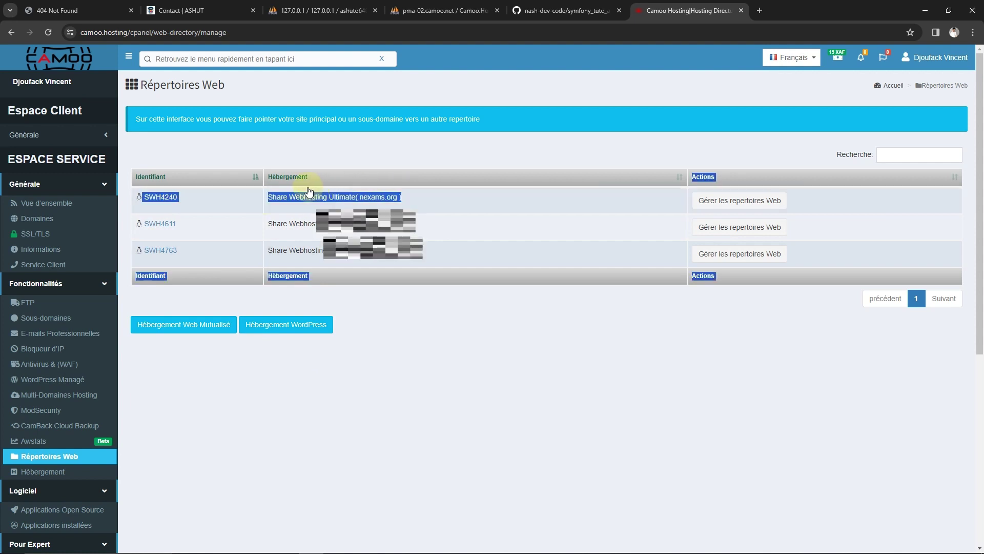
left_click(309, 191)
left_click(719, 204)
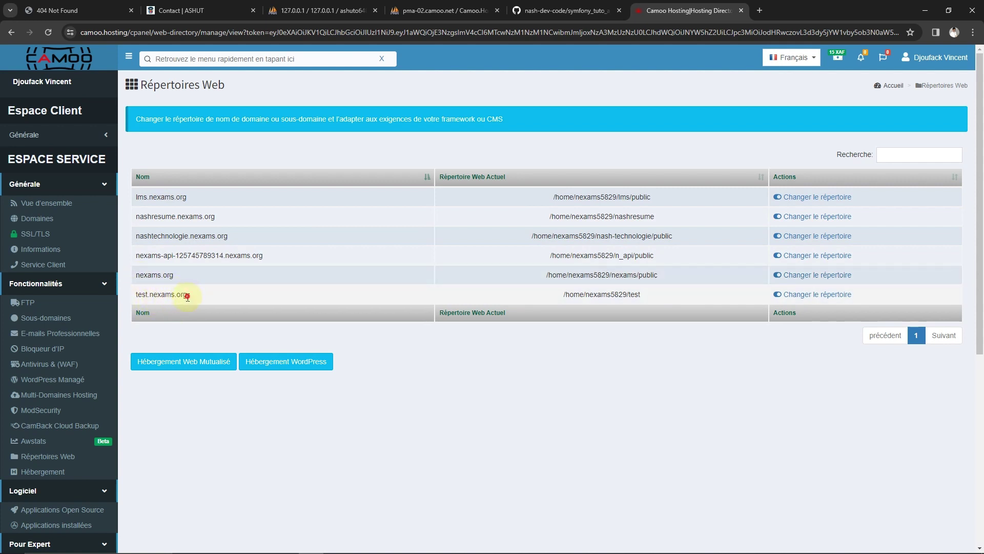
Open the 'Changer le répertoire' dialog on the test.nexams.org row
left_click_drag(186, 295, 135, 297)
left_click(161, 294)
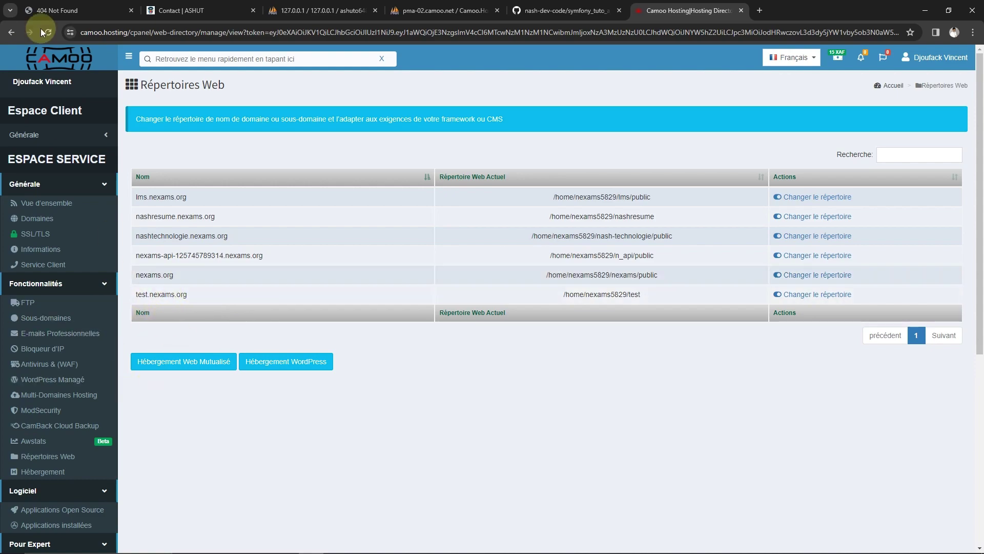
left_click(46, 11)
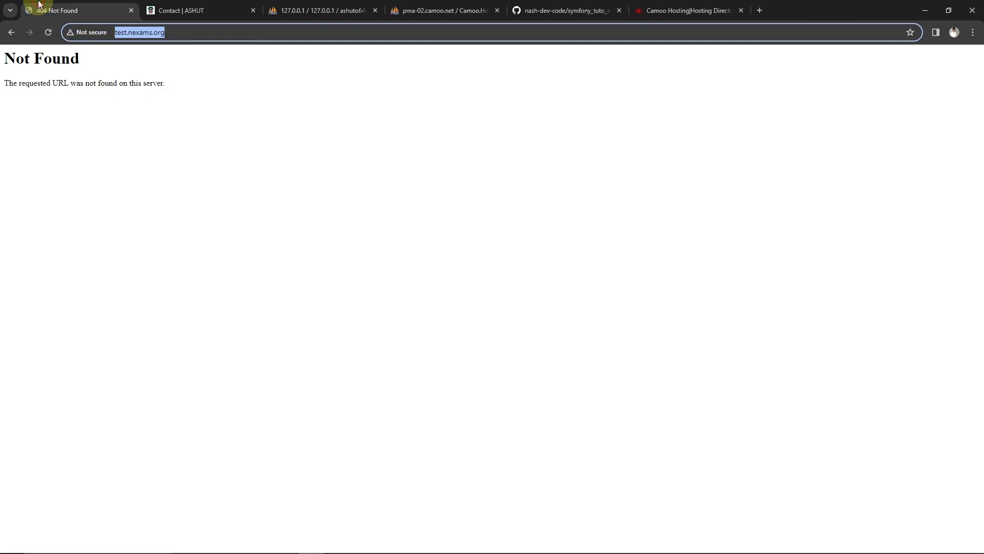
left_click(668, 5)
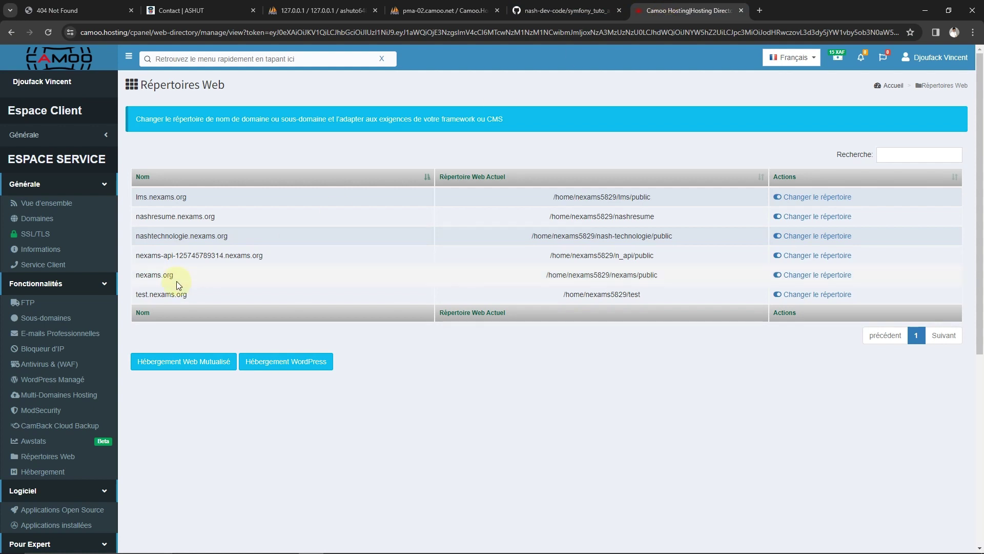
left_click(788, 296)
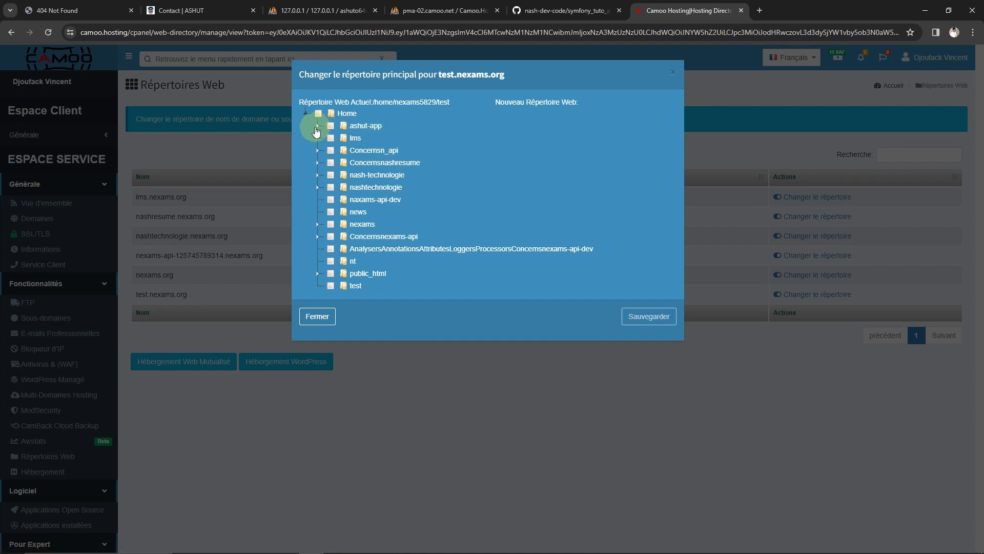
Point test.nexams.org's web root to ashut-app/symfony_tuto_app/public and save
left_click(317, 126)
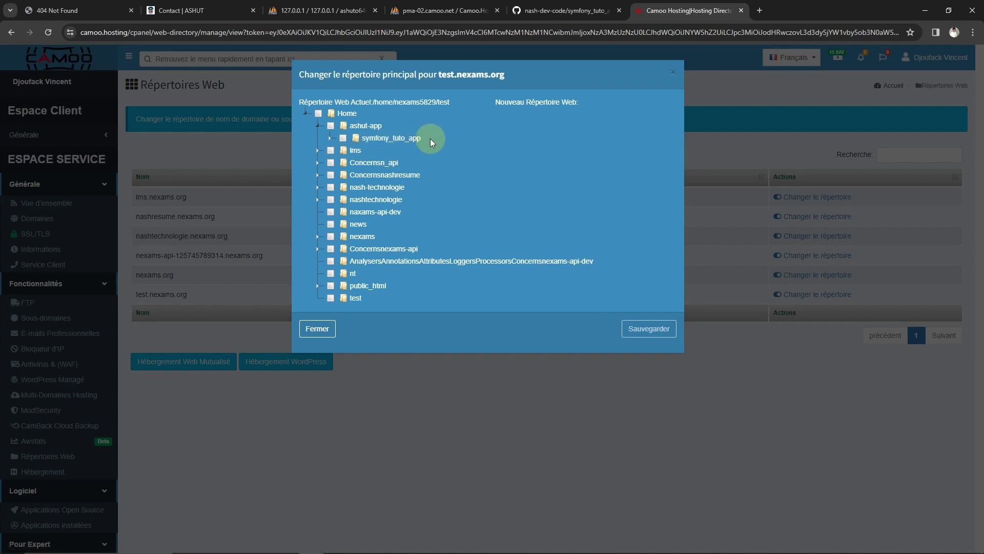
left_click(329, 138)
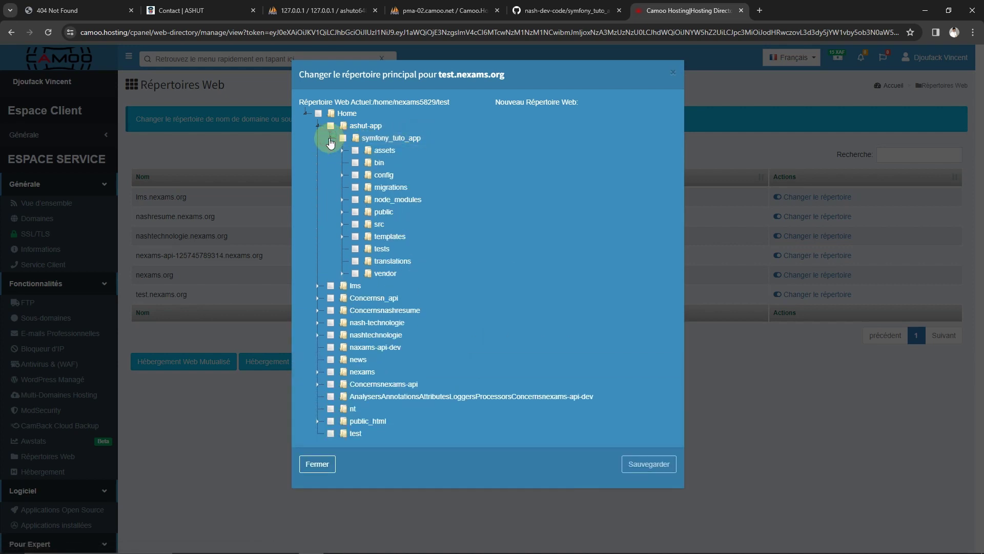
left_click(354, 212)
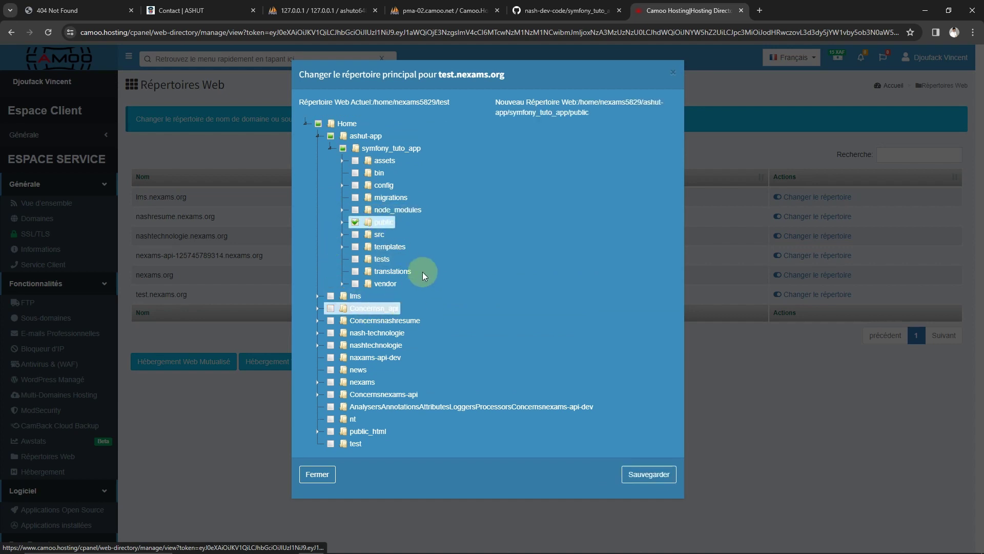
left_click(641, 477)
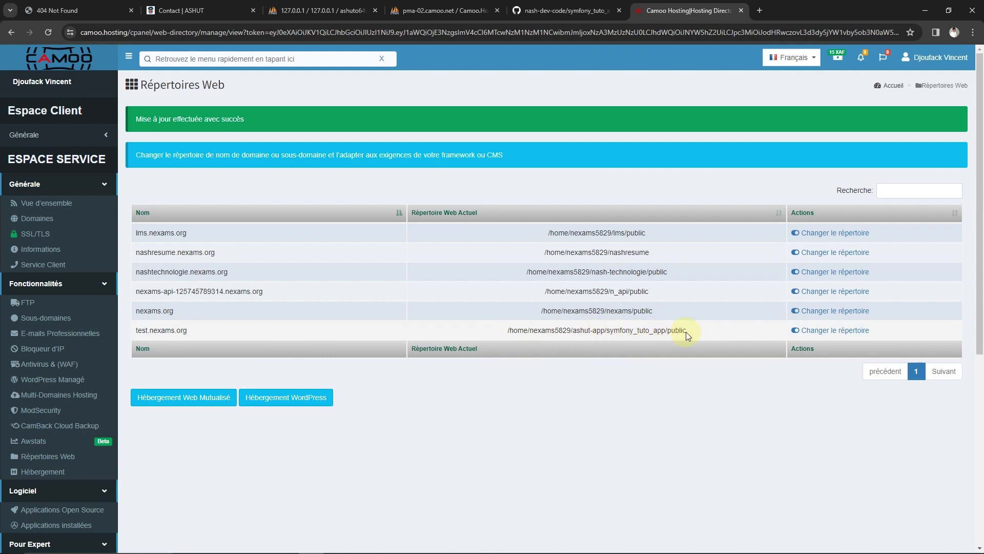
Open the PHPINI page from the sidebar's Pour Expert section
scroll(612, 384, "down", 5)
scroll(612, 383, "up", 5)
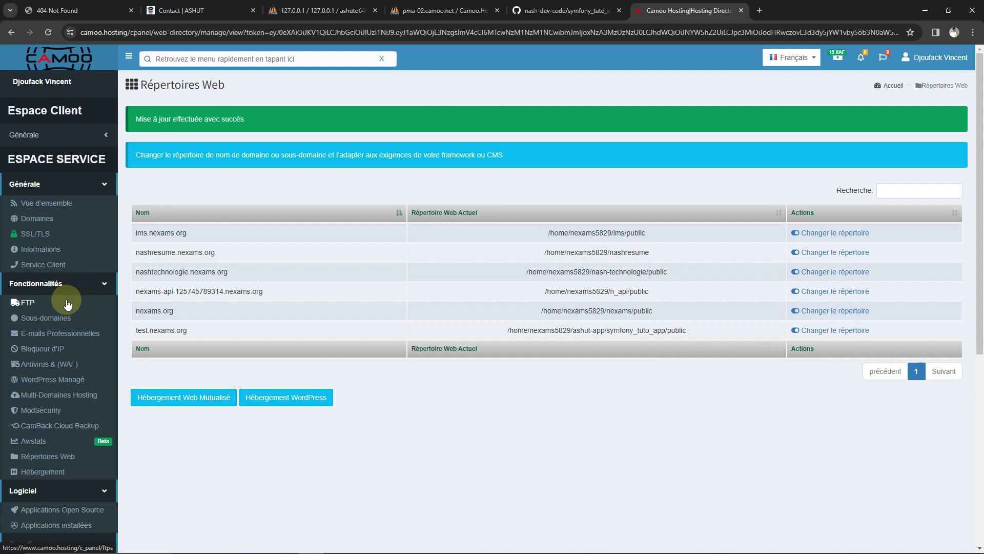
scroll(58, 237, "down", 5)
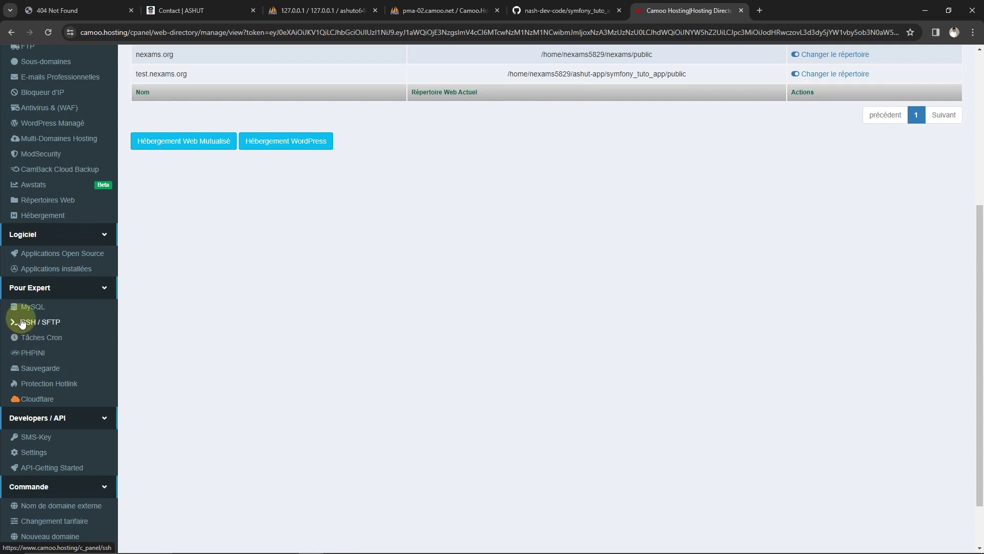
left_click(31, 353)
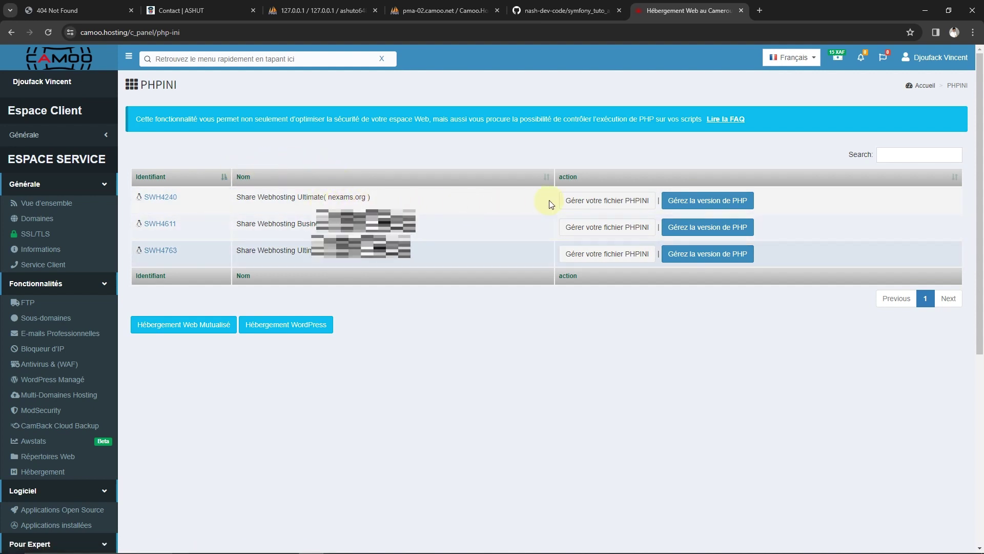
Open PHP version management for the Share Webhosting Ultimate (nexams.org) plan
left_click_drag(390, 200, 224, 203)
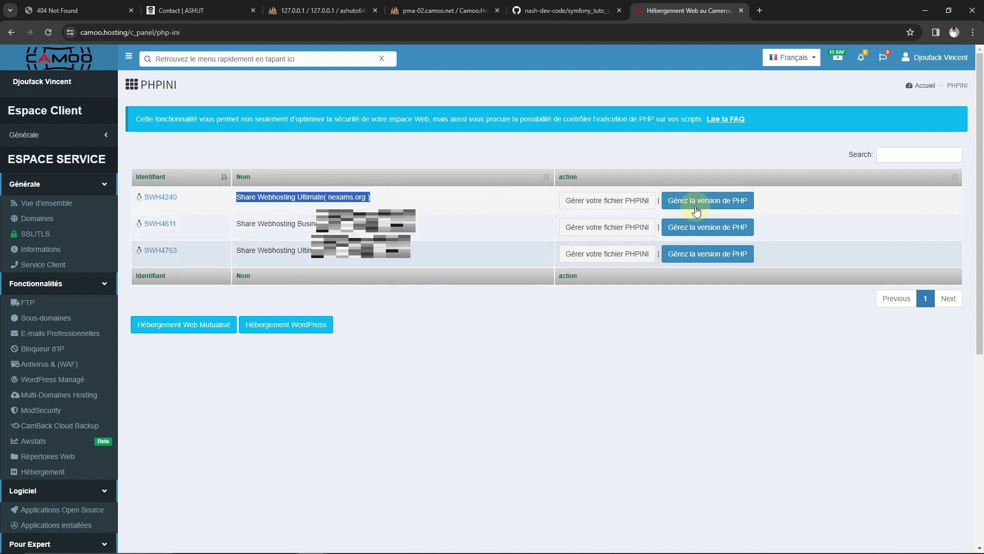
left_click(720, 201)
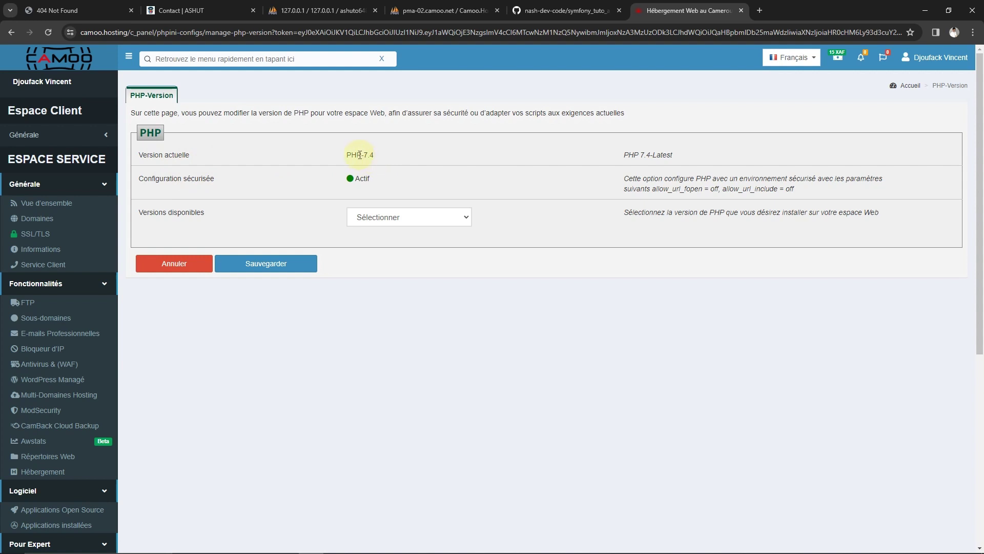
Switch the nexams.org plan from PHP-7.4 to PHP 8.2-Latest and save
left_click_drag(345, 155, 385, 155)
left_click(386, 183)
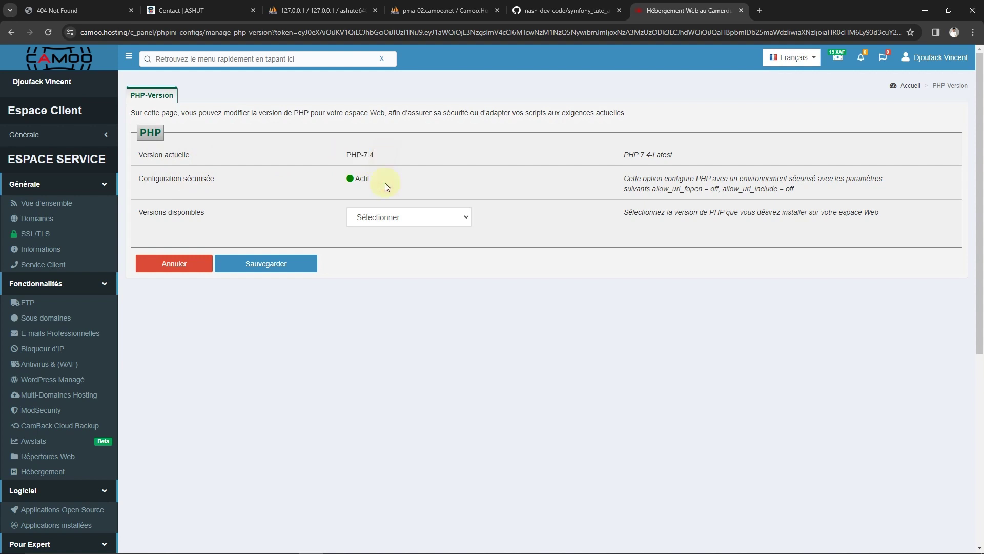
left_click(386, 218)
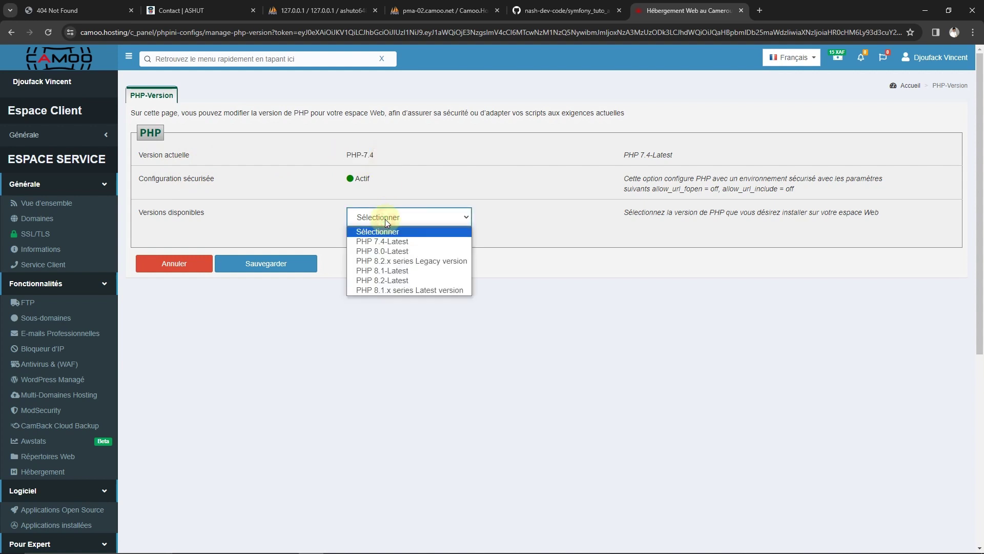
left_click(394, 281)
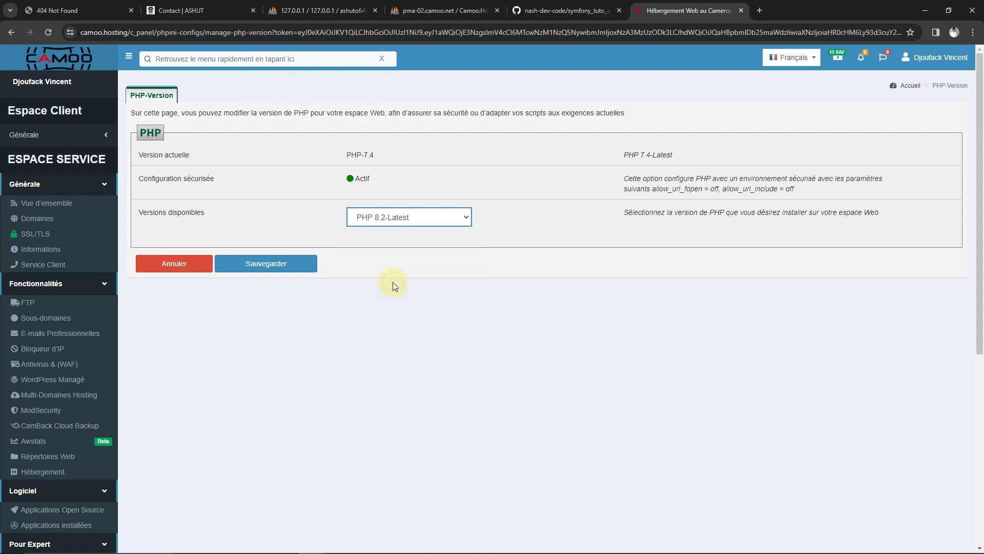
left_click(248, 263)
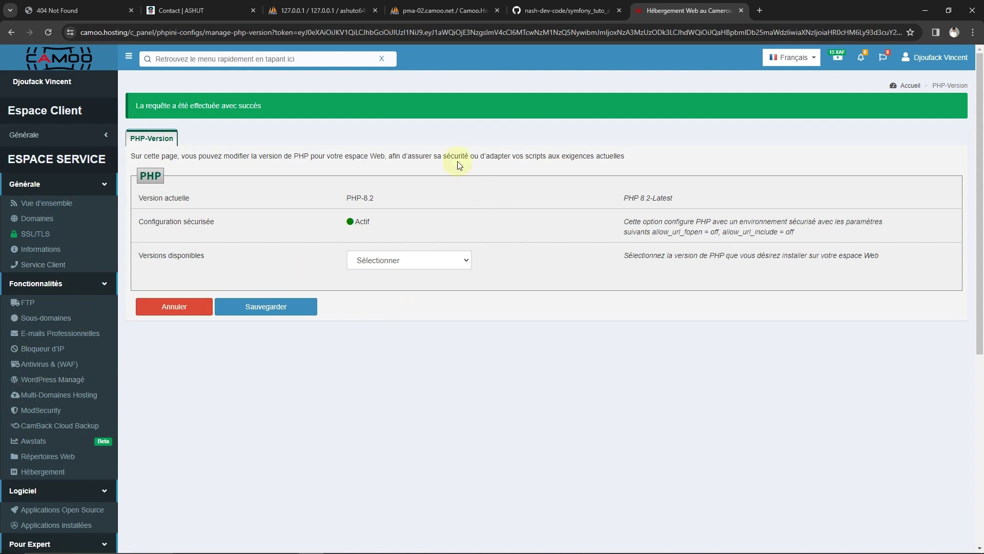
key("ctrl+1")
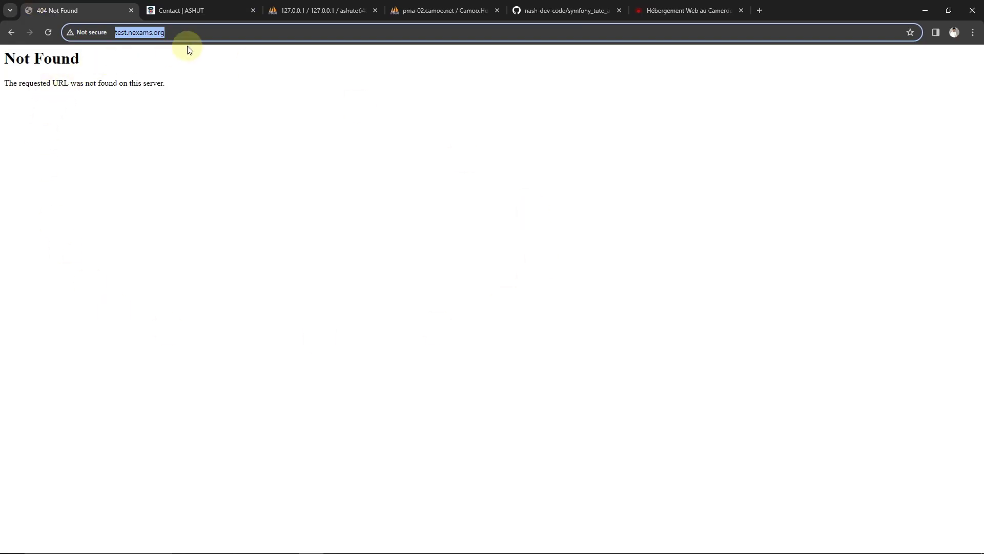
Reload test.nexams.org and check that the ASHUT NGO homepage now loads
left_click(191, 33)
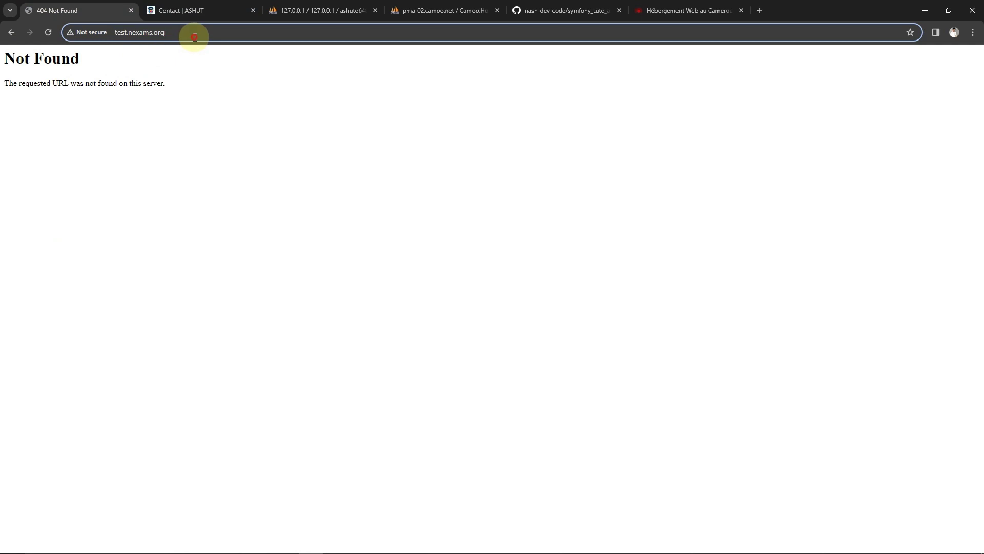
left_click(46, 32)
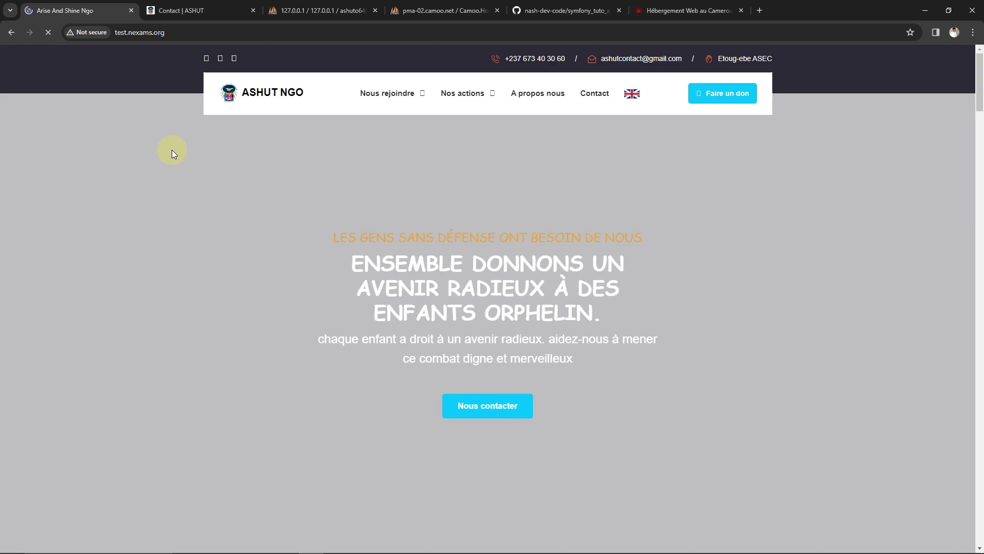
scroll(435, 217, "down", 3)
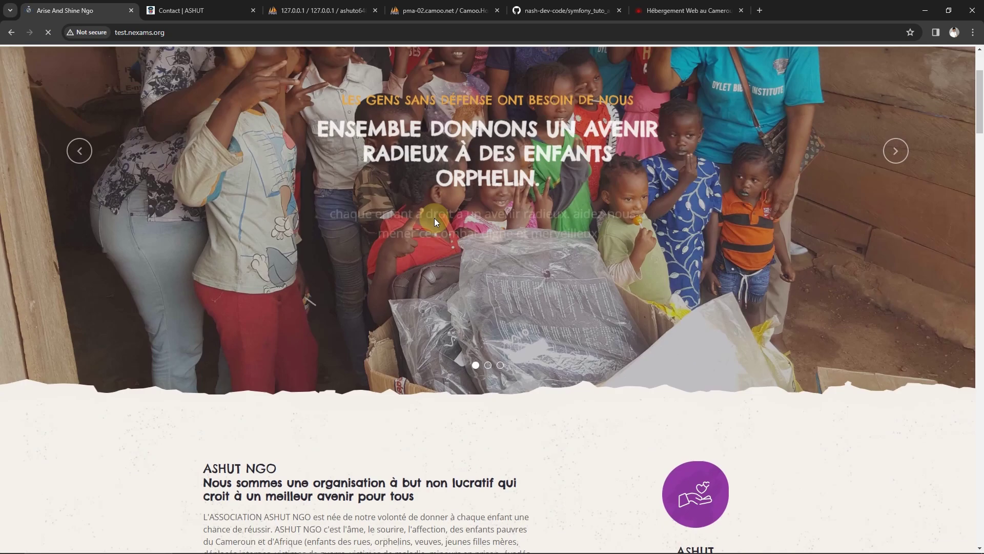
scroll(434, 217, "down", 15)
scroll(435, 218, "up", 7)
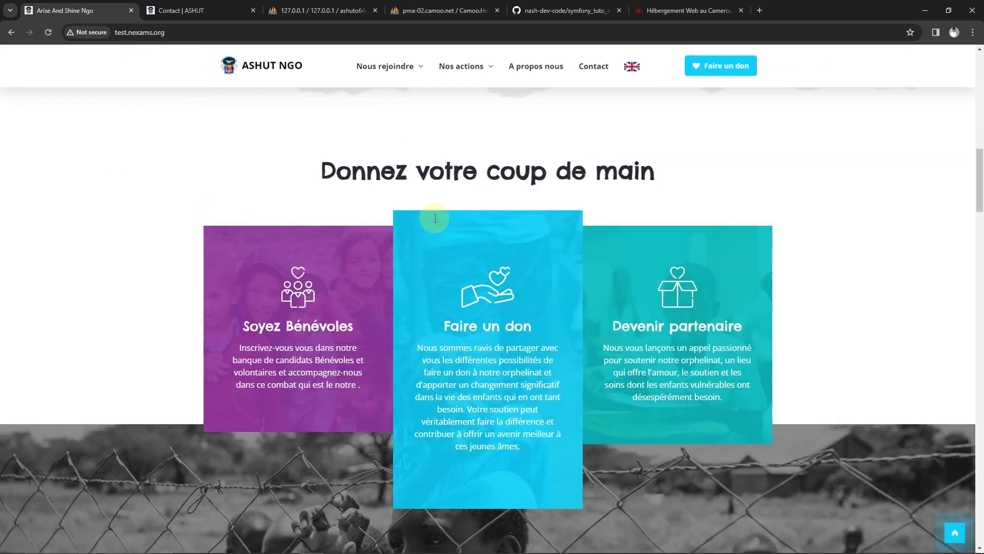
scroll(435, 217, "up", 10)
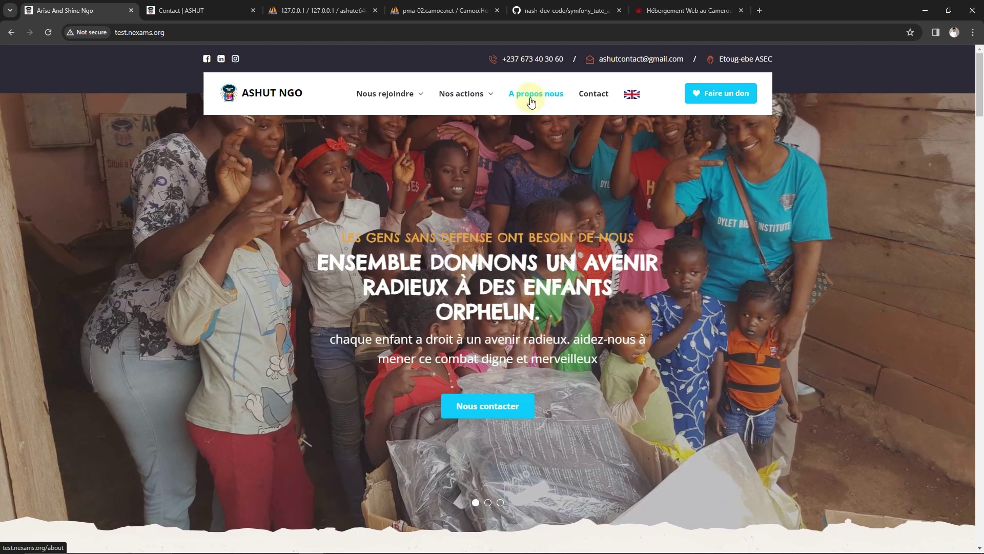
Open and browse the live site's 'A propos nous' page
left_click(531, 102)
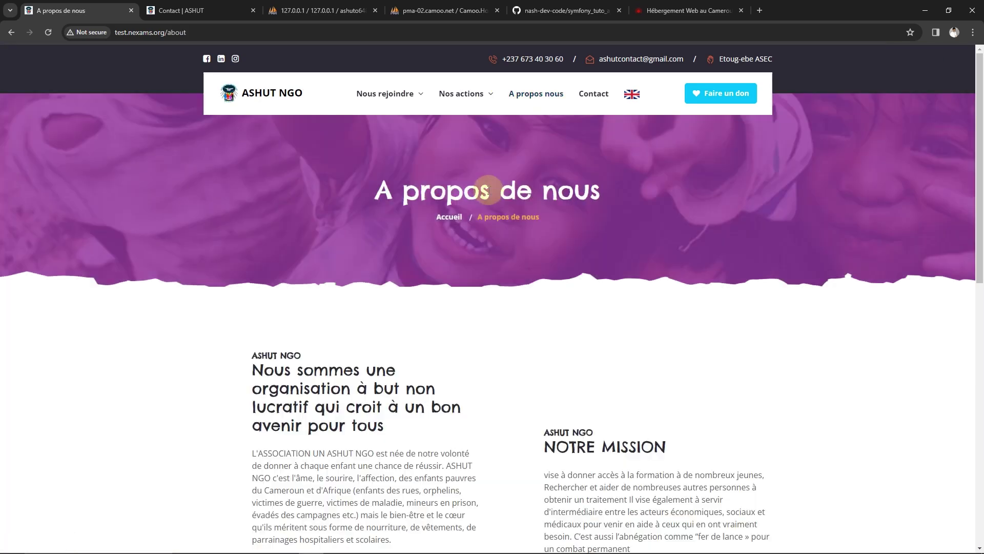
scroll(488, 191, "down", 10)
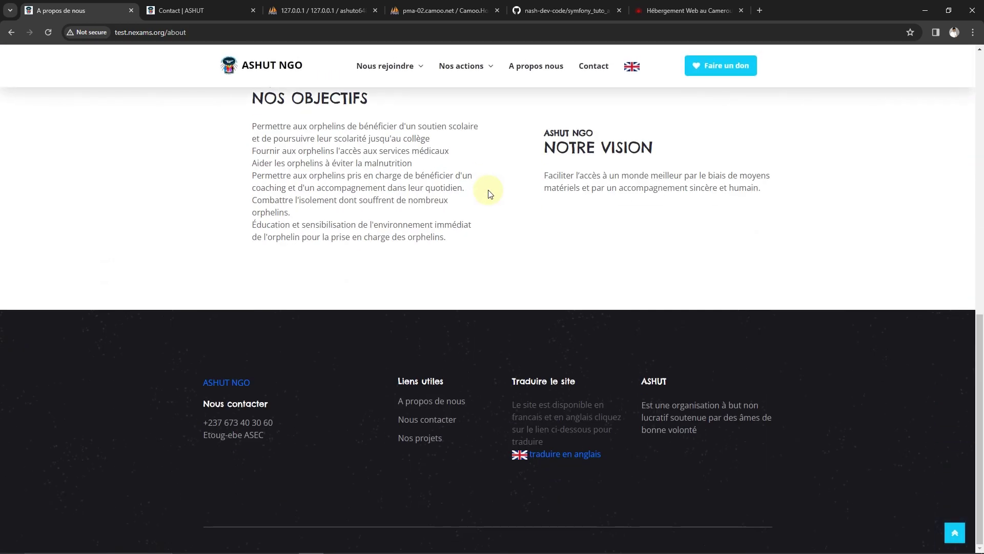
scroll(488, 191, "up", 10)
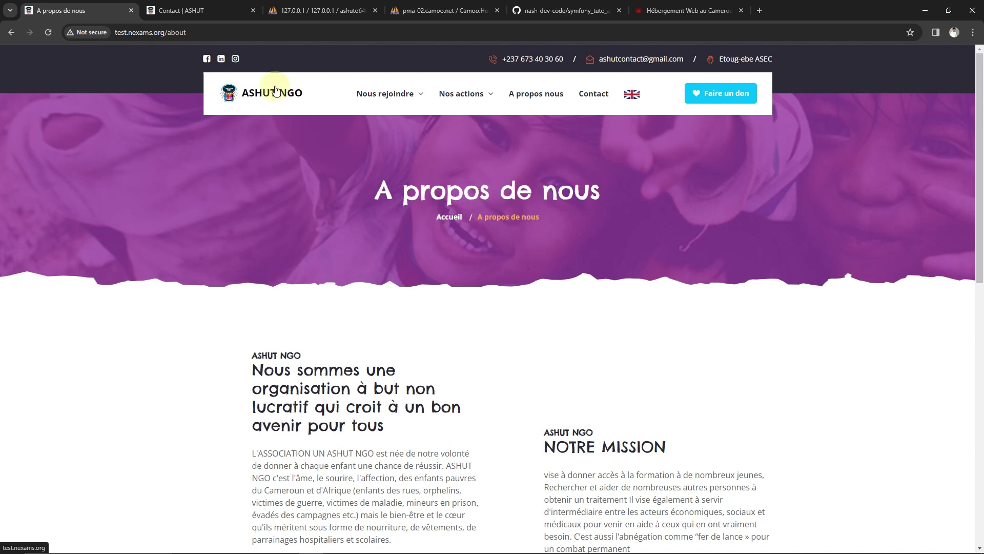
mouse_move(389, 100)
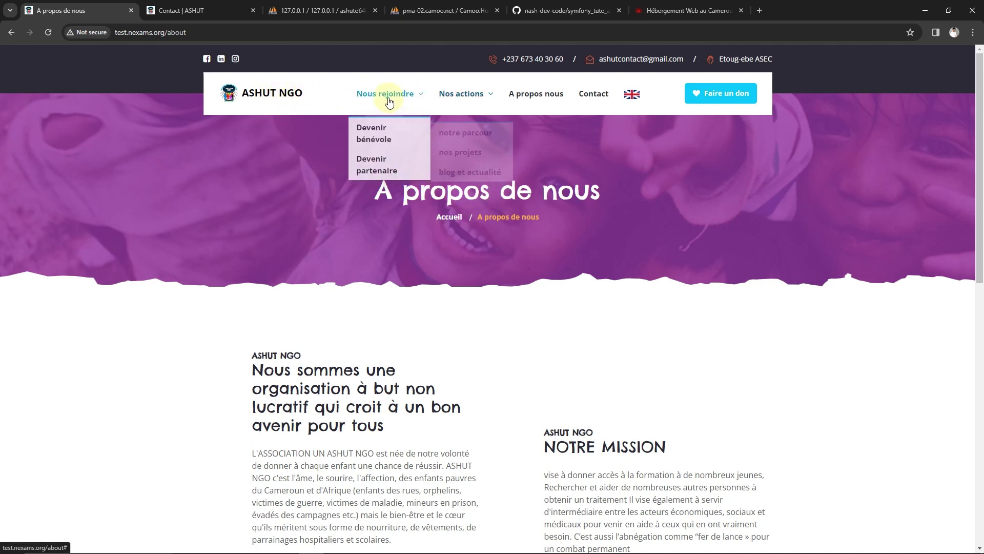
scroll(461, 378, "down", 12)
scroll(496, 321, "up", 12)
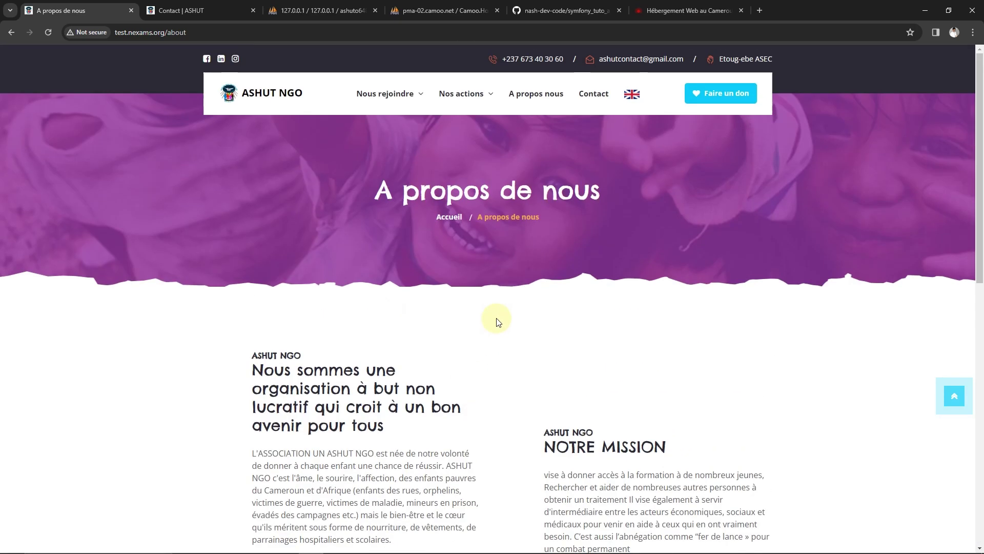
Compare against the local site's notre parcour stories page
left_click(189, 10)
scroll(313, 87, "up", 5)
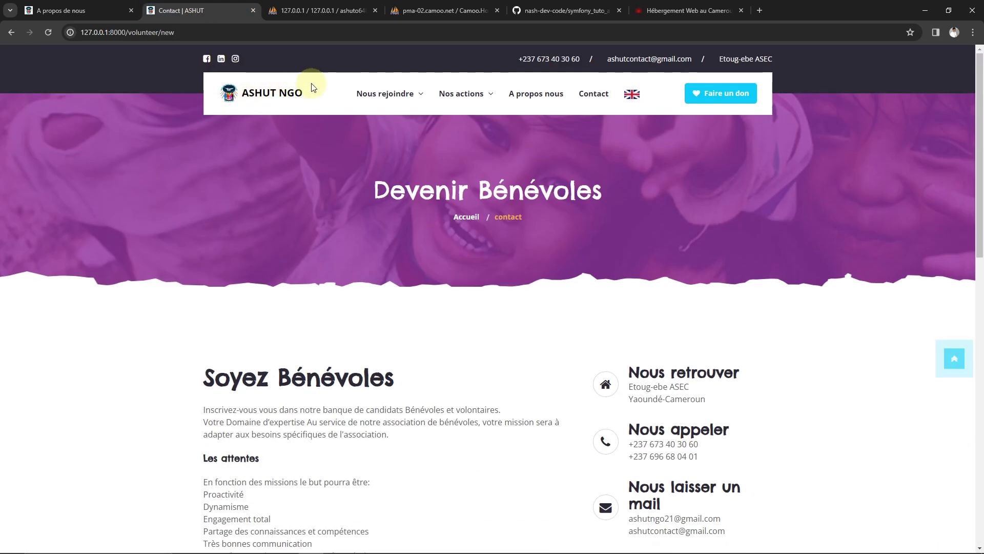
mouse_move(451, 98)
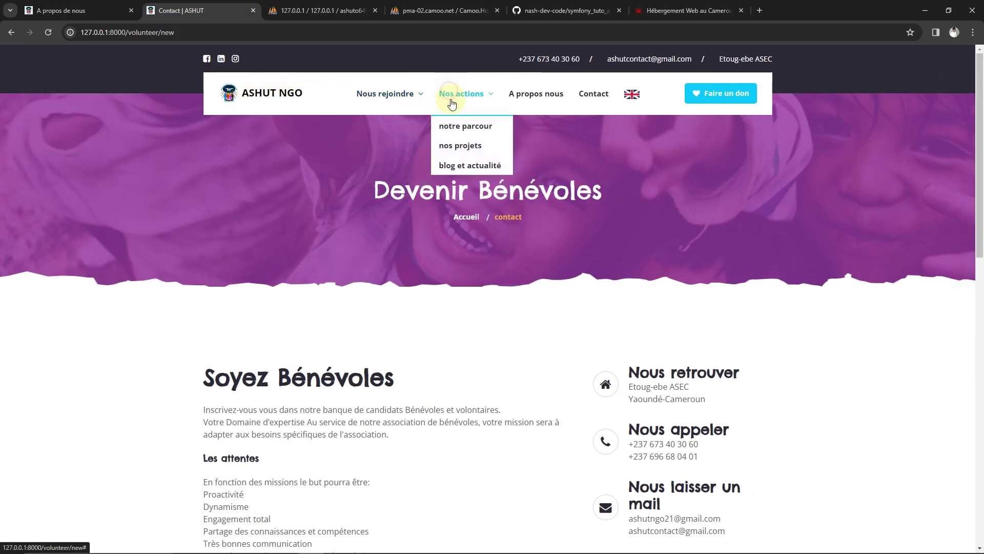
left_click(453, 126)
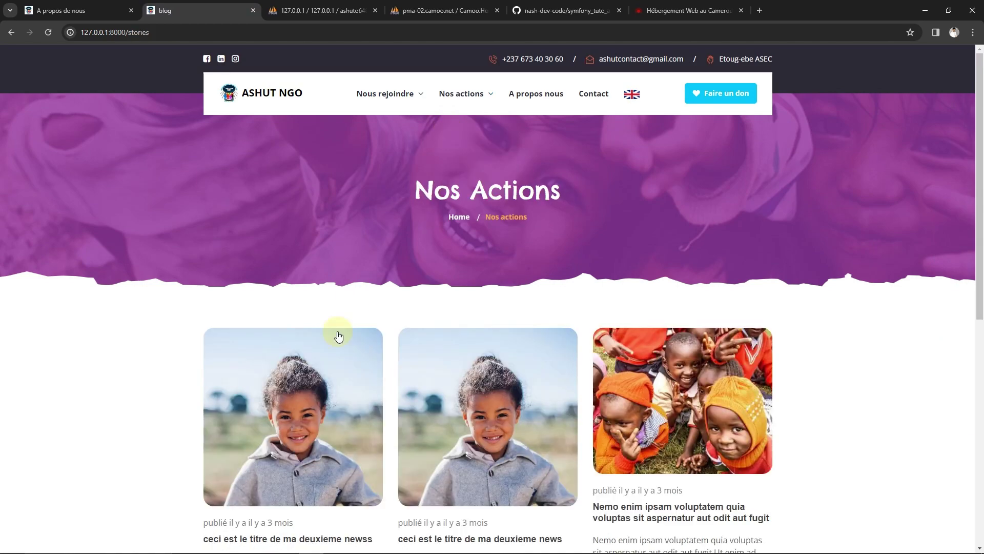
scroll(337, 328, "down", 10)
scroll(307, 298, "up", 10)
On the live site, view About in English, open 'Make a donation', then switch back to French
left_click(78, 10)
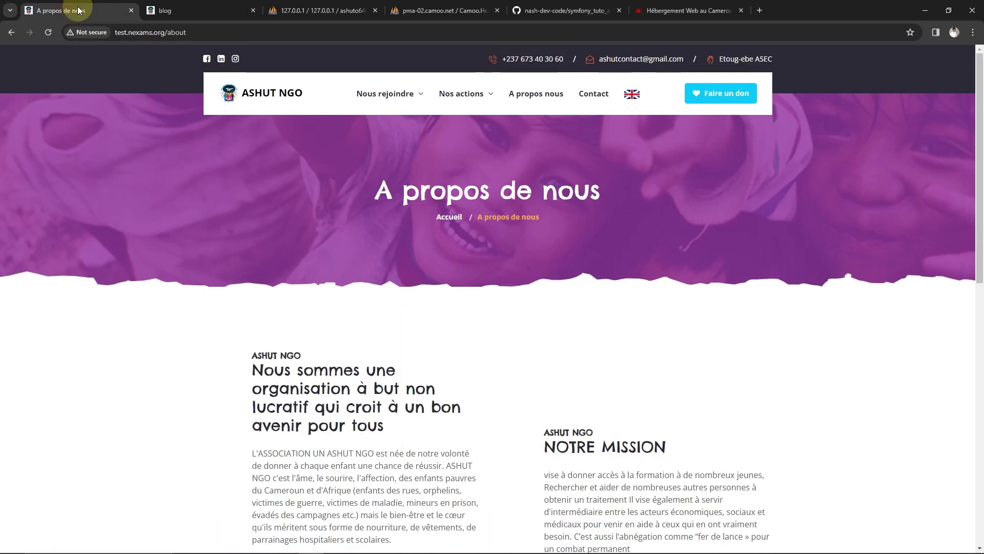
scroll(418, 256, "down", 7)
scroll(512, 215, "up", 7)
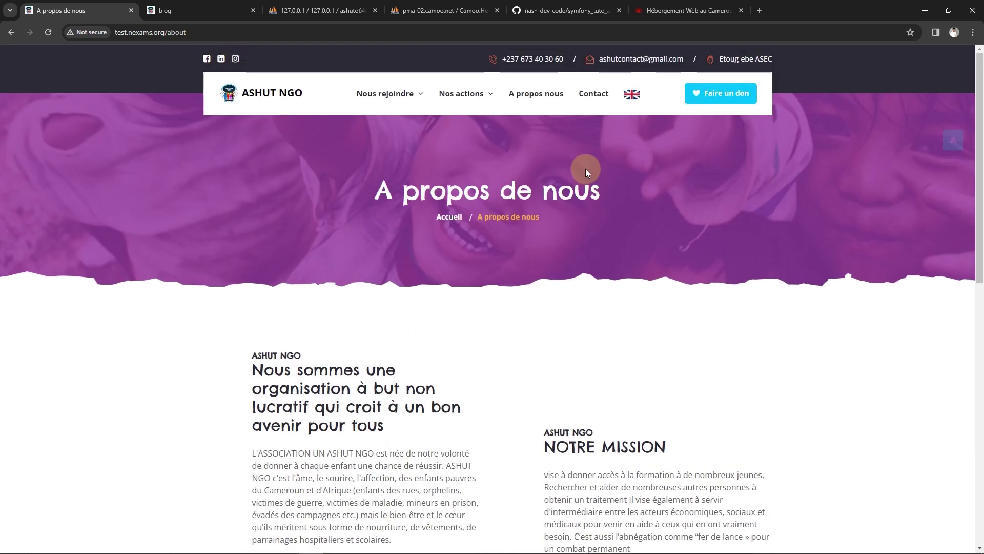
left_click(634, 94)
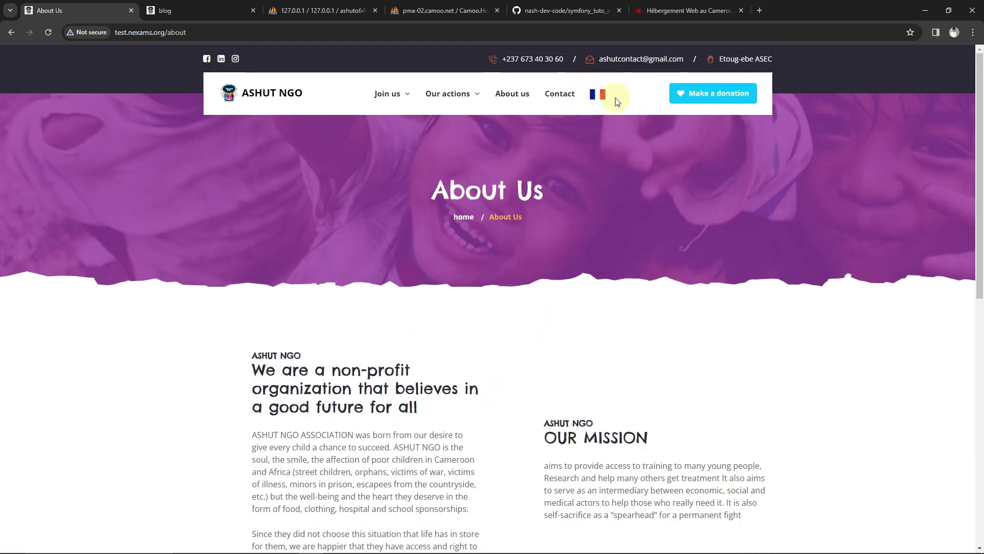
left_click(697, 94)
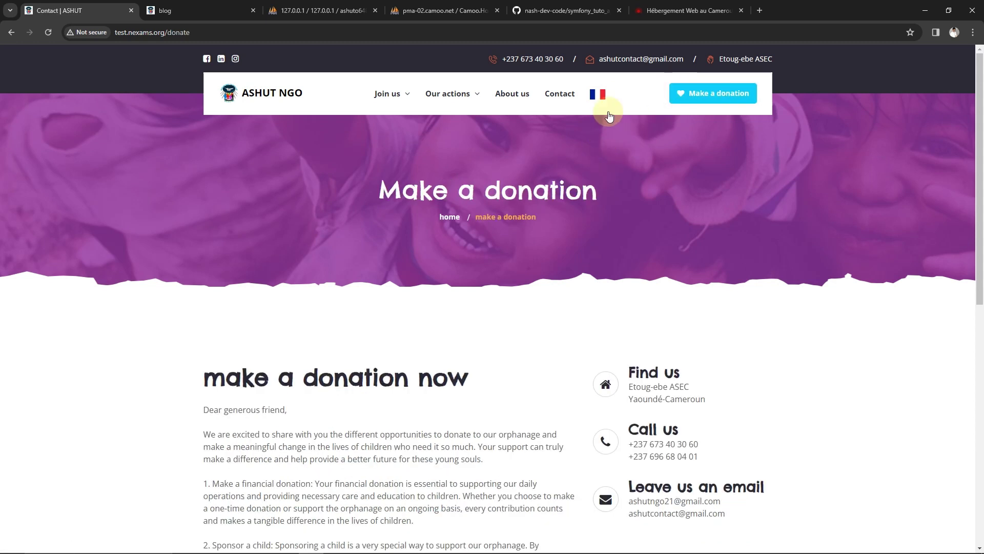
left_click(598, 95)
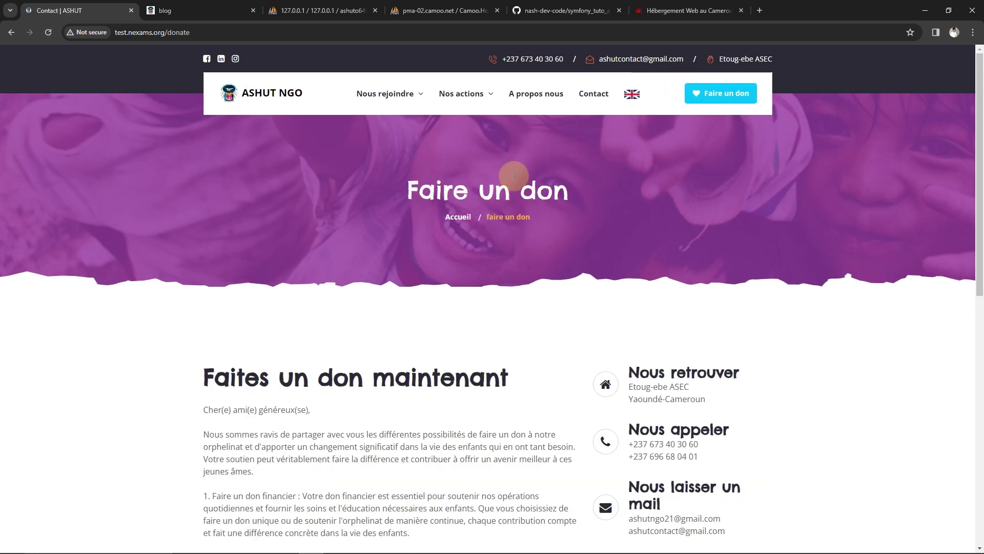
Review the French donation page and bring the PhpStorm project window forward
scroll(482, 287, "down", 1)
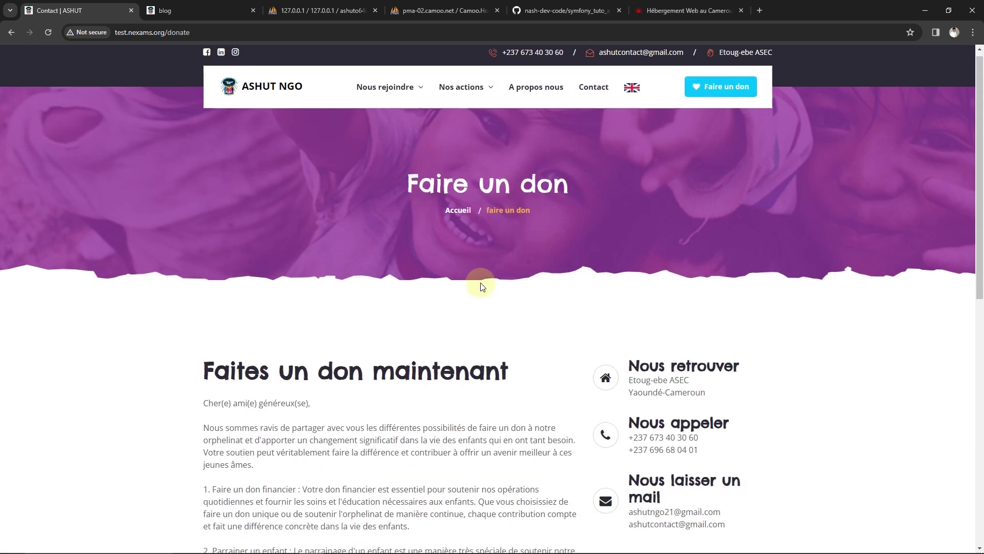
scroll(480, 283, "down", 6)
scroll(484, 277, "up", 7)
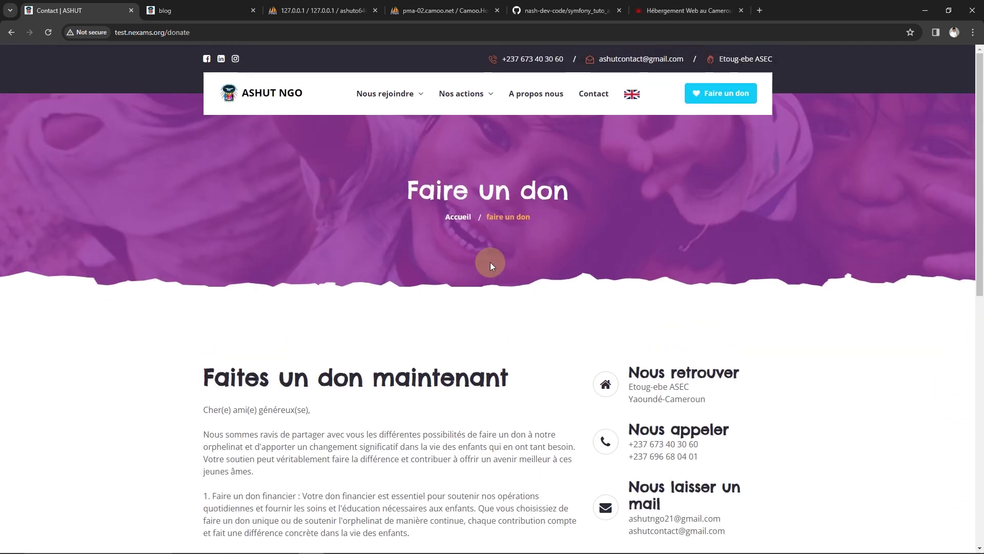
mouse_move(426, 549)
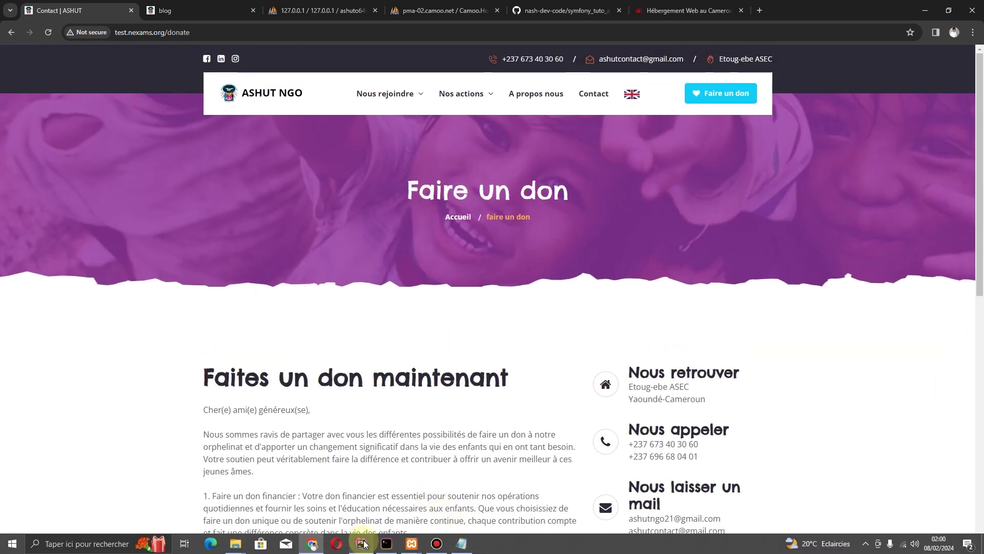
left_click(362, 543)
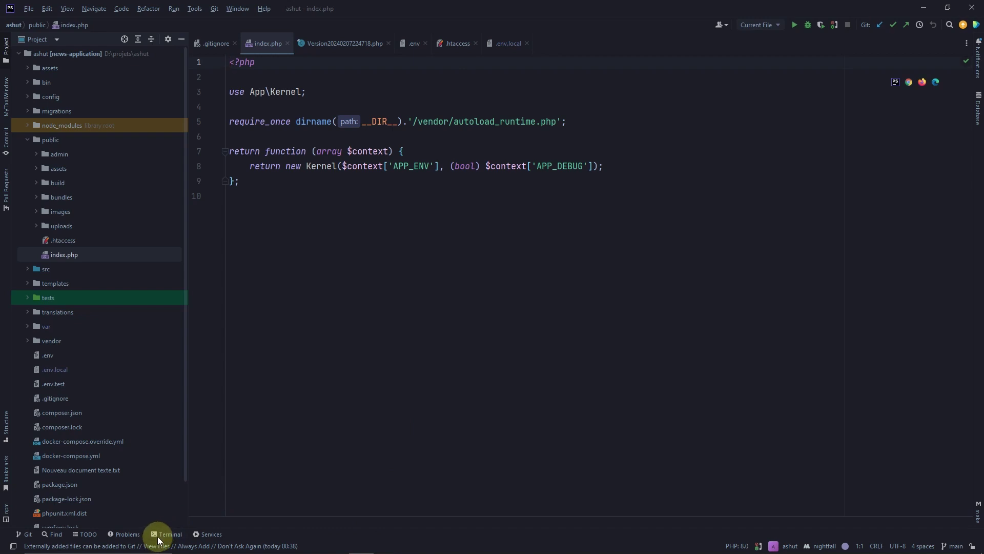
Open PhpStorm's Terminal on the remote server session in symfony_tuto_app
left_click(160, 535)
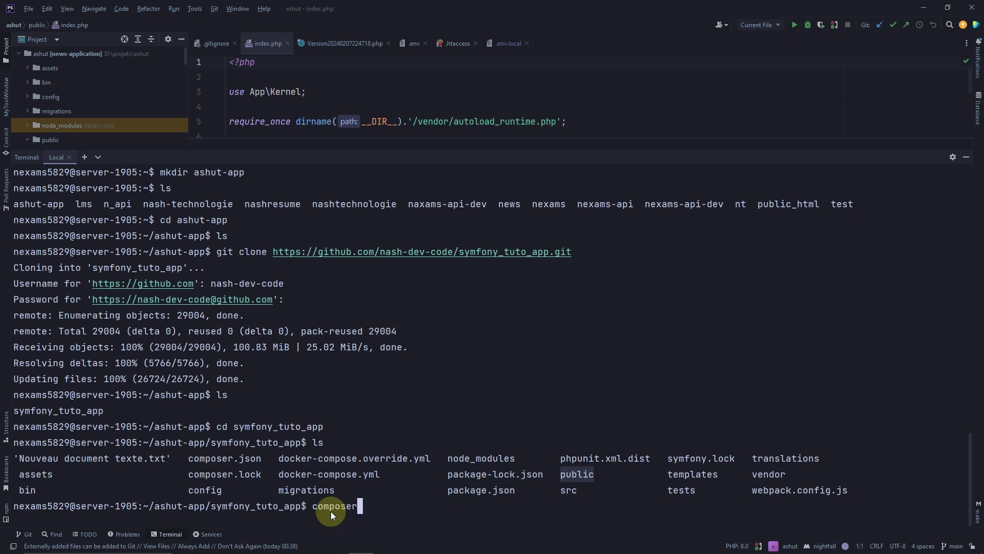
Run composer on the server and review its Composer 2.6.2 help and command list
key("Return")
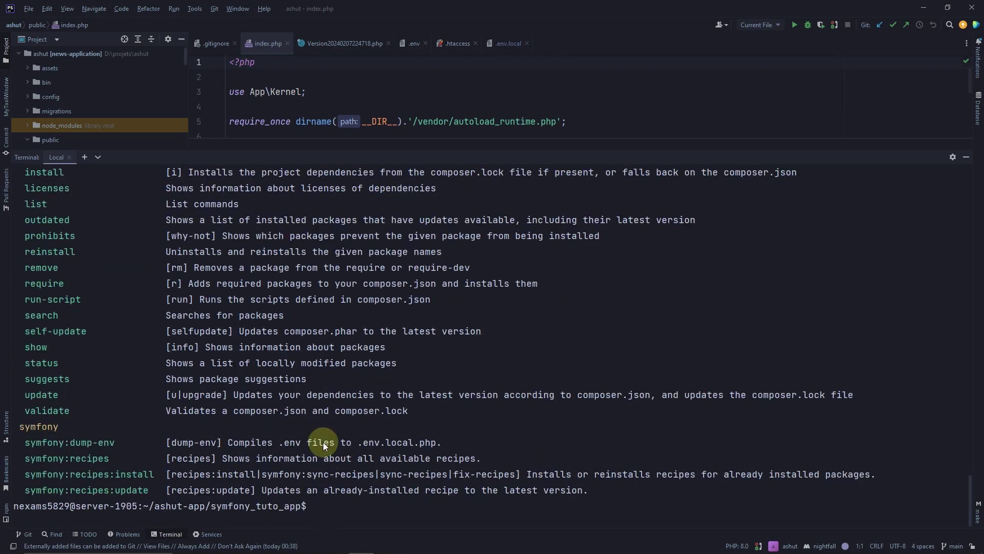
scroll(322, 440, "up", 20)
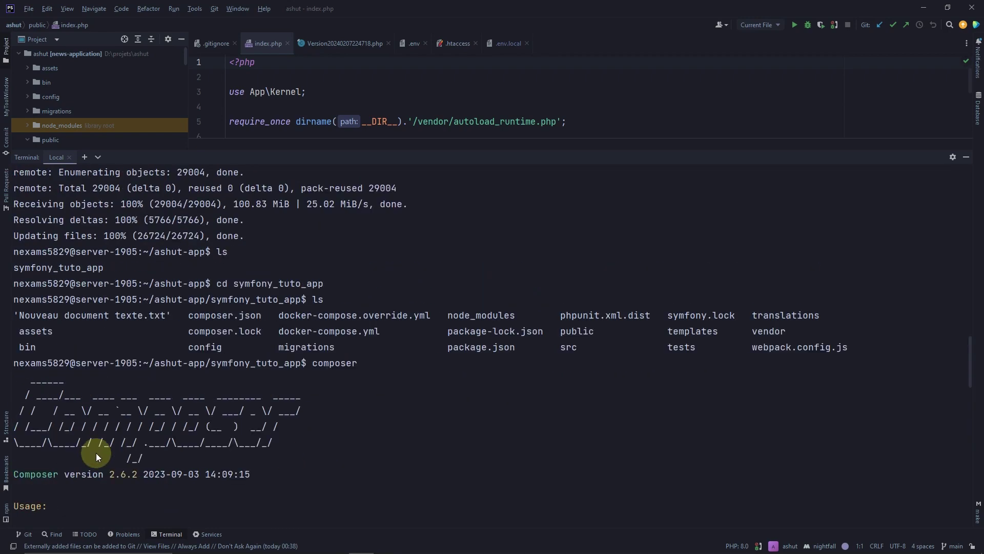
scroll(97, 445, "up", 3)
scroll(310, 393, "down", 4)
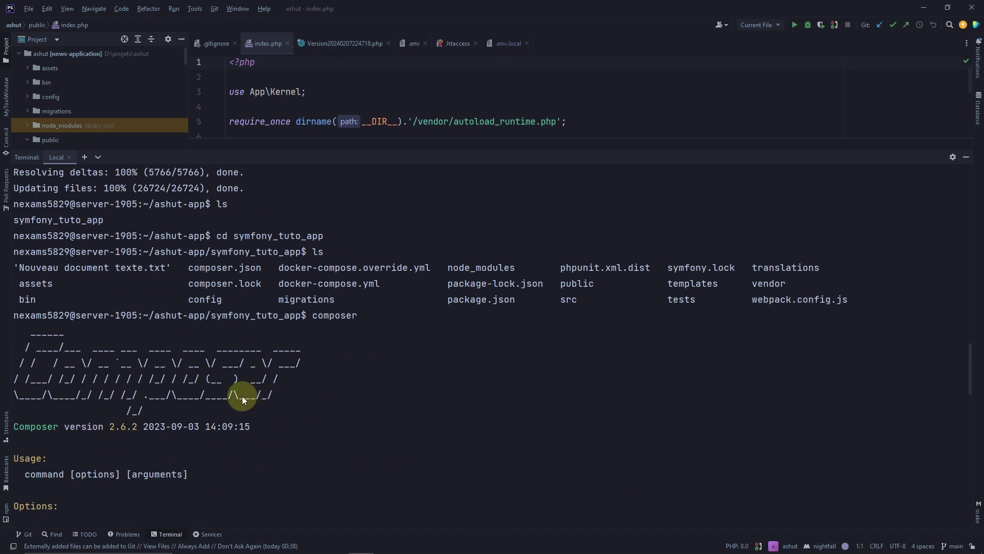
scroll(104, 386, "down", 8)
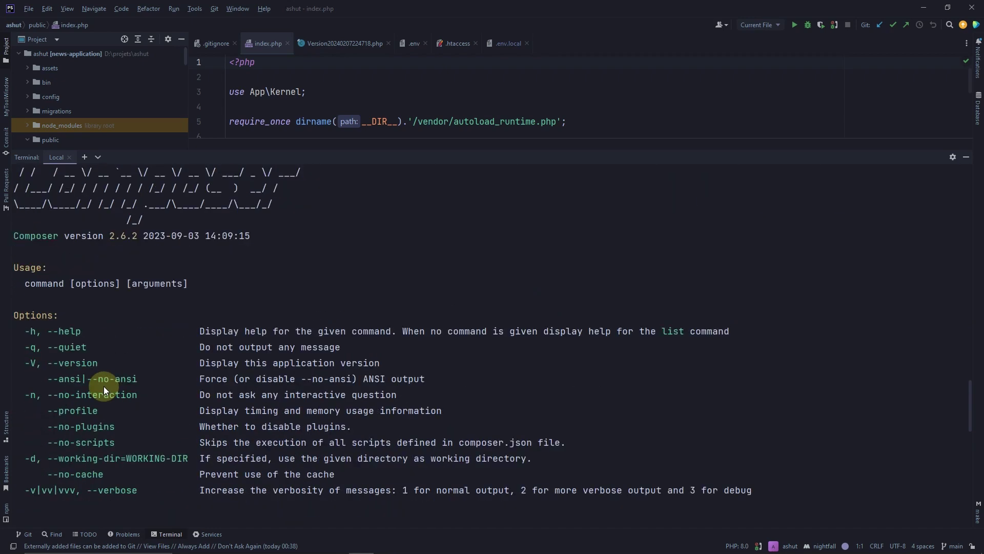
scroll(103, 386, "down", 10)
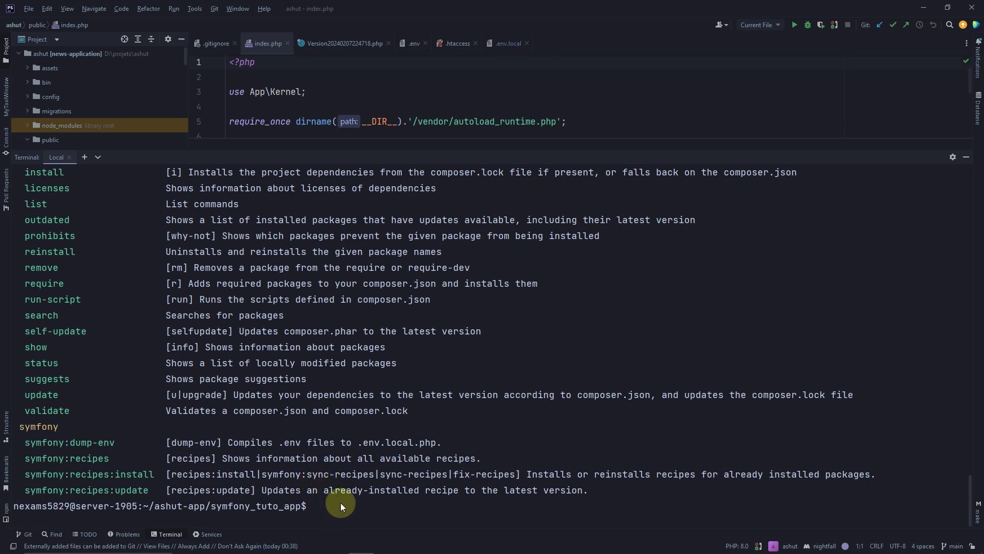
scroll(341, 502, "up", 11)
scroll(342, 498, "up", 1)
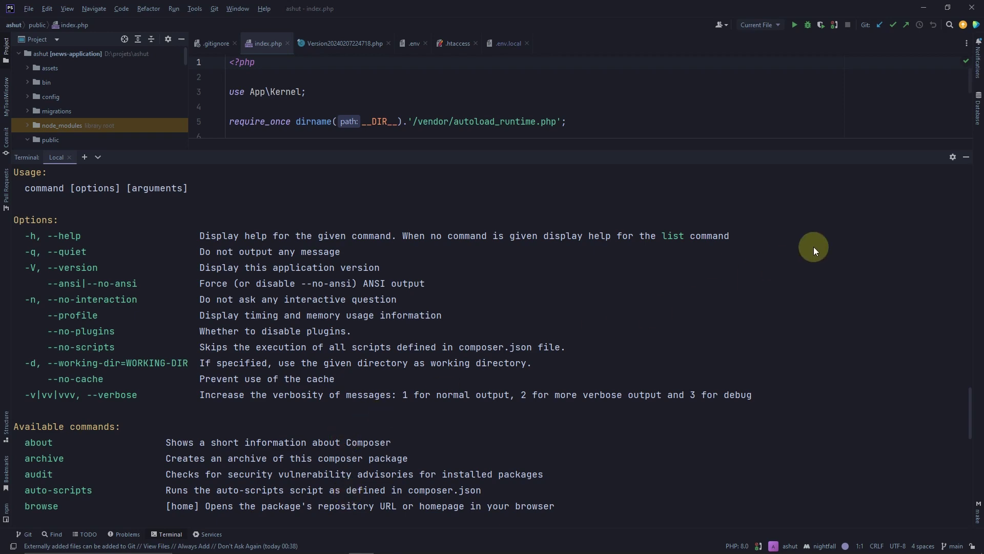
scroll(331, 448, "up", 4)
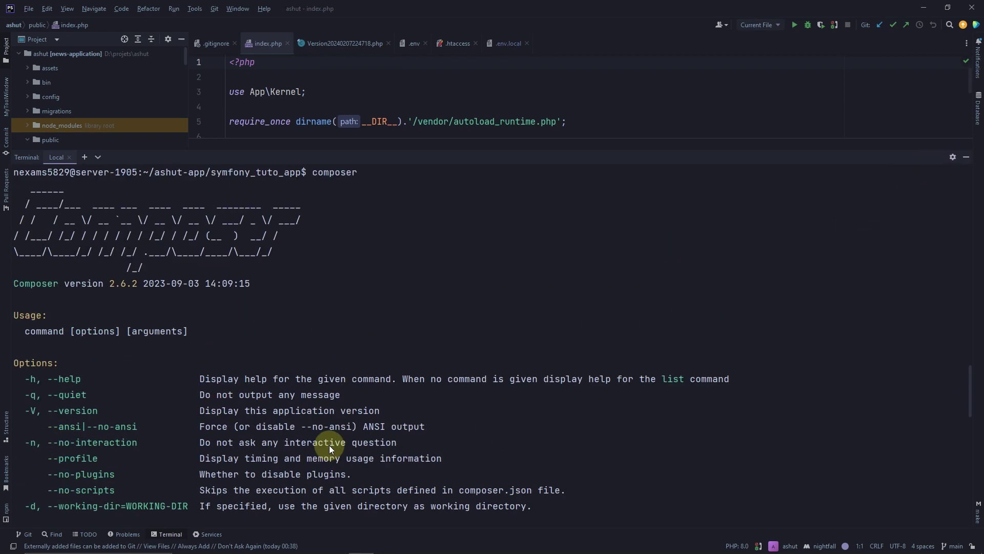
scroll(331, 448, "down", 15)
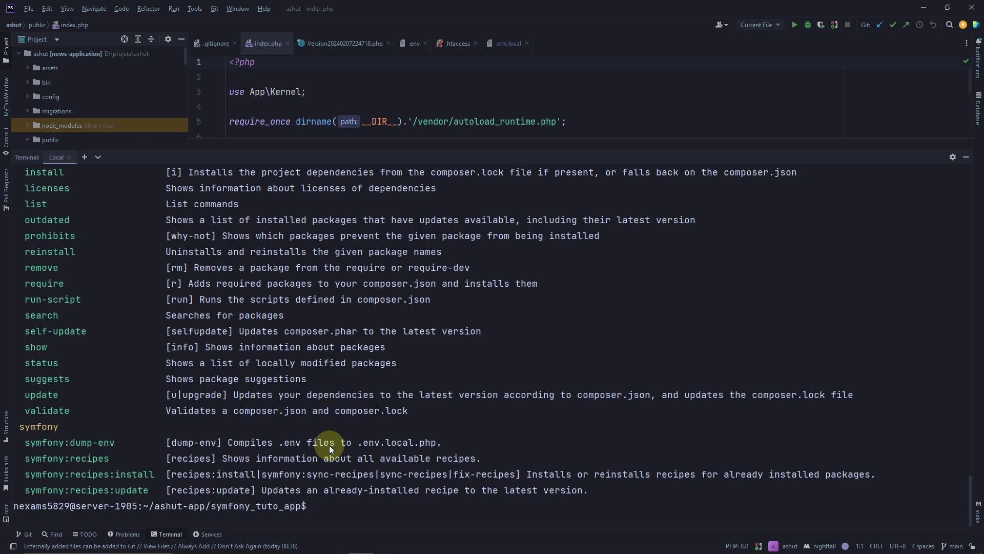
Erase the partly typed 'php bin/' command from the terminal and return to the site's donation page in Chrome
type("php bin/")
key("BackSpace")
key("BackSpace")
key("BackSpace")
key("BackSpace")
key("BackSpace")
key("BackSpace")
key("BackSpace")
key("BackSpace")
scroll(268, 378, "up", 1)
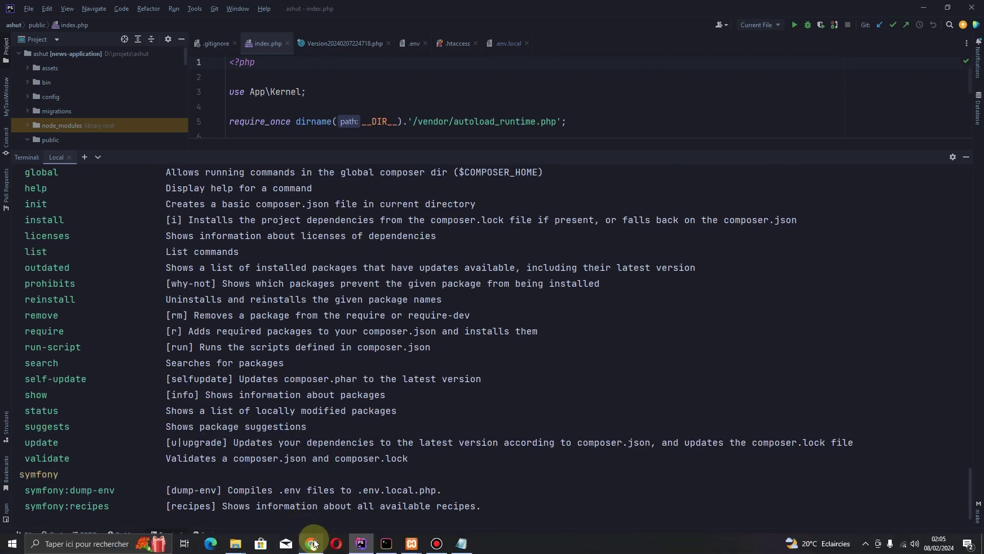
left_click(312, 543)
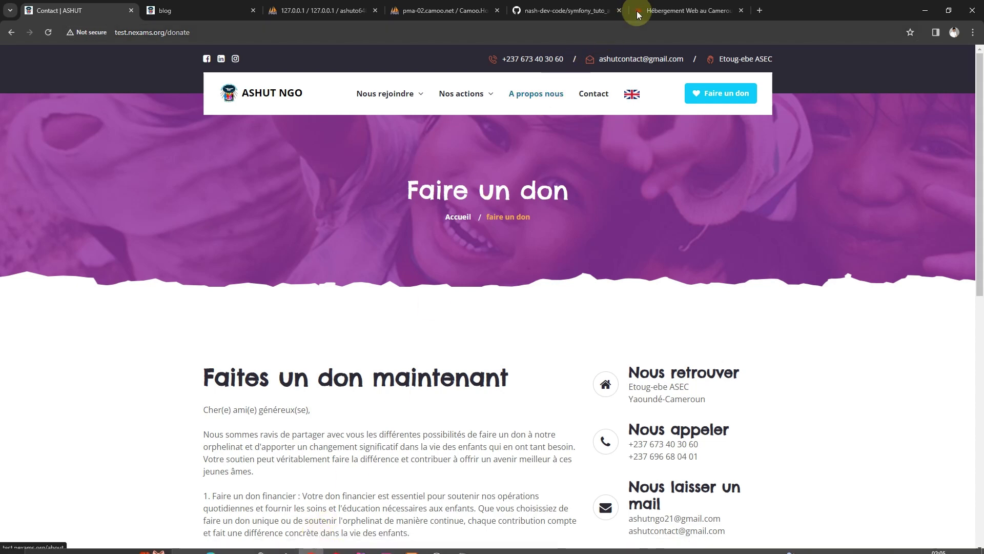
Review the hosting panel's PHP version page with the web space set to PHP-8.2
left_click(664, 10)
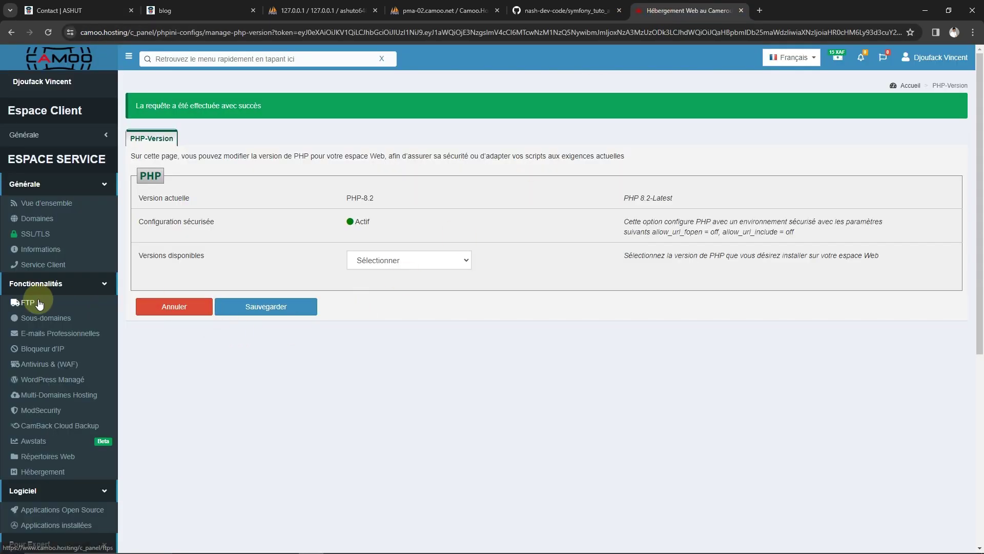
scroll(65, 193, "down", 6)
scroll(33, 487, "up", 6)
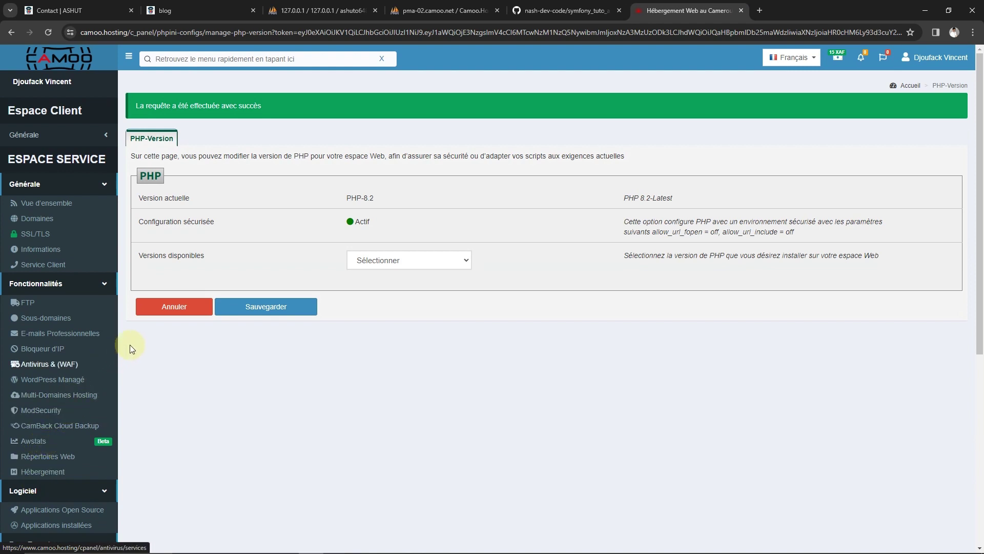
scroll(111, 410, "down", 5)
scroll(40, 497, "up", 5)
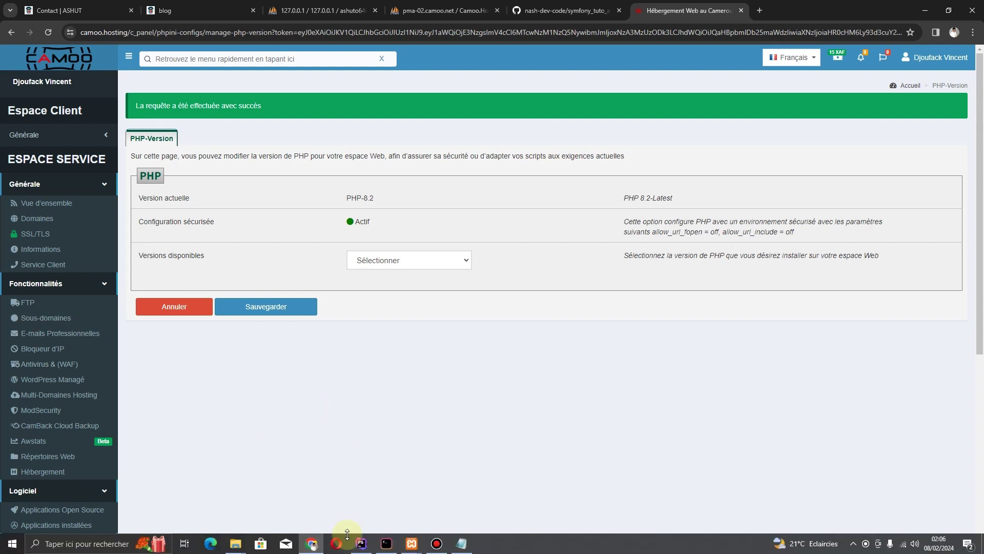
Return to PhpStorm's server terminal and scroll through Composer's command list in symfony_tuto_app
left_click(362, 545)
scroll(386, 380, "down", 1)
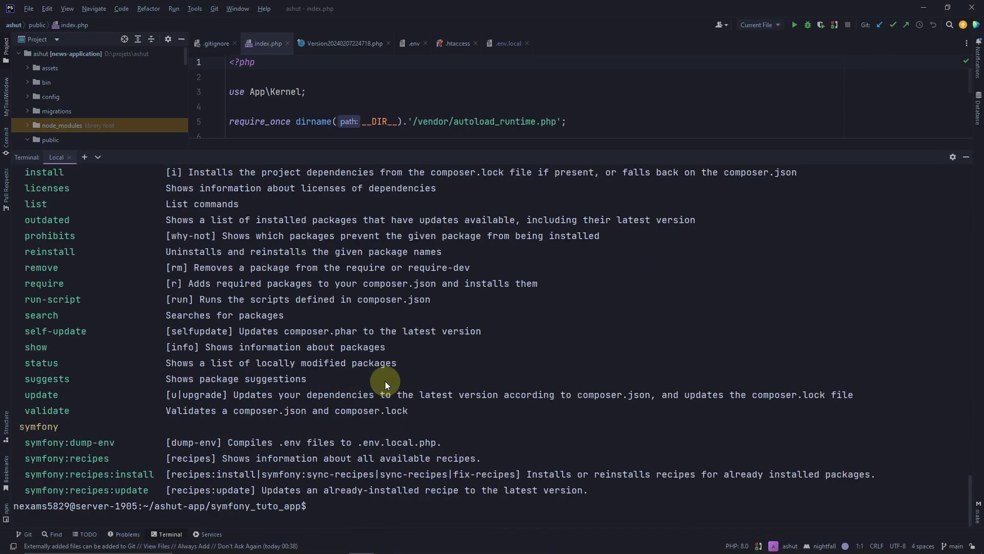
scroll(284, 345, "up", 3)
scroll(284, 344, "down", 3)
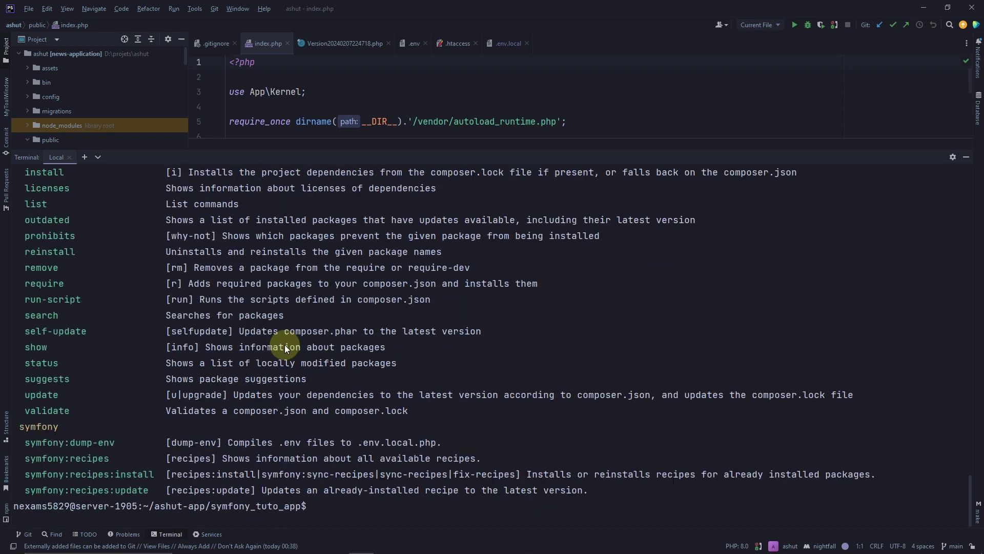